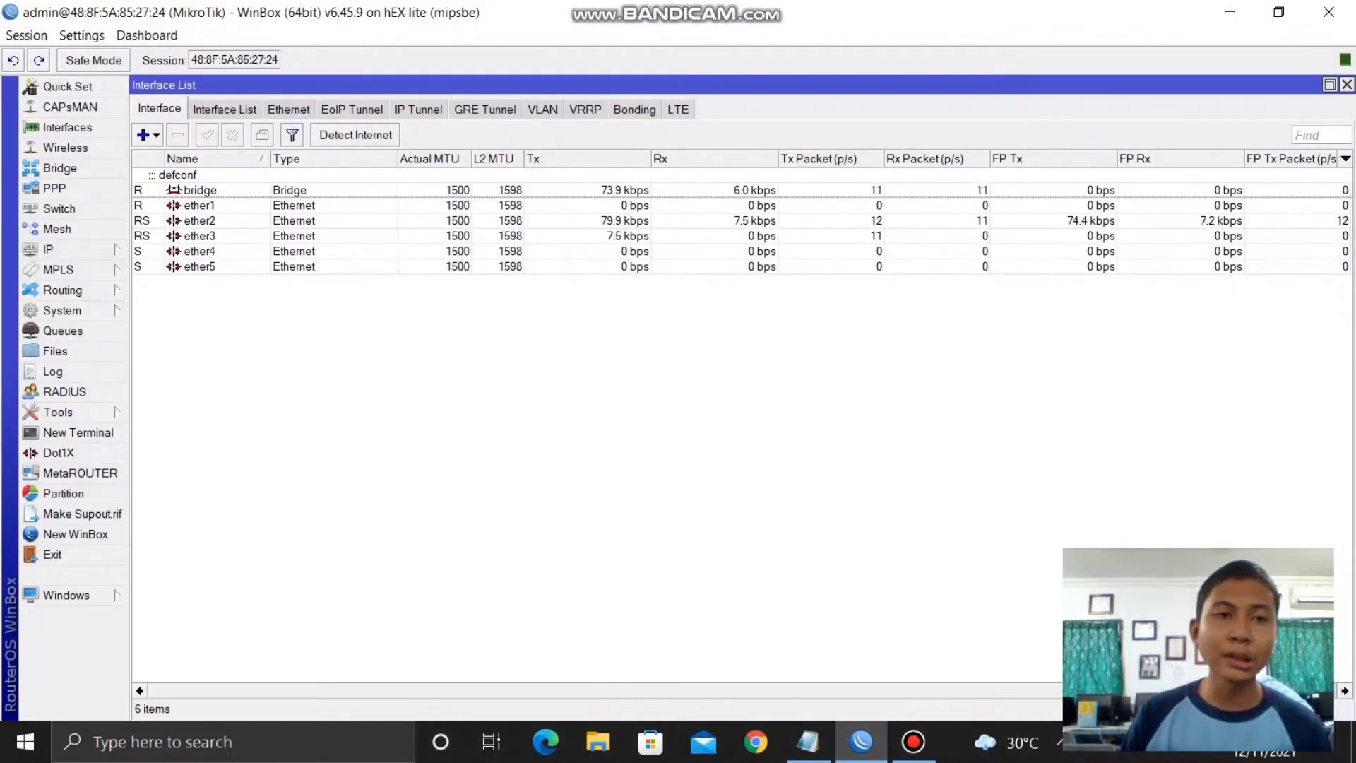
- Reset the router's configuration from System > Reset Configuration and confirm the reboot
click(62, 310)
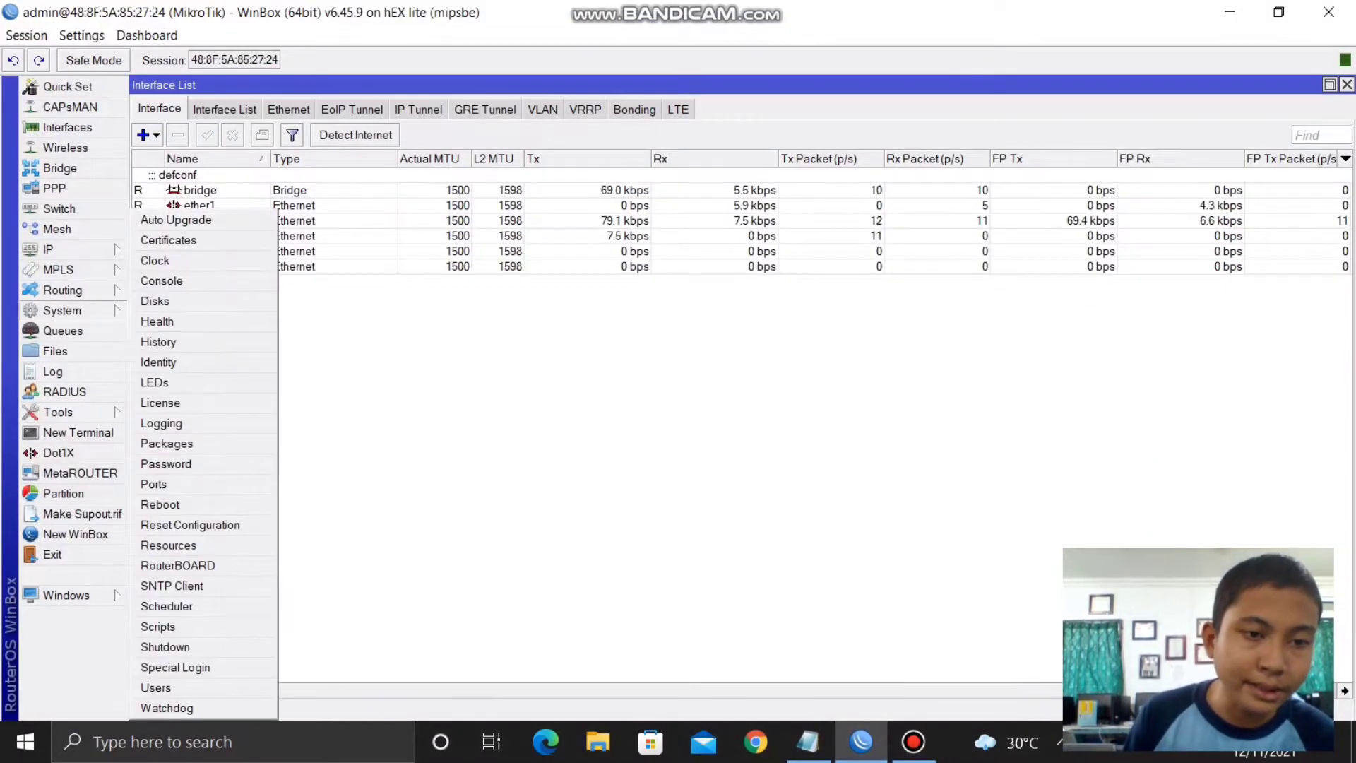
click(190, 525)
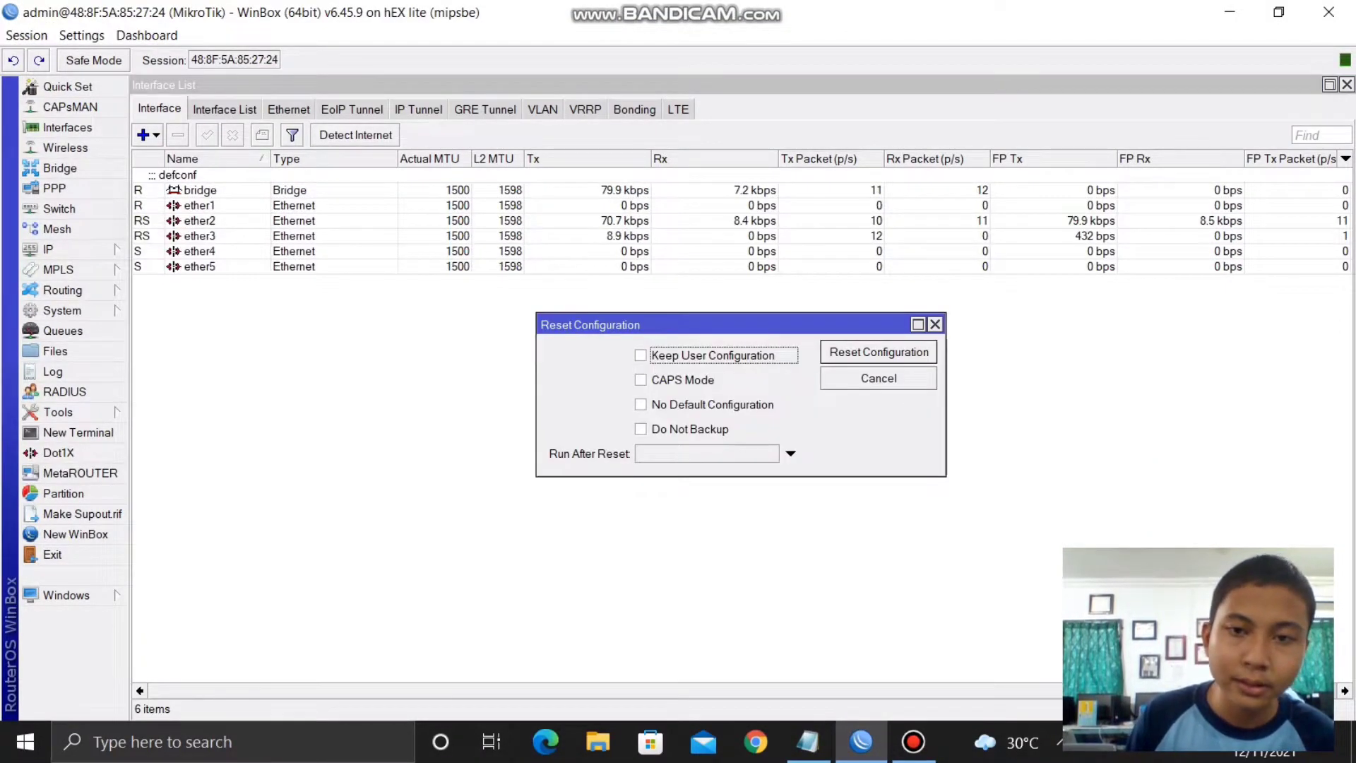
click(879, 352)
click(763, 388)
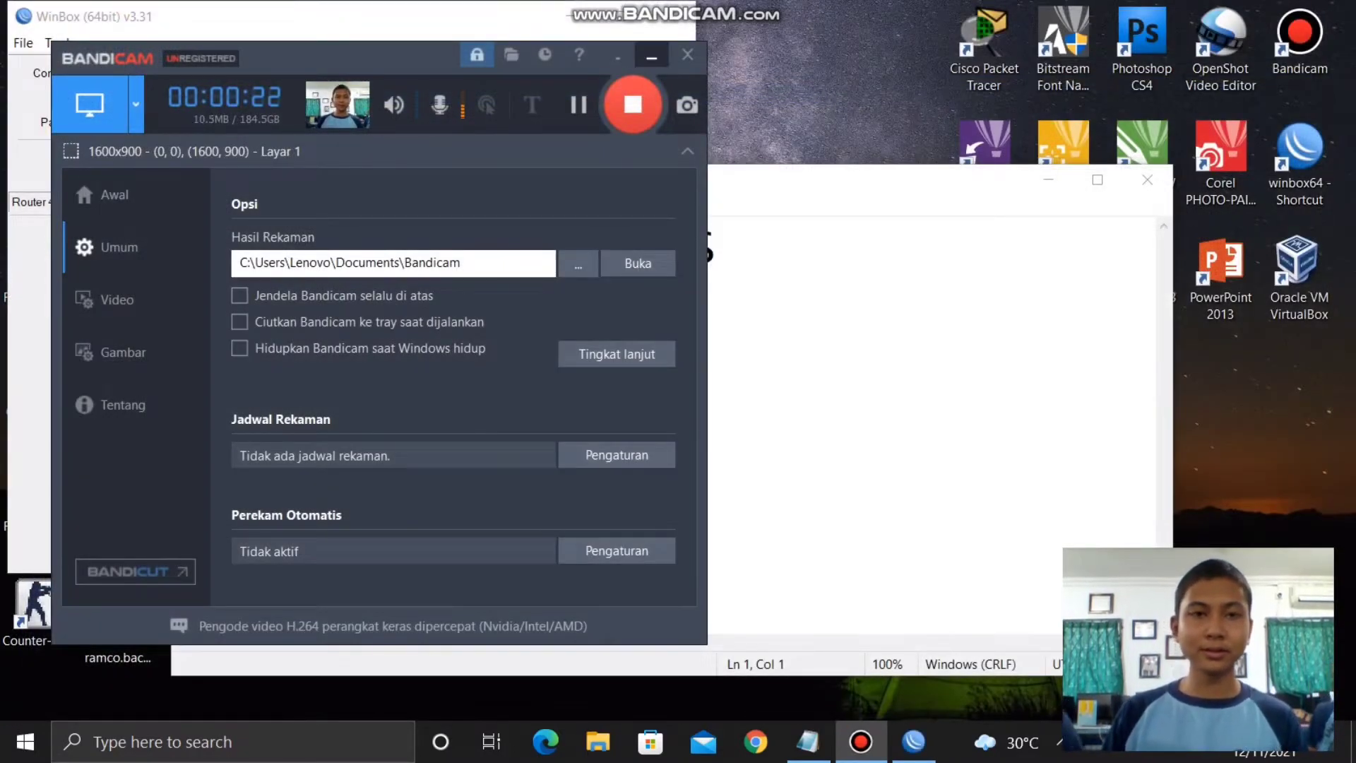
- Minimize the Bandicam window and the YouTube-pattern note to uncover the WinBox loader
click(651, 56)
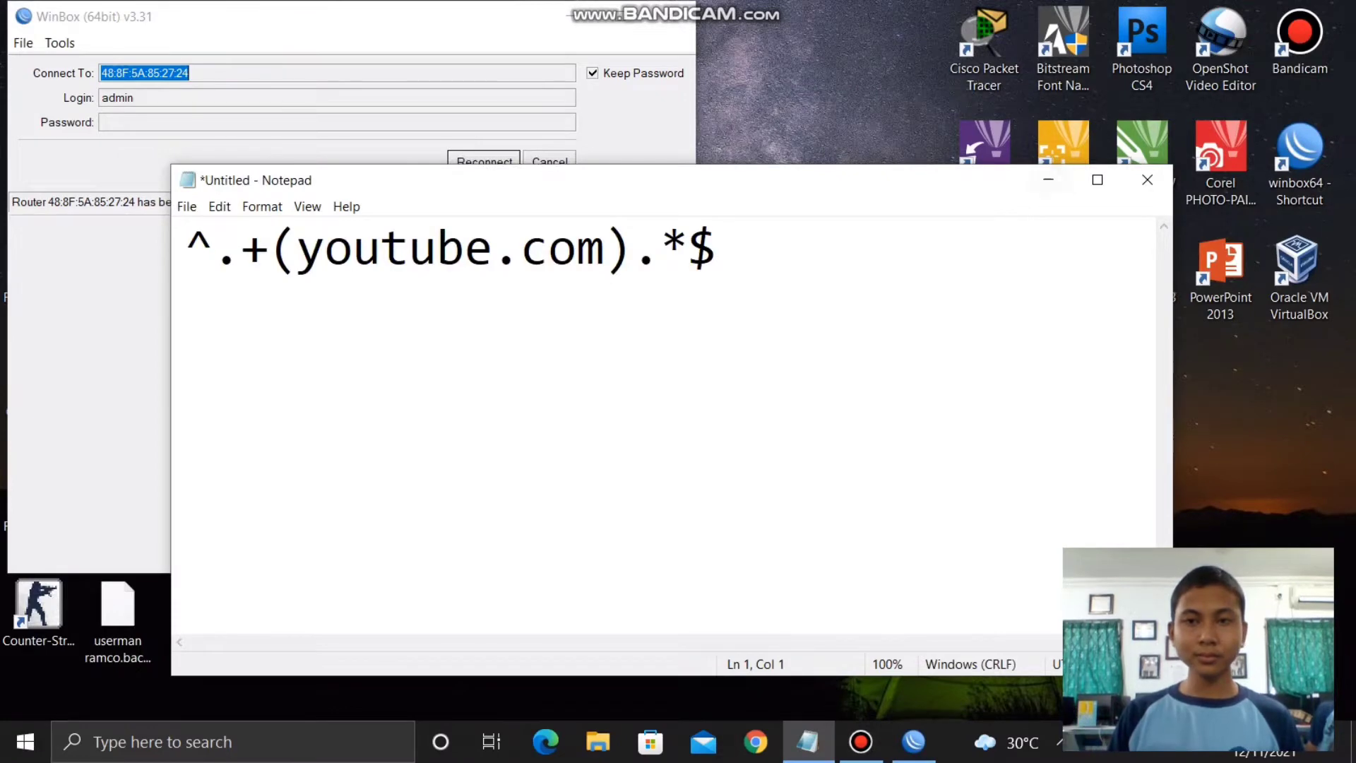
click(1048, 180)
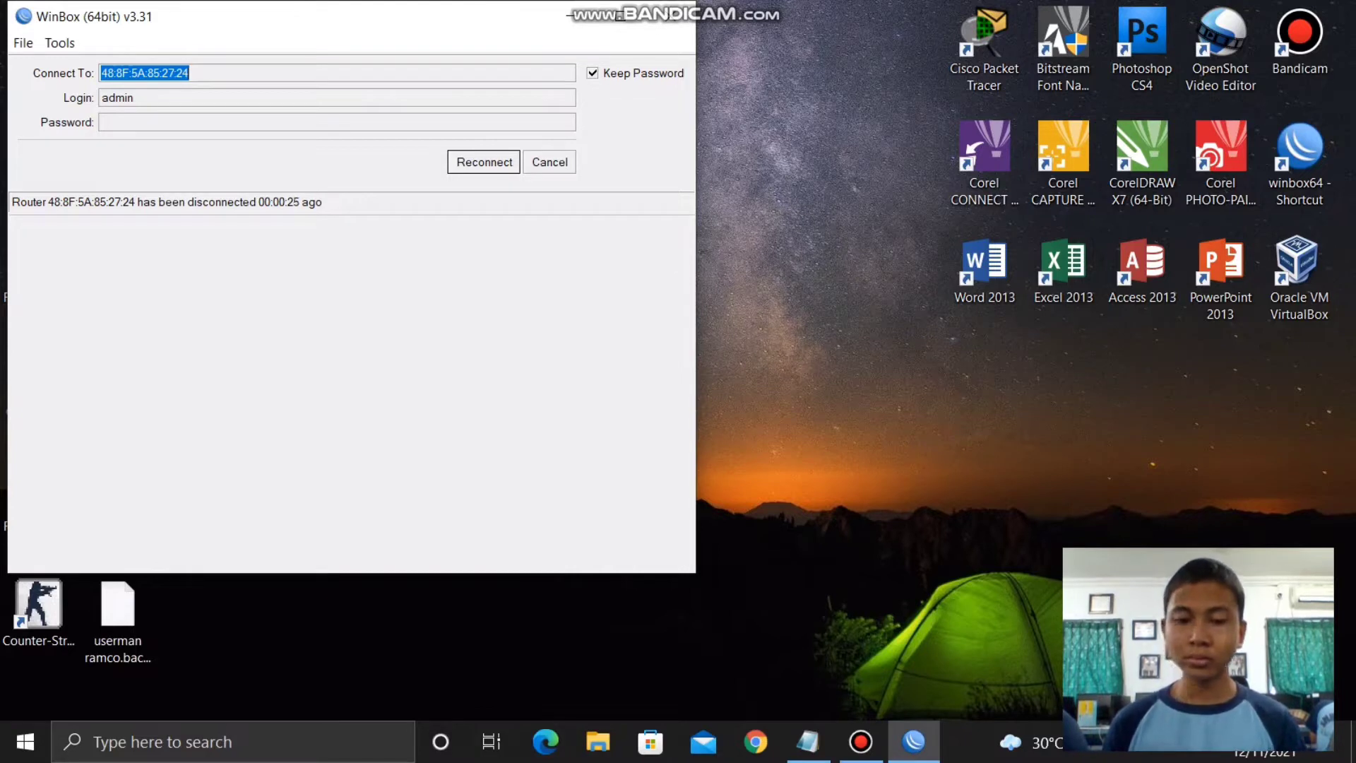
- Reconnect to the reset router, dismiss the Default Configuration notice, and close the empty address list
key(alt)
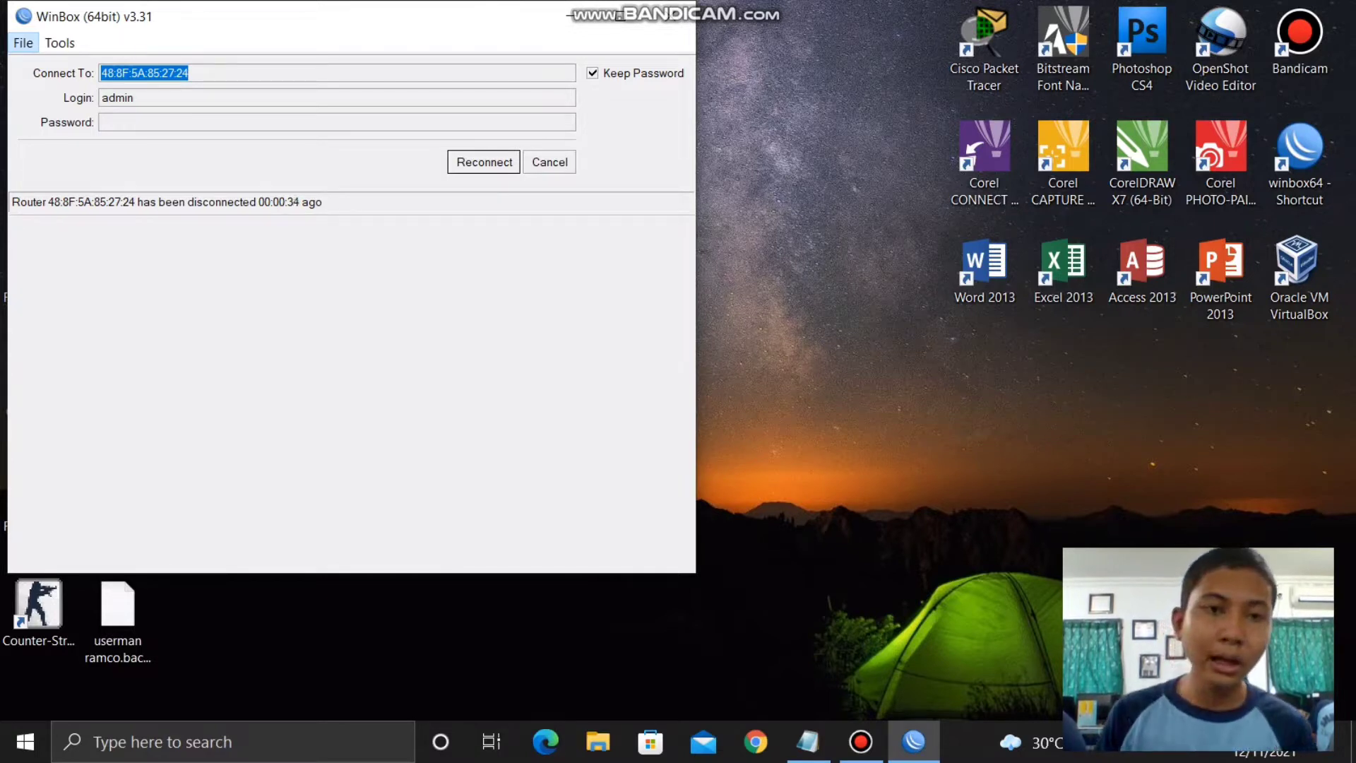
key(Return)
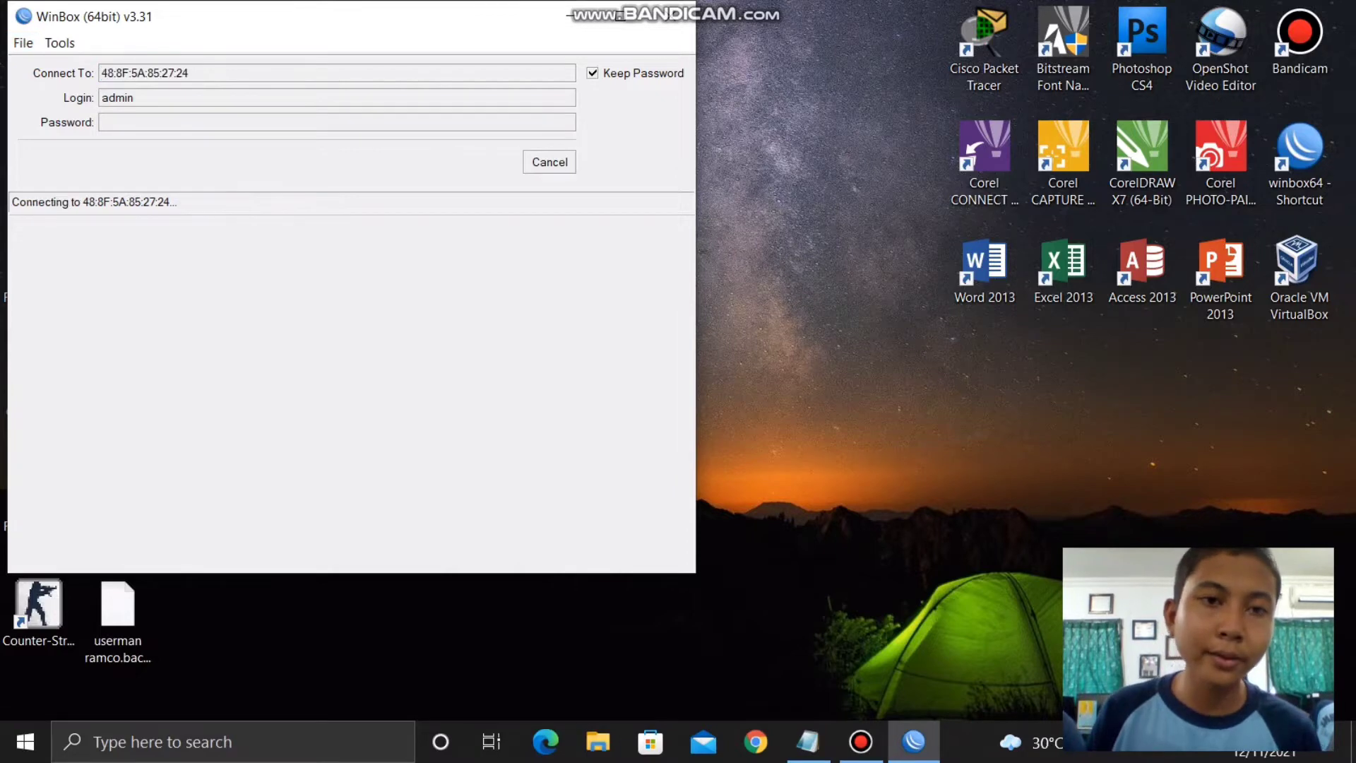
key(alt+Tab)
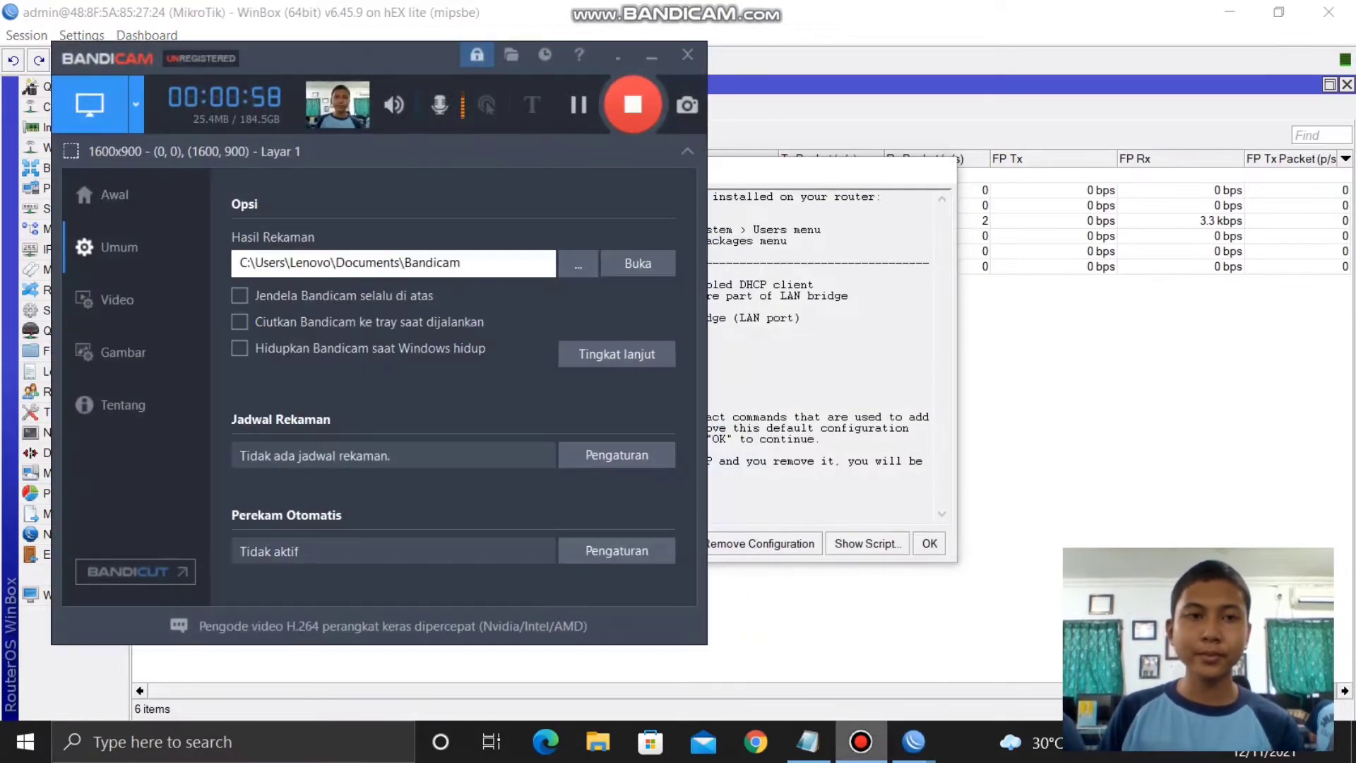
key(alt+Tab)
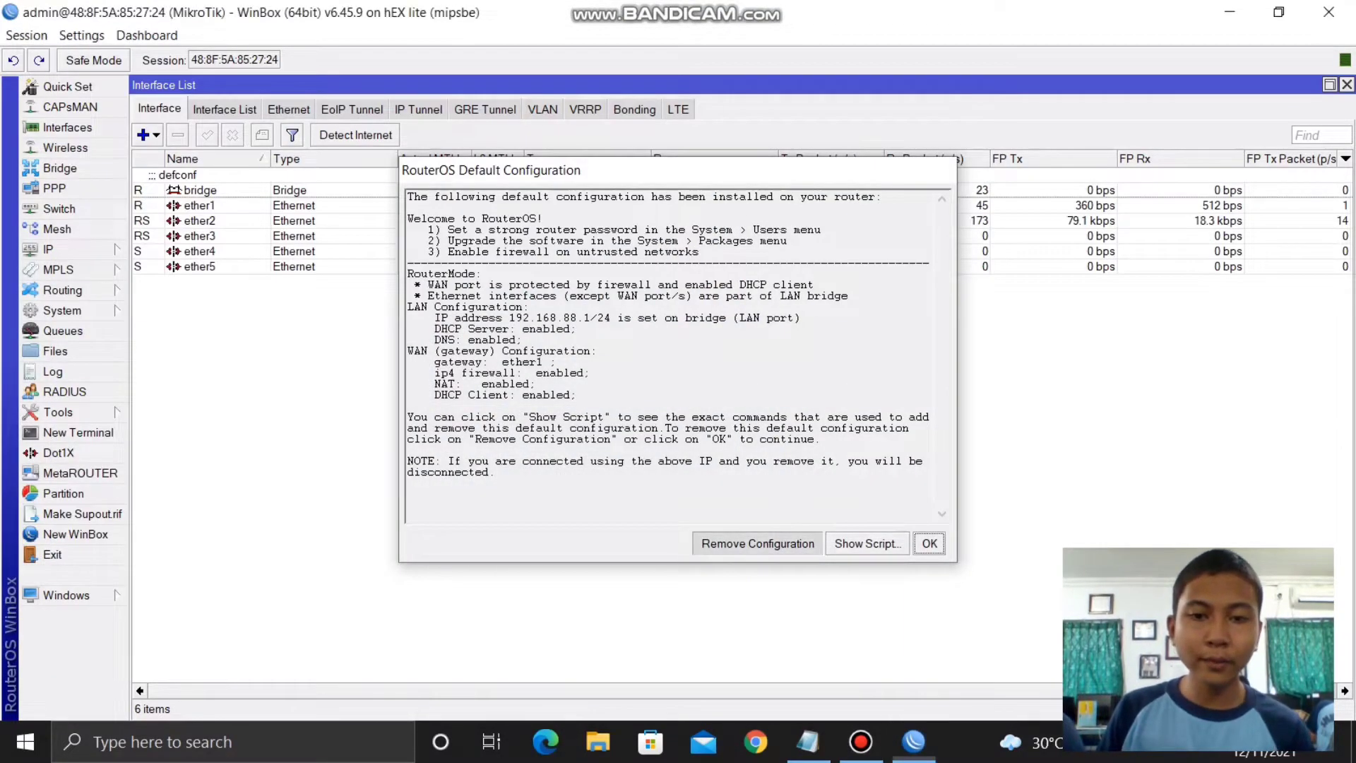
key(Return)
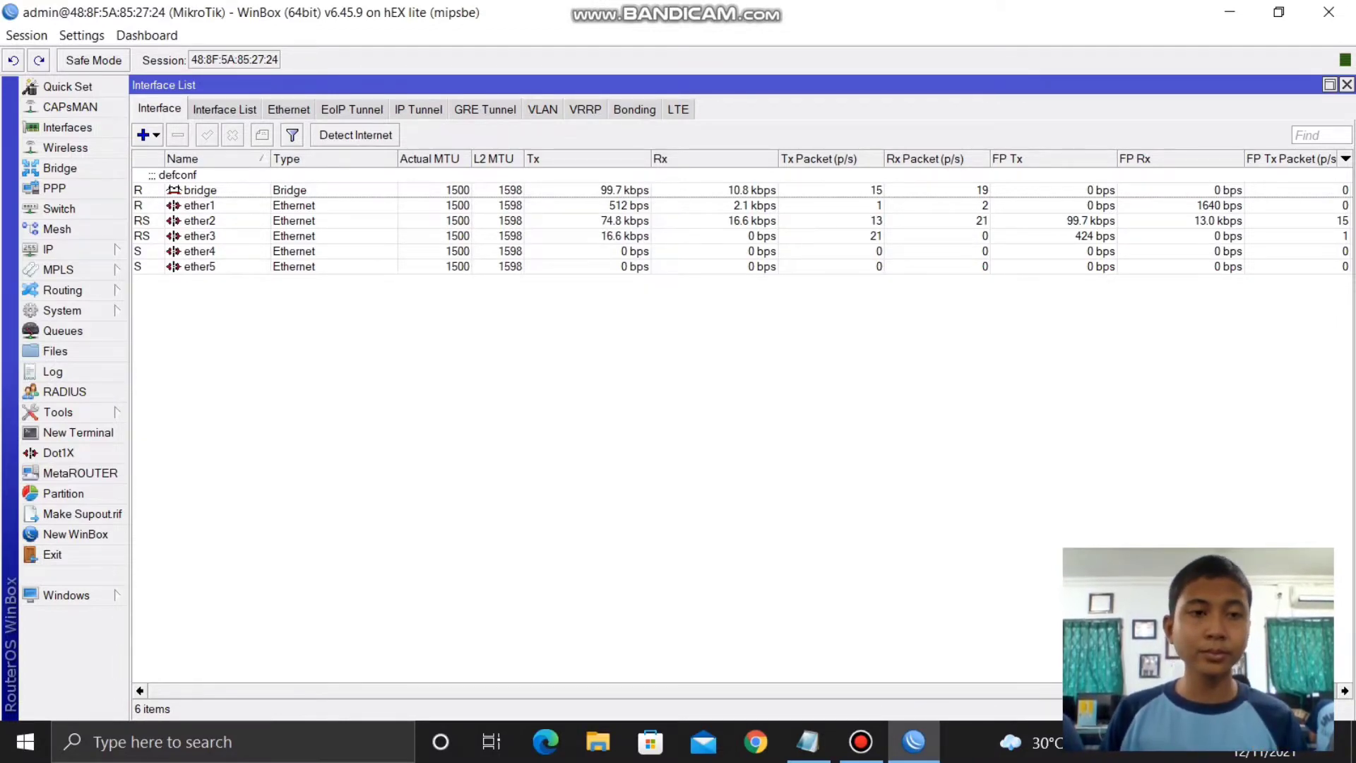
key(Return)
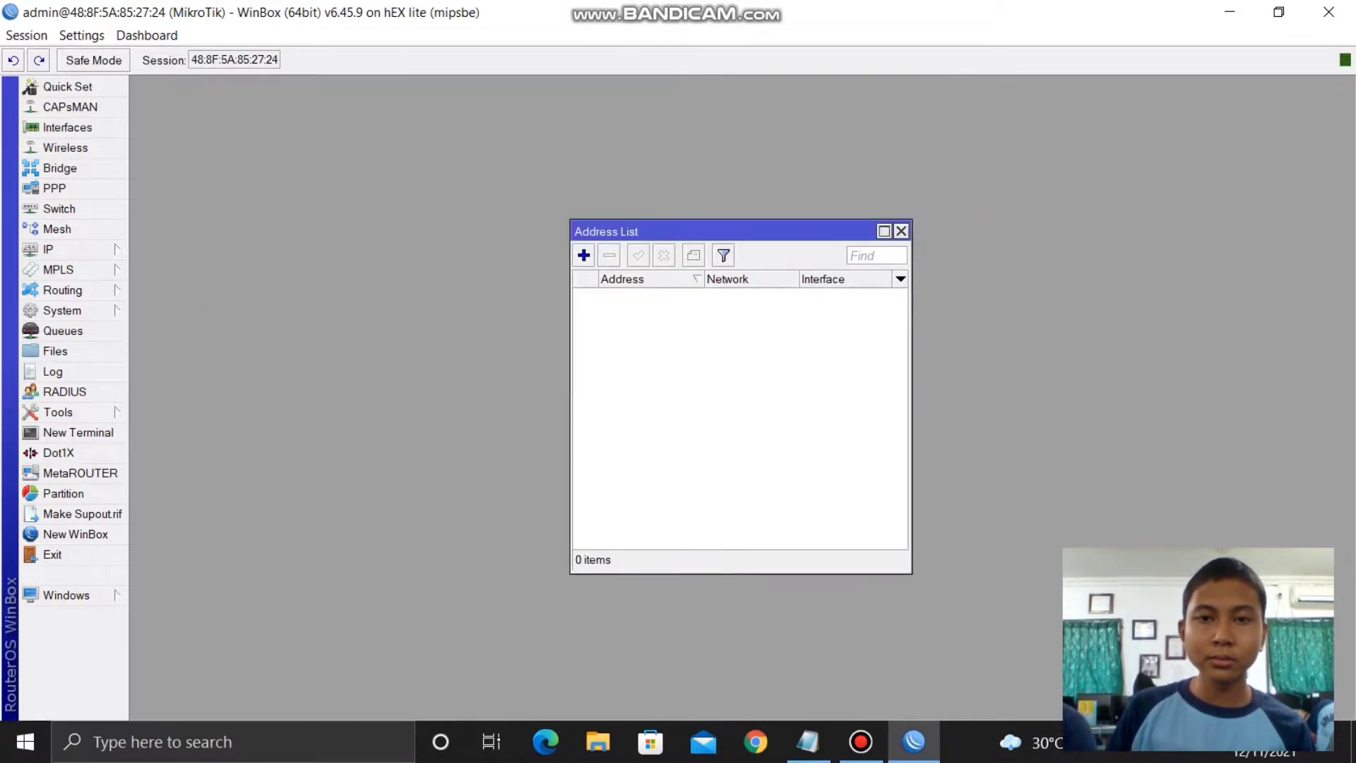
click(901, 231)
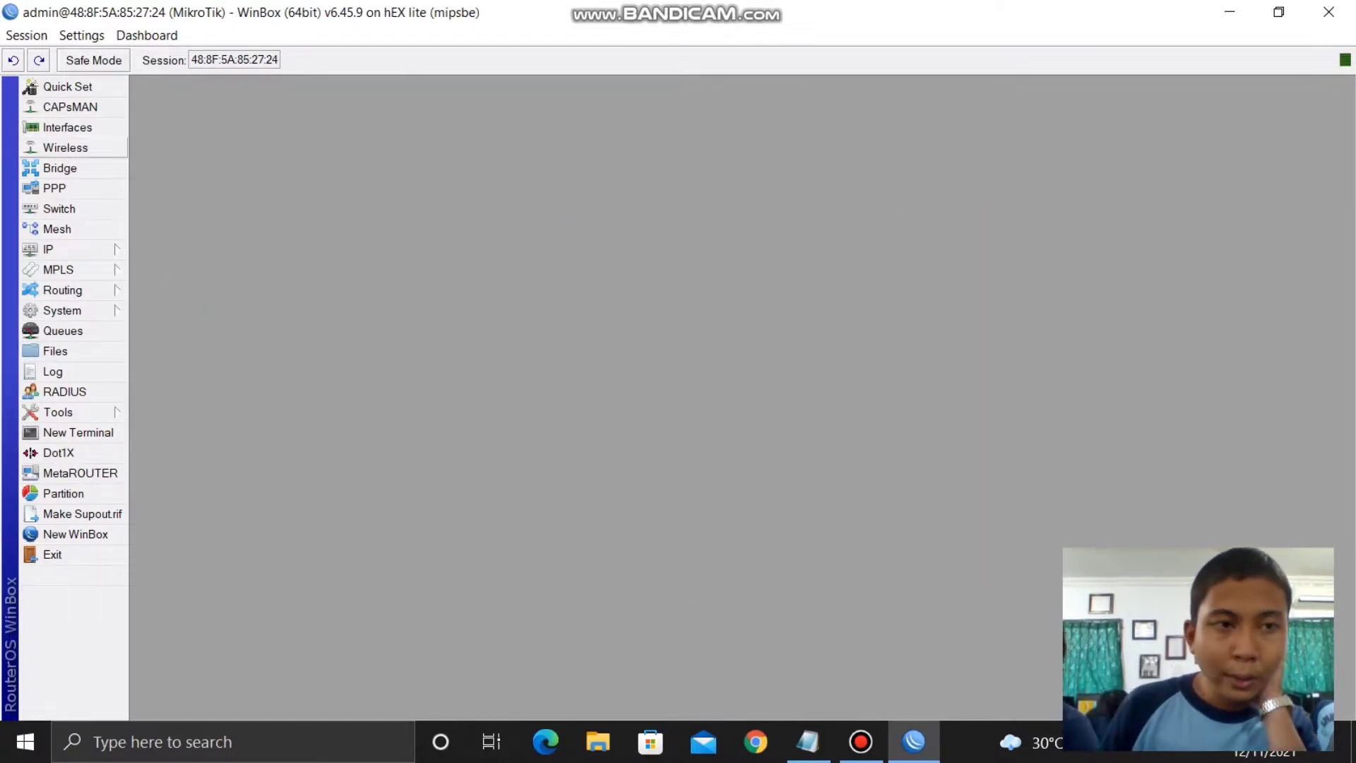
- Comment interface ether1 as 'internet'
click(67, 127)
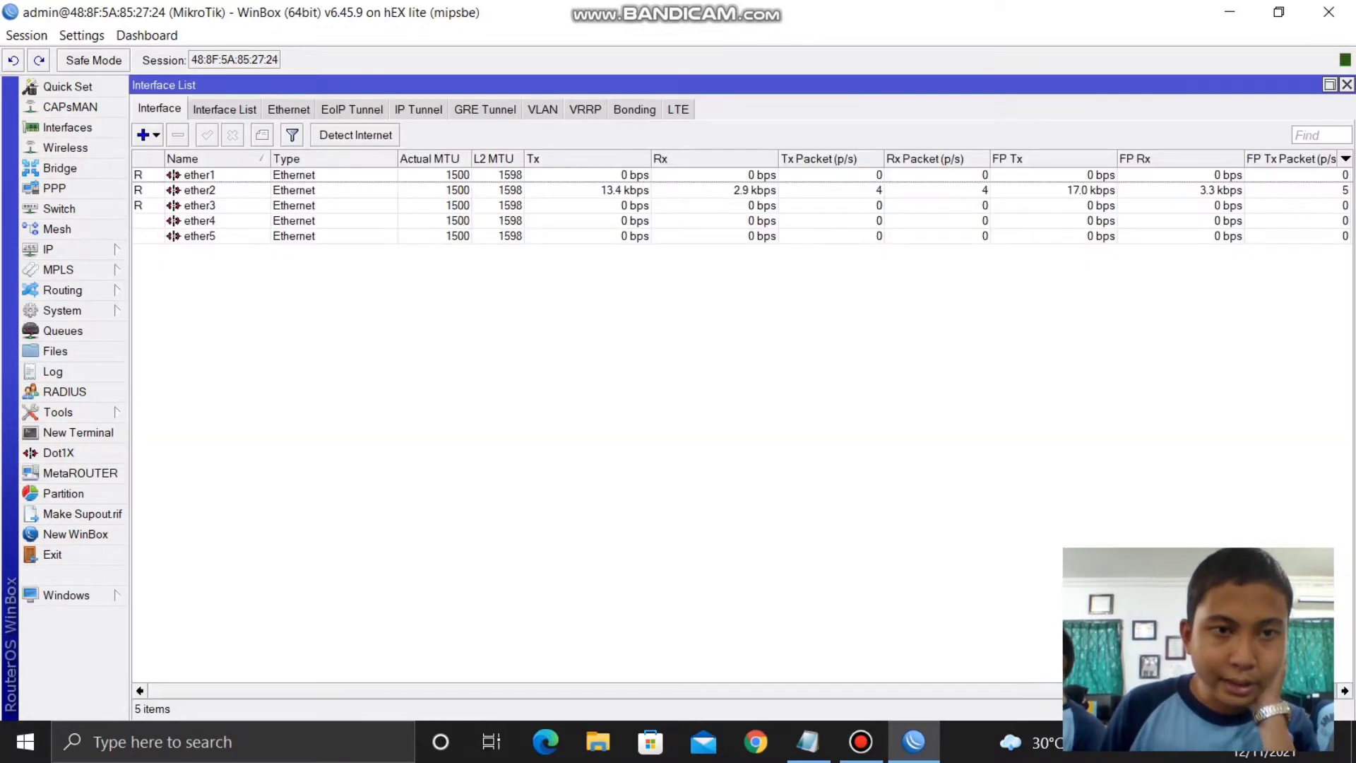
double_click(199, 175)
click(919, 324)
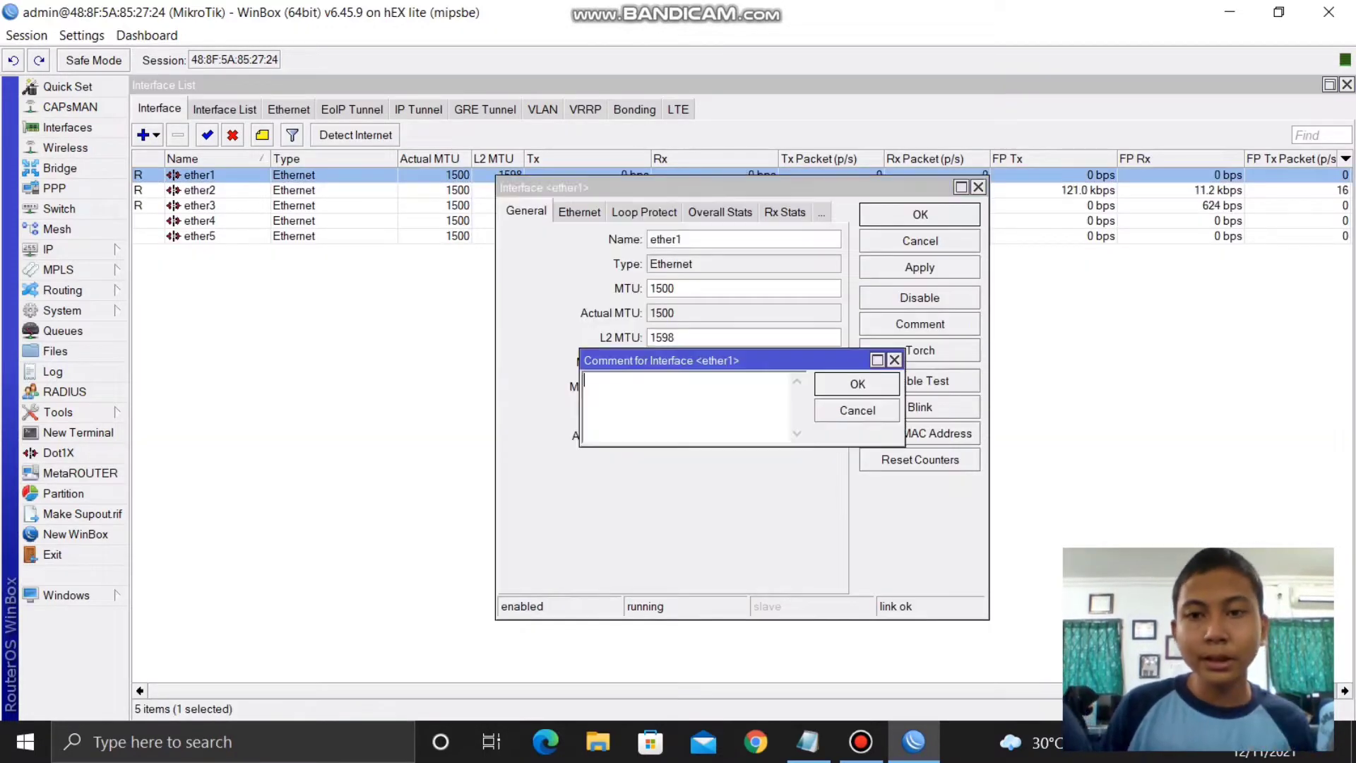
text(internet)
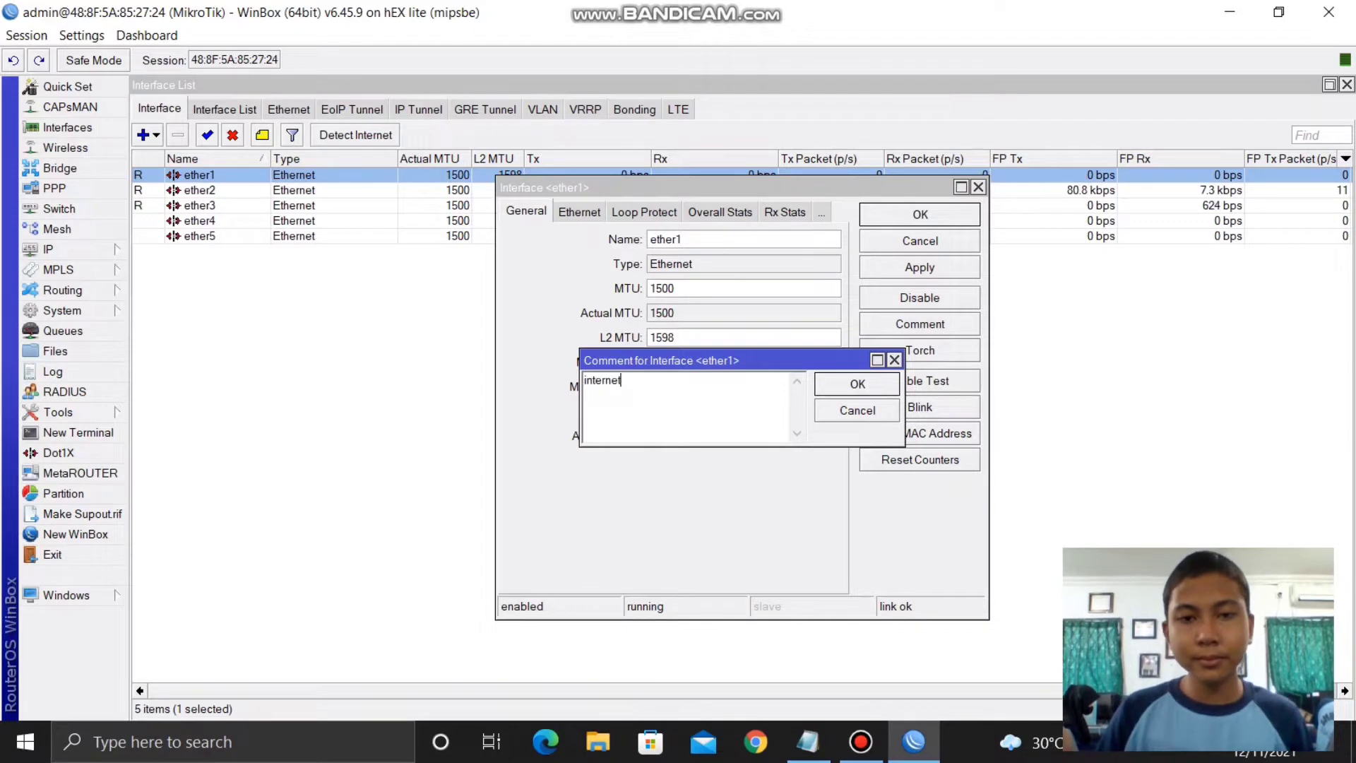
key(Return)
click(920, 268)
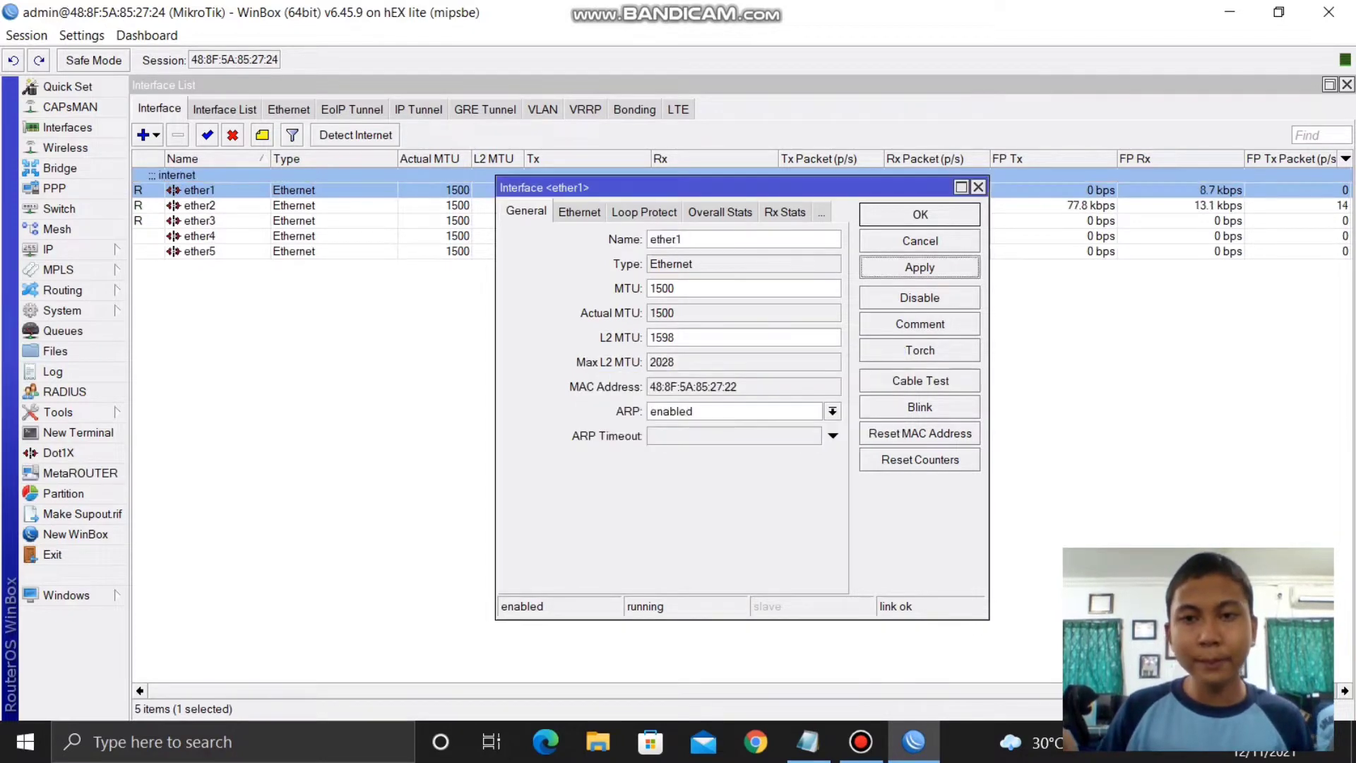
key(Return)
- Comment interface ether2 as 'lan'
click(200, 204)
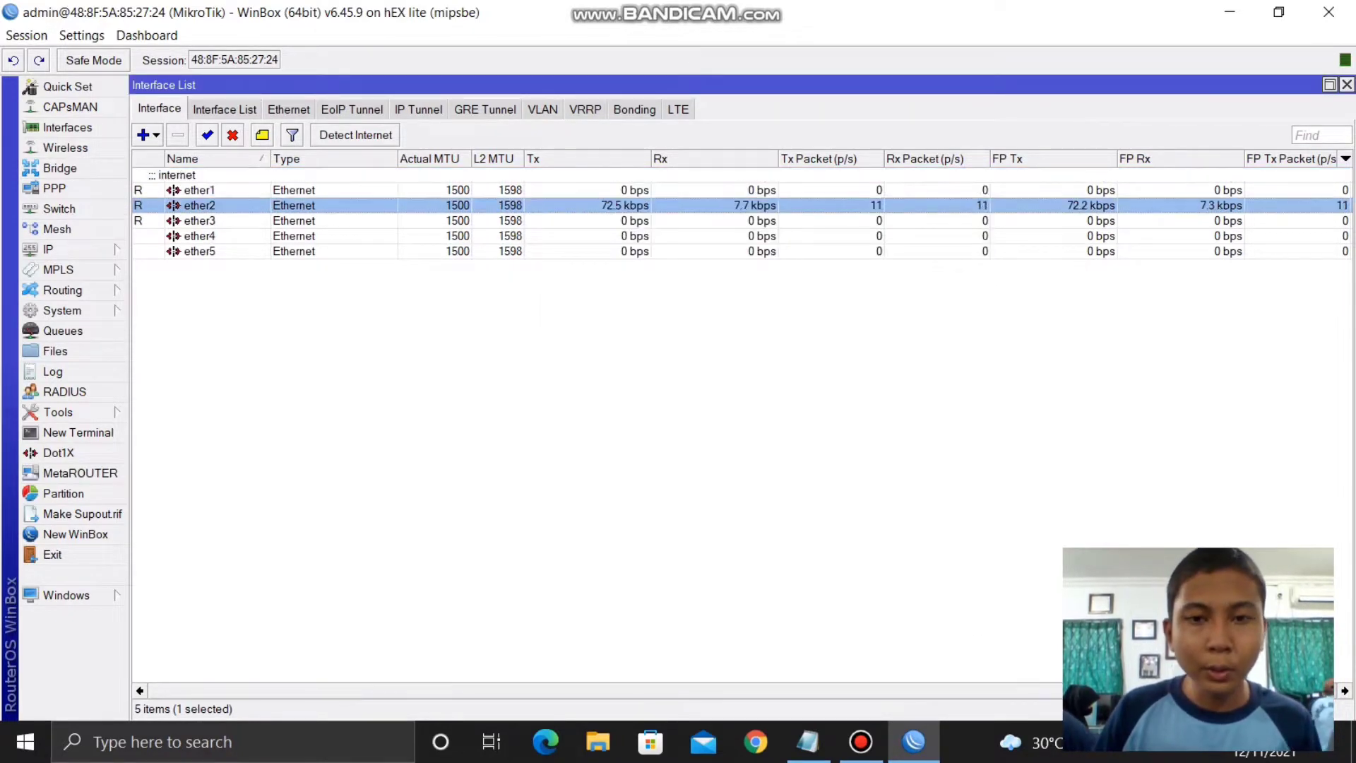
double_click(199, 205)
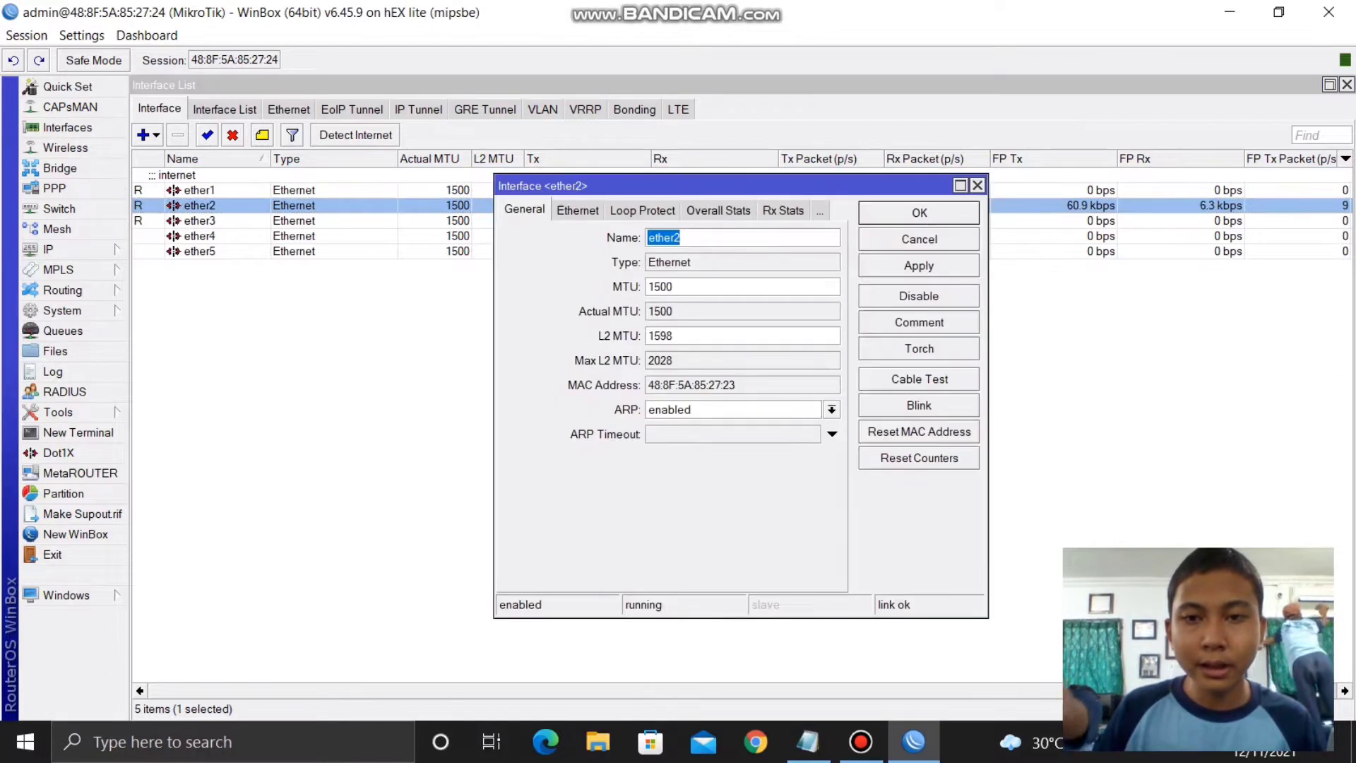
click(918, 323)
text(lan)
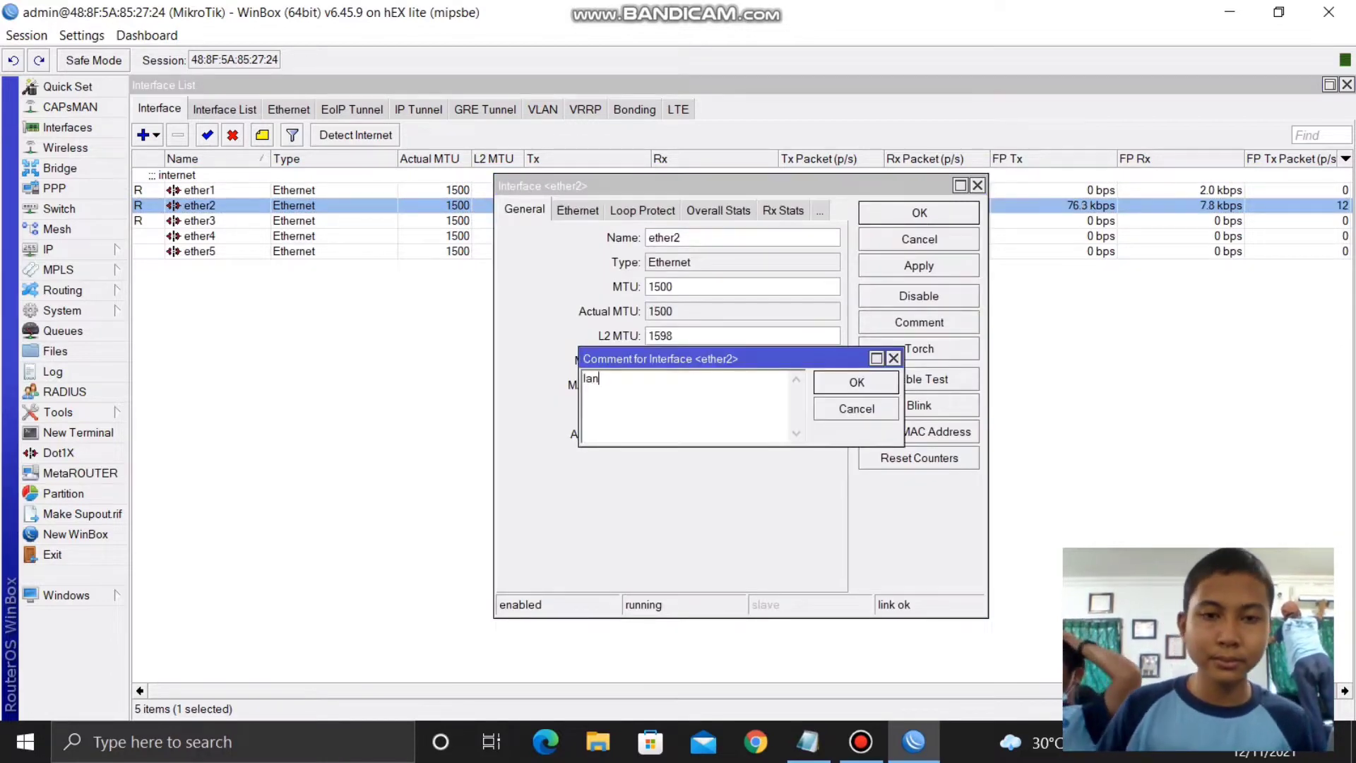
click(856, 382)
click(918, 267)
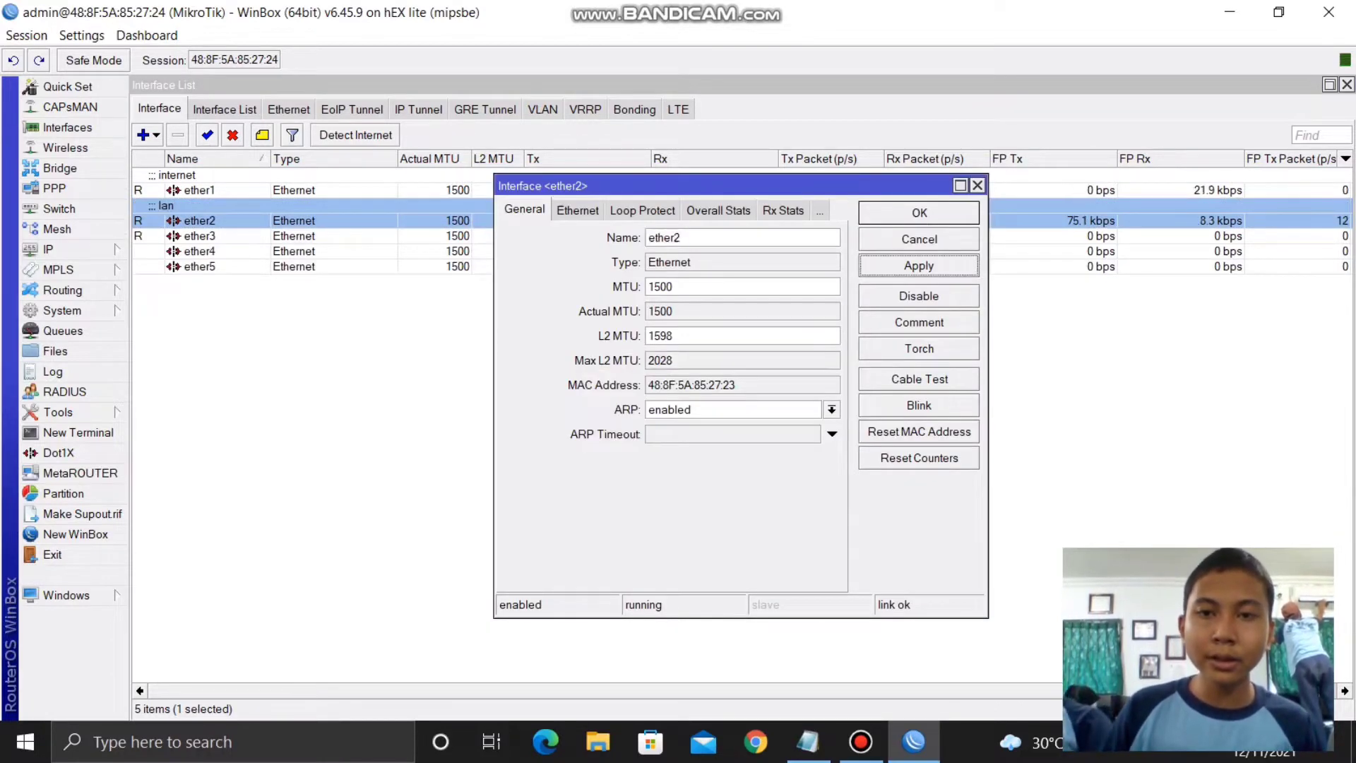
click(919, 213)
- Comment interface ether3 as 'wifi', then bring up the System > Identity setting
click(199, 237)
double_click(199, 237)
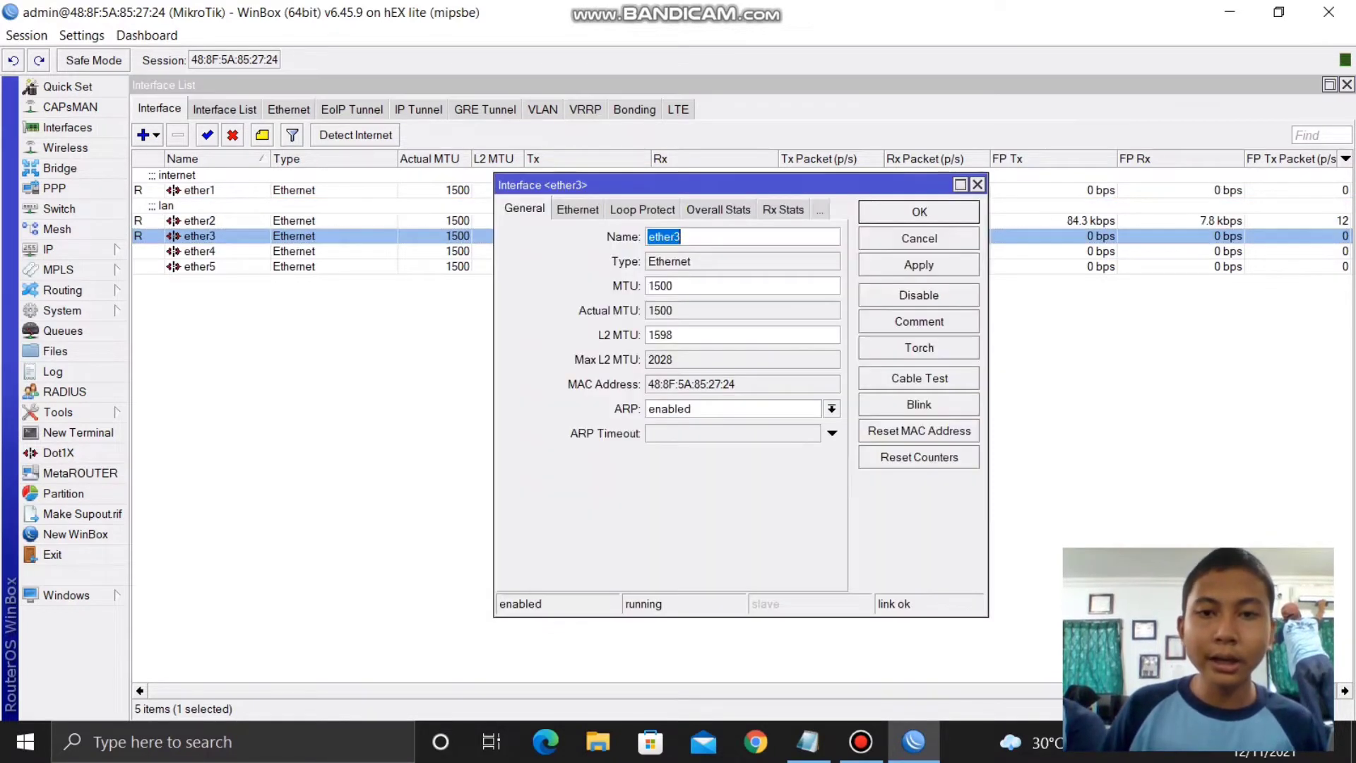
click(918, 322)
text(wifi)
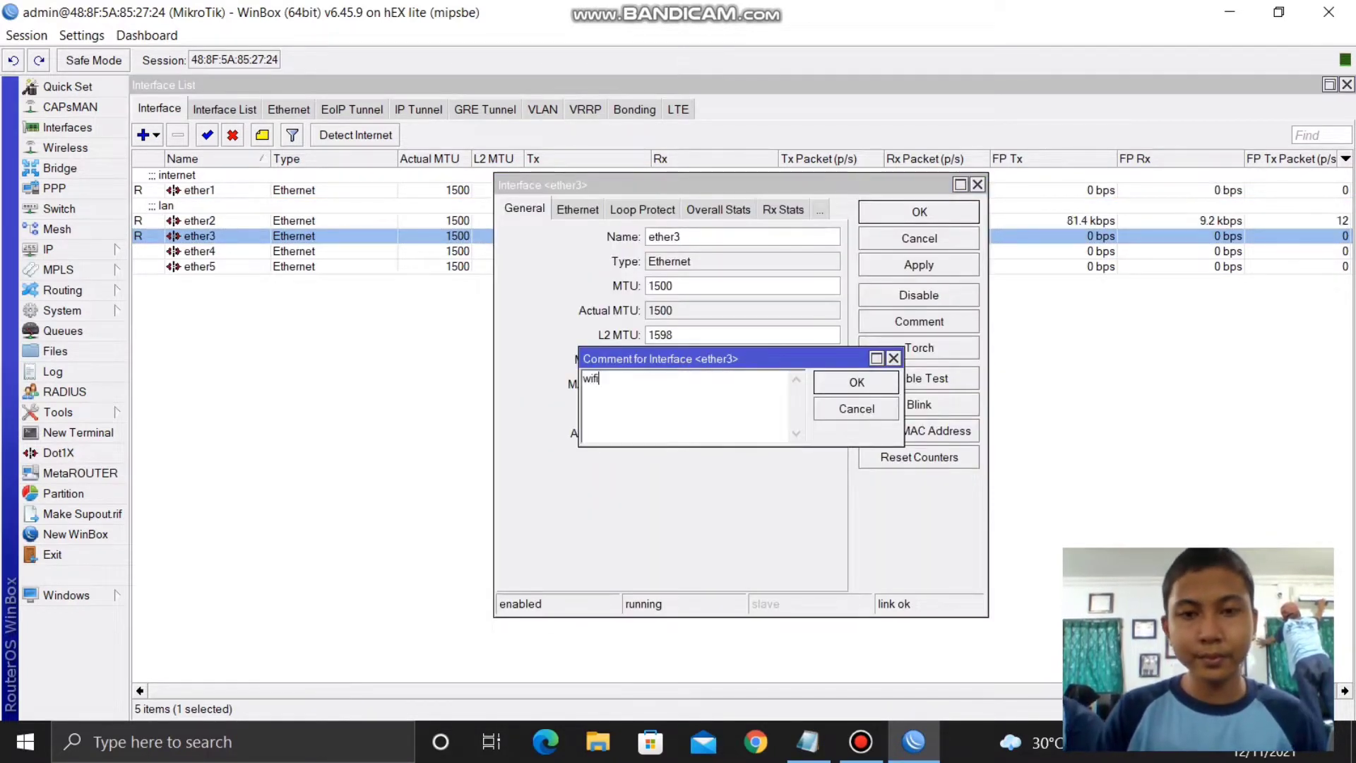
click(856, 382)
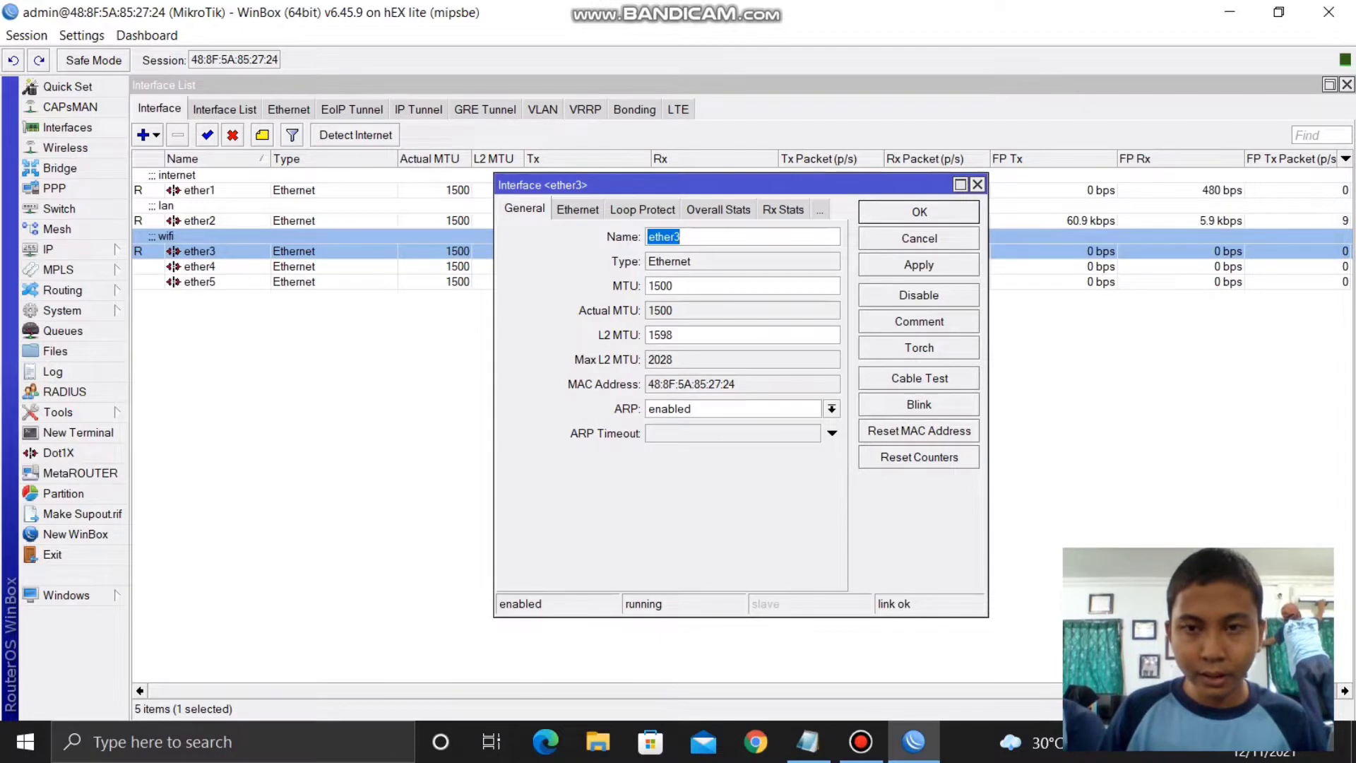
click(918, 212)
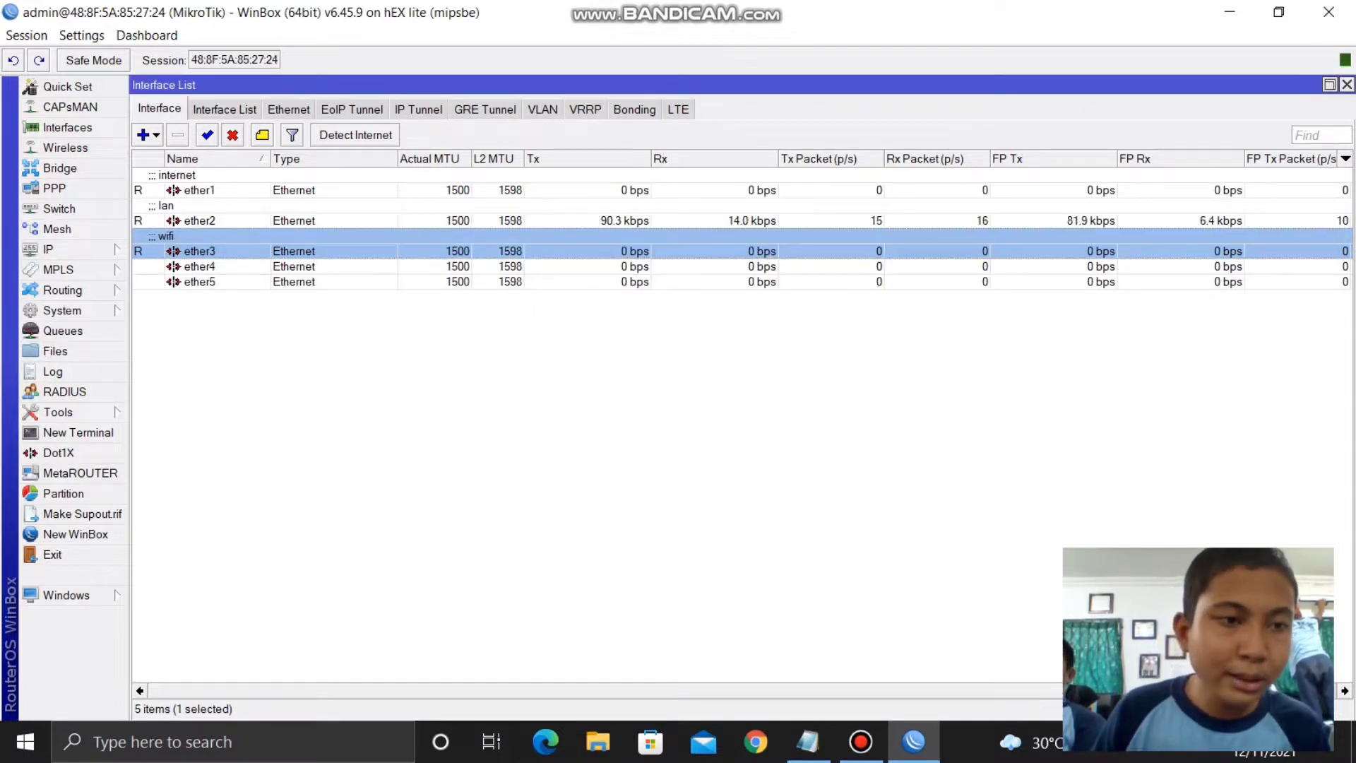
click(62, 310)
click(158, 361)
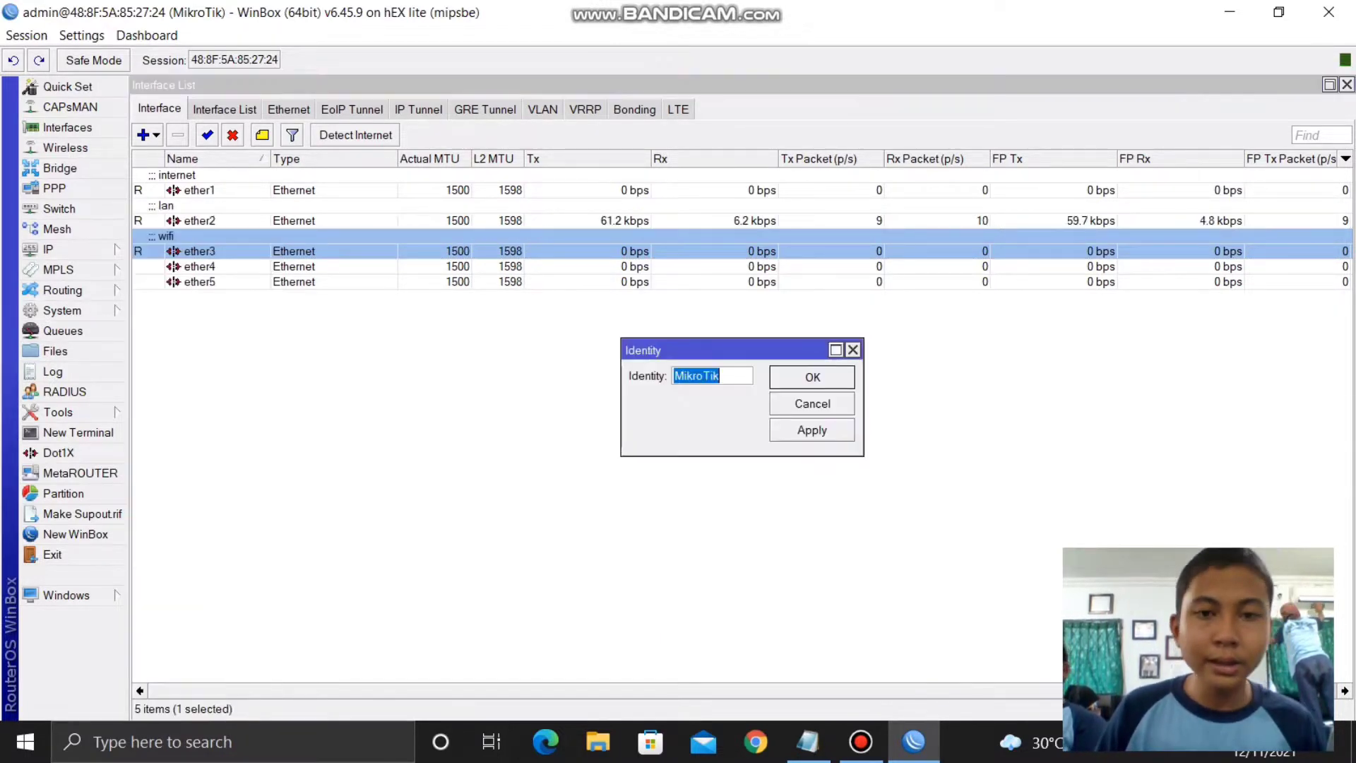
- Rename the router identity to 'agus'
text(agus)
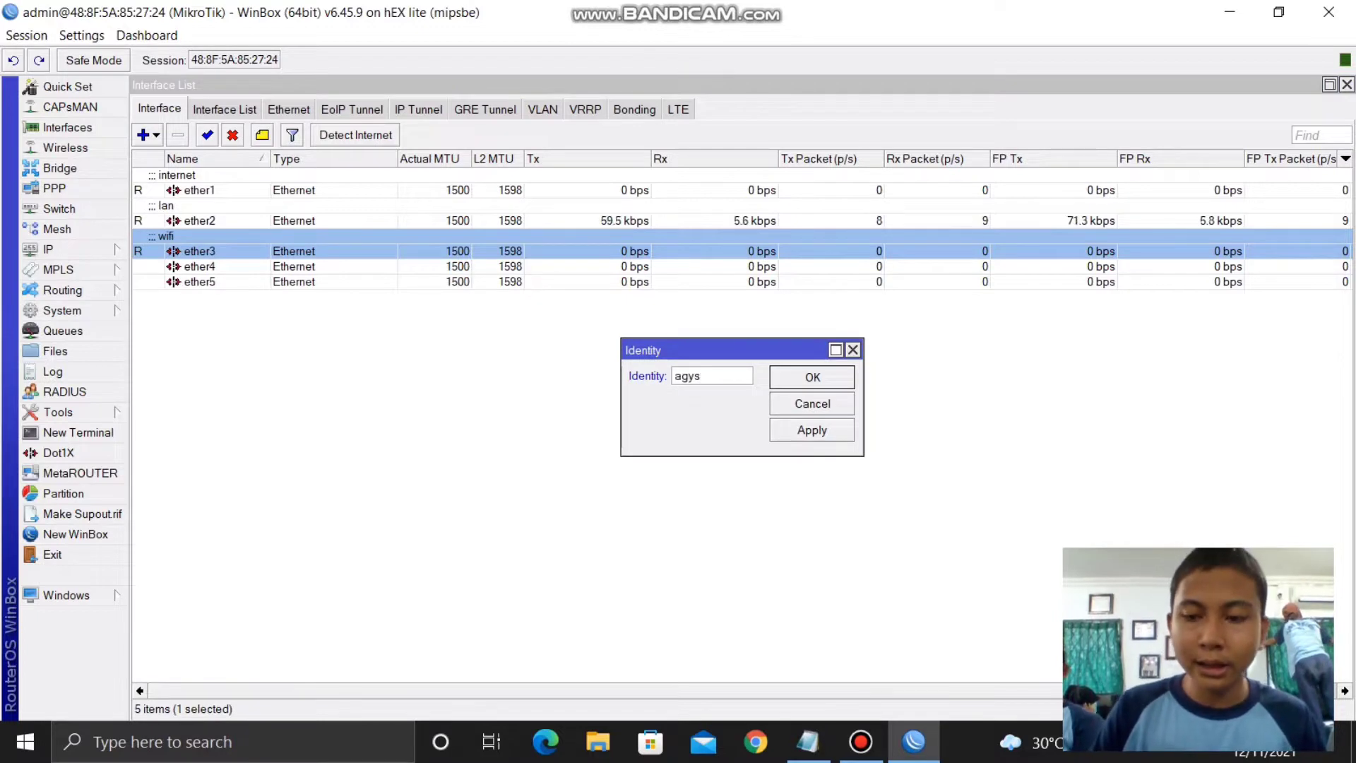
key(BackSpace)
key(BackSpace)
text(us)
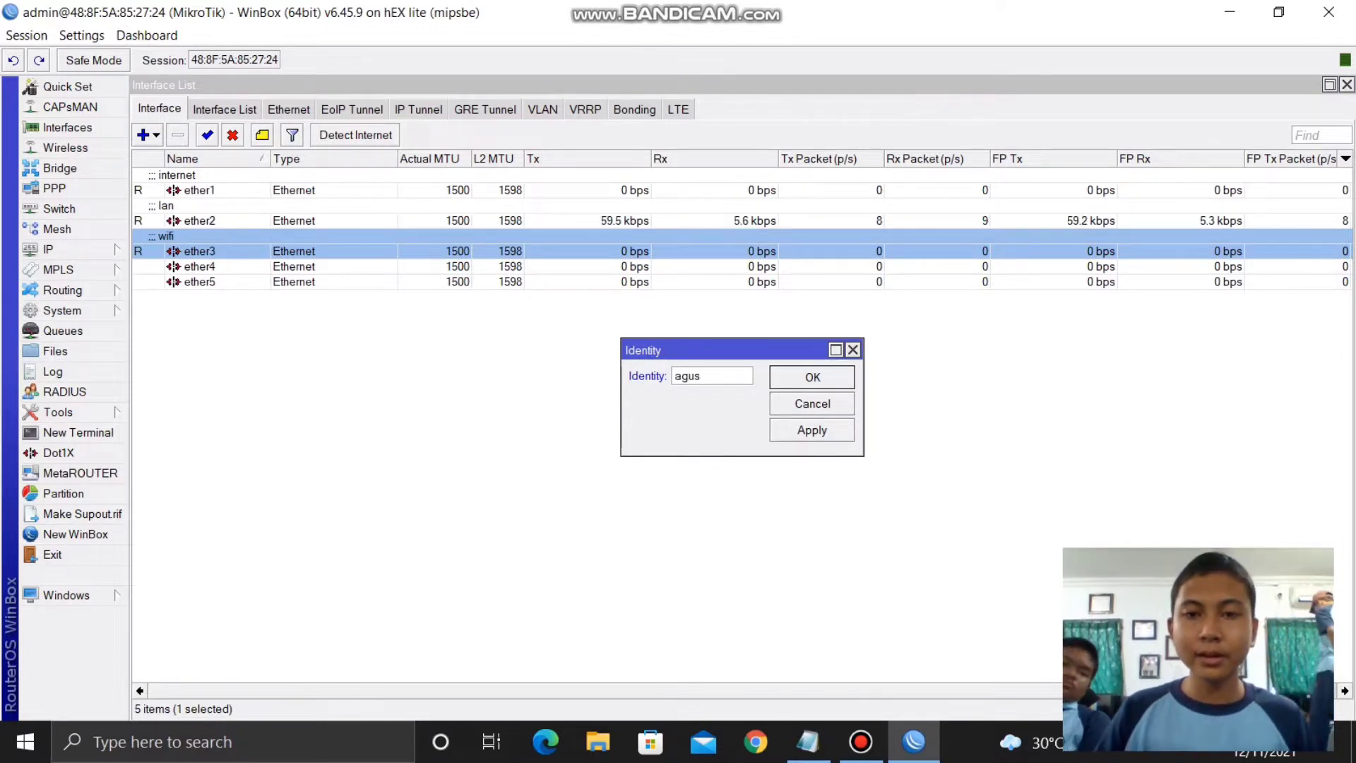
click(812, 376)
- Add a DHCP client on ether1, then bring up the IP > Firewall settings
click(47, 250)
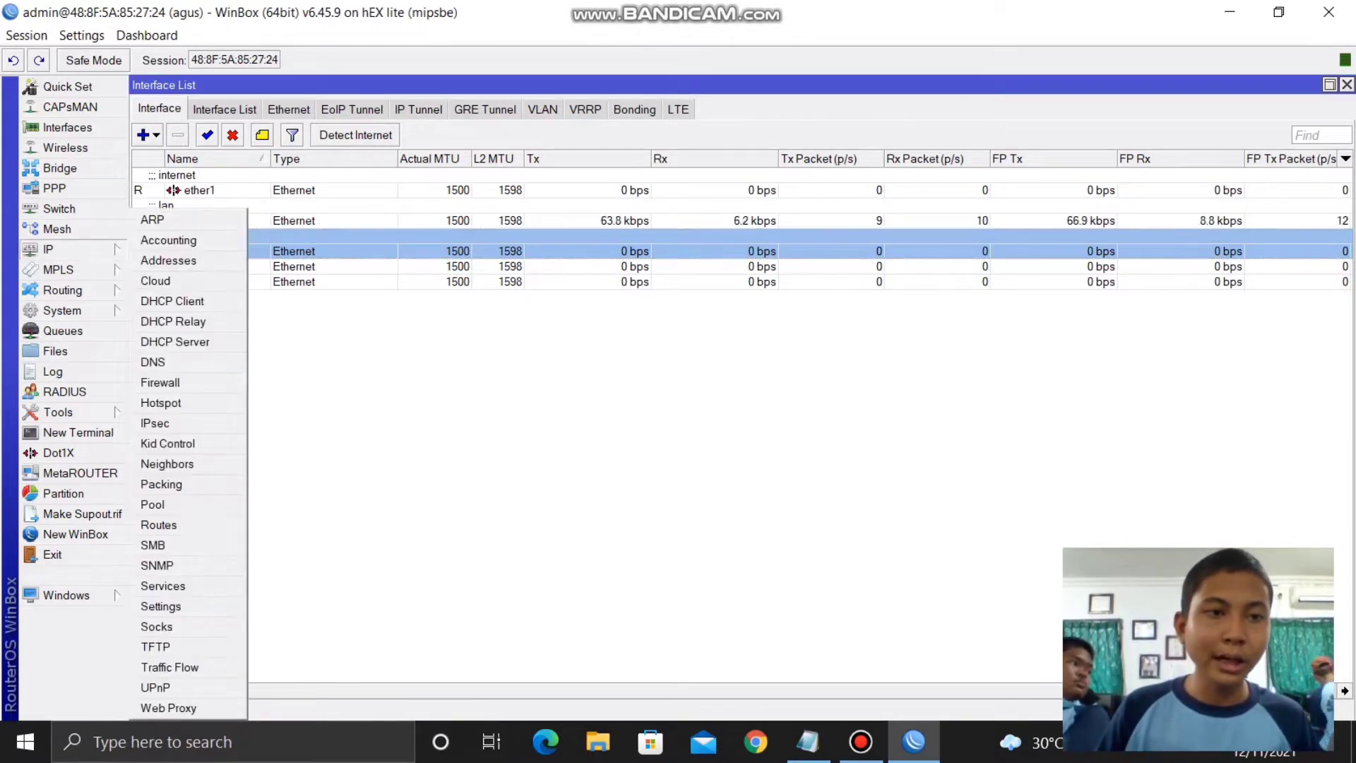
click(170, 300)
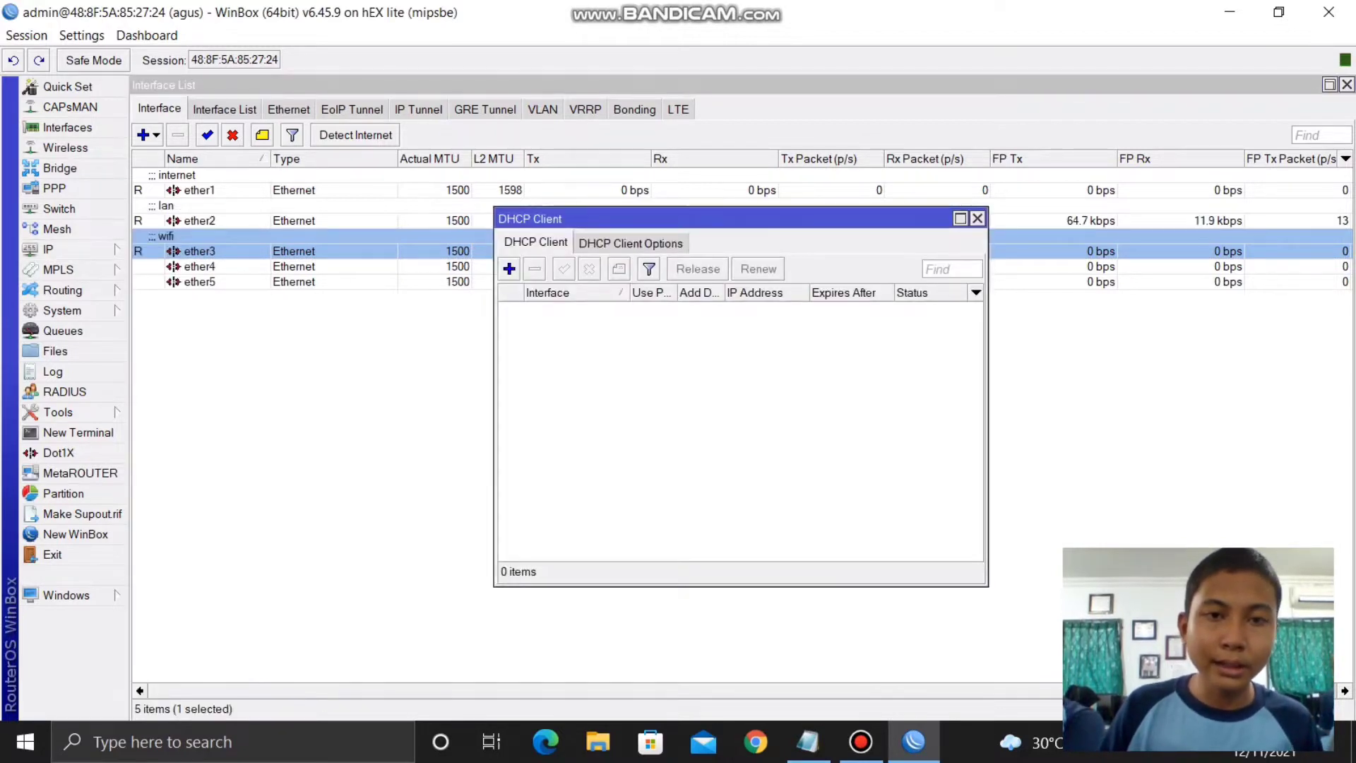
click(508, 269)
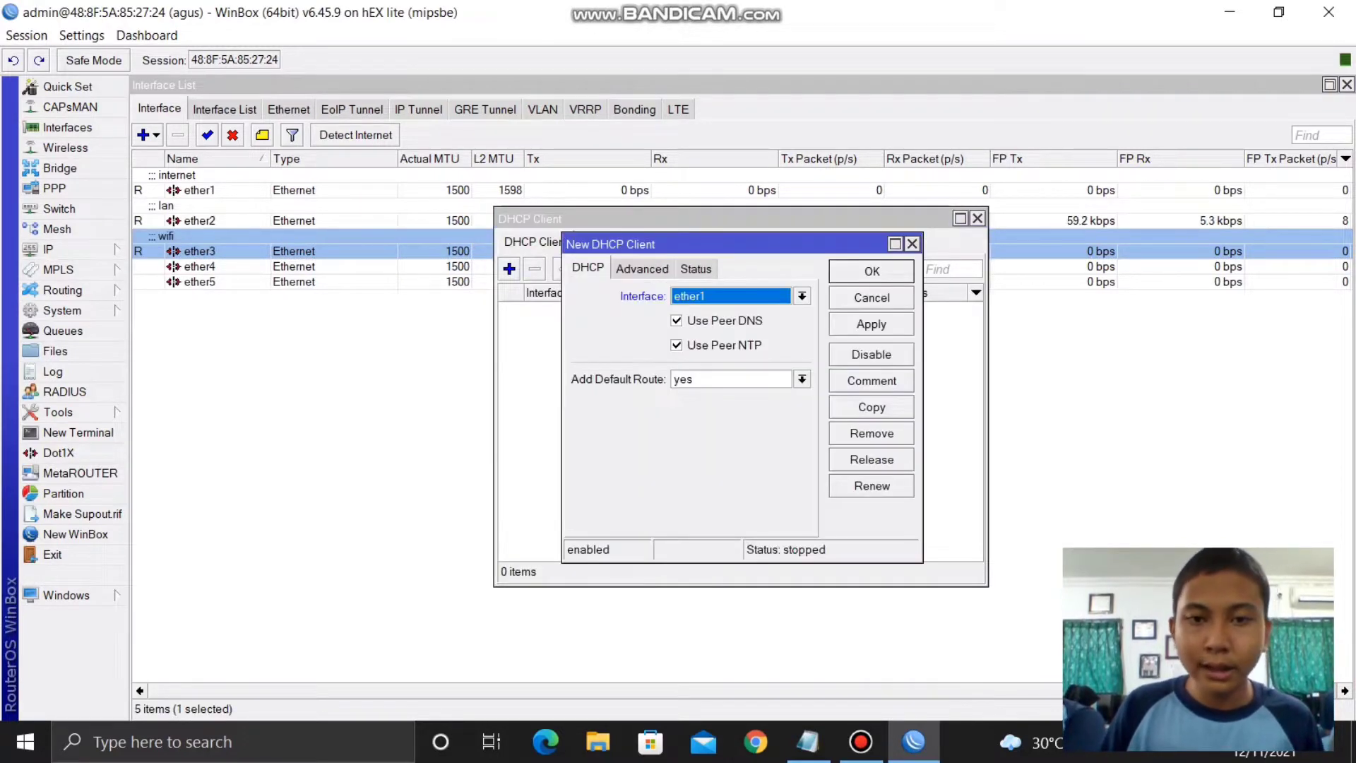
key(Return)
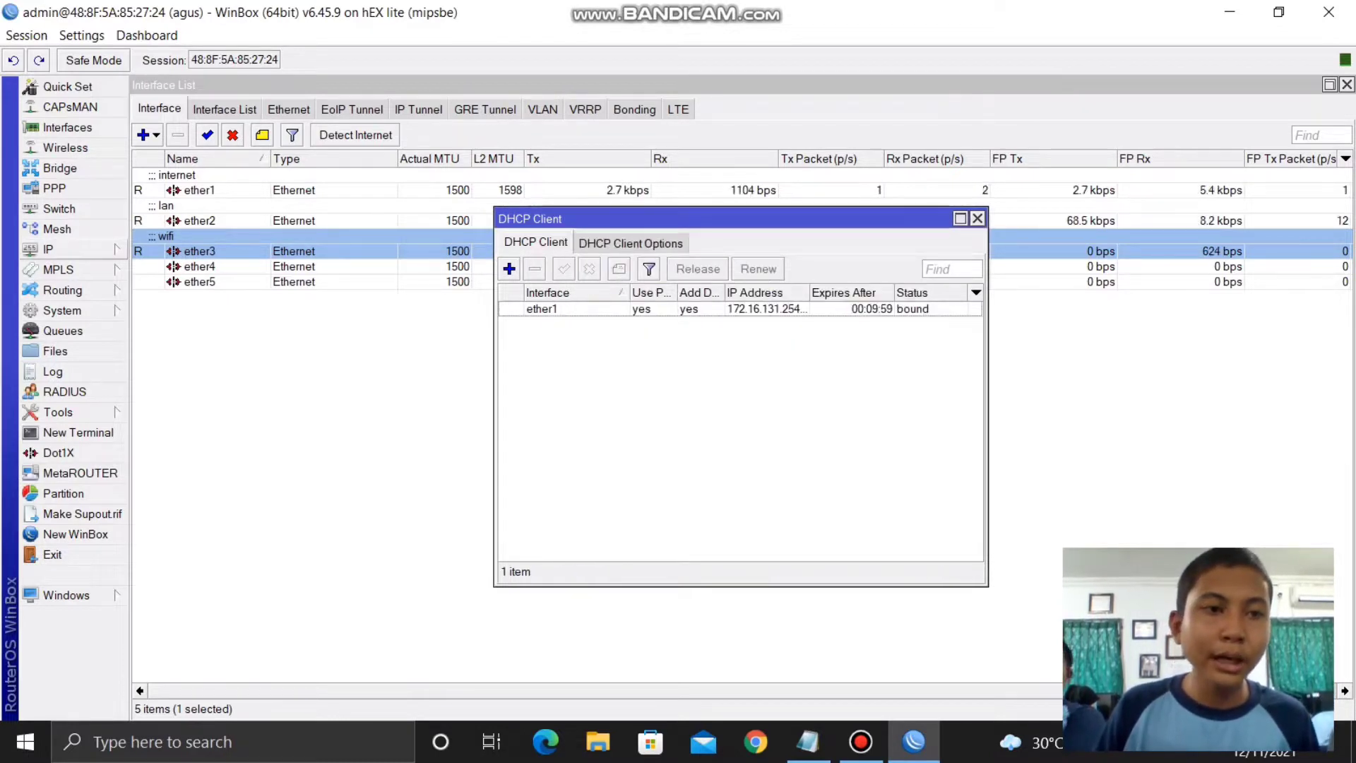
click(48, 249)
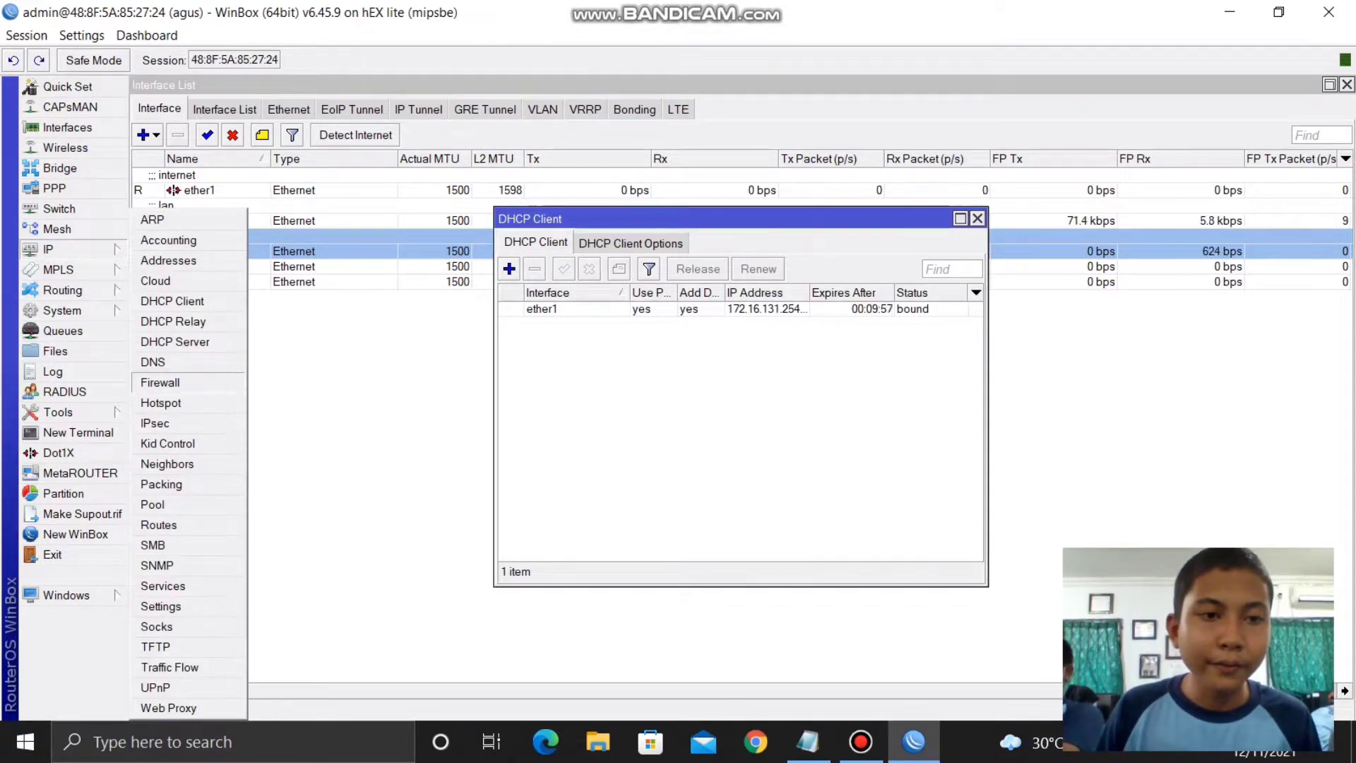
click(160, 382)
- Add a srcnat NAT rule with masquerade action out through ether1
click(218, 109)
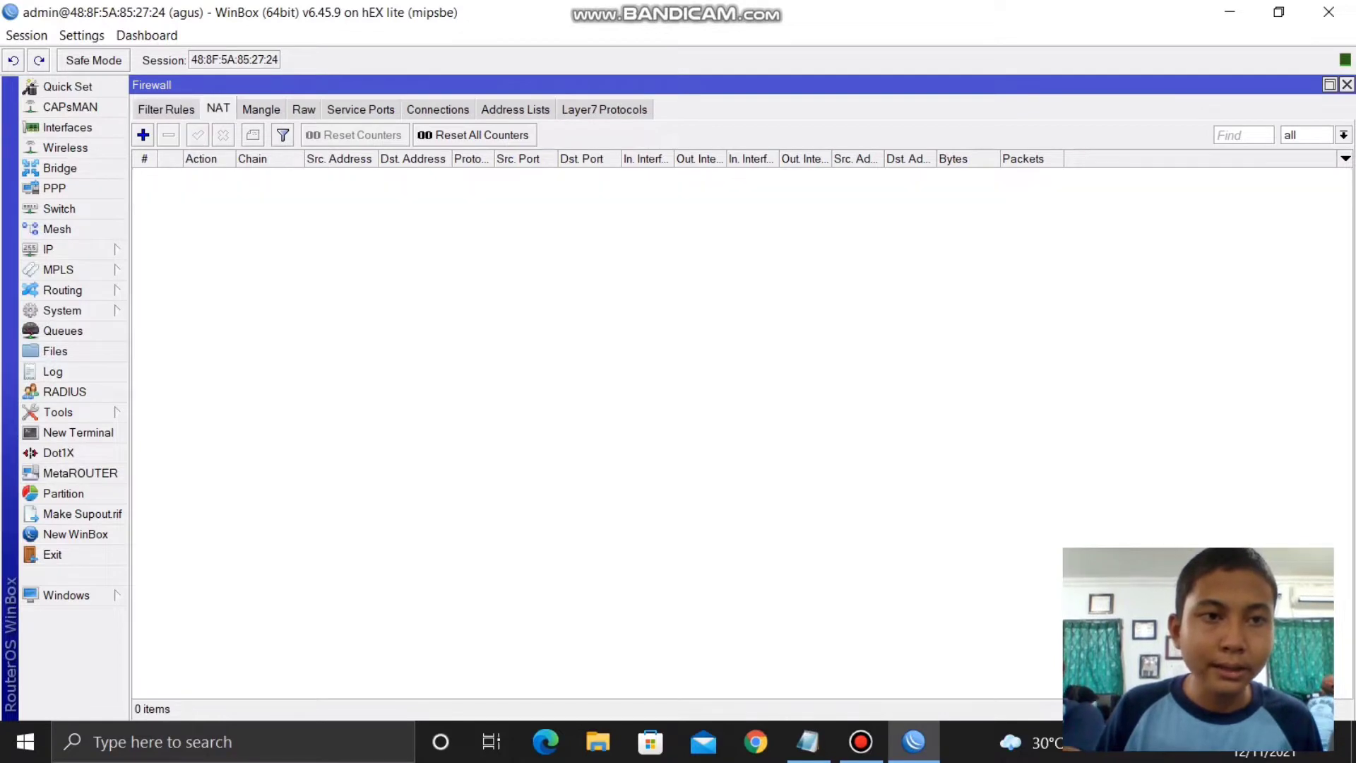
click(142, 134)
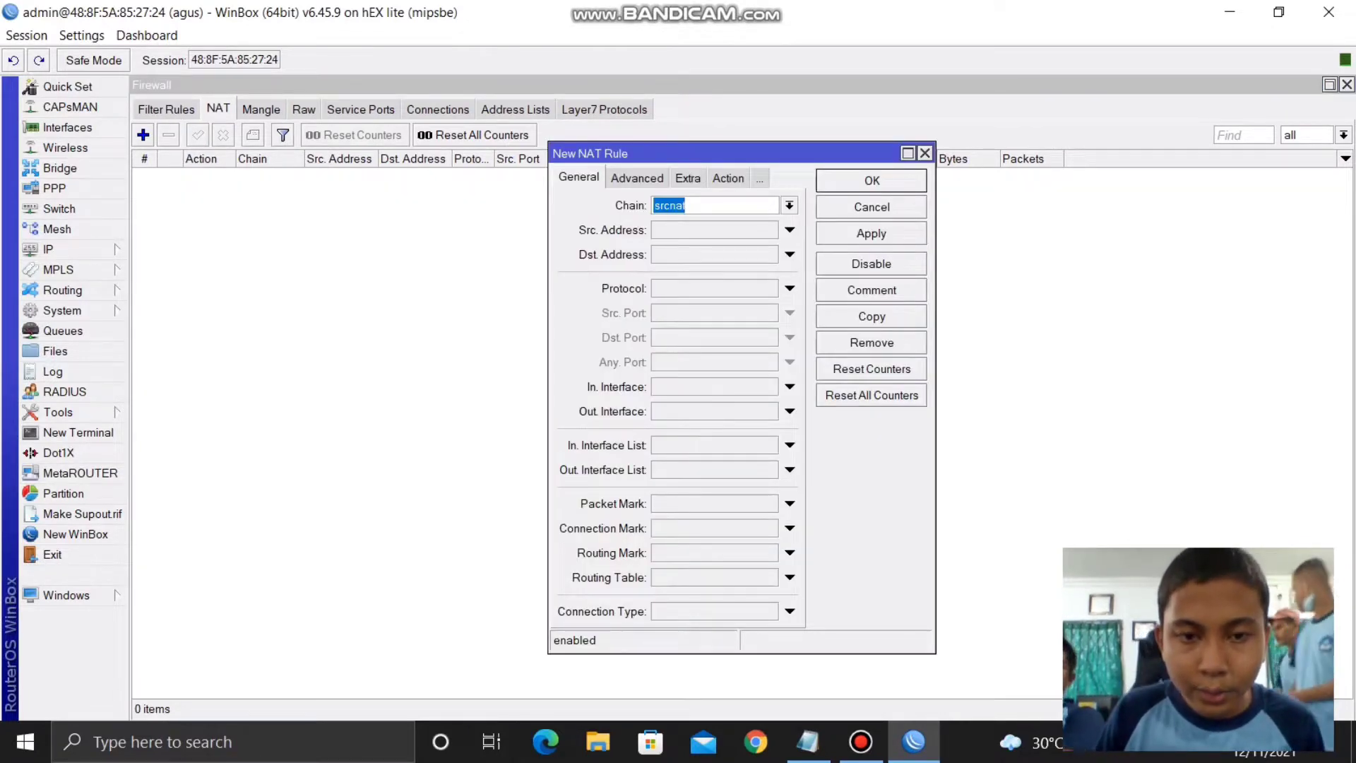
click(789, 411)
click(728, 178)
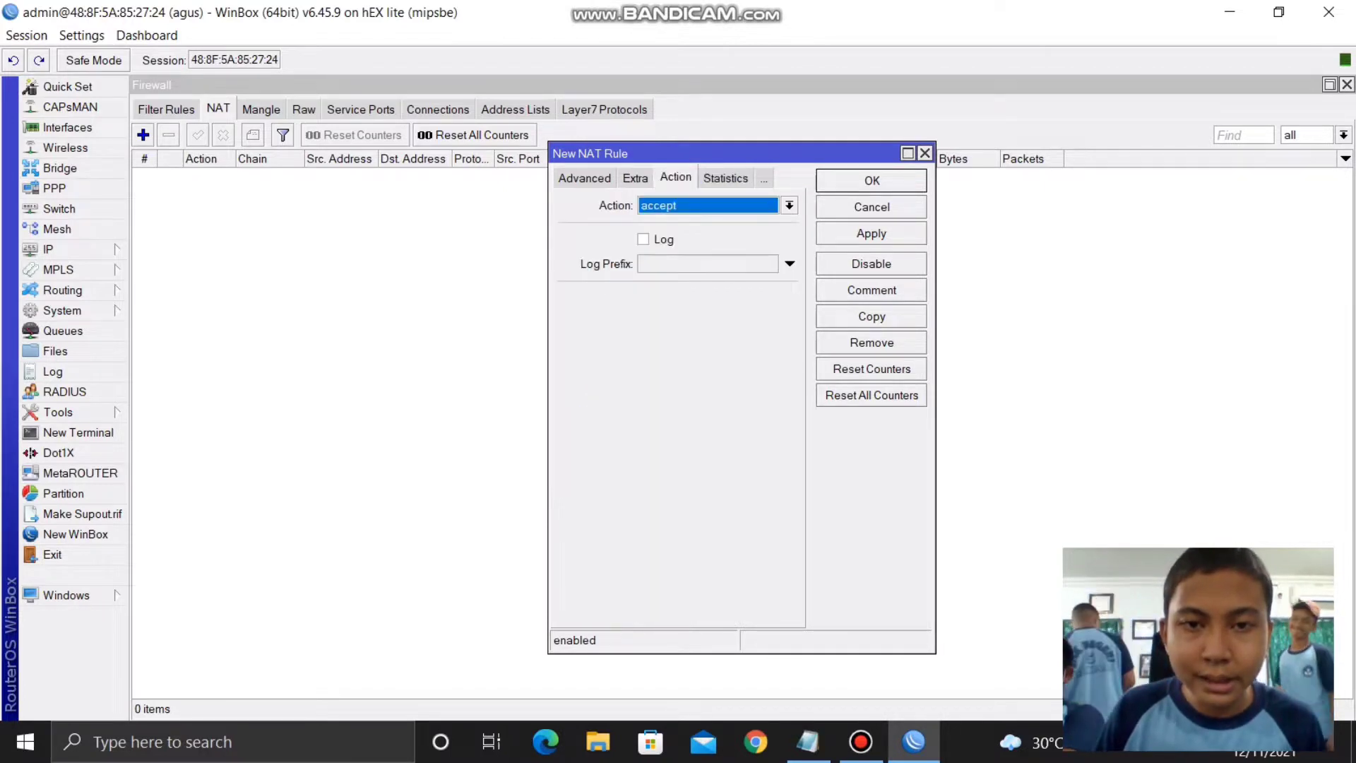
click(789, 206)
click(706, 303)
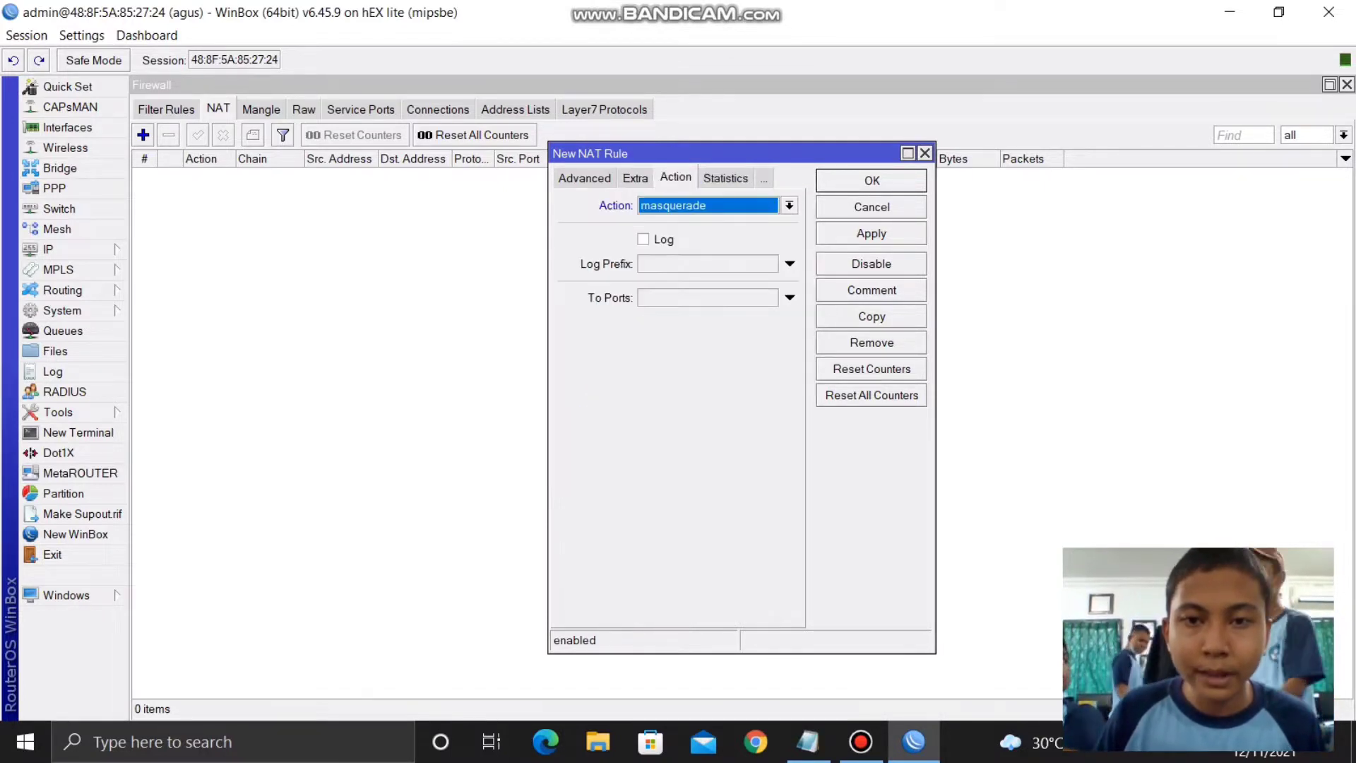
click(871, 233)
click(872, 180)
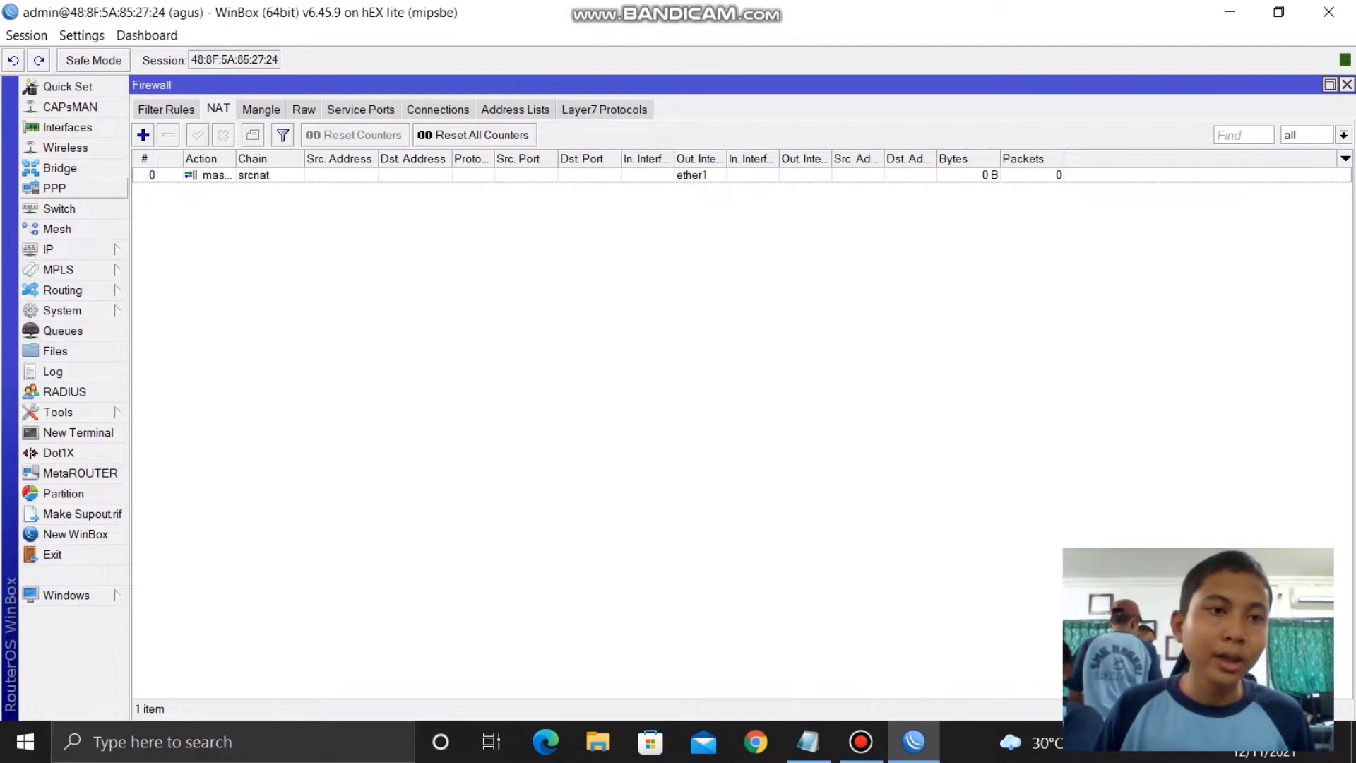
- Set the router's DNS server to 8.8.8.8
click(48, 249)
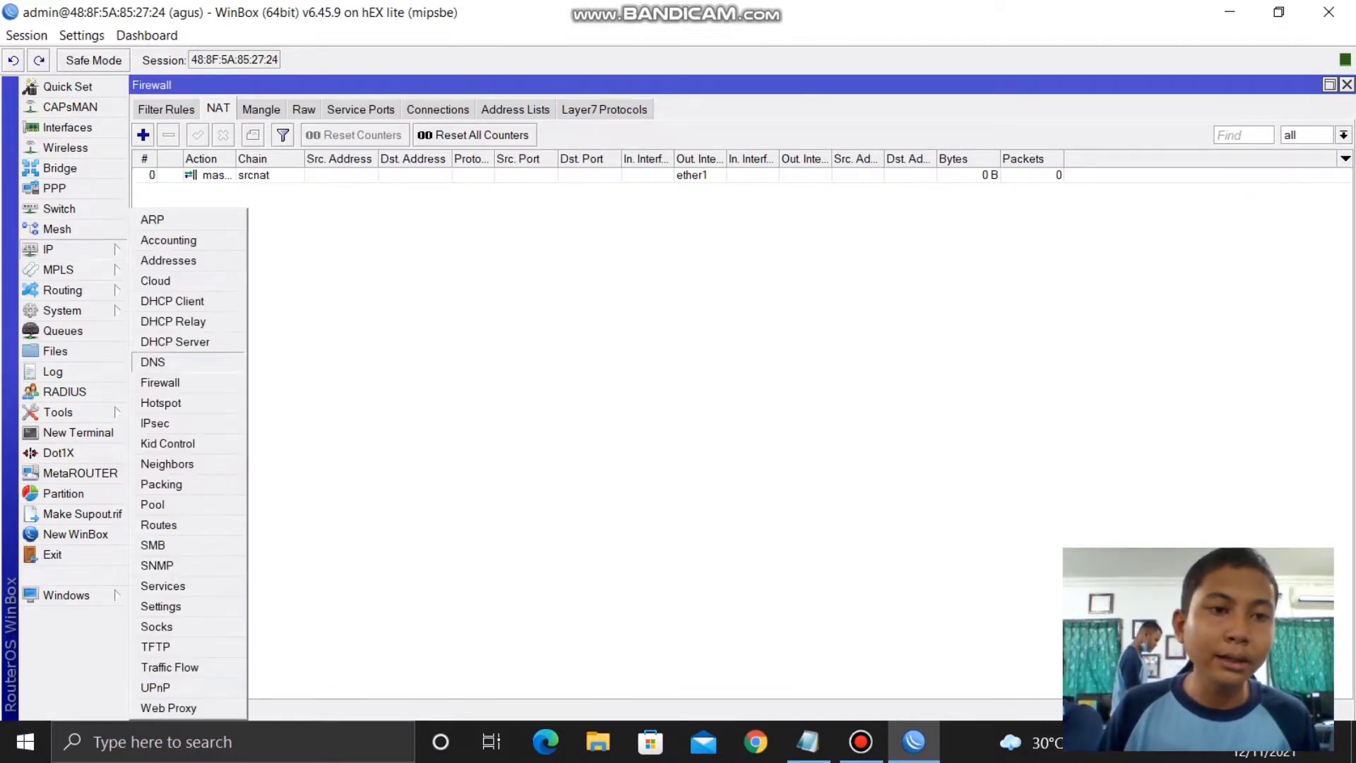
click(185, 361)
click(770, 261)
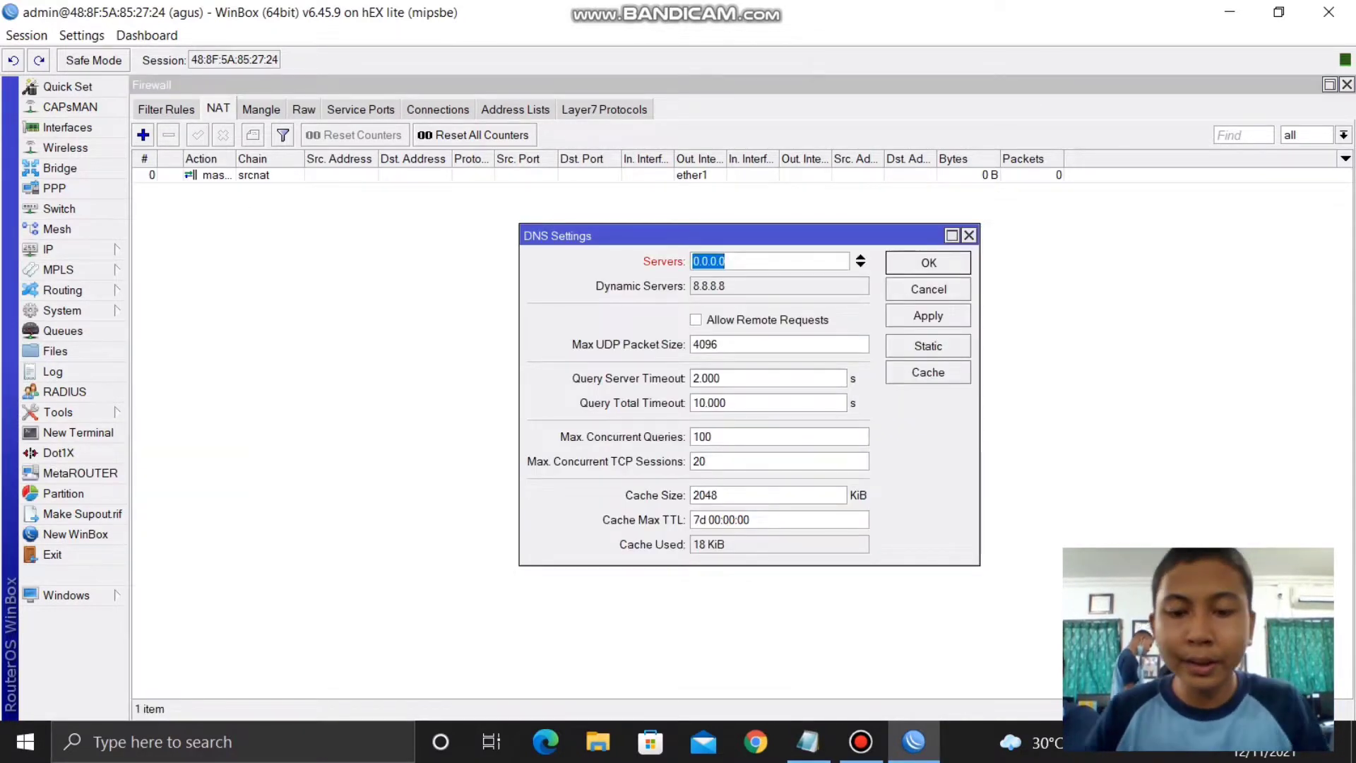
text(8.8.8.8)
key(BackSpace)
text(.8)
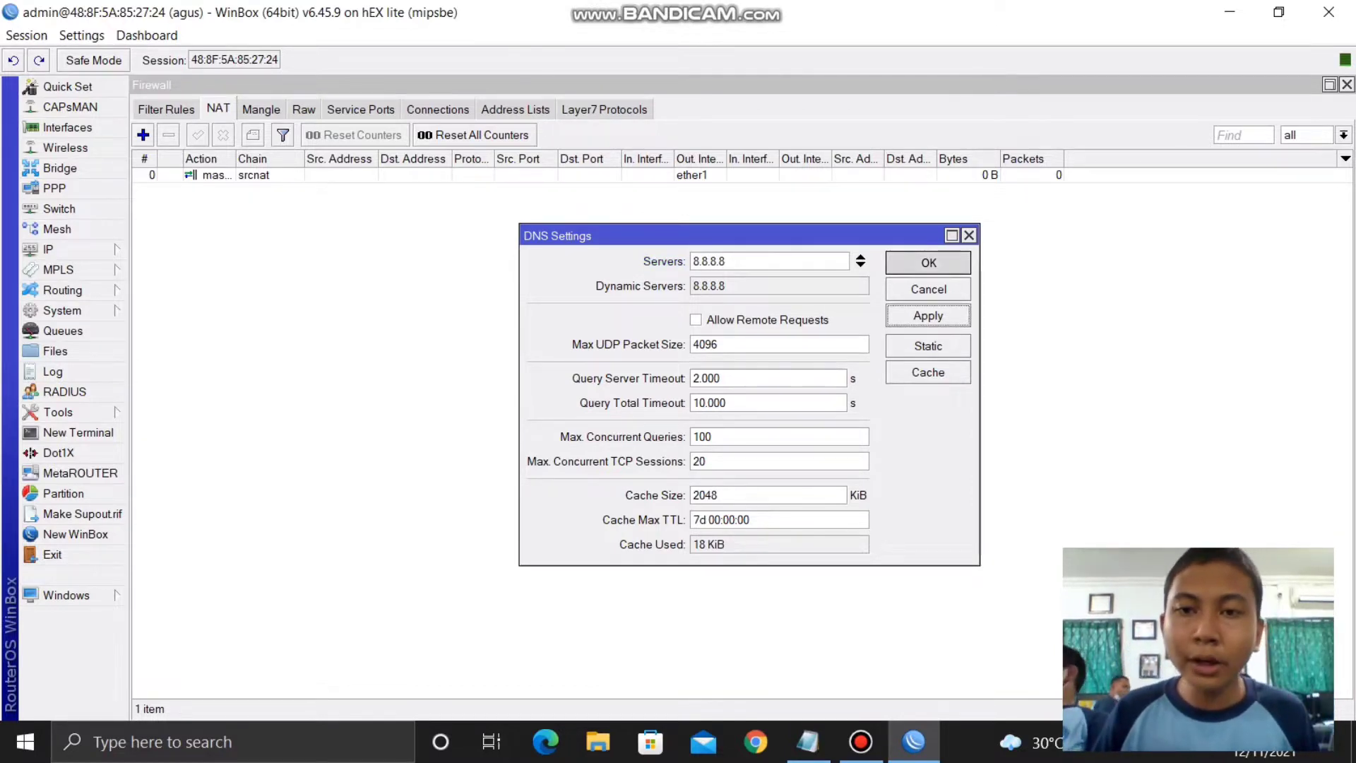
click(928, 262)
- Ping 8.8.8.8 from a new router terminal to confirm internet access
click(78, 432)
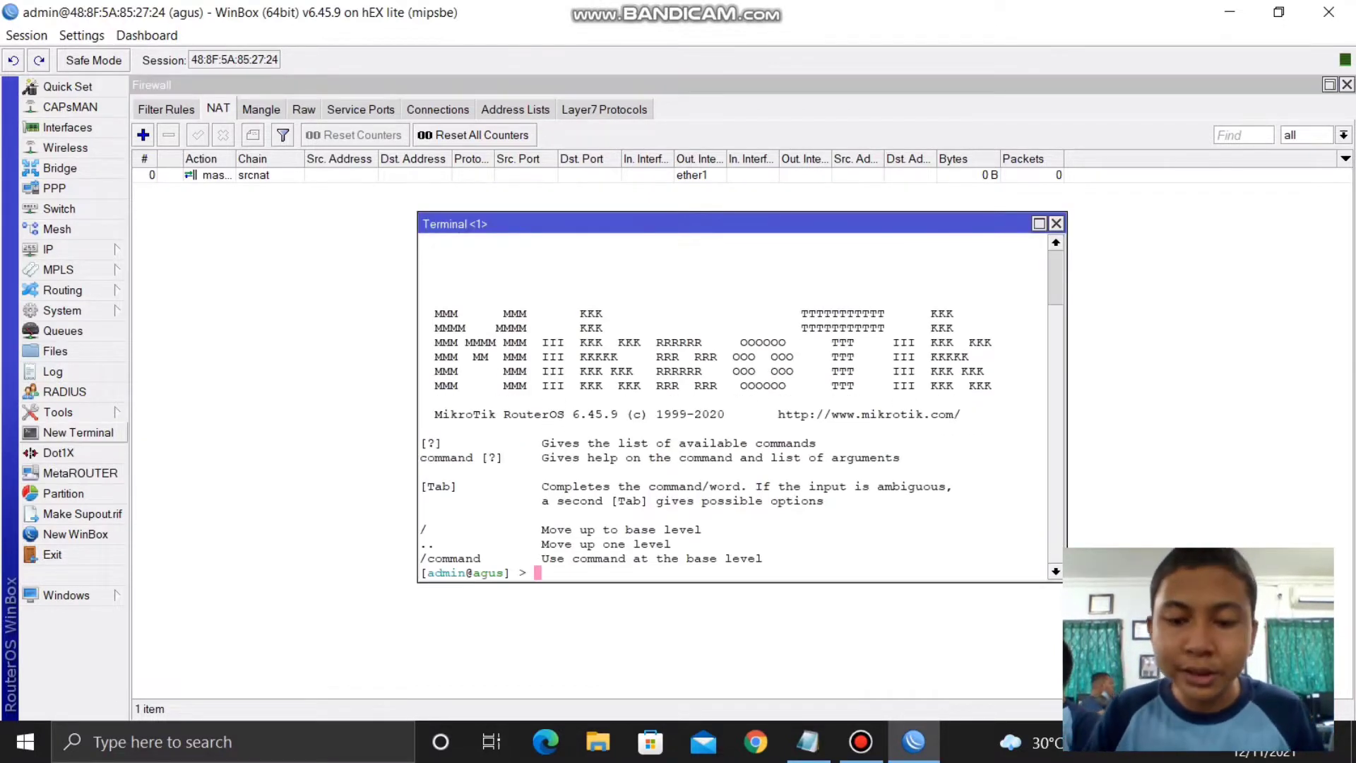
text(pib)
key(BackSpace)
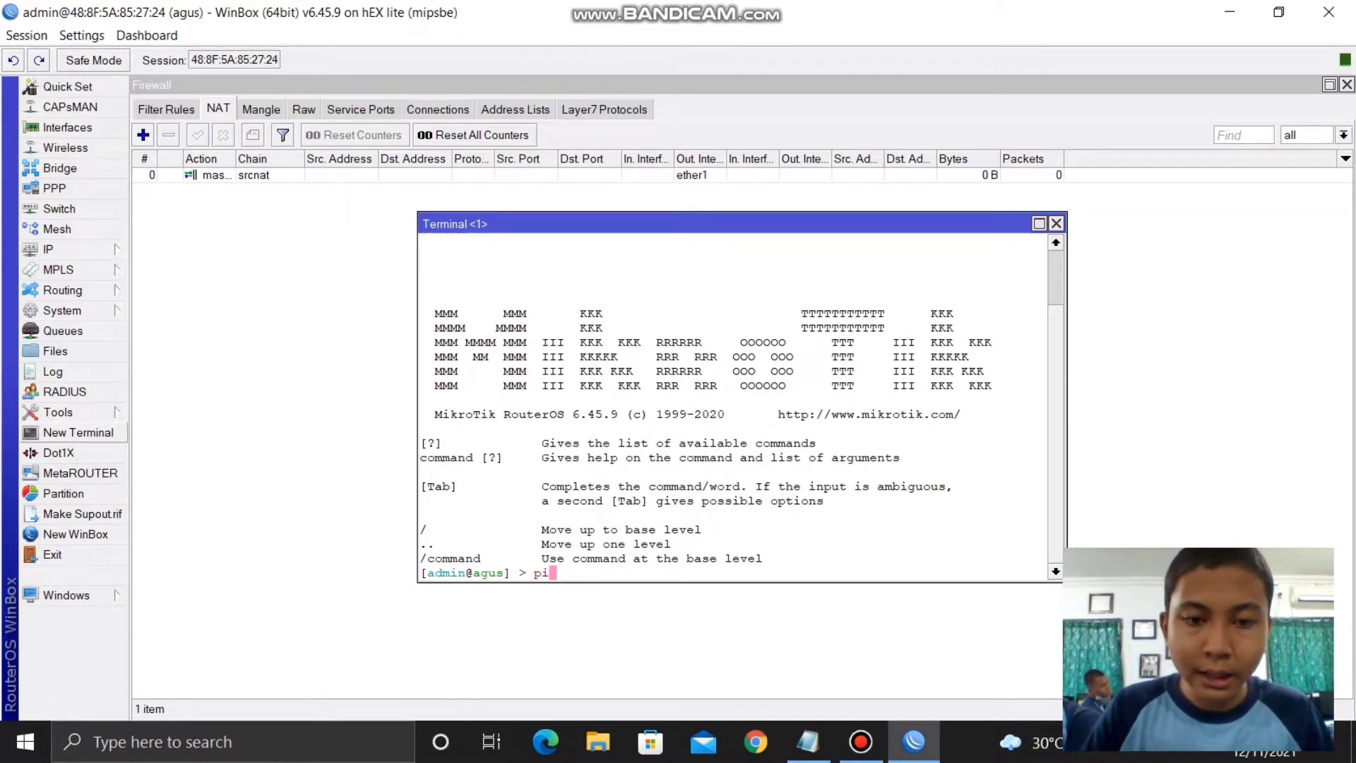
text(ng 8.8.8.8)
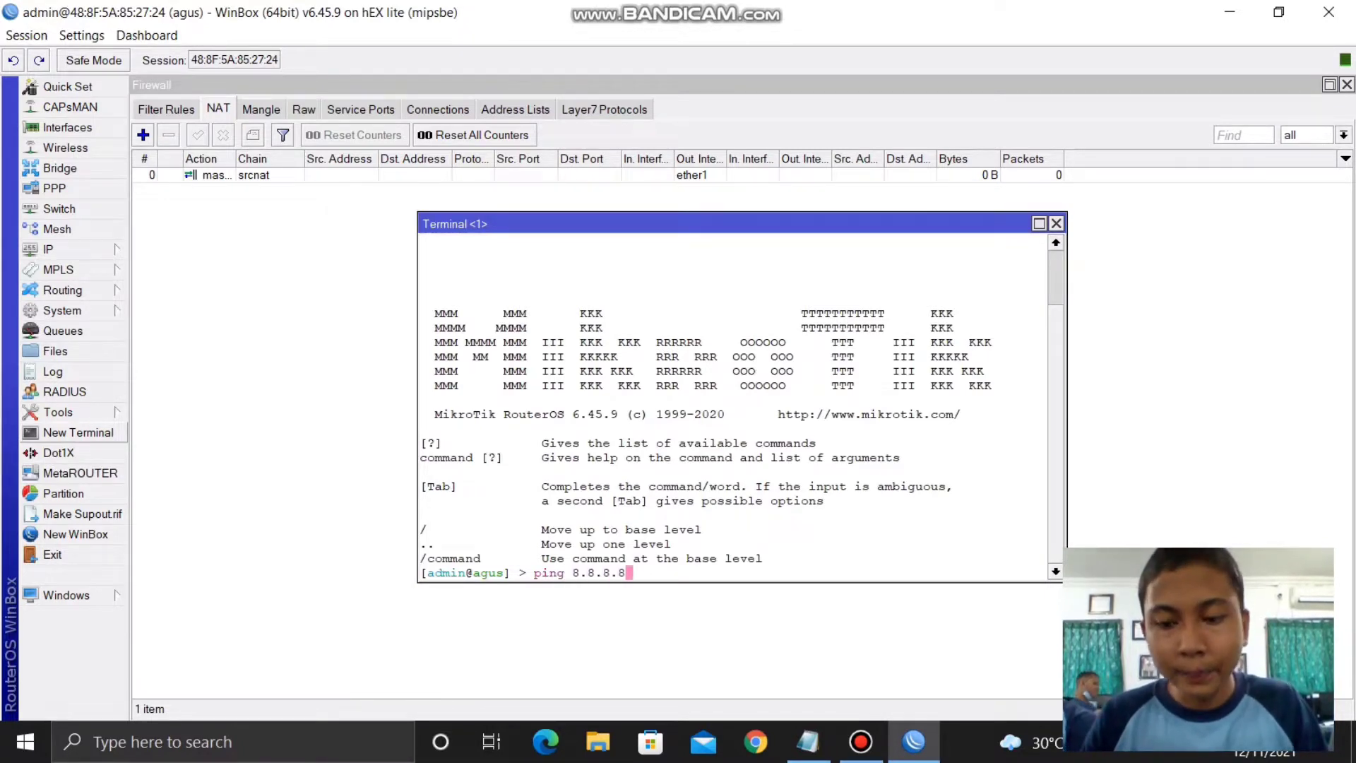
key(Return)
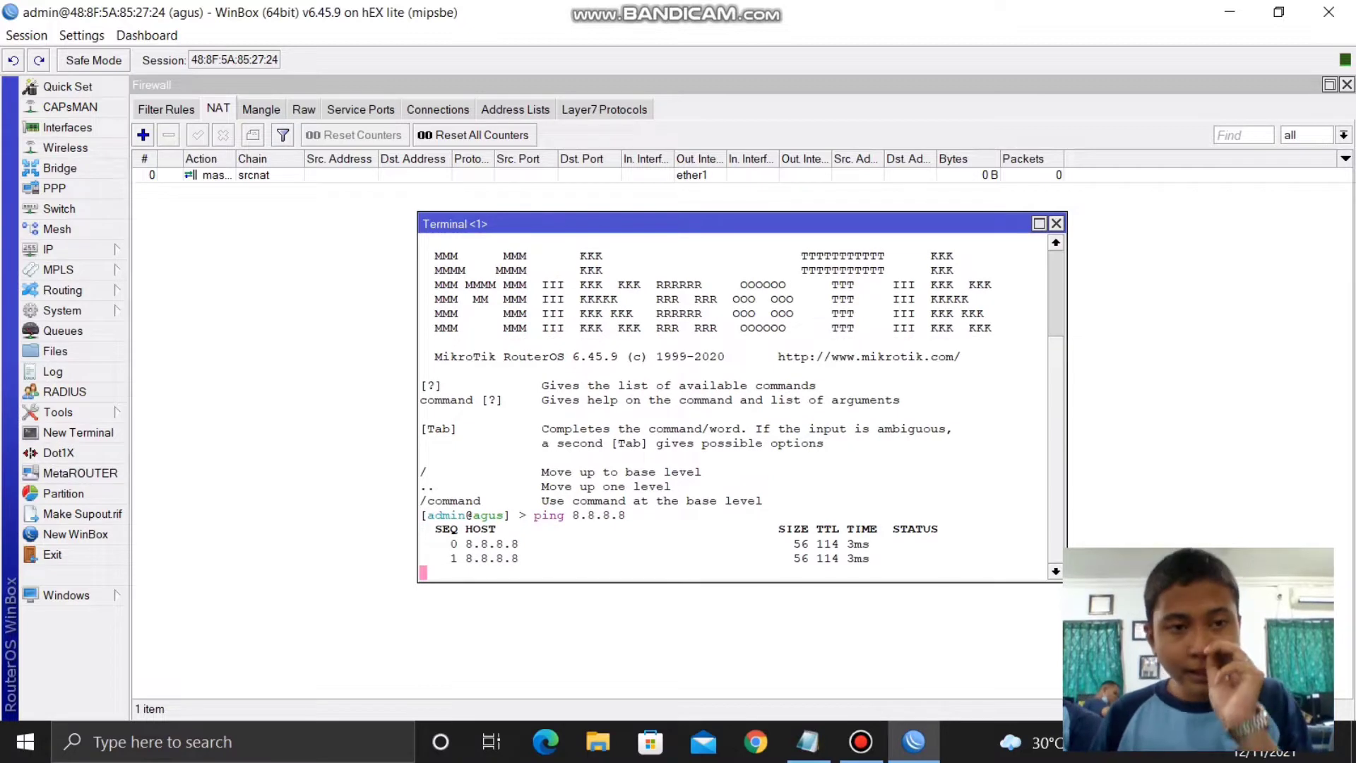
- Go to IP > Addresses and start a new address entry
click(48, 248)
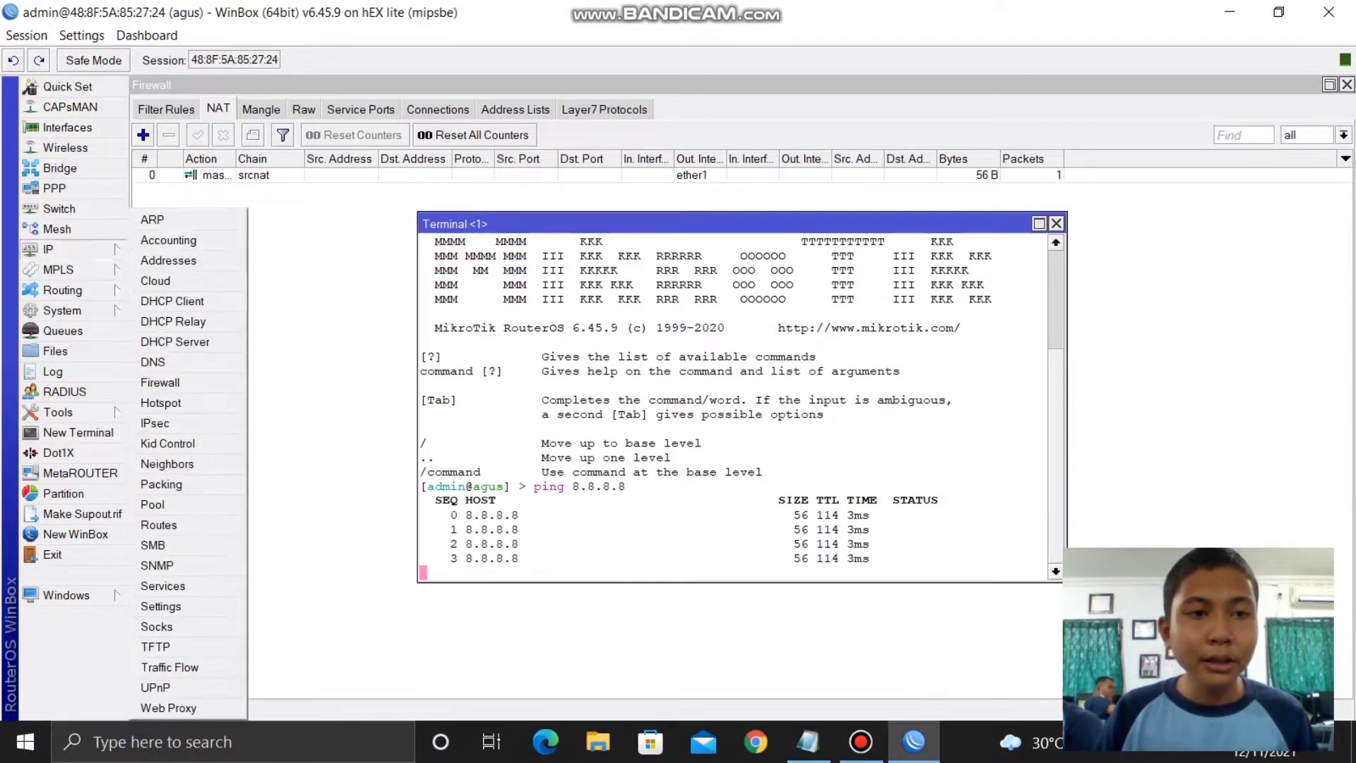
click(168, 260)
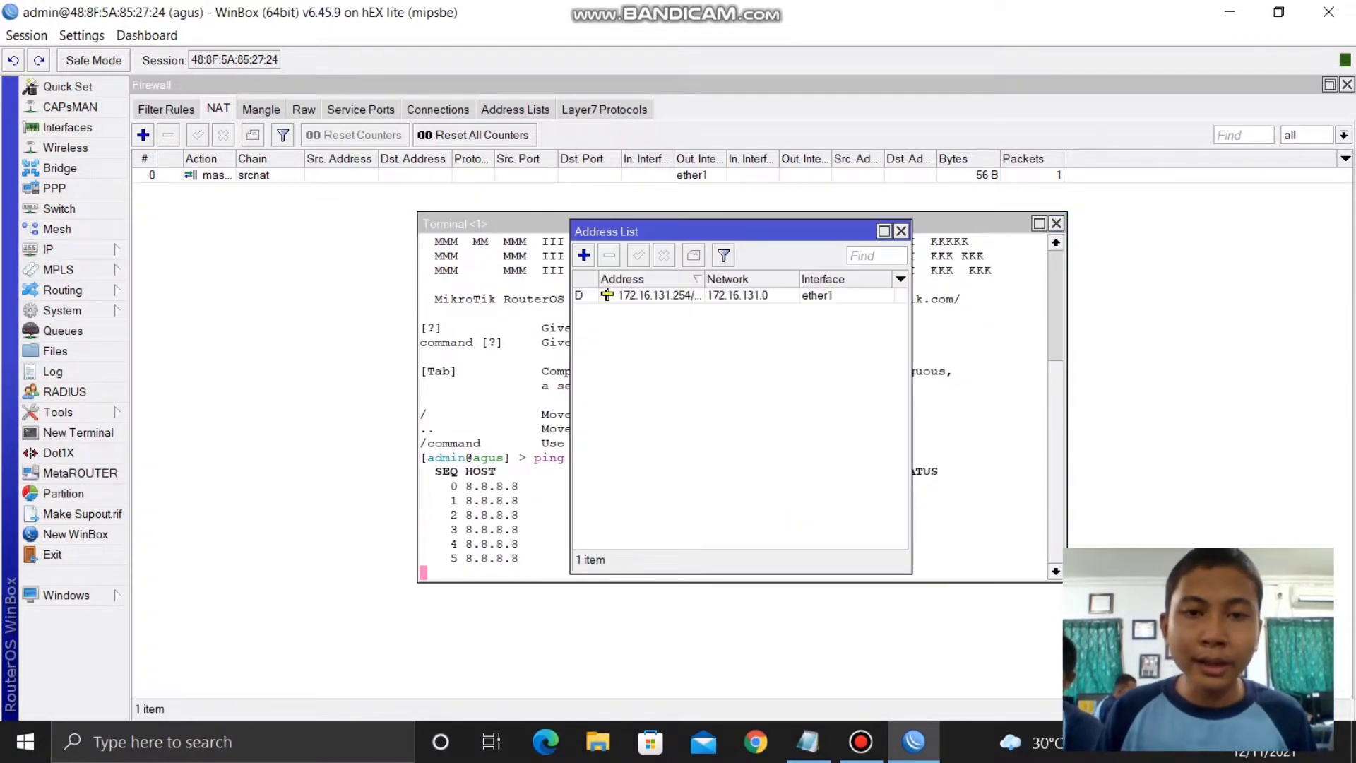
click(583, 254)
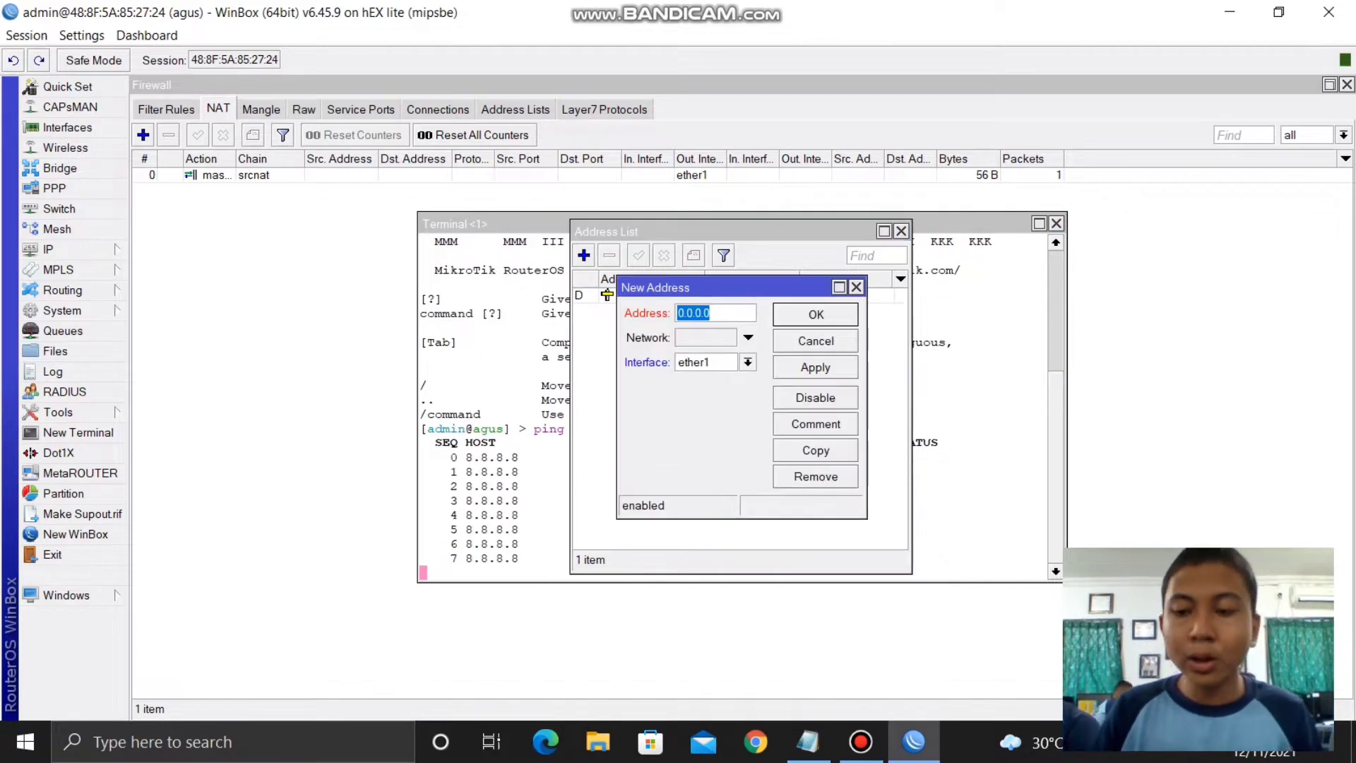
- Assign address 192.168.0.1/24 to ether2
text(192)
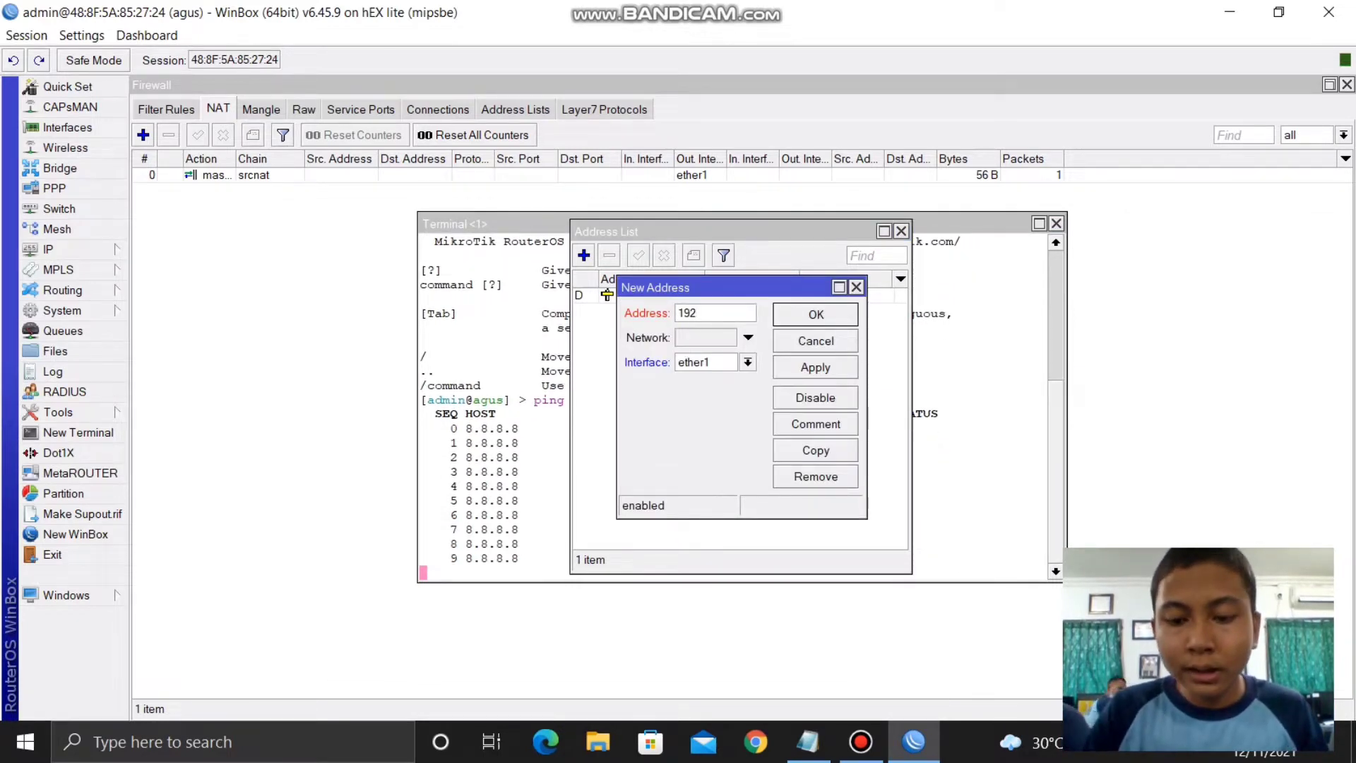
text(.168.0.1)
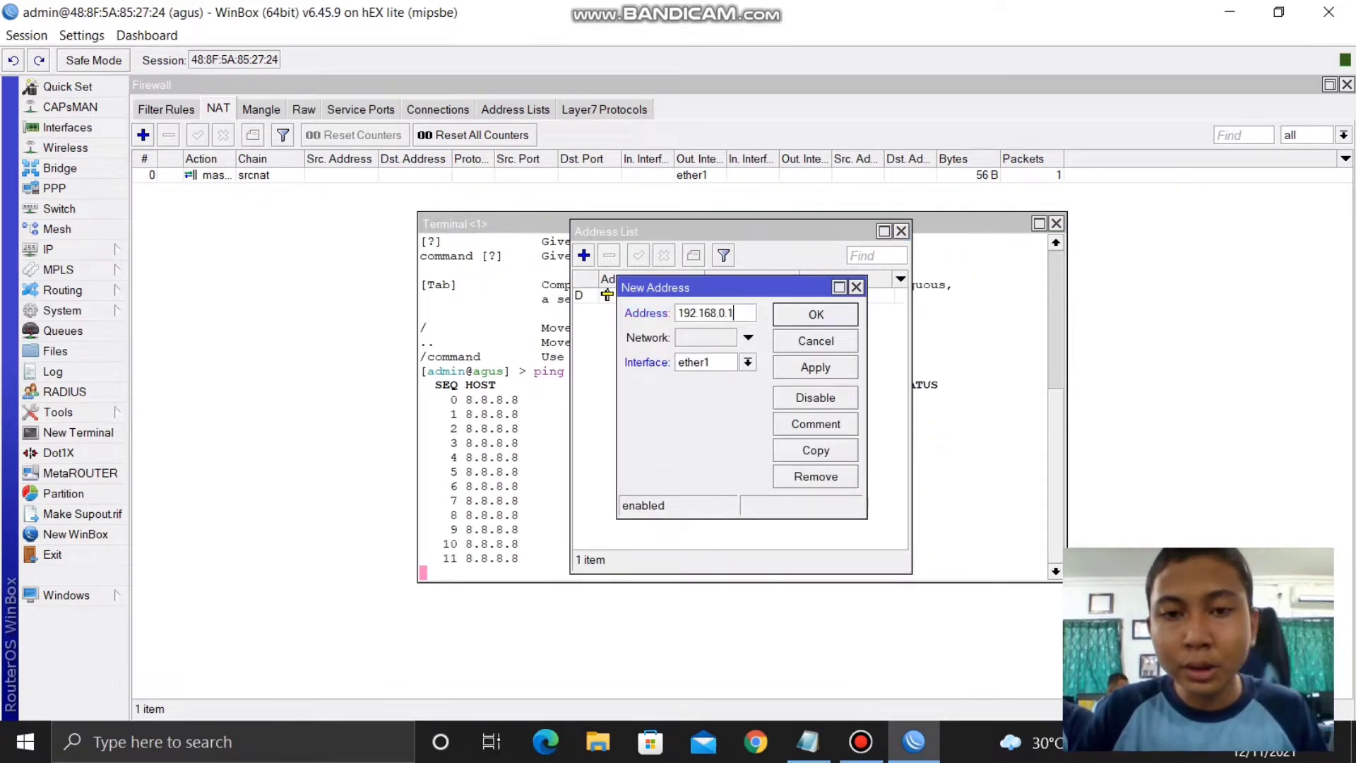
text(/24)
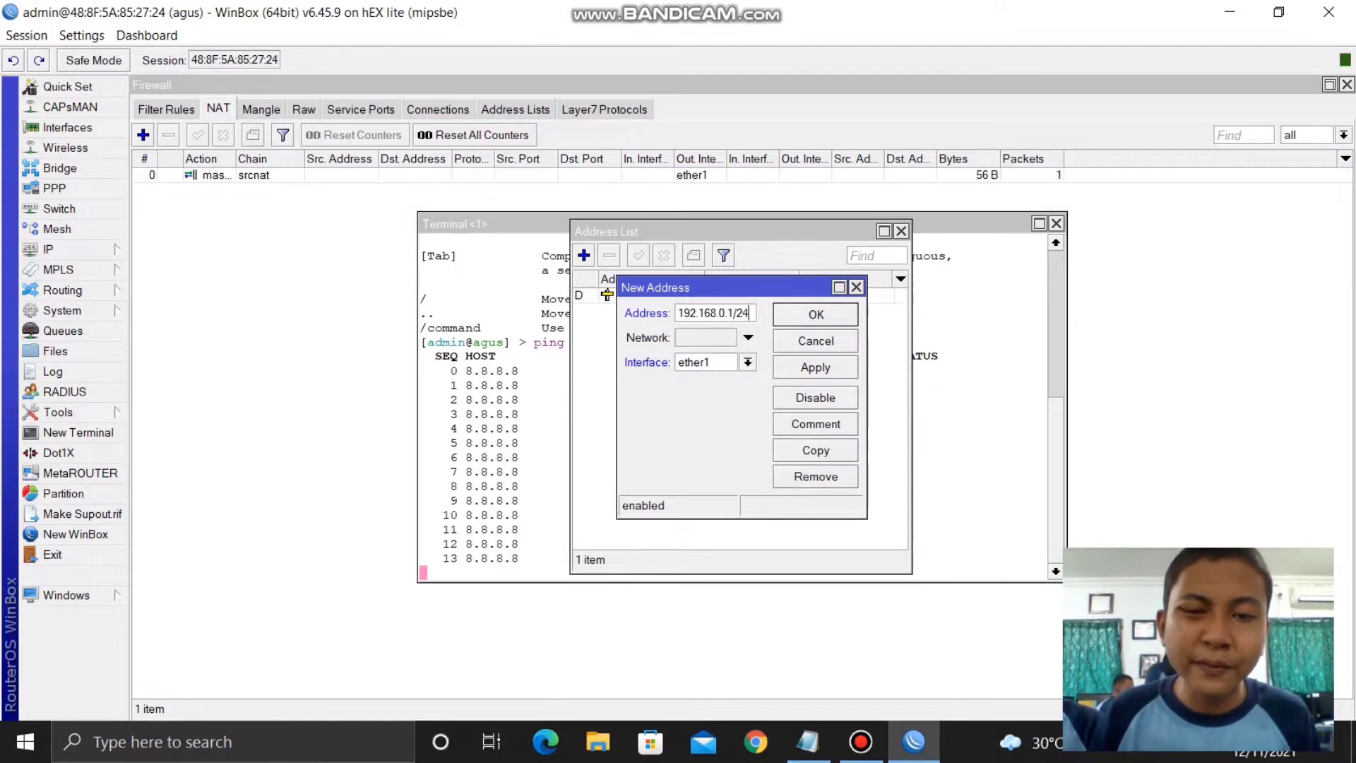
click(747, 362)
click(699, 390)
click(815, 367)
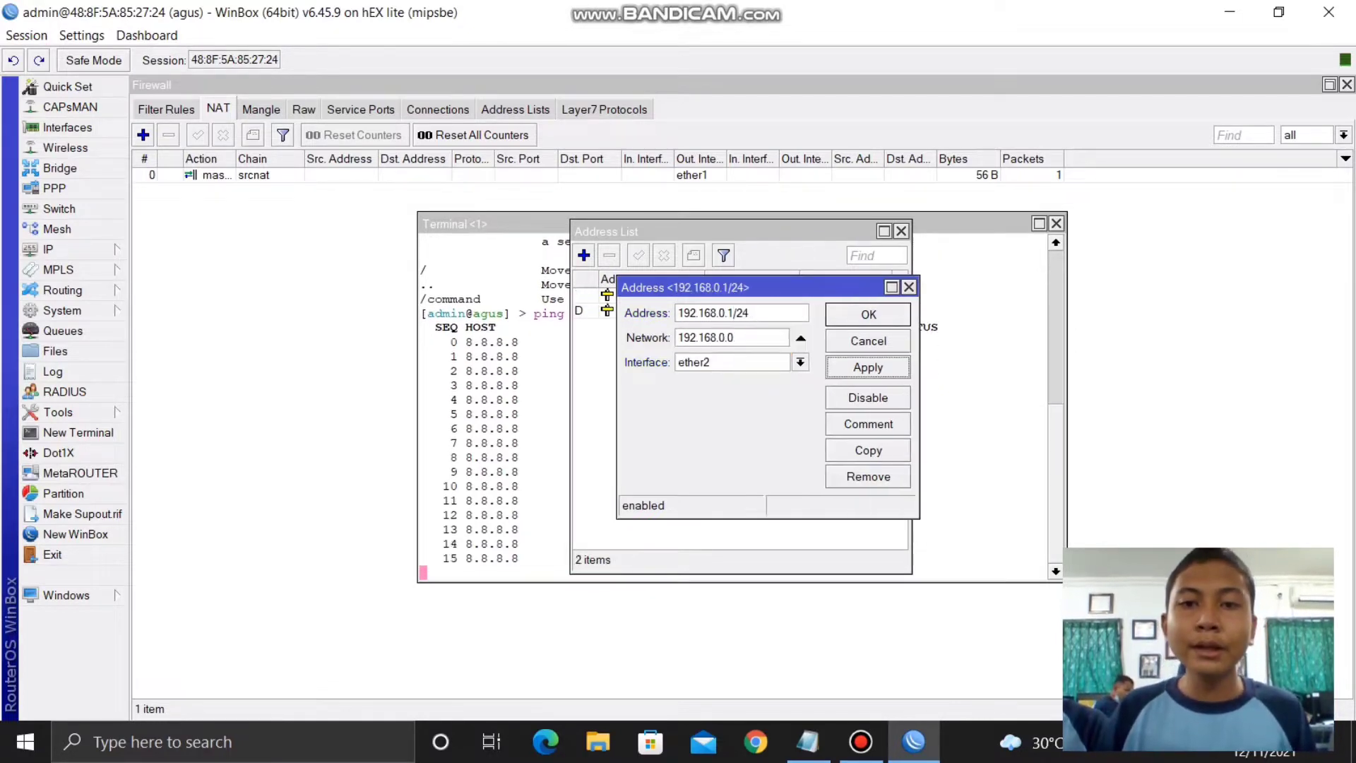
click(867, 315)
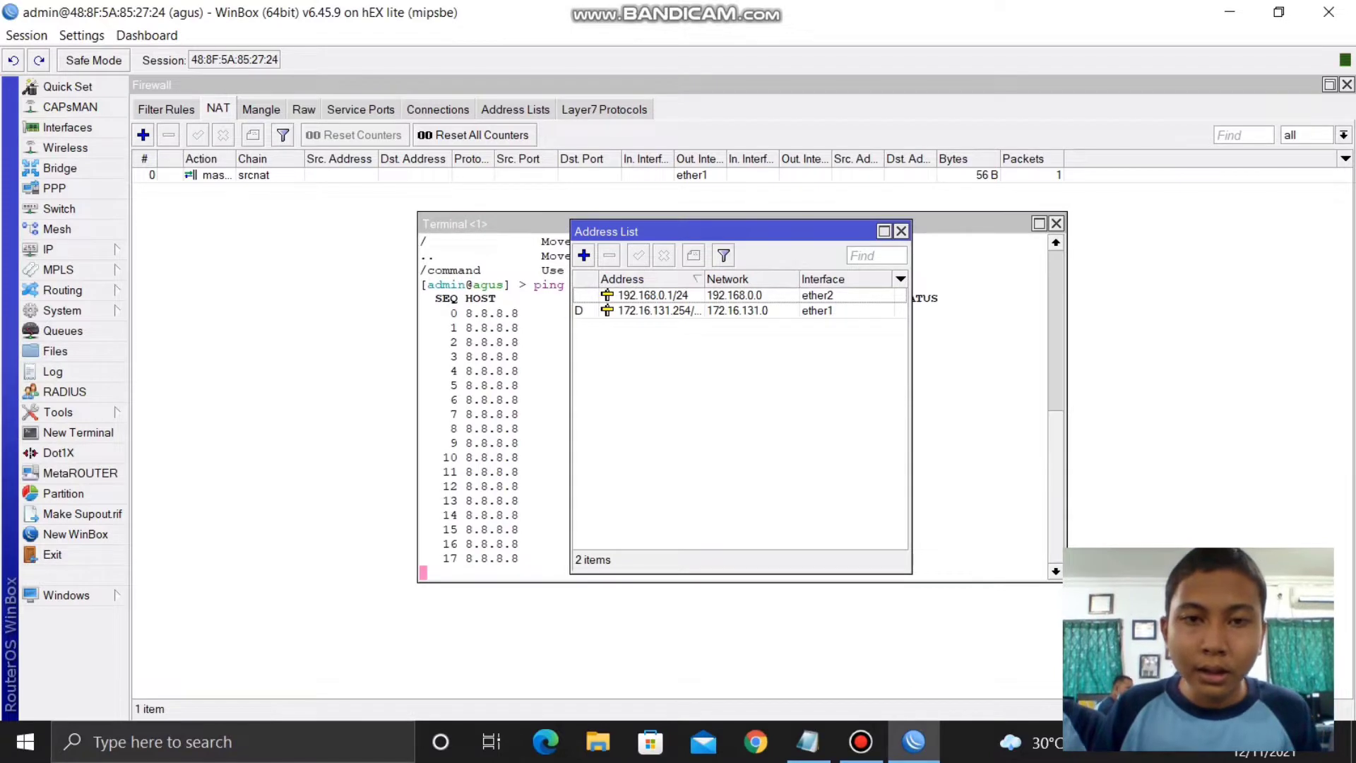
- Assign address 10.10.0.1/24 to ether3 and close the address list
click(583, 255)
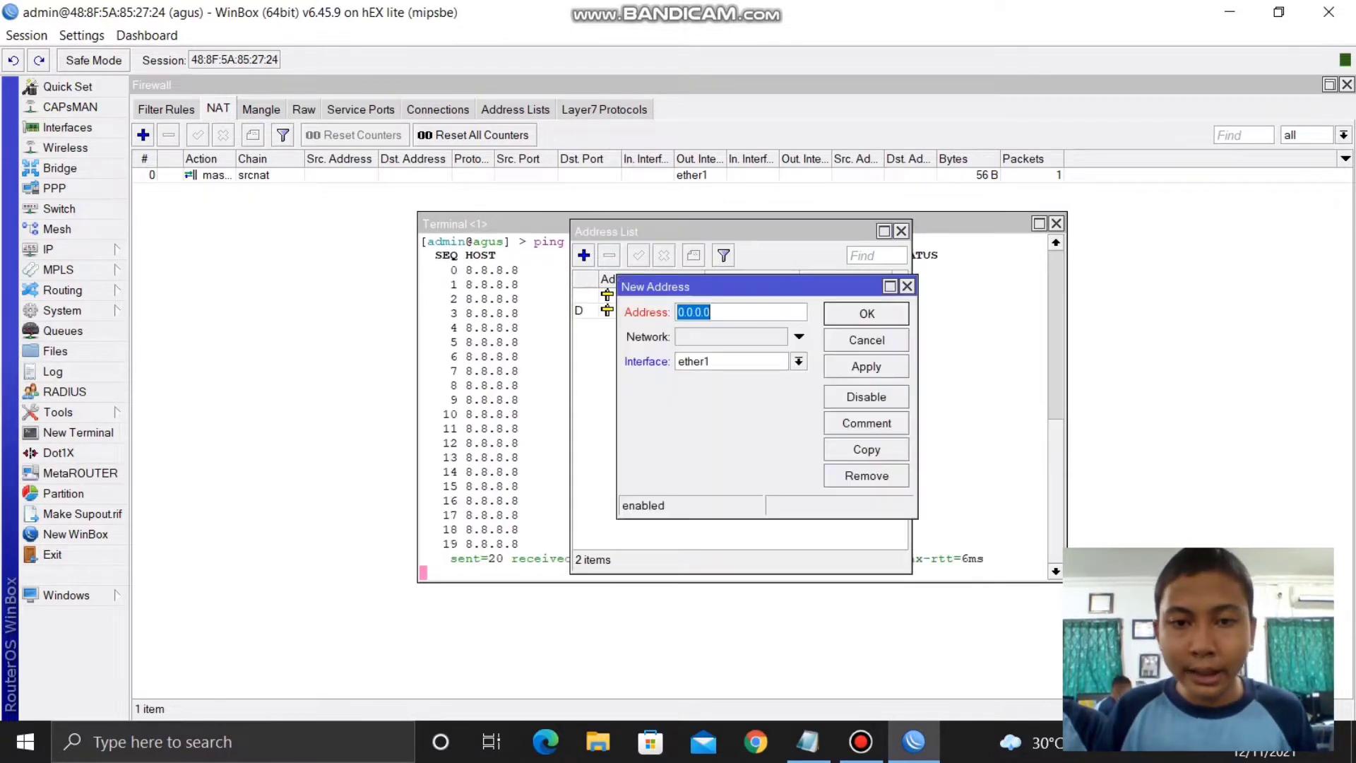
key(BackSpace)
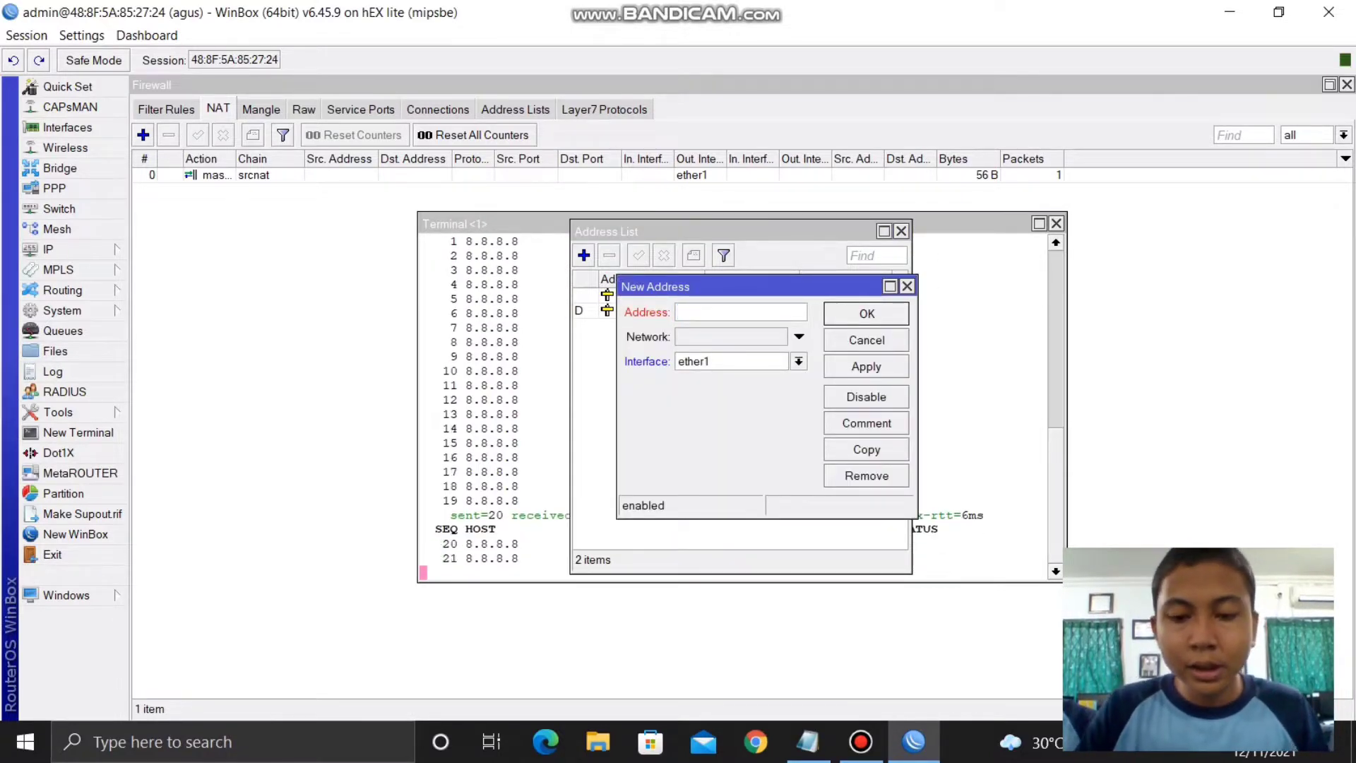
text(10.10.0)
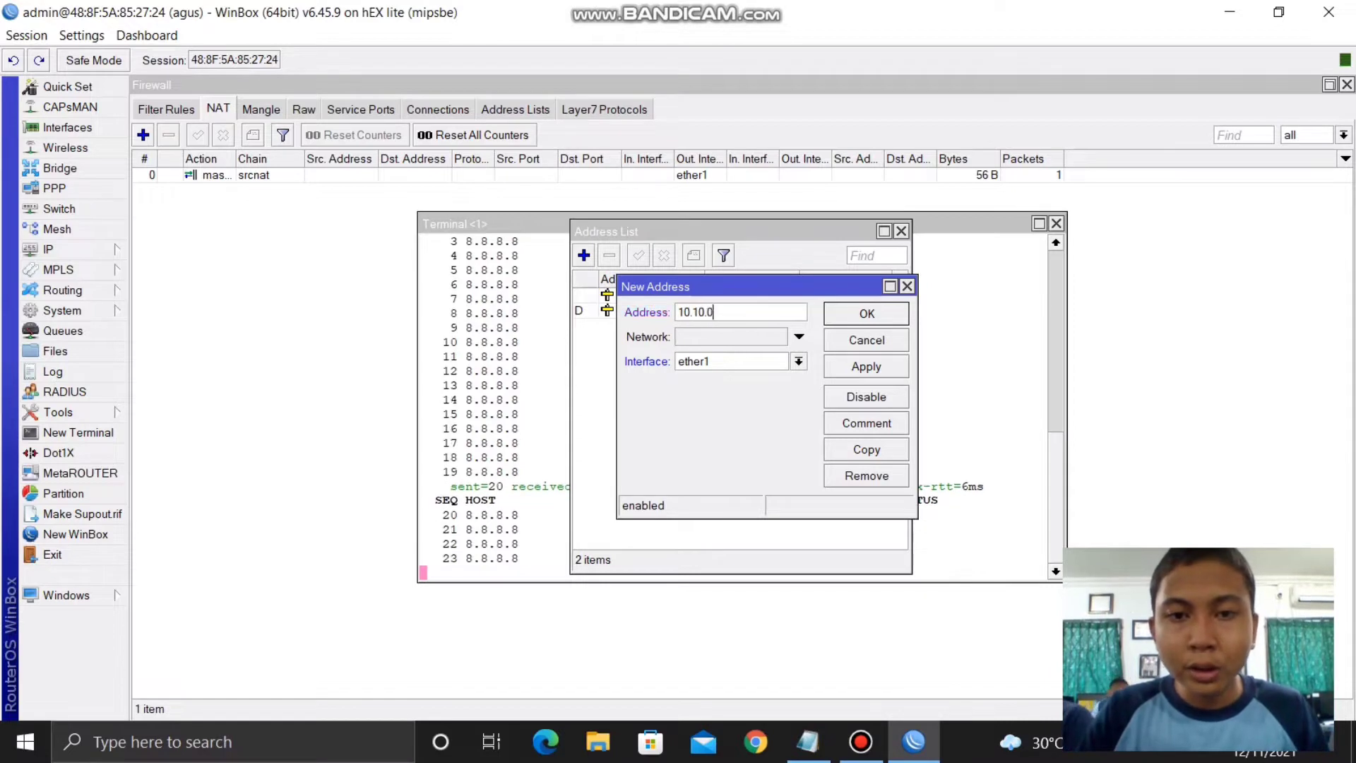
text(.1/24)
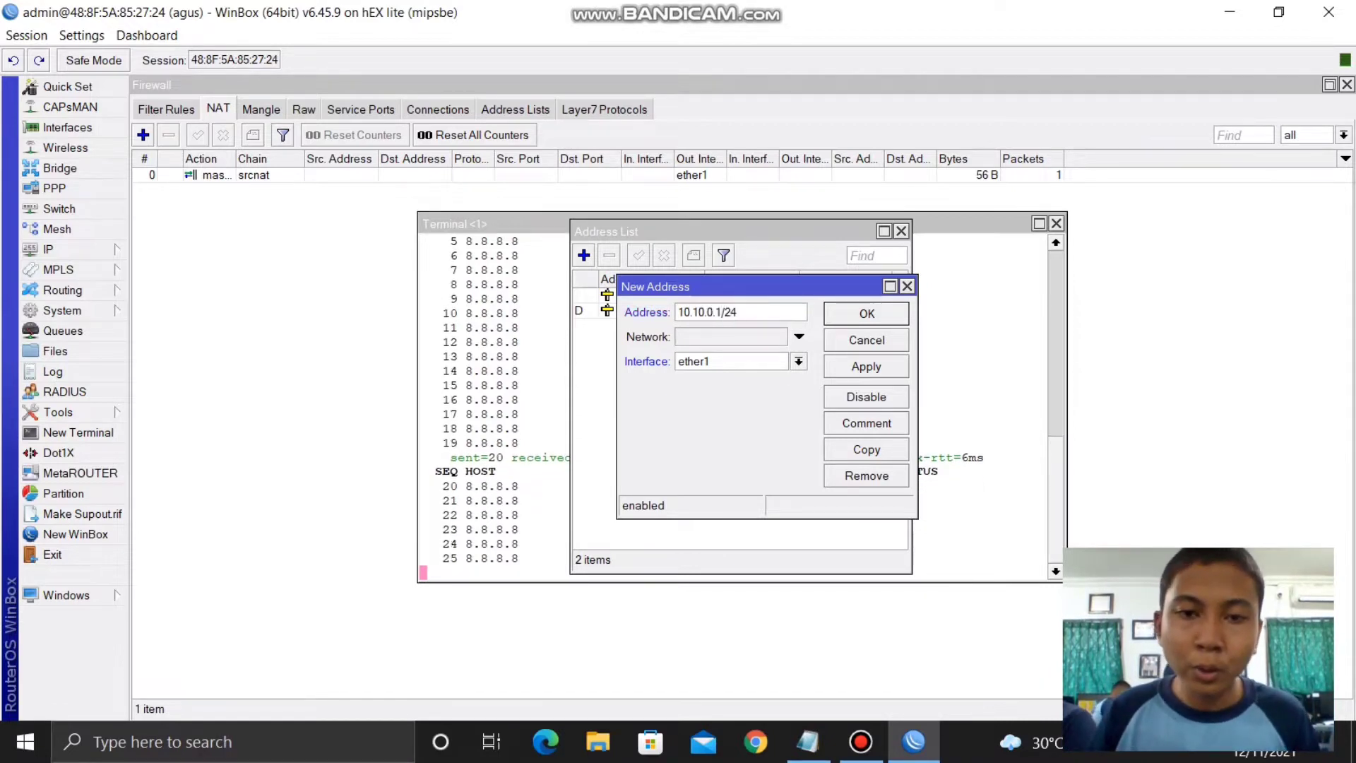
click(798, 360)
click(710, 392)
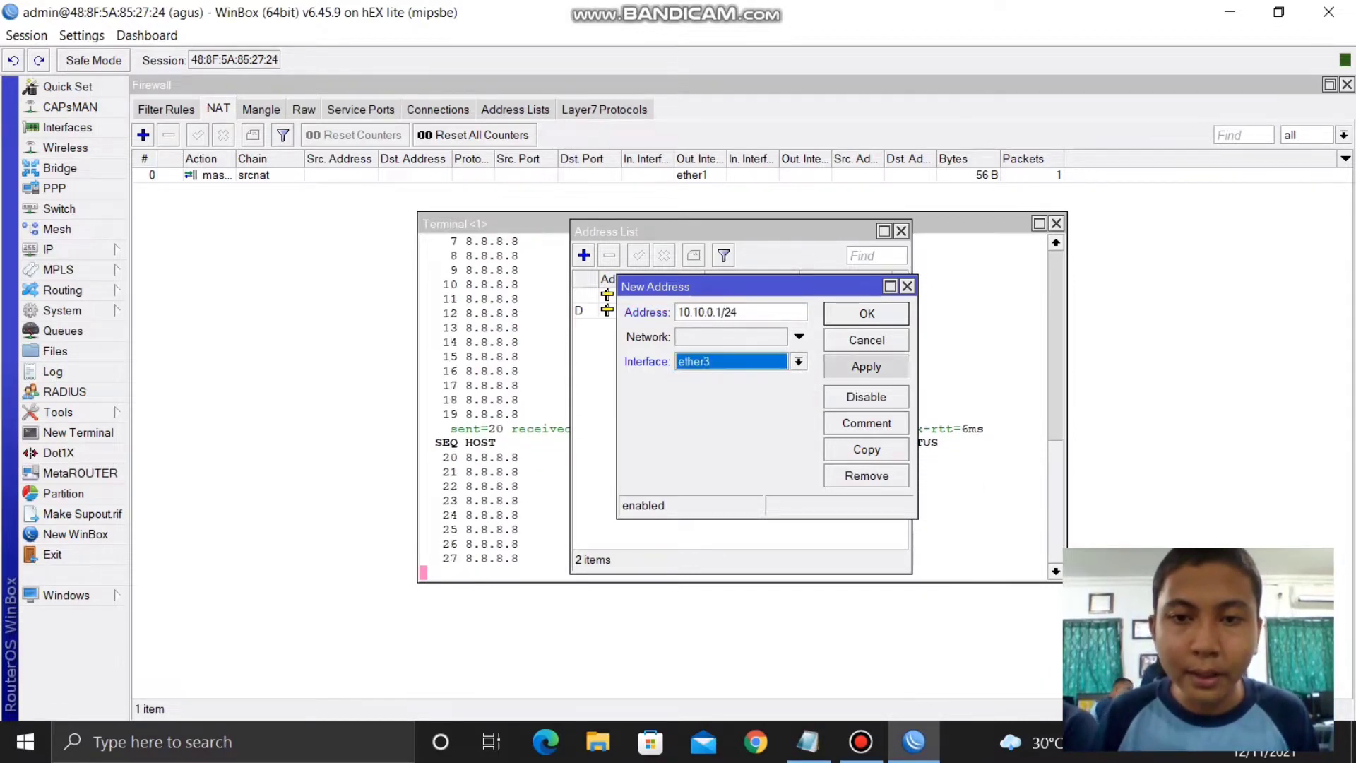
click(866, 366)
click(867, 313)
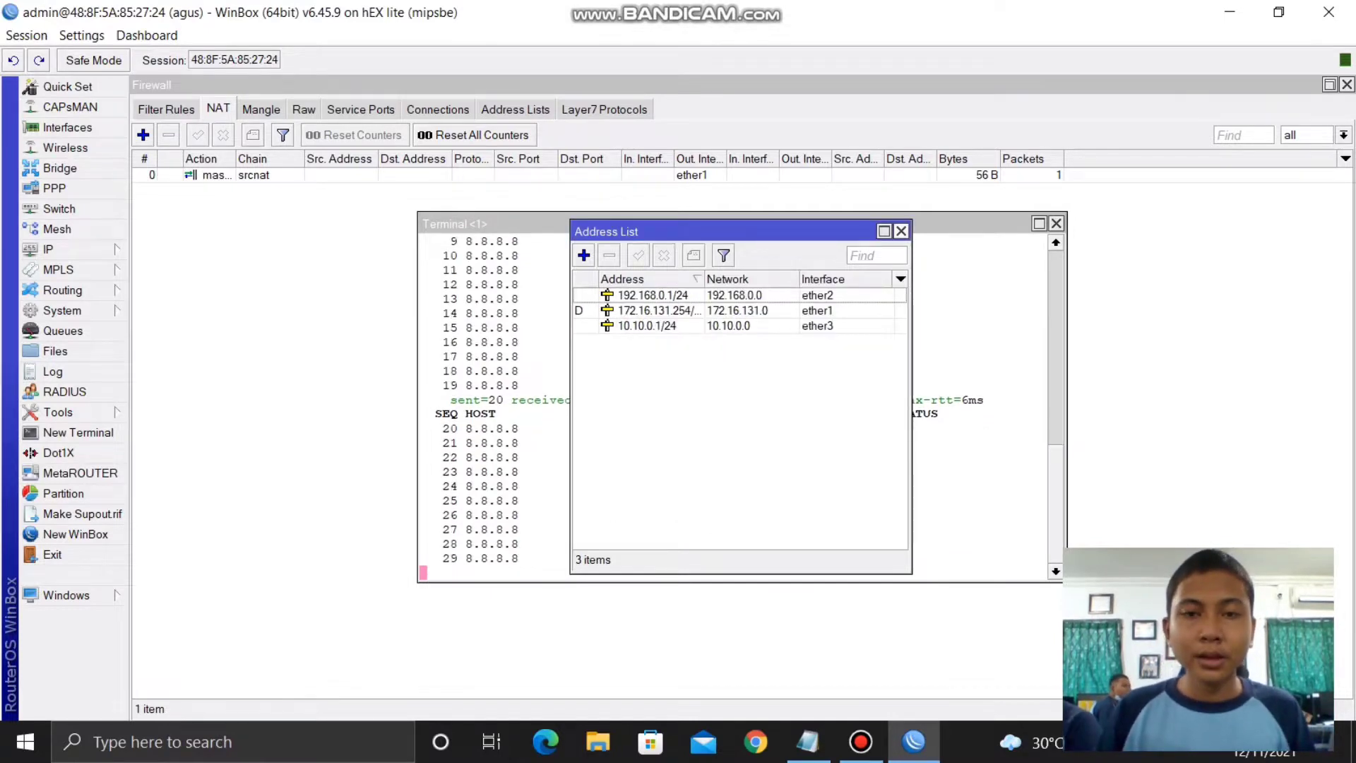
click(901, 231)
- Run DHCP Setup to create DHCP server dhcp1 on ether2 with default settings
click(47, 248)
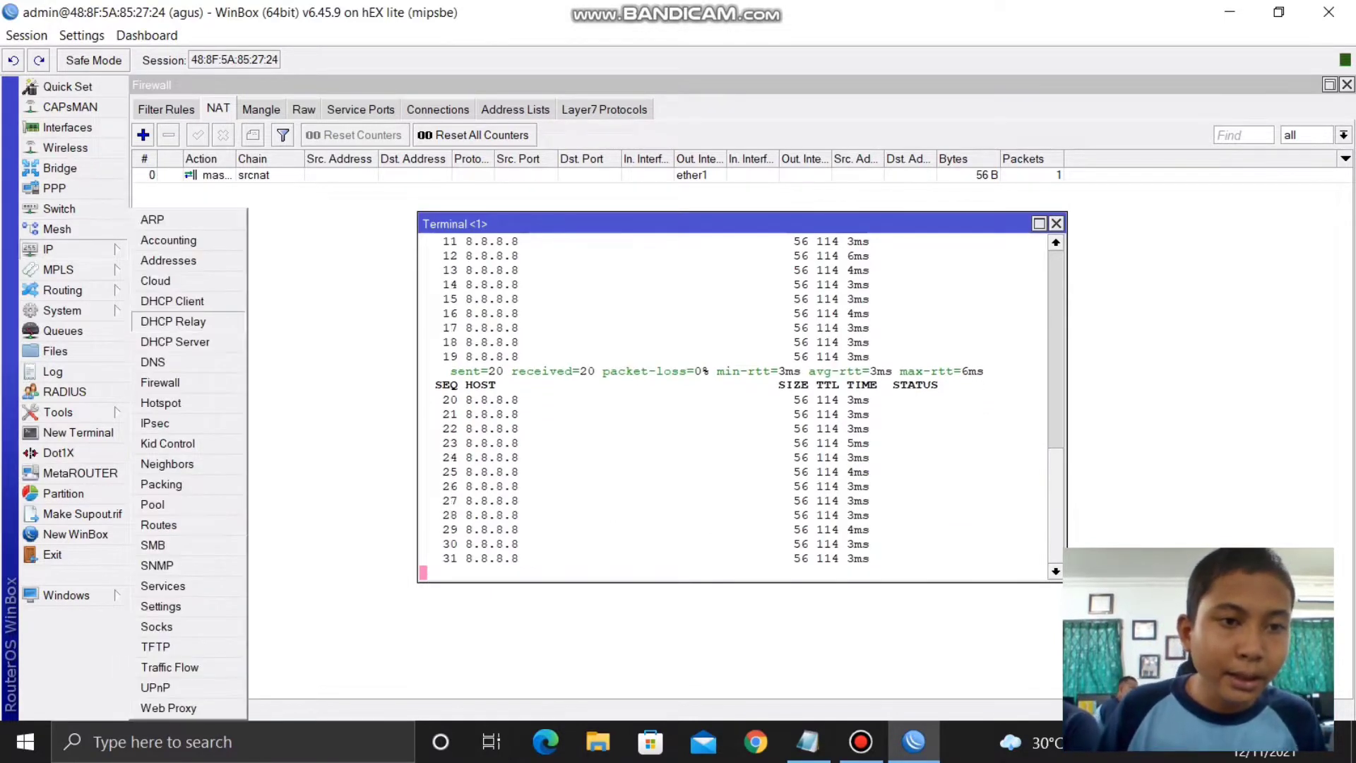
click(174, 342)
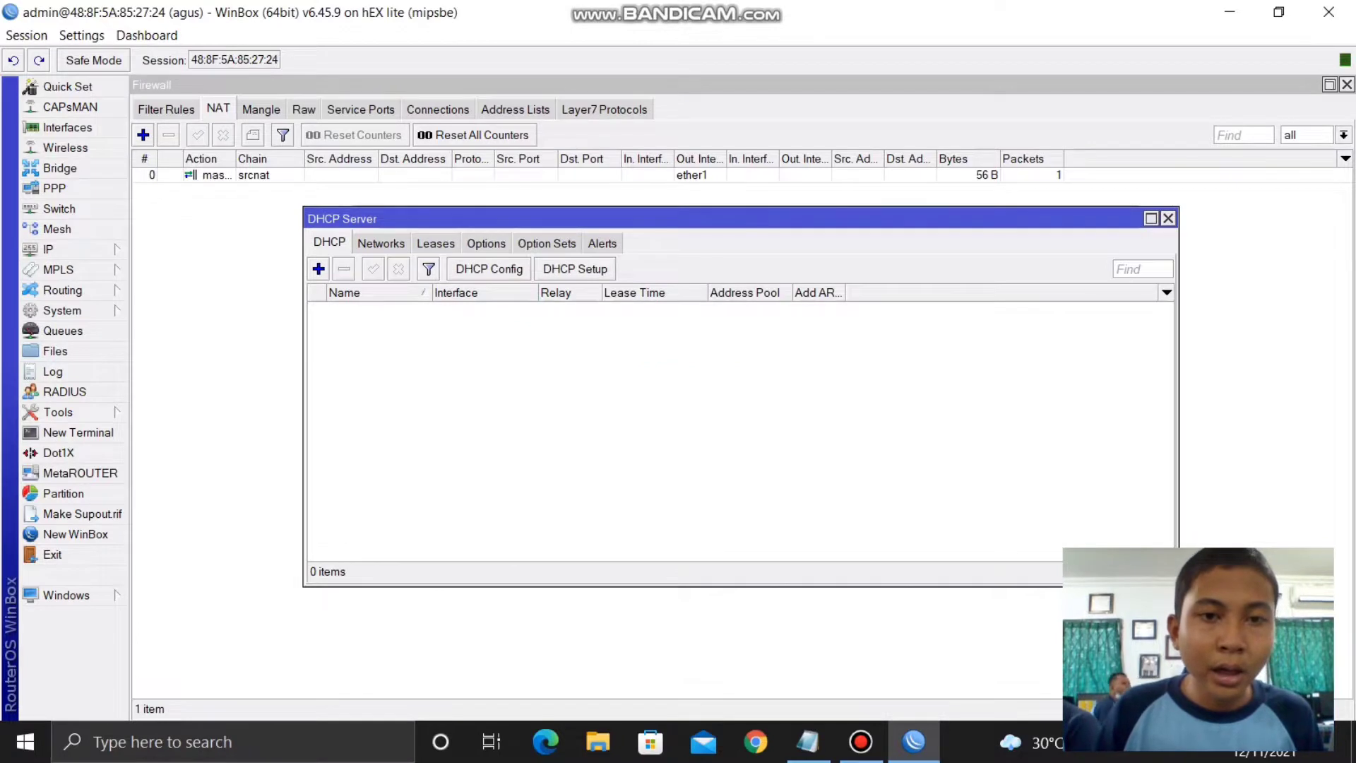
click(575, 269)
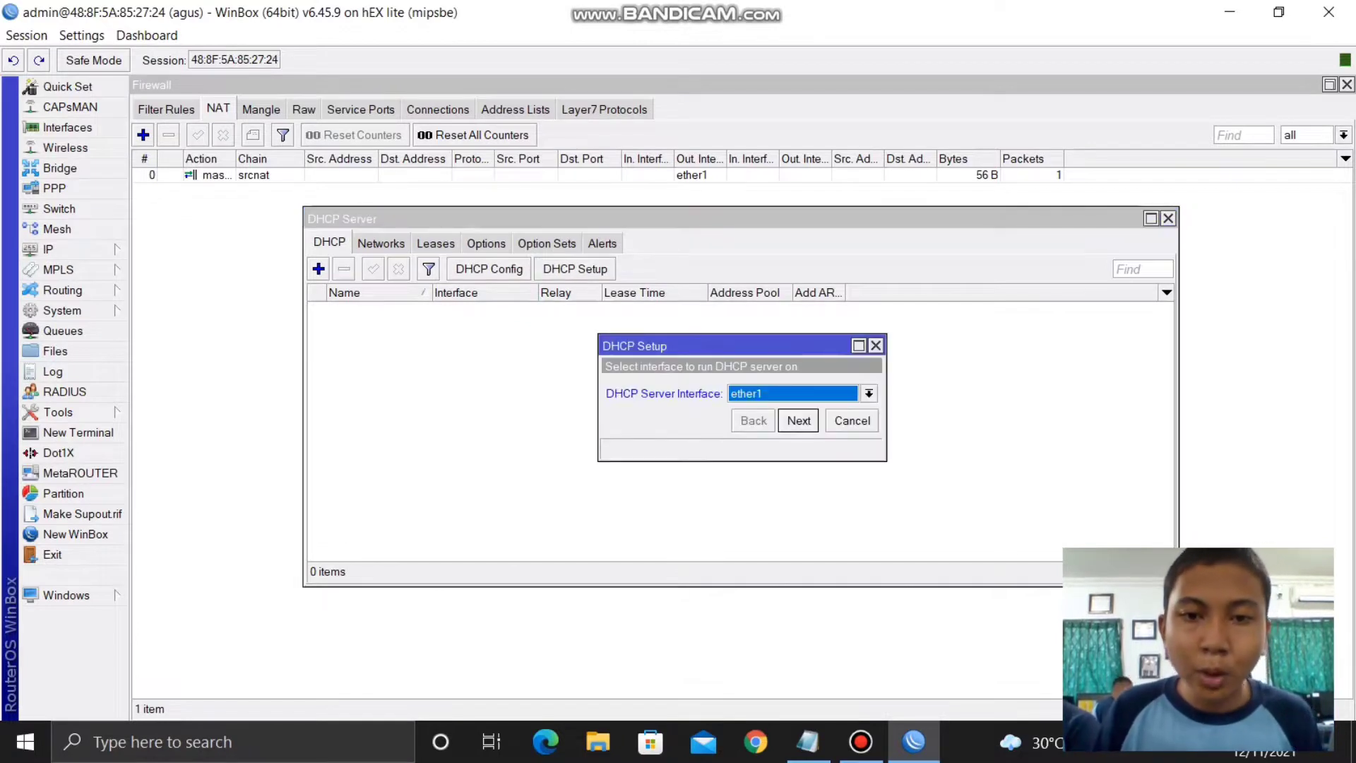
click(869, 393)
click(769, 421)
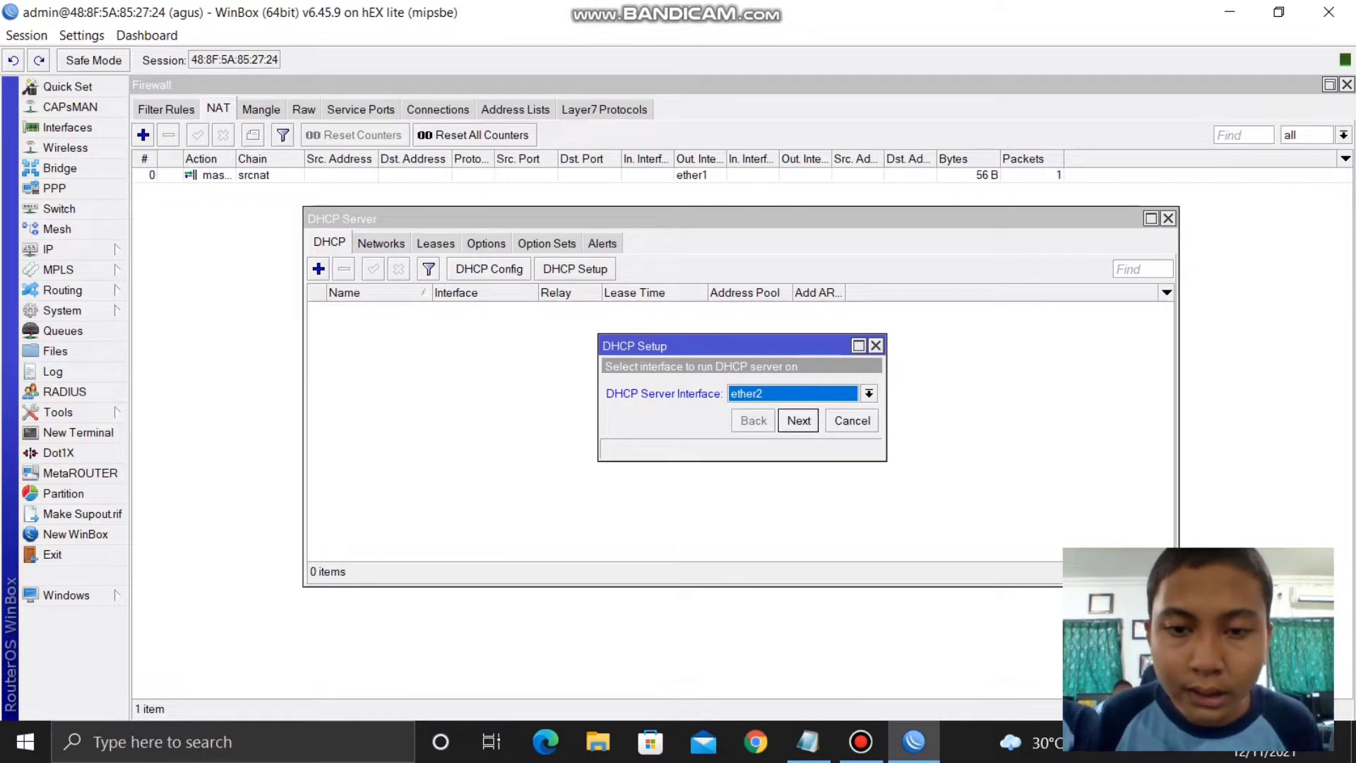
key(Return)
key(Return)
key(Return)
key(Return)
key(Return)
key(Return)
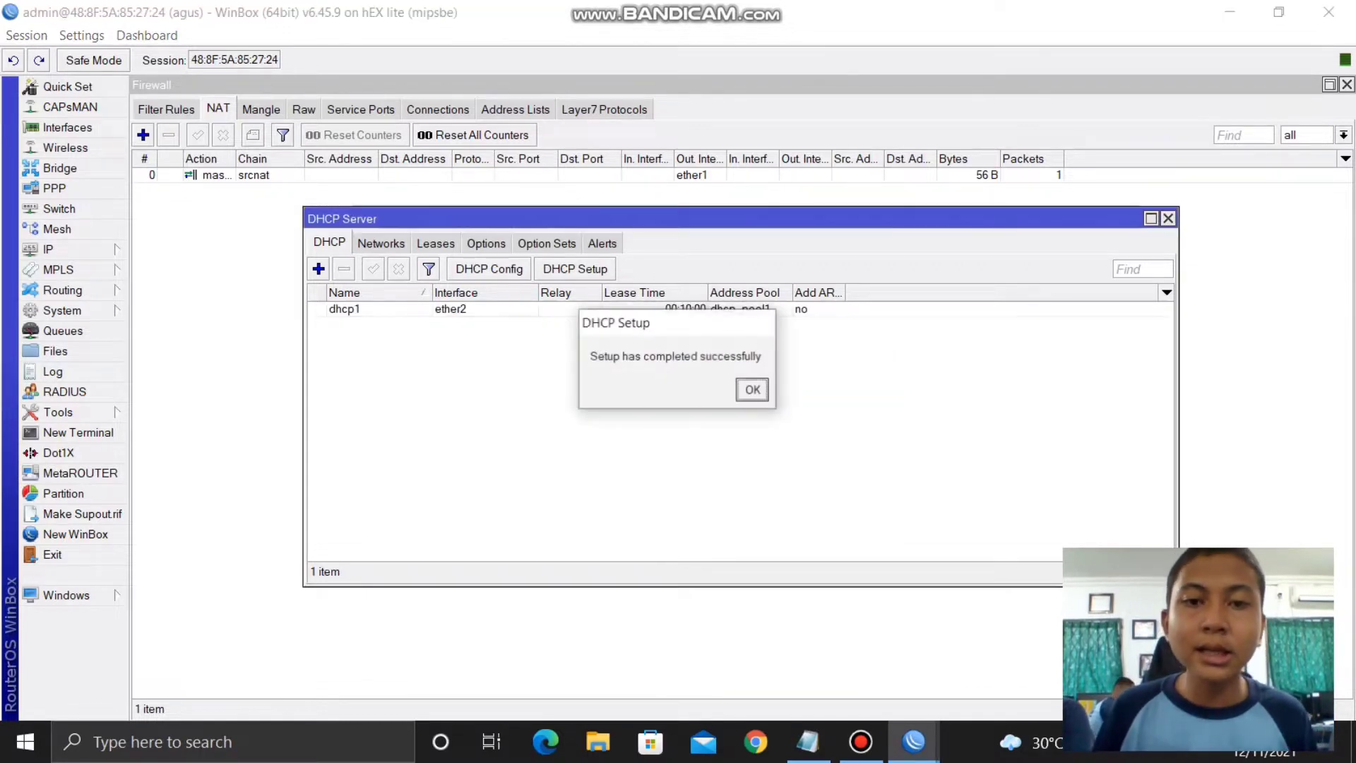
key(Return)
- Create a second DHCP server, dhcp2, on ether3 with default settings
click(575, 269)
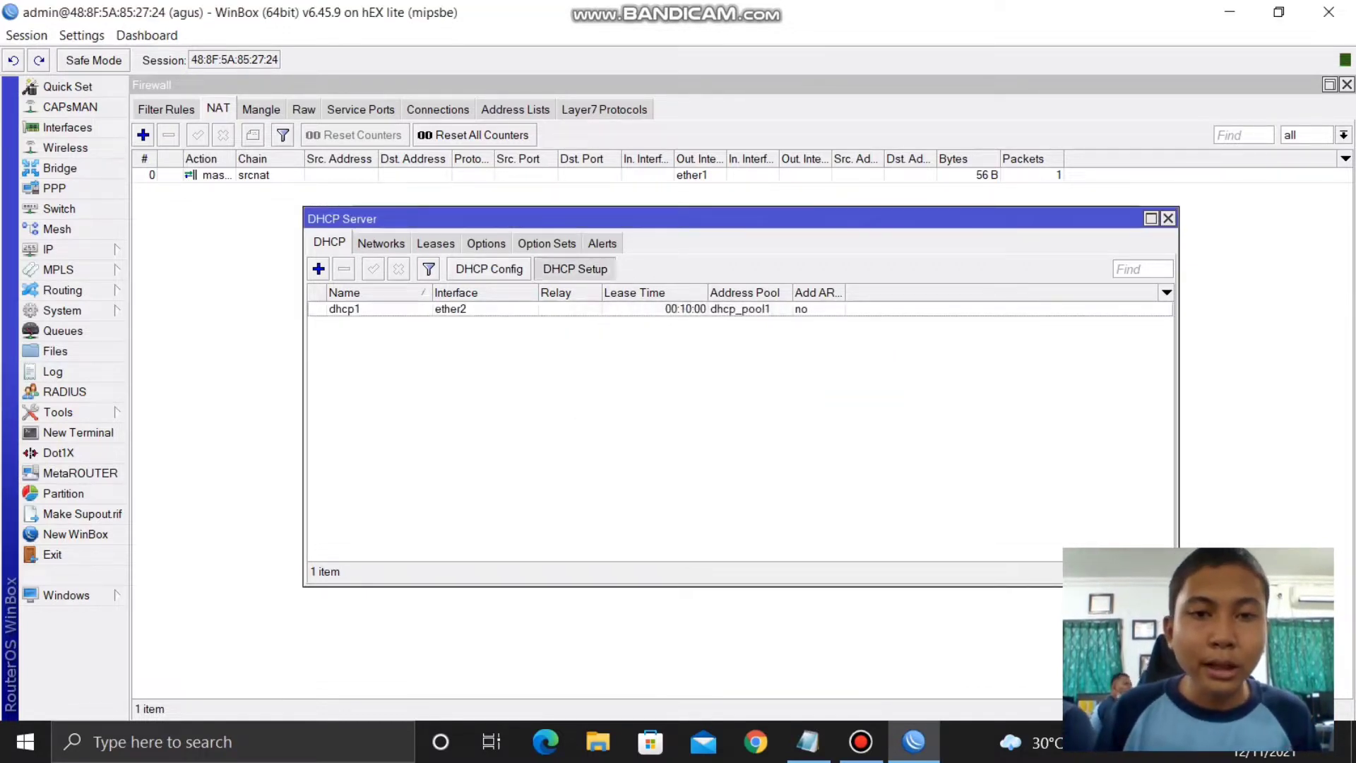
click(869, 393)
click(748, 441)
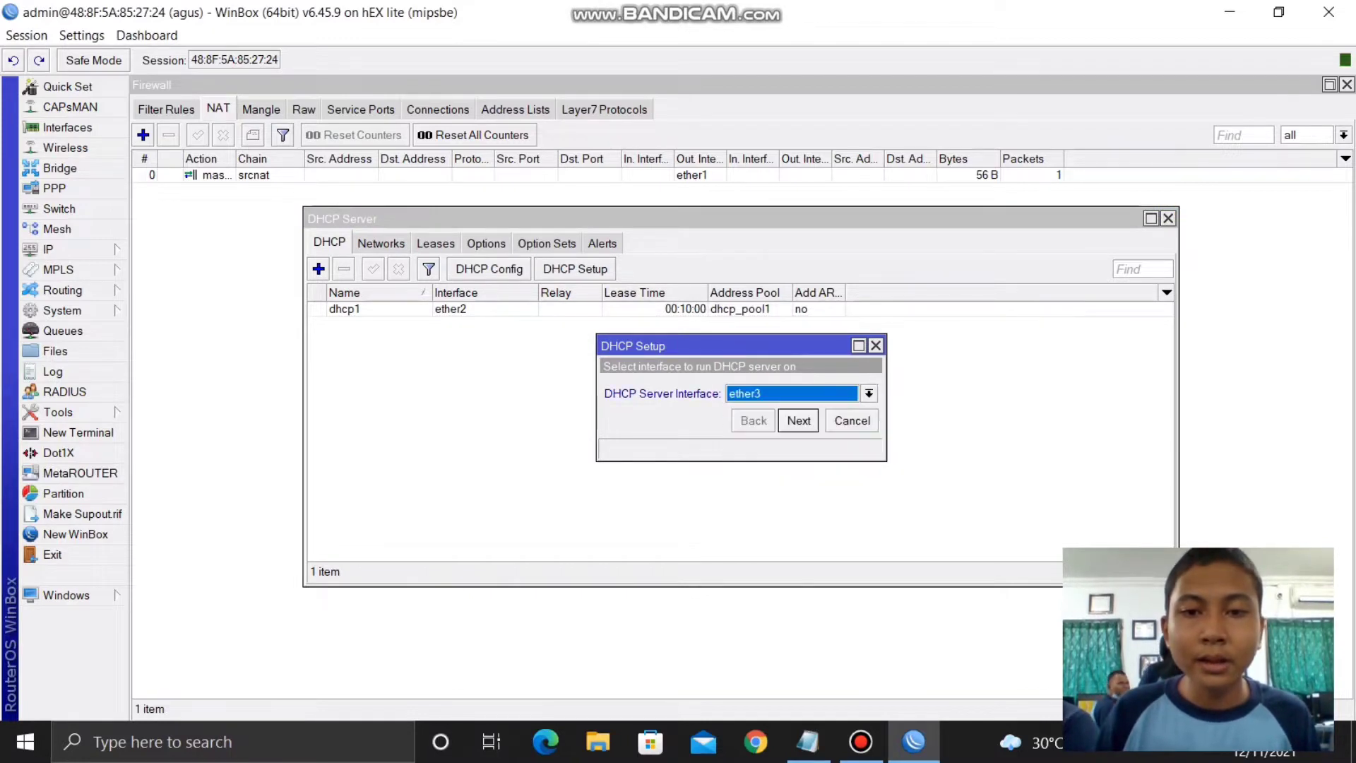
key(Return)
key(Return)
key(Return)
key(Return)
key(Return)
key(Return)
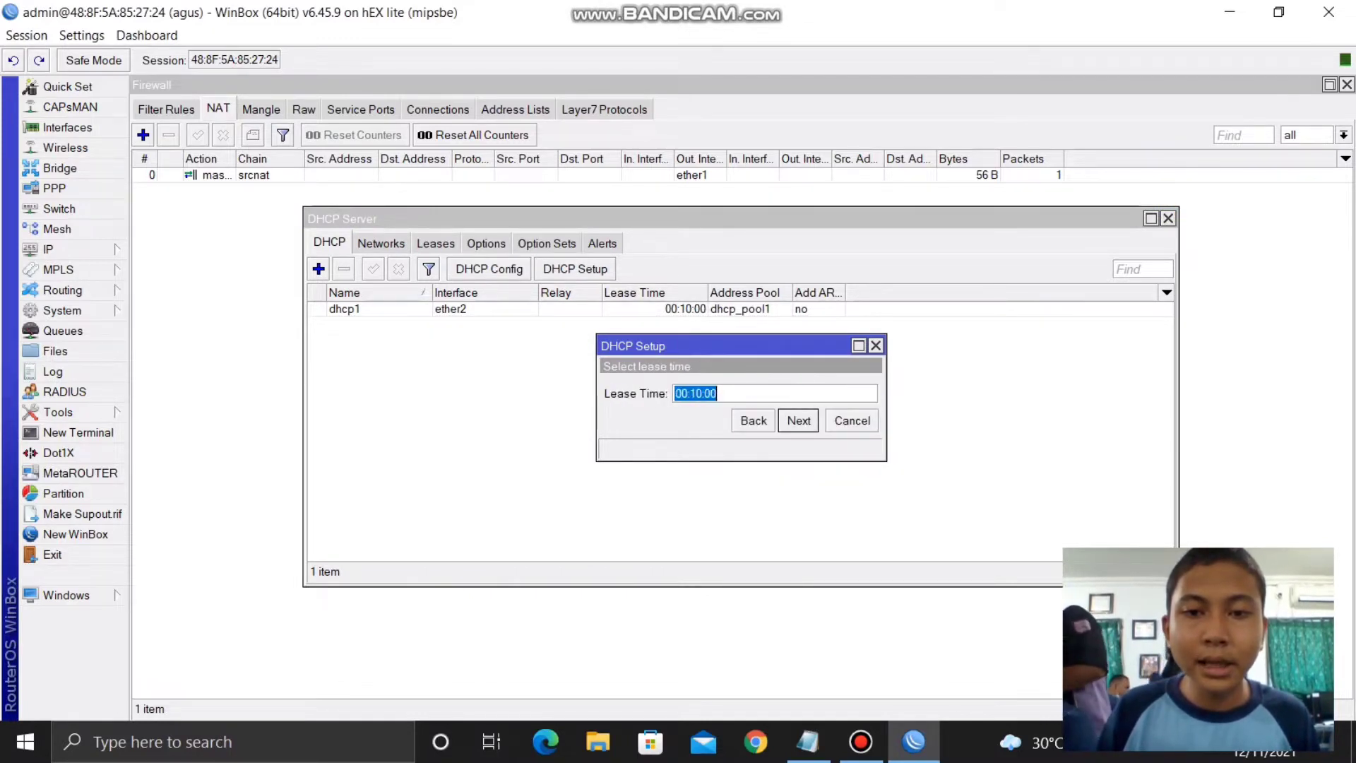
key(Return)
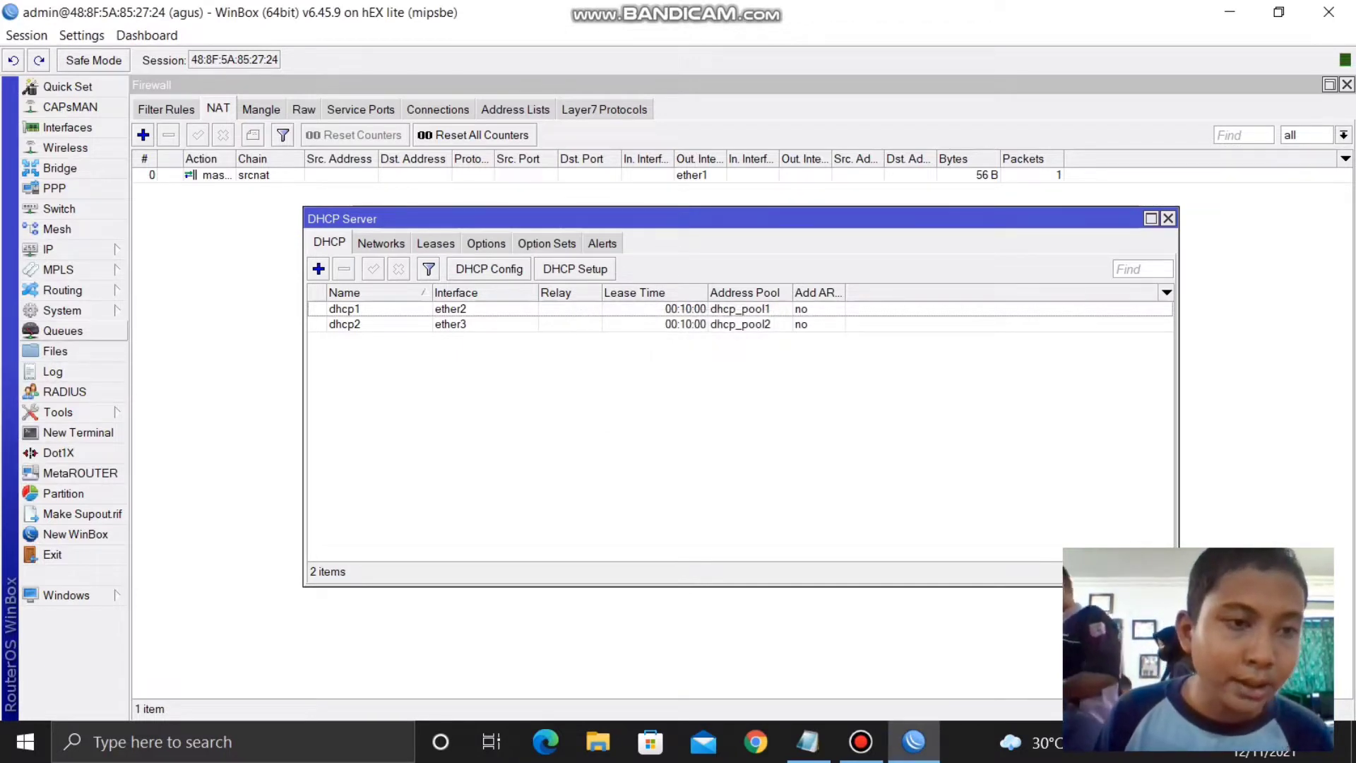
click(67, 310)
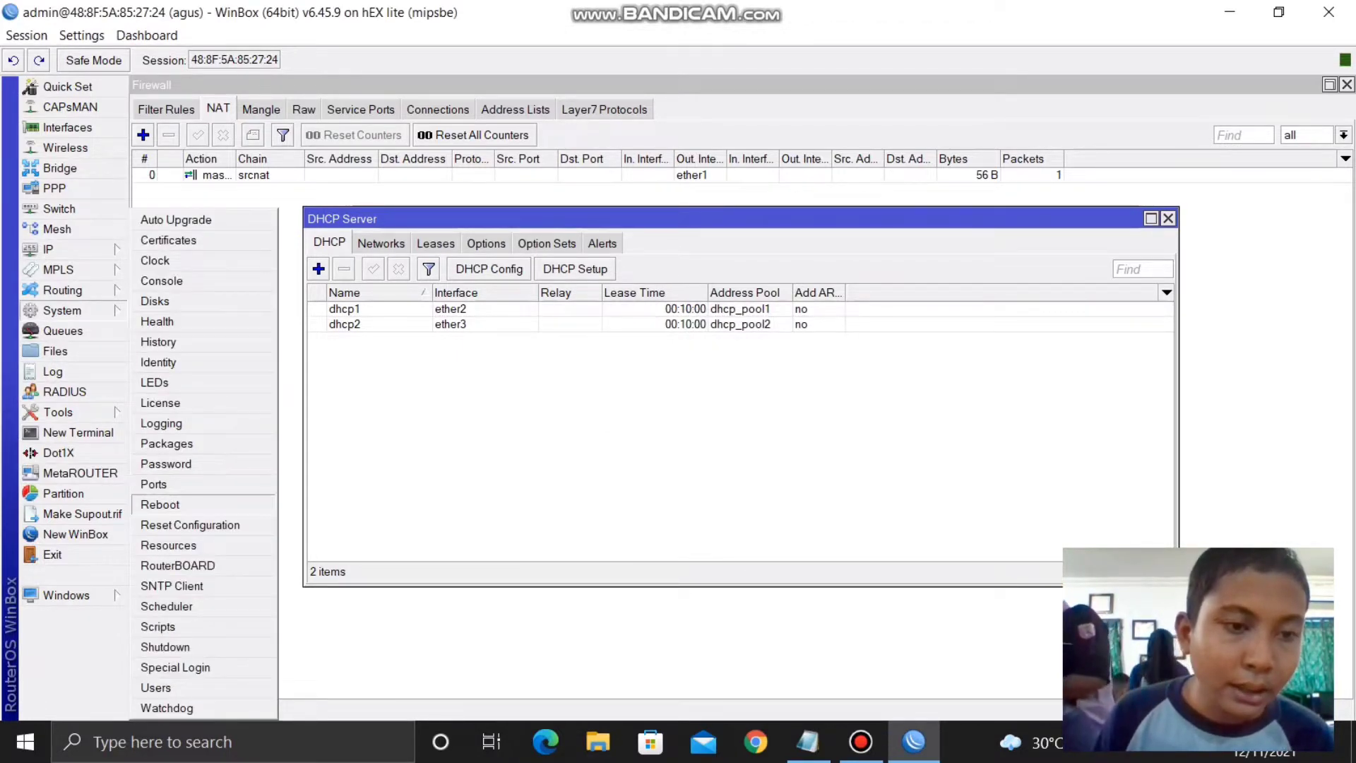
- Reboot the router and bring the WinBox reconnect window back
click(159, 503)
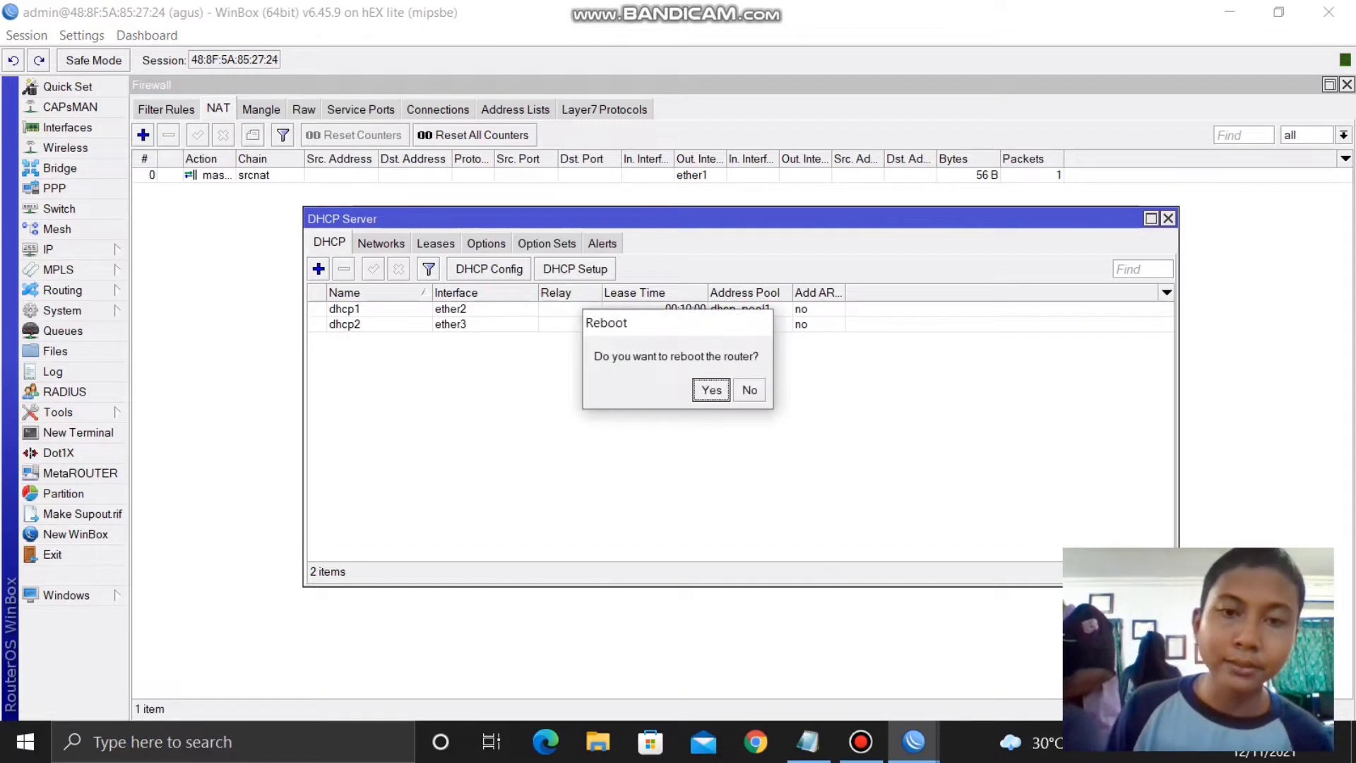
key(Return)
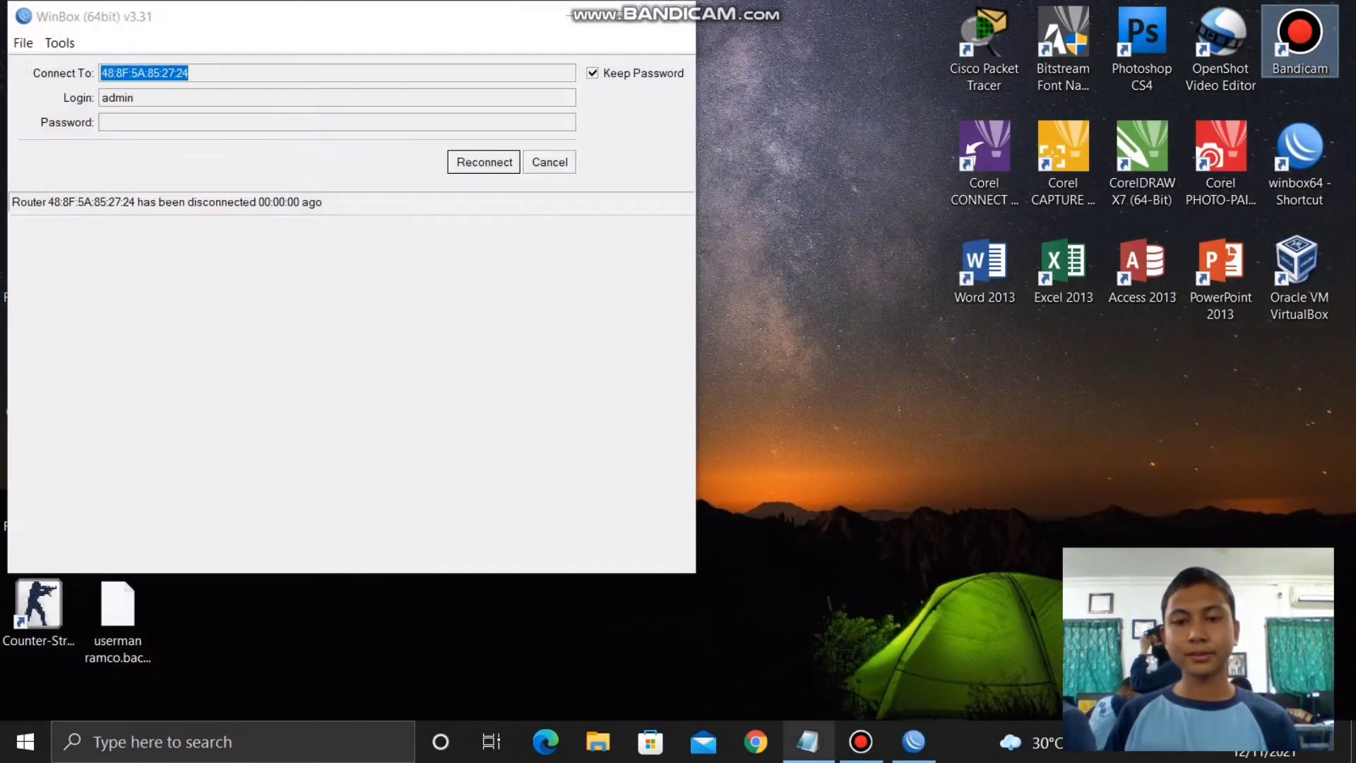
mouse_move(809, 741)
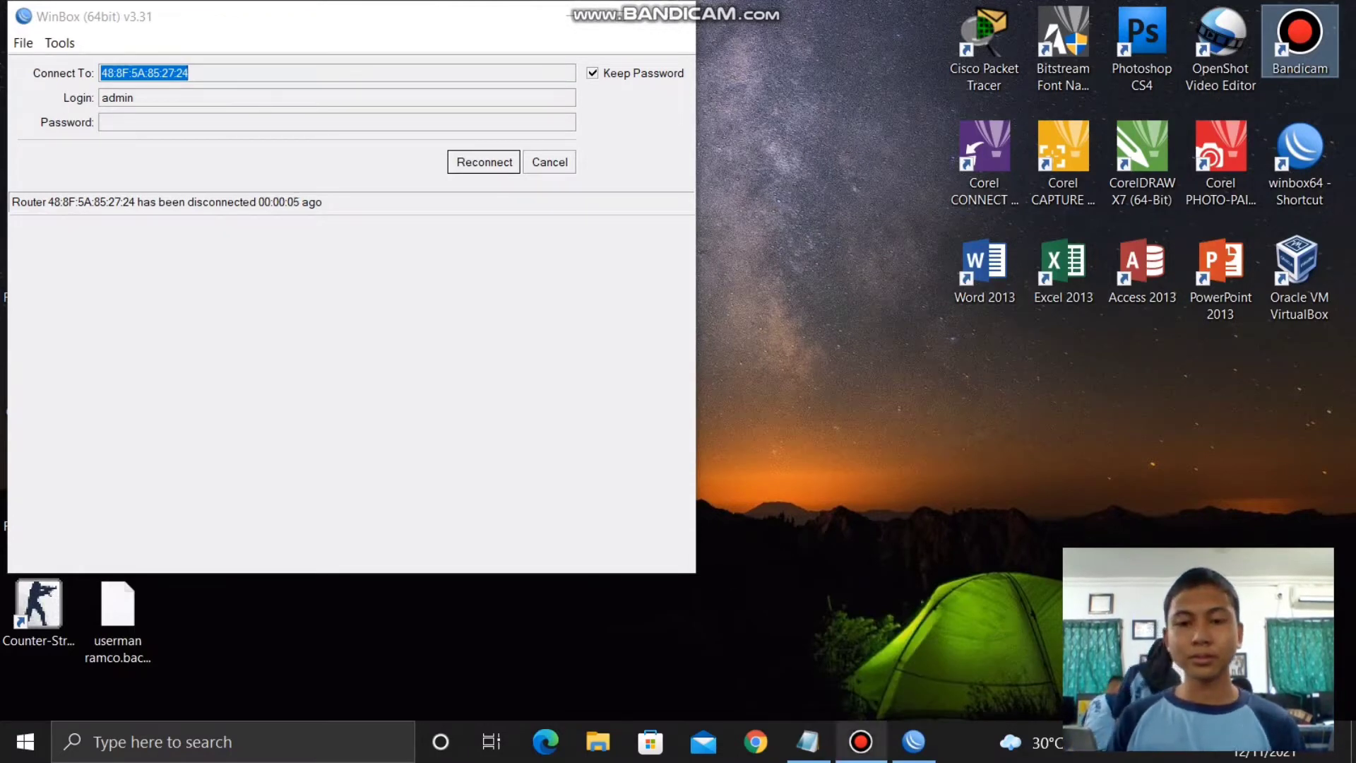
click(861, 742)
click(860, 742)
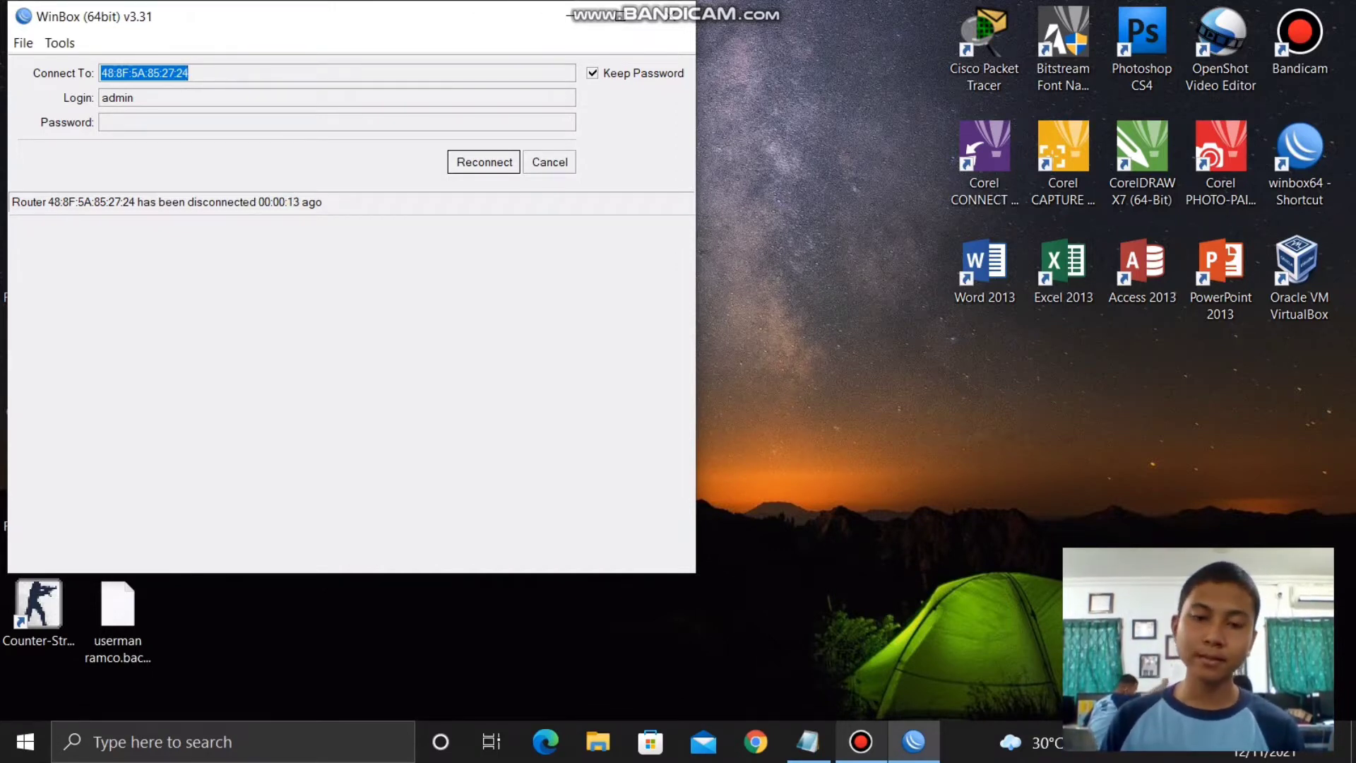
- Reconnect to the rebooted router and open the Windows Run box for cmd
click(861, 741)
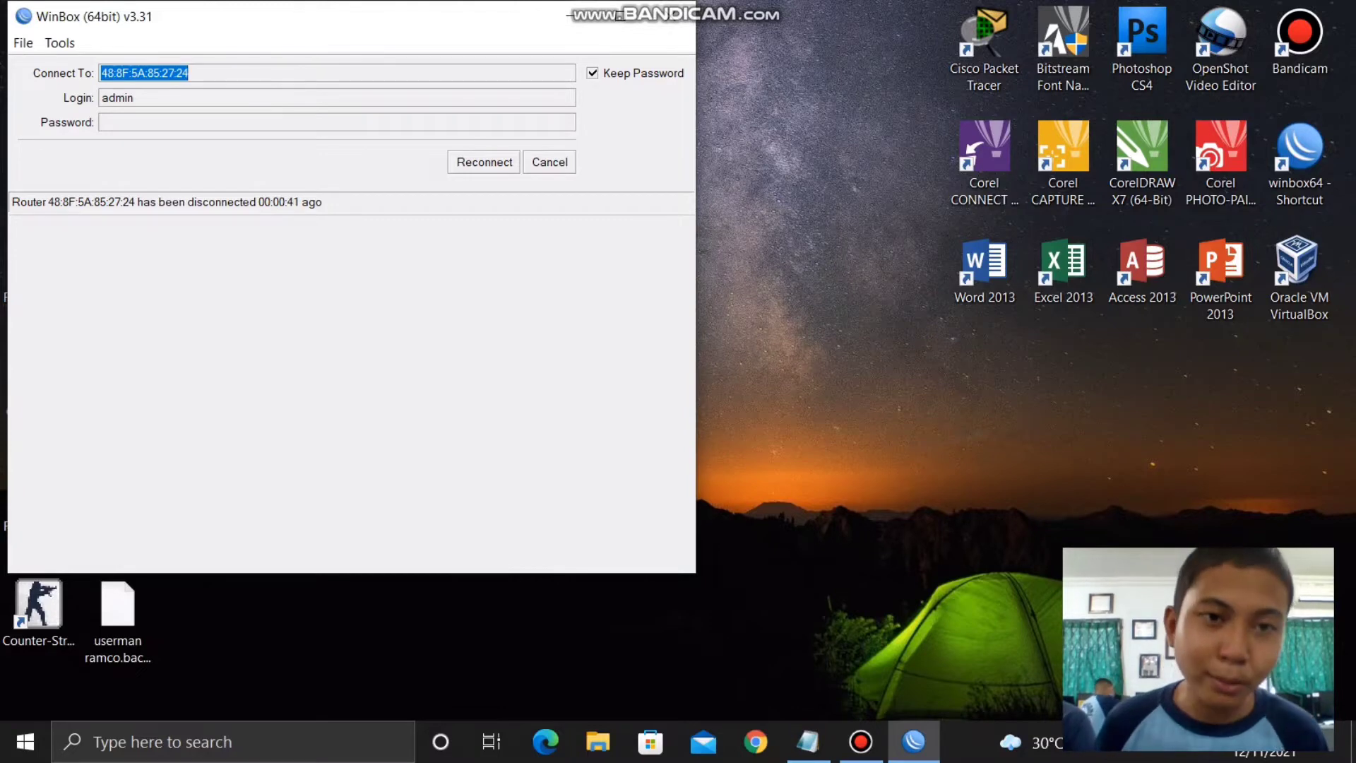
key(Return)
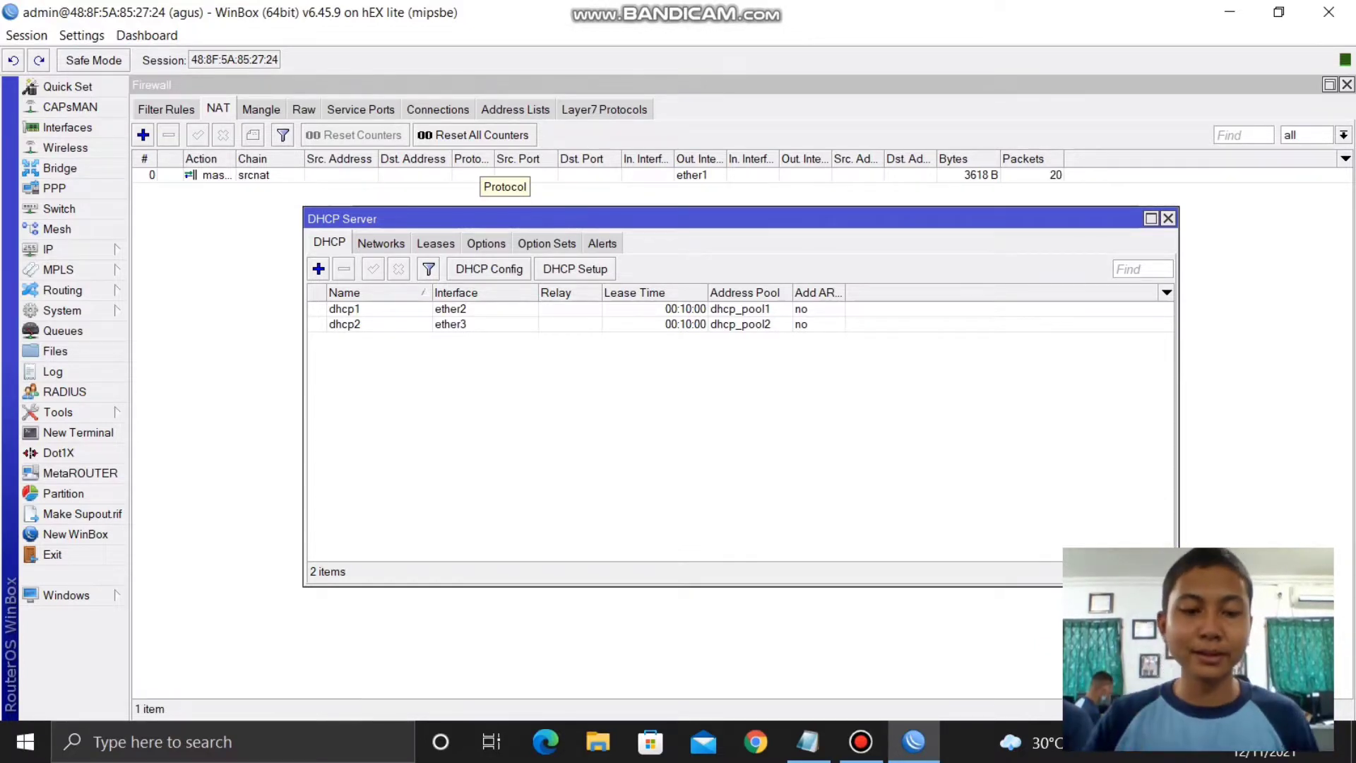
key(super+r)
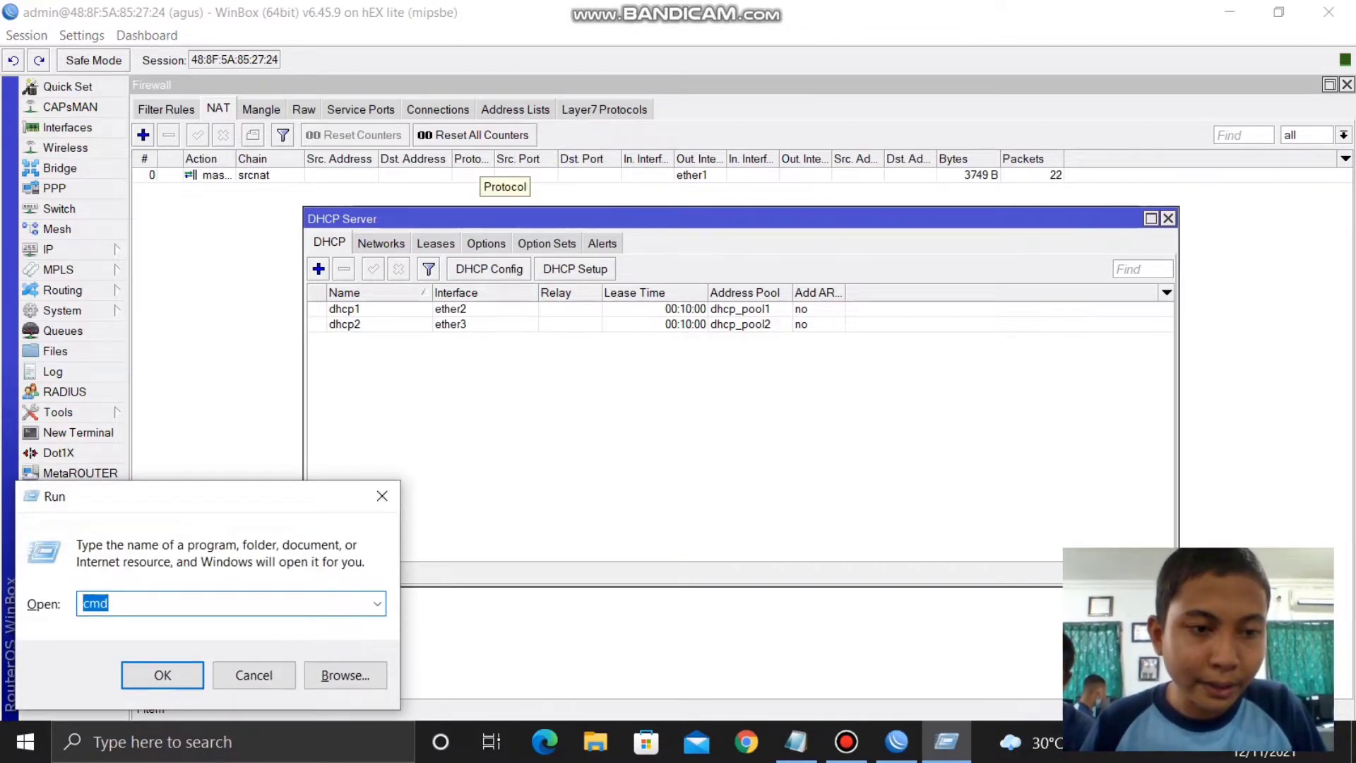
- Ping 8.8.8.8 from Command Prompt to confirm replies, then close the console window
key(Return)
text(p)
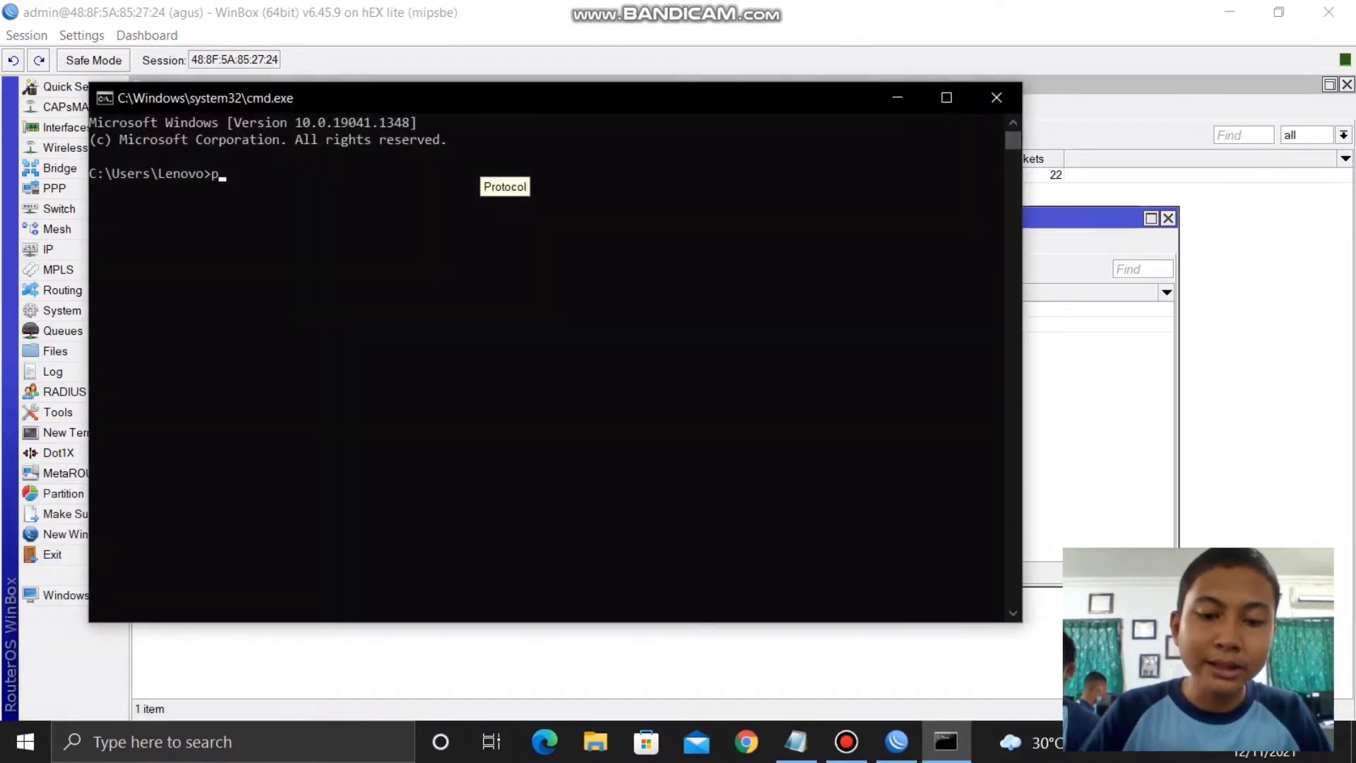
text(ing 8.8.8.8)
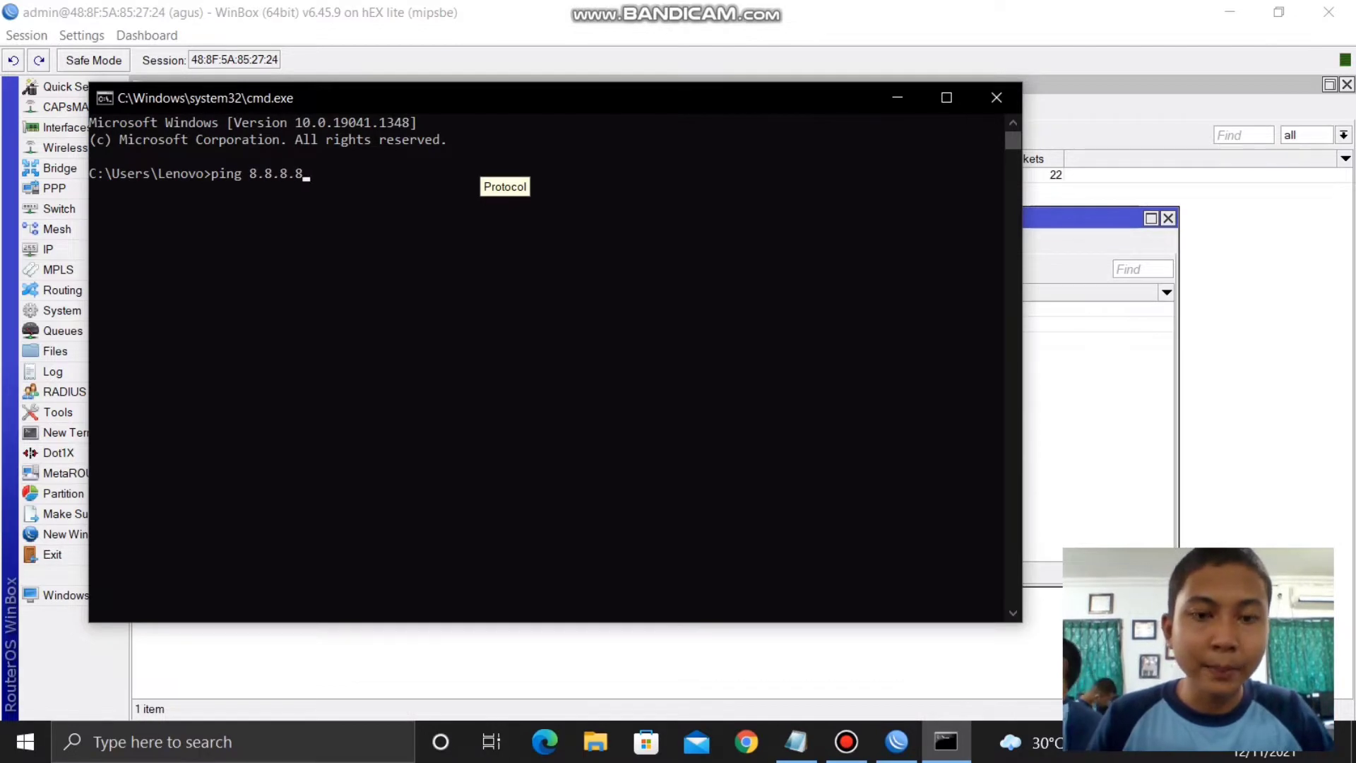
key(Return)
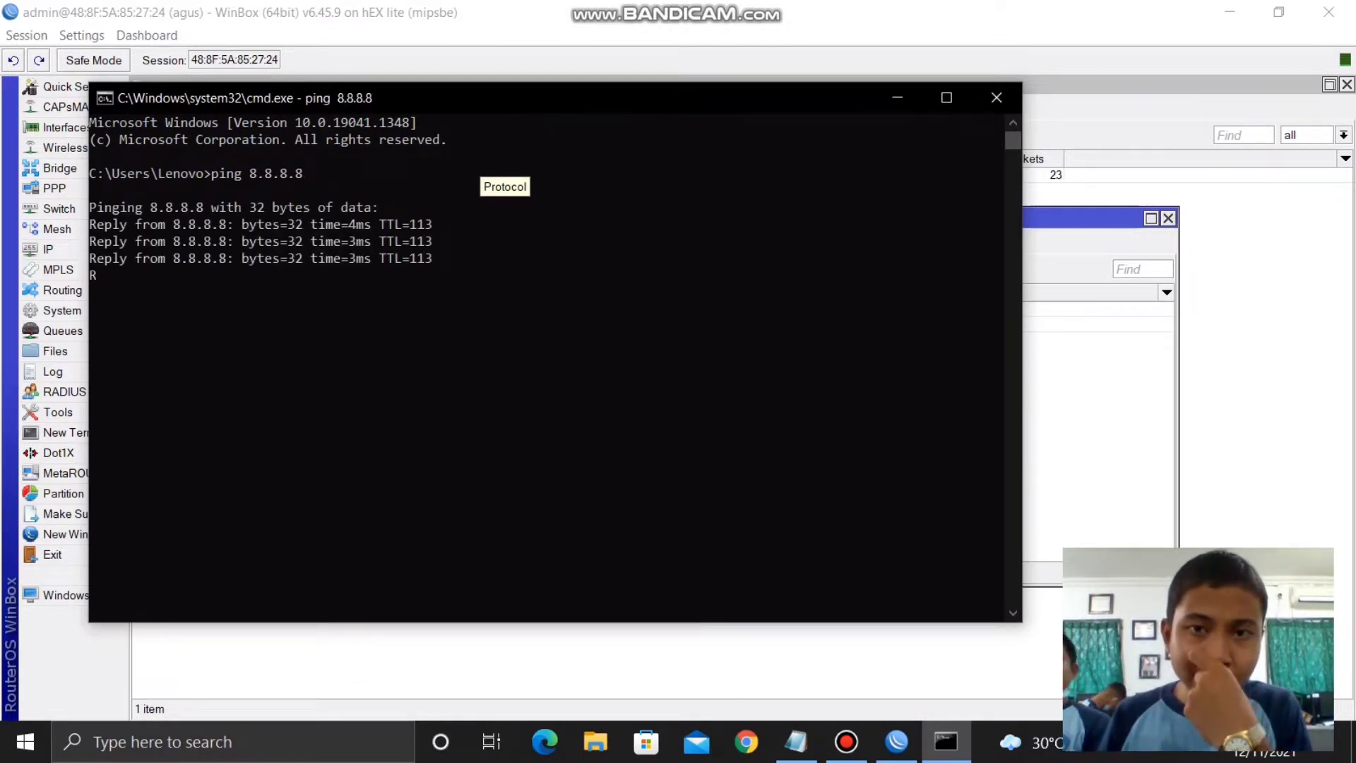
click(996, 98)
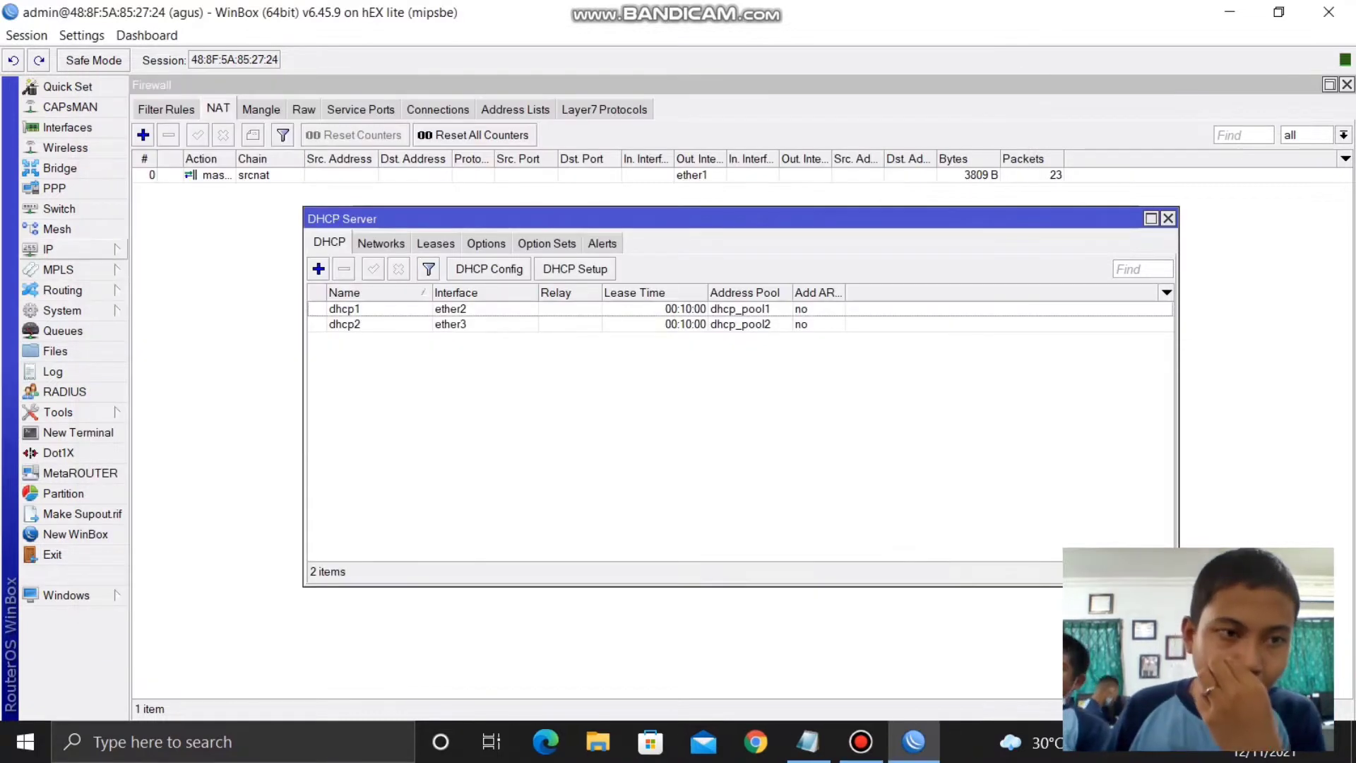
- Run Hotspot Setup on ether3, accepting 10.10.0.1/24, the default pool, no certificate or SMTP, and DNS 8.8.8.8
click(48, 250)
click(159, 403)
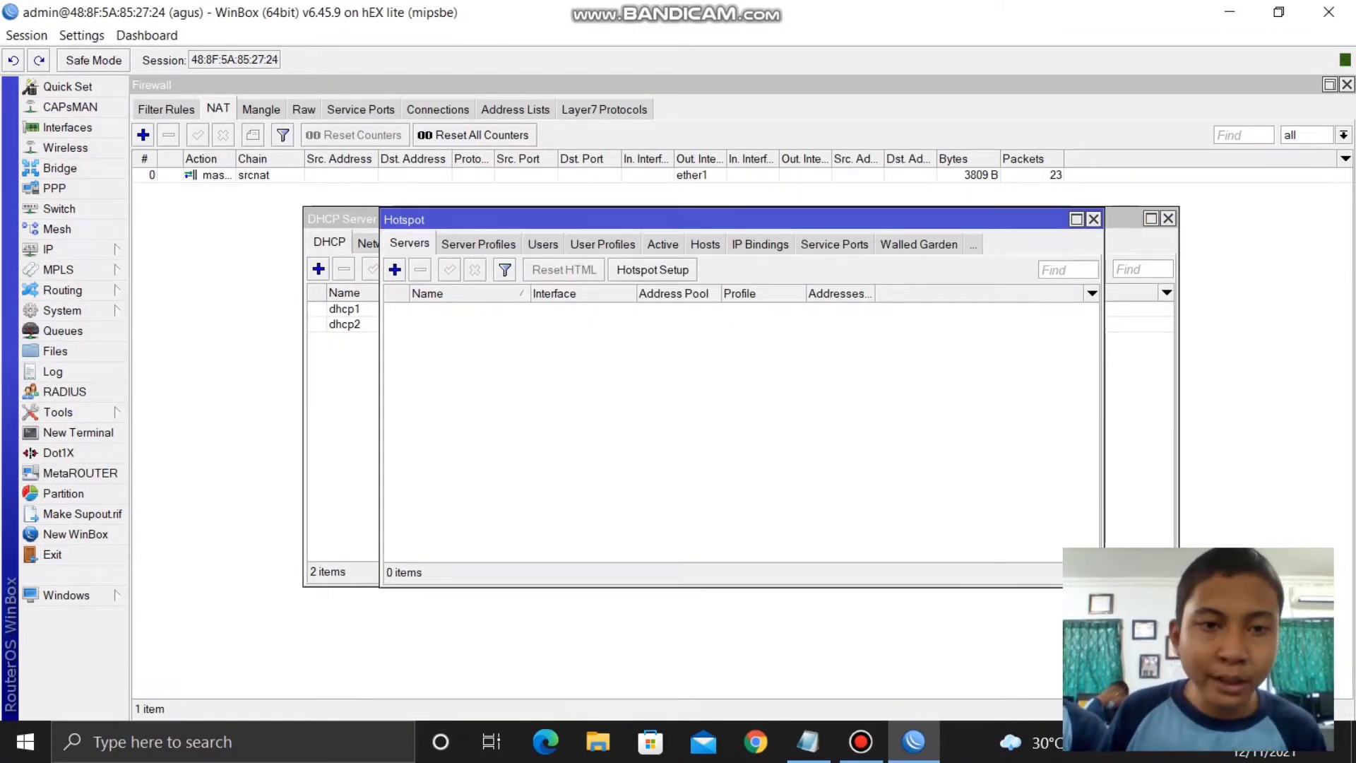
click(652, 269)
click(874, 380)
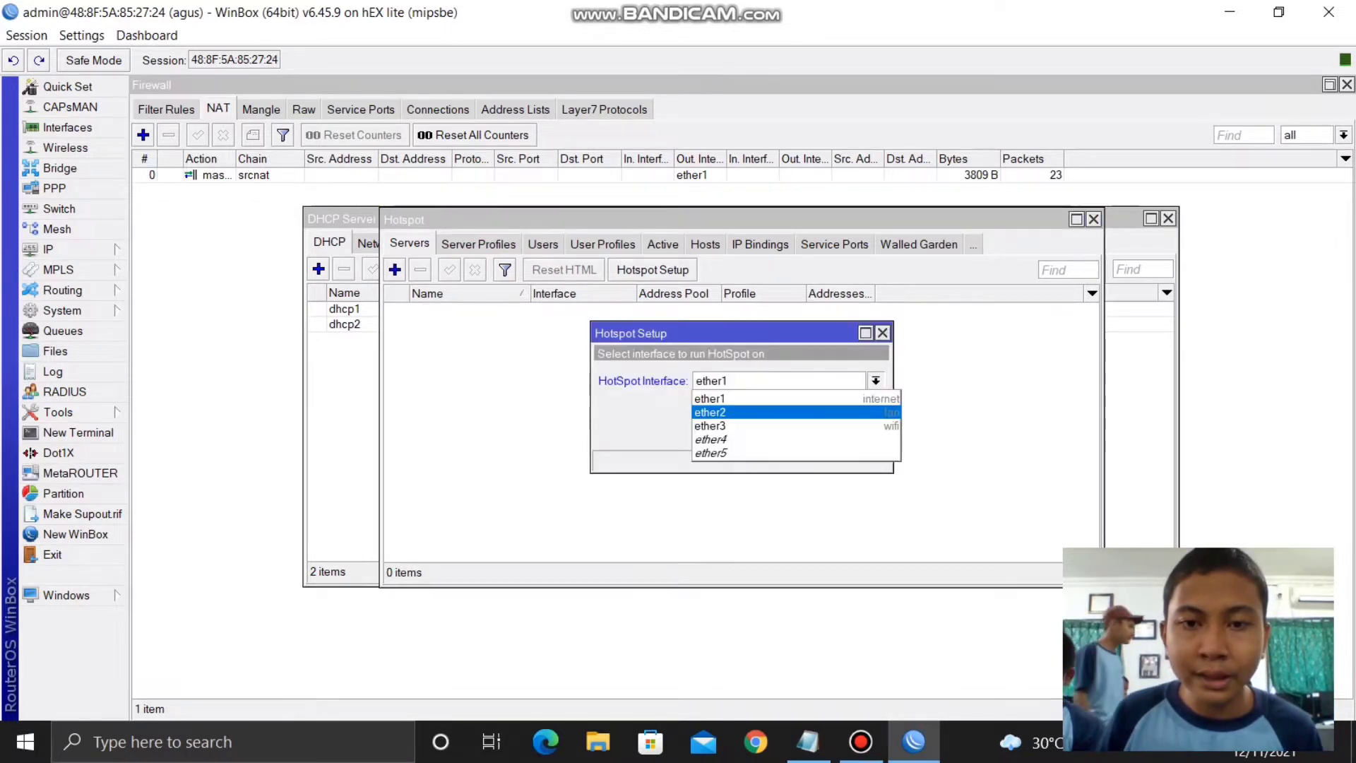
click(796, 426)
click(805, 432)
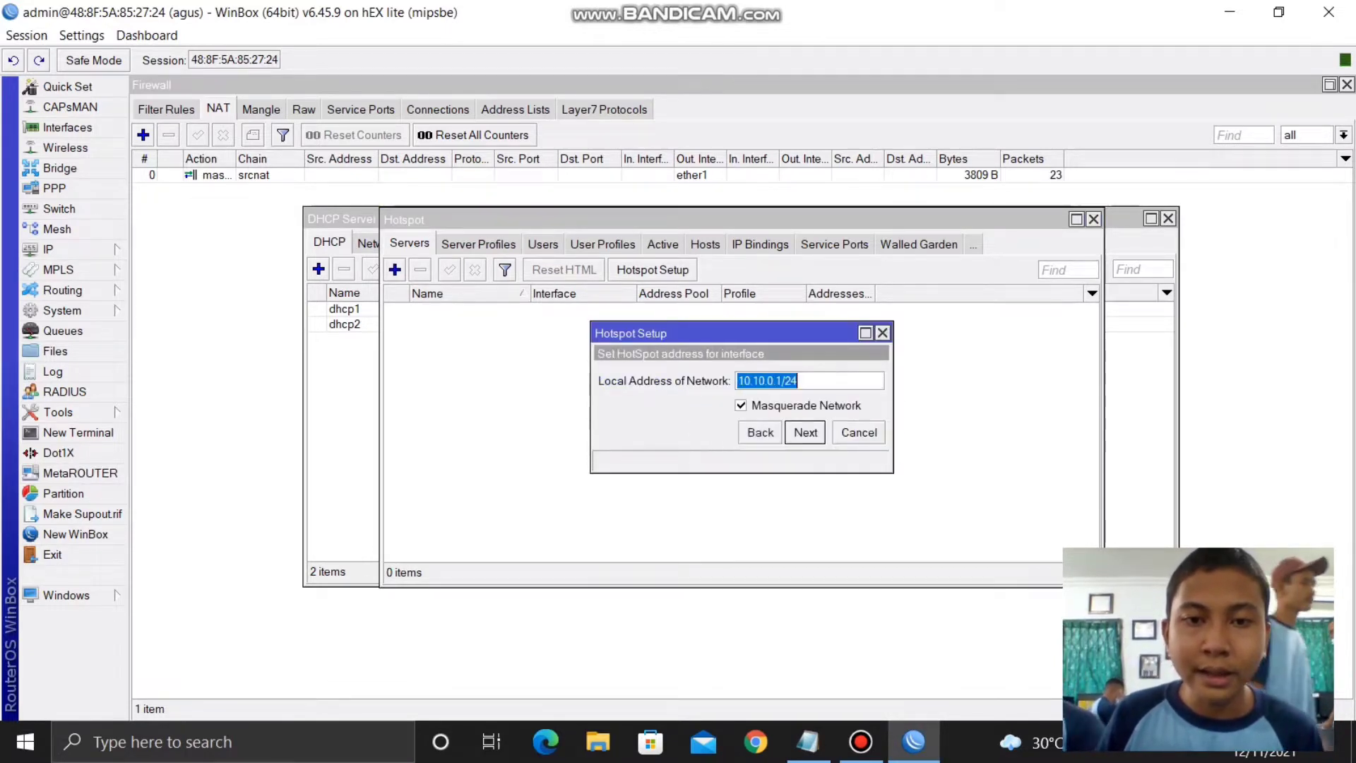
click(805, 432)
click(804, 432)
click(805, 432)
click(805, 432)
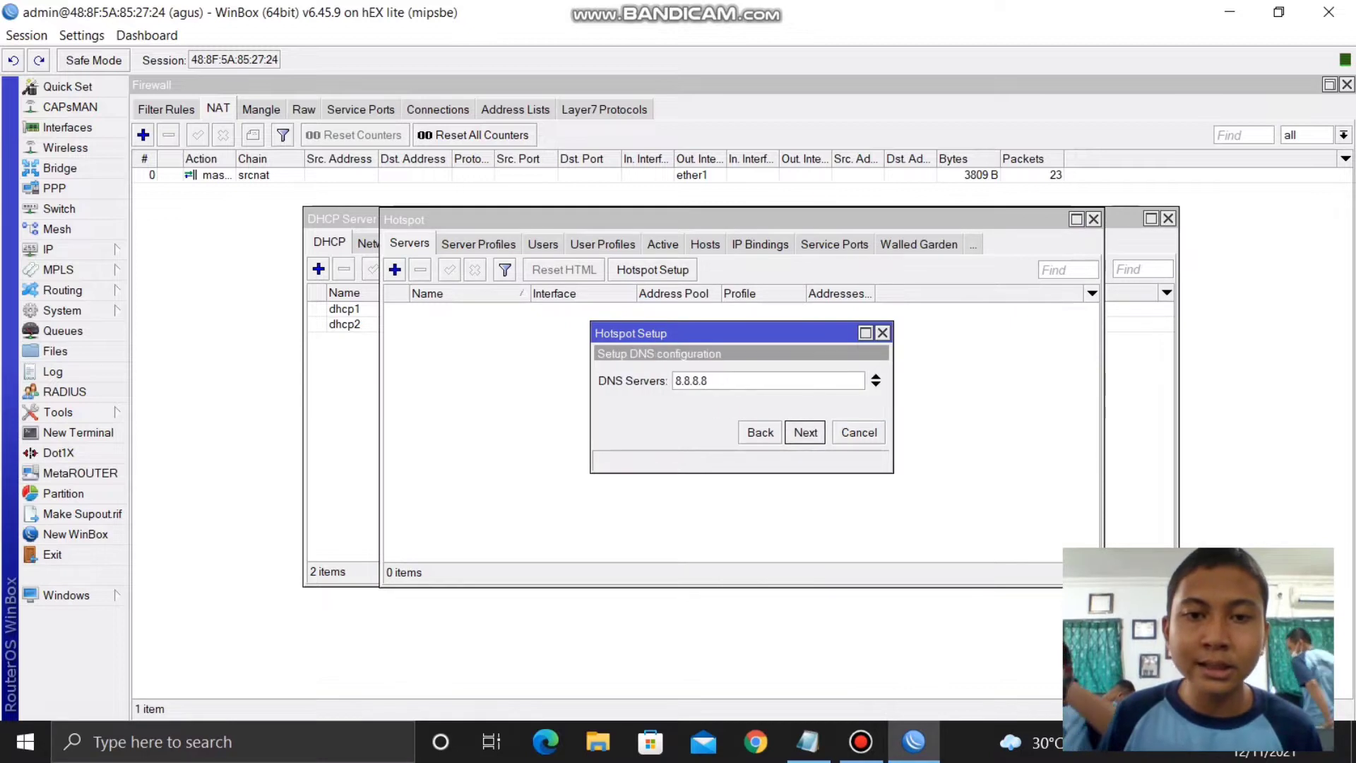
key(Return)
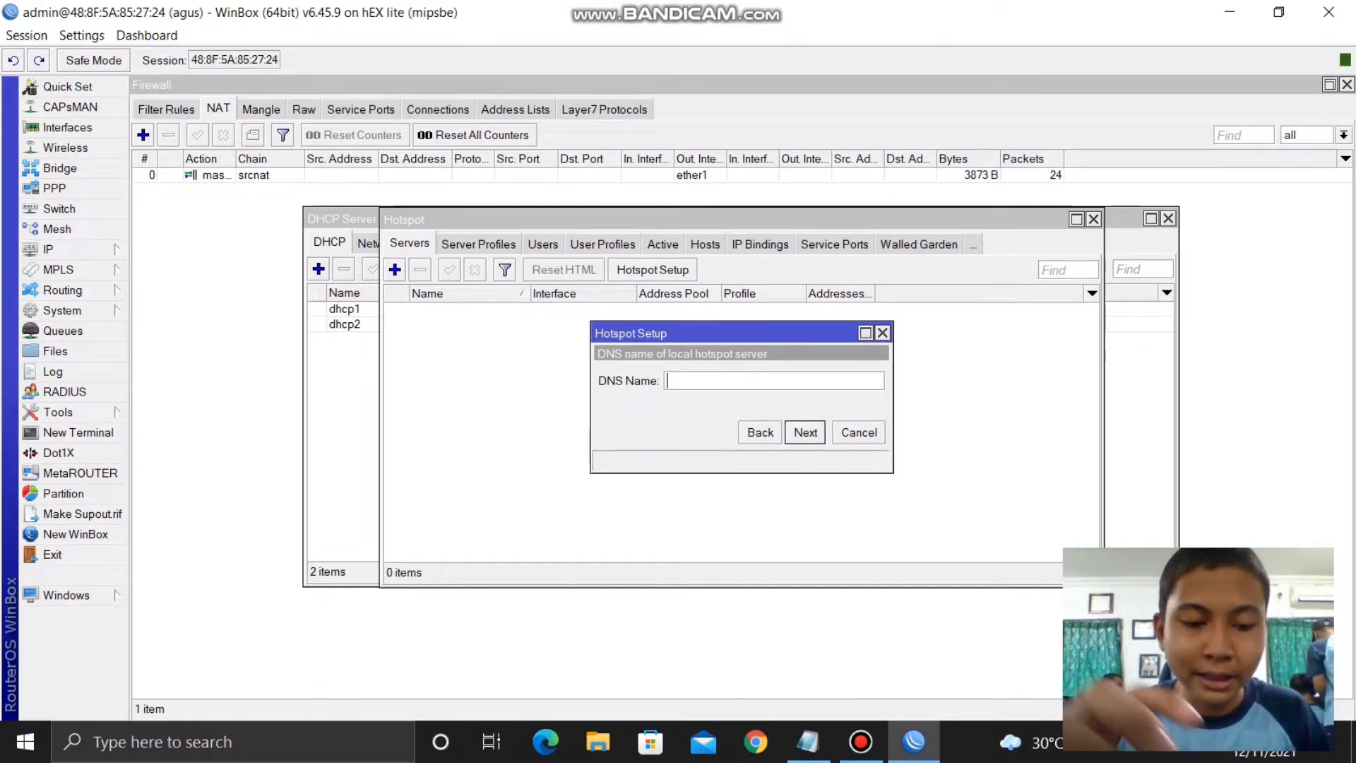
- Enter AGUS.NET as the hotspot DNS name and dismiss the resulting invalid DNS name error
text(AGYS)
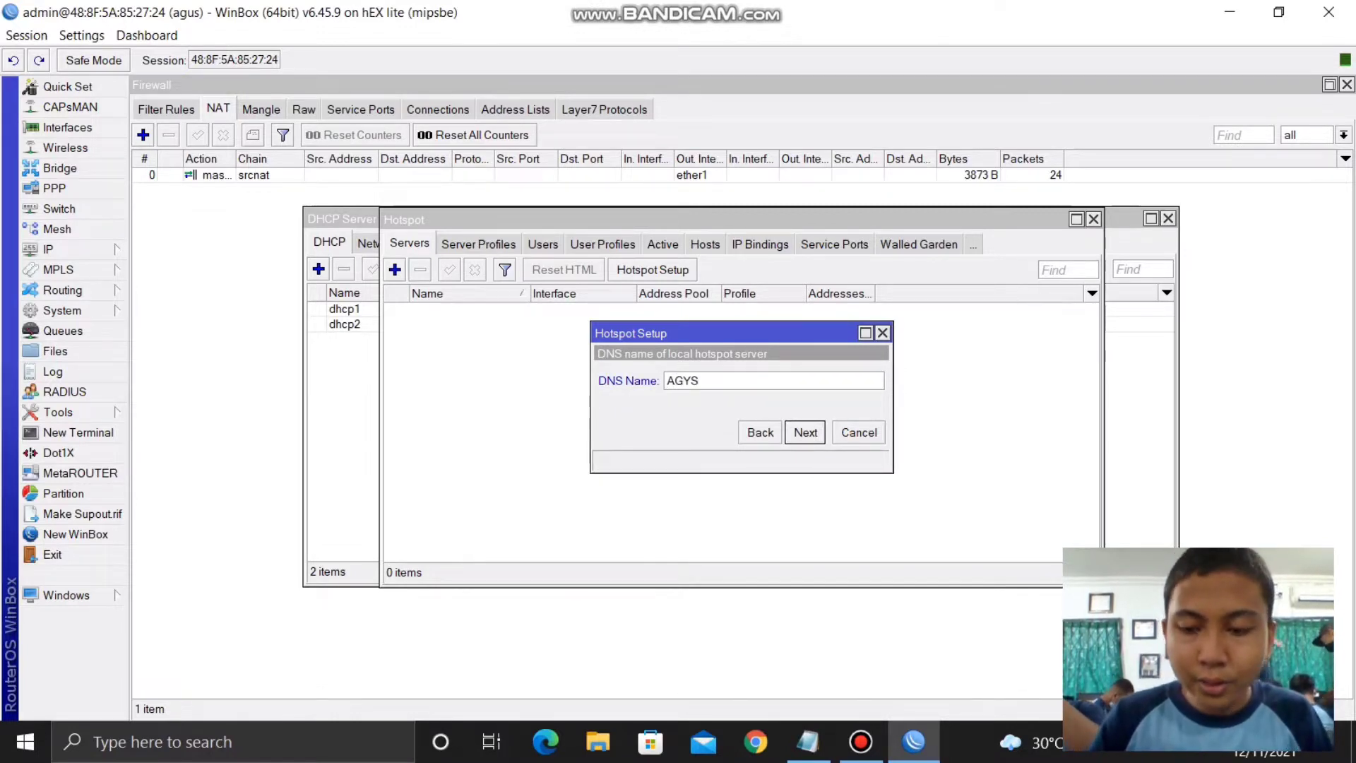
key(BackSpace)
key(BackSpace)
text(US, )
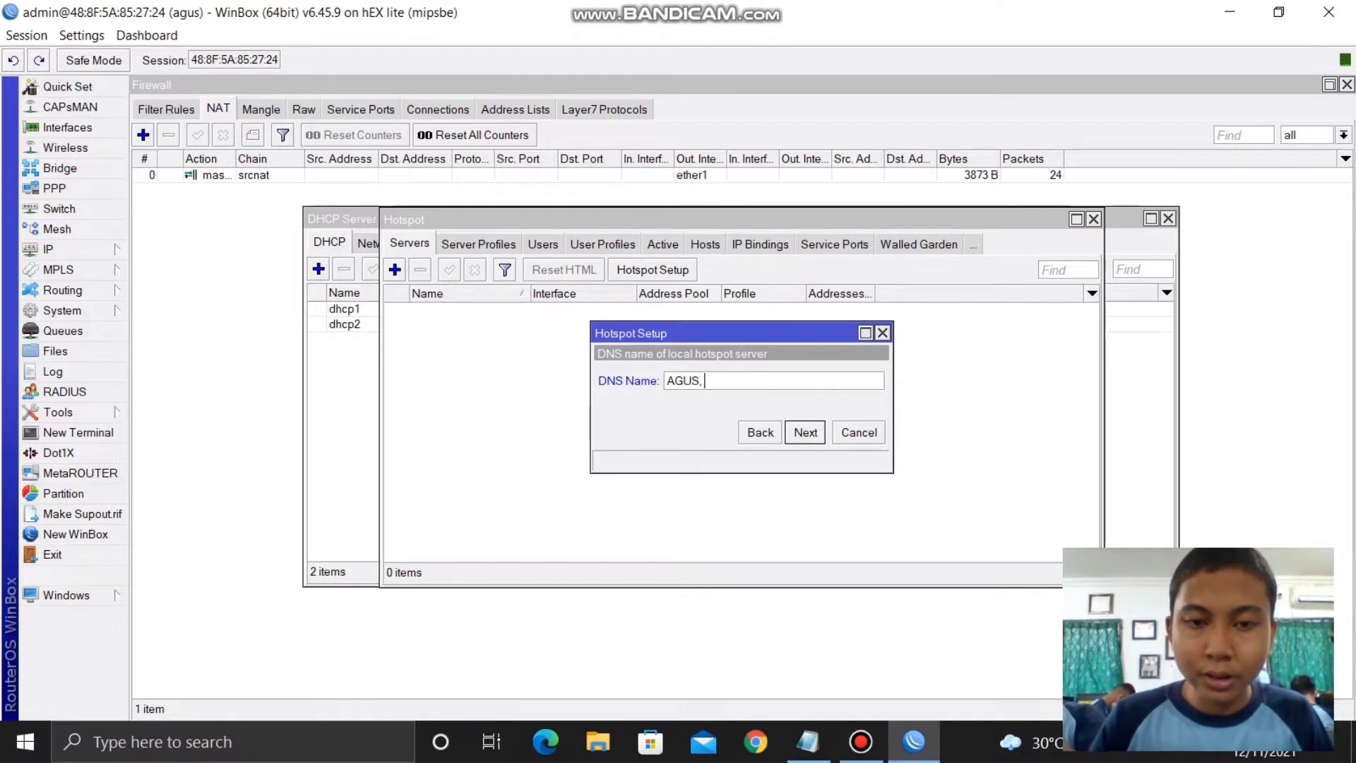
text(.)
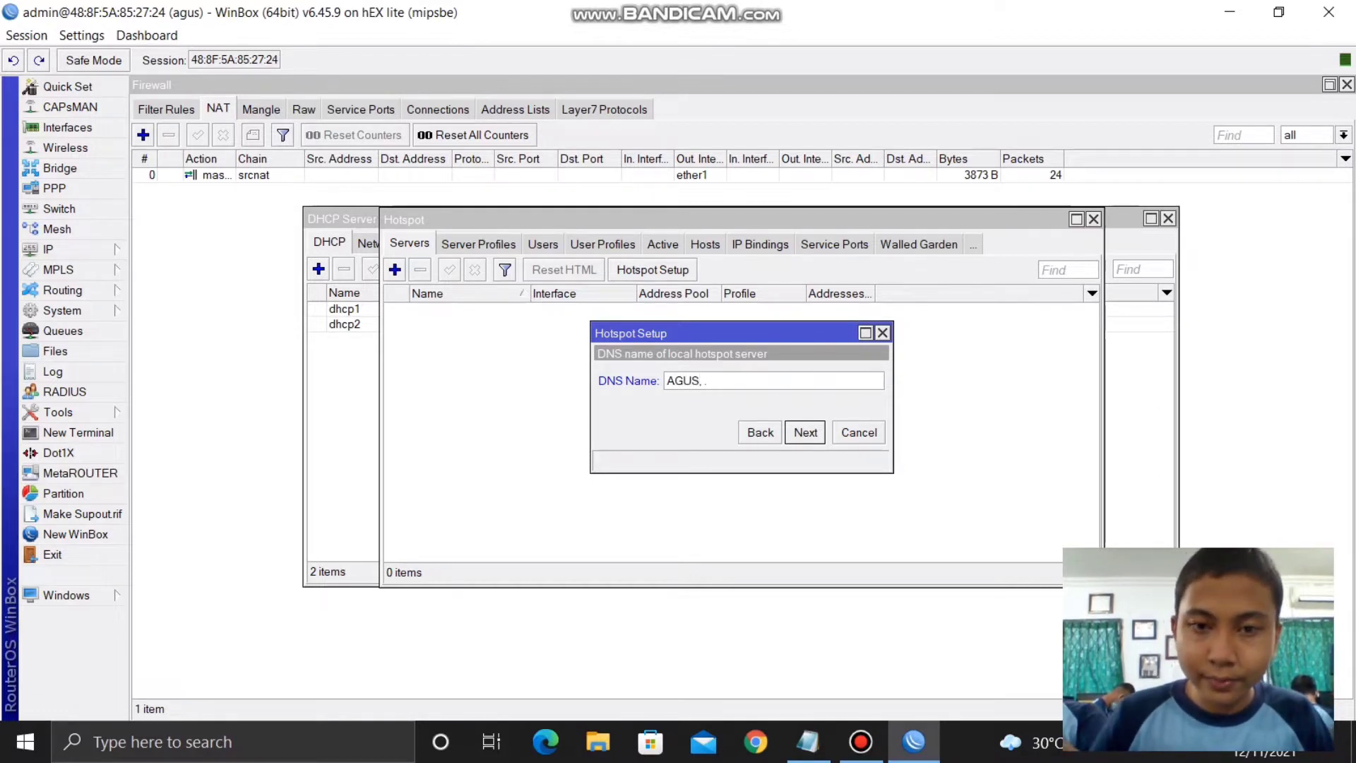
key(BackSpace)
text(NE)
key(BackSpace)
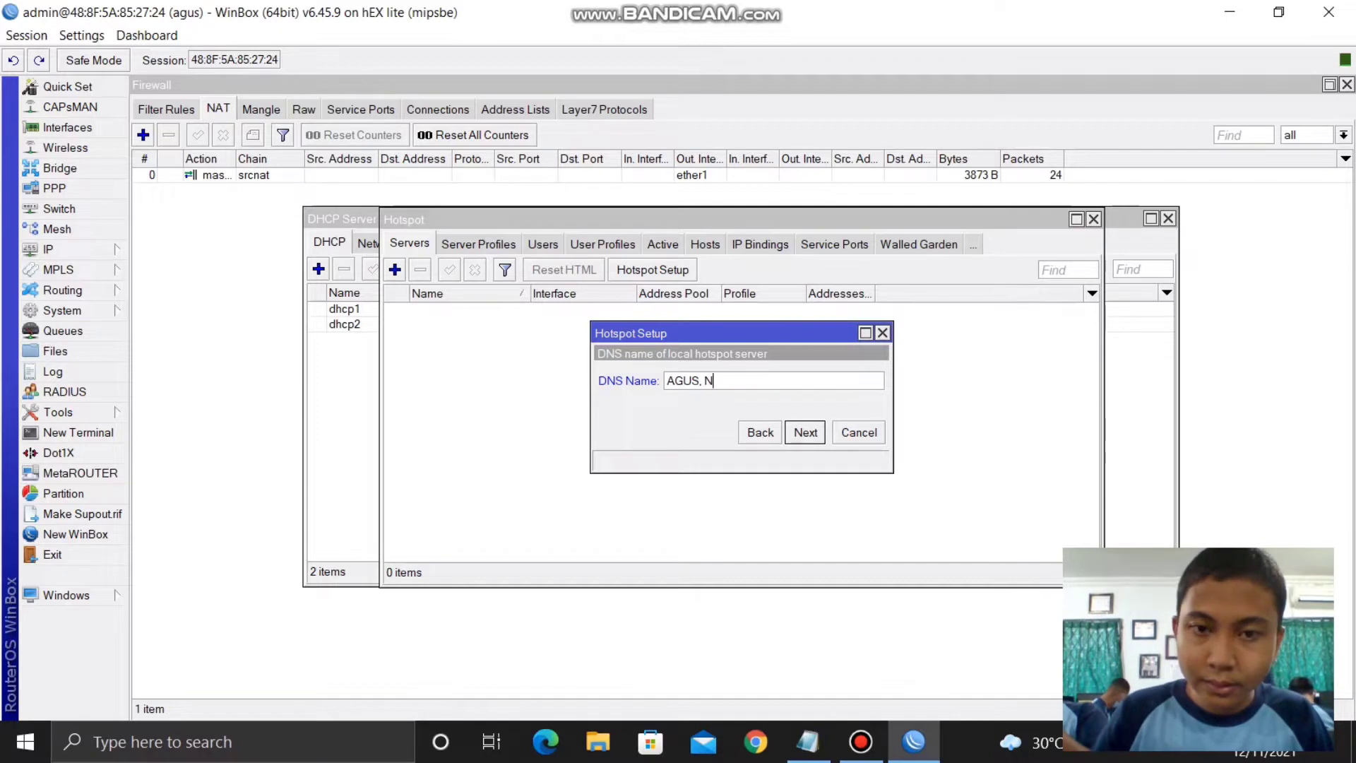
key(BackSpace)
text(NET)
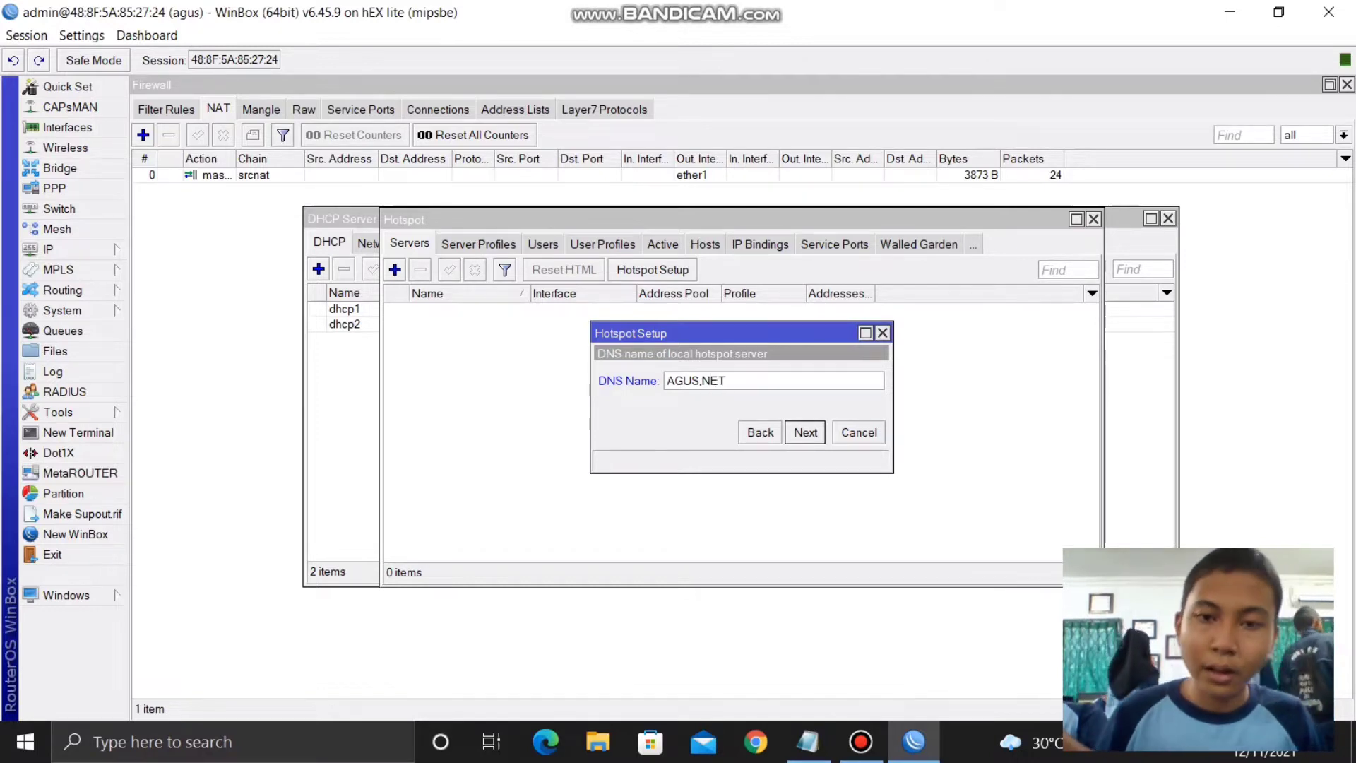
key(Return)
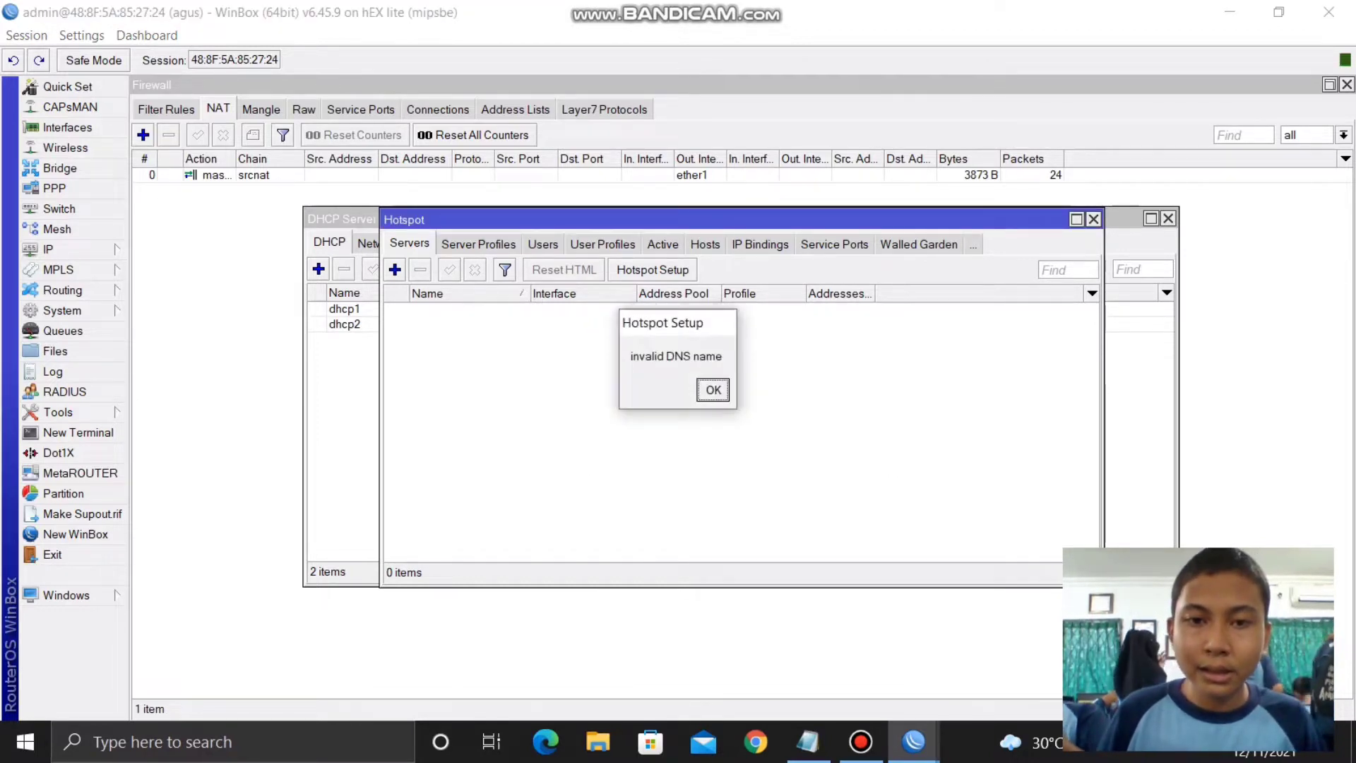
key(Return)
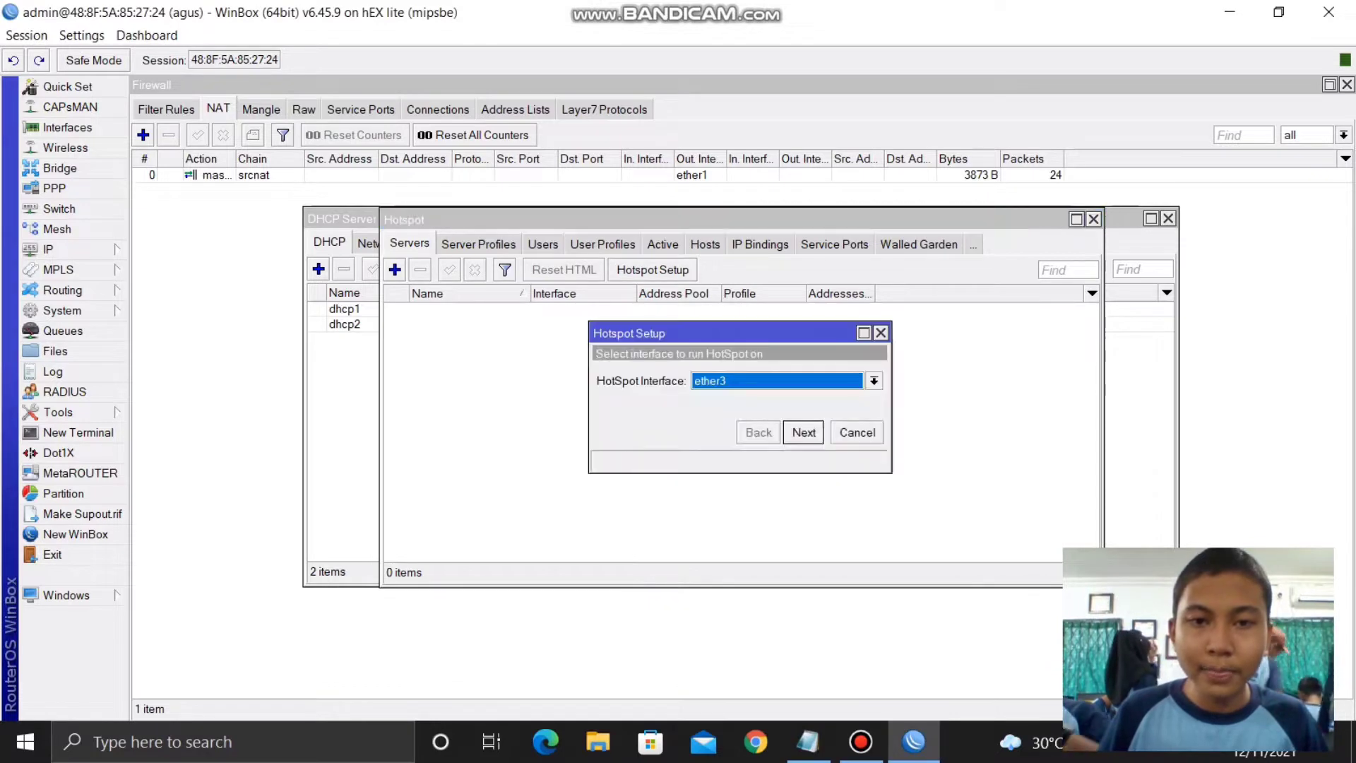
- Rerun the wizard with the same defaults and finish with DNS name AGUS.NET, creating hotspot1
key(Return)
key(Return)
key(Return)
key(Return)
key(Return)
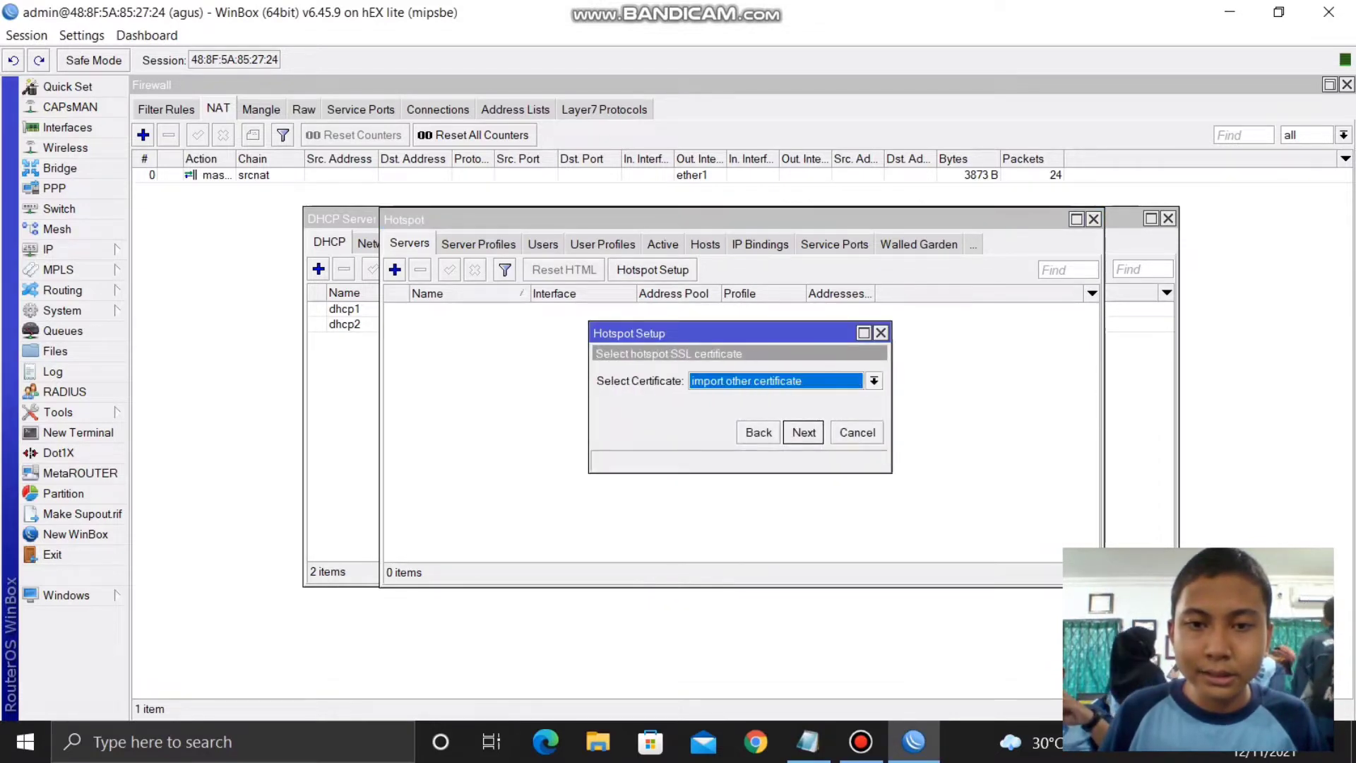
key(Return)
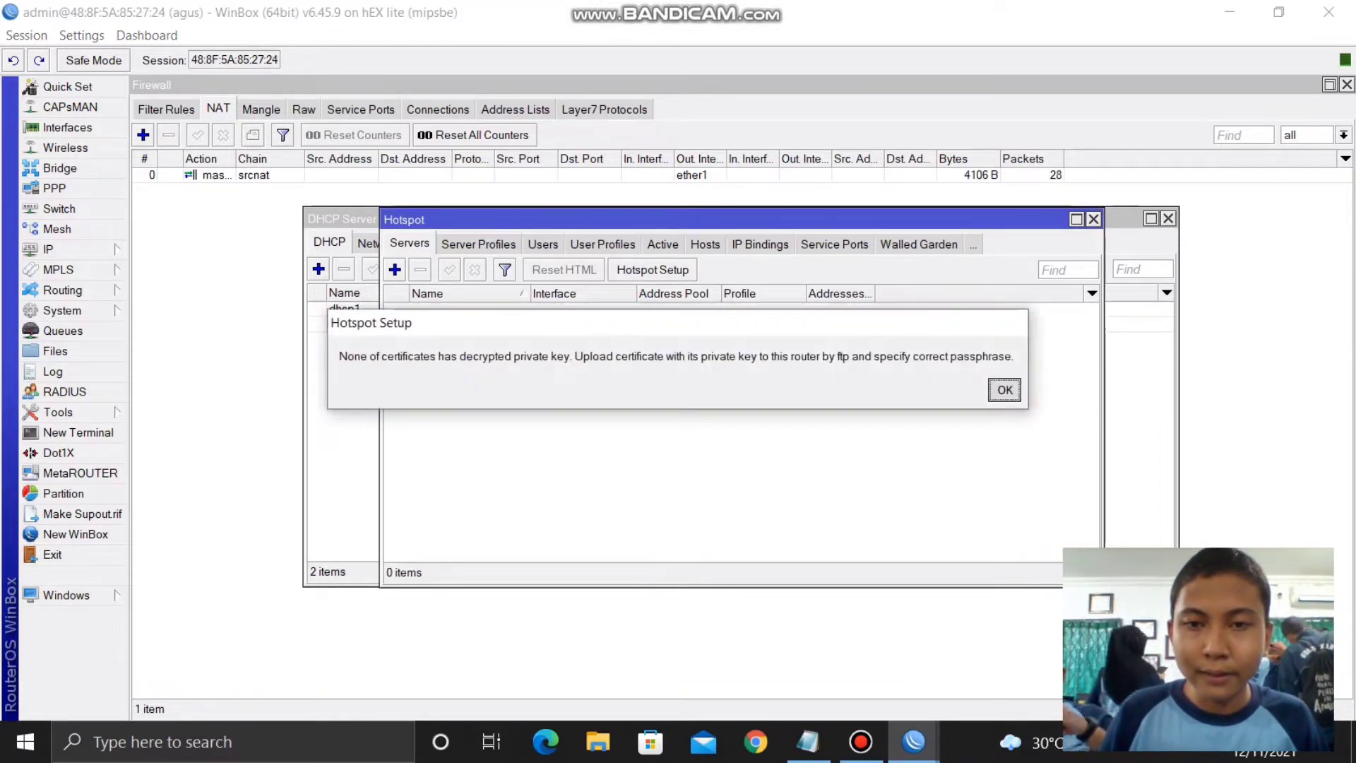
key(Return)
key(Return)
key(Return)
key(Return)
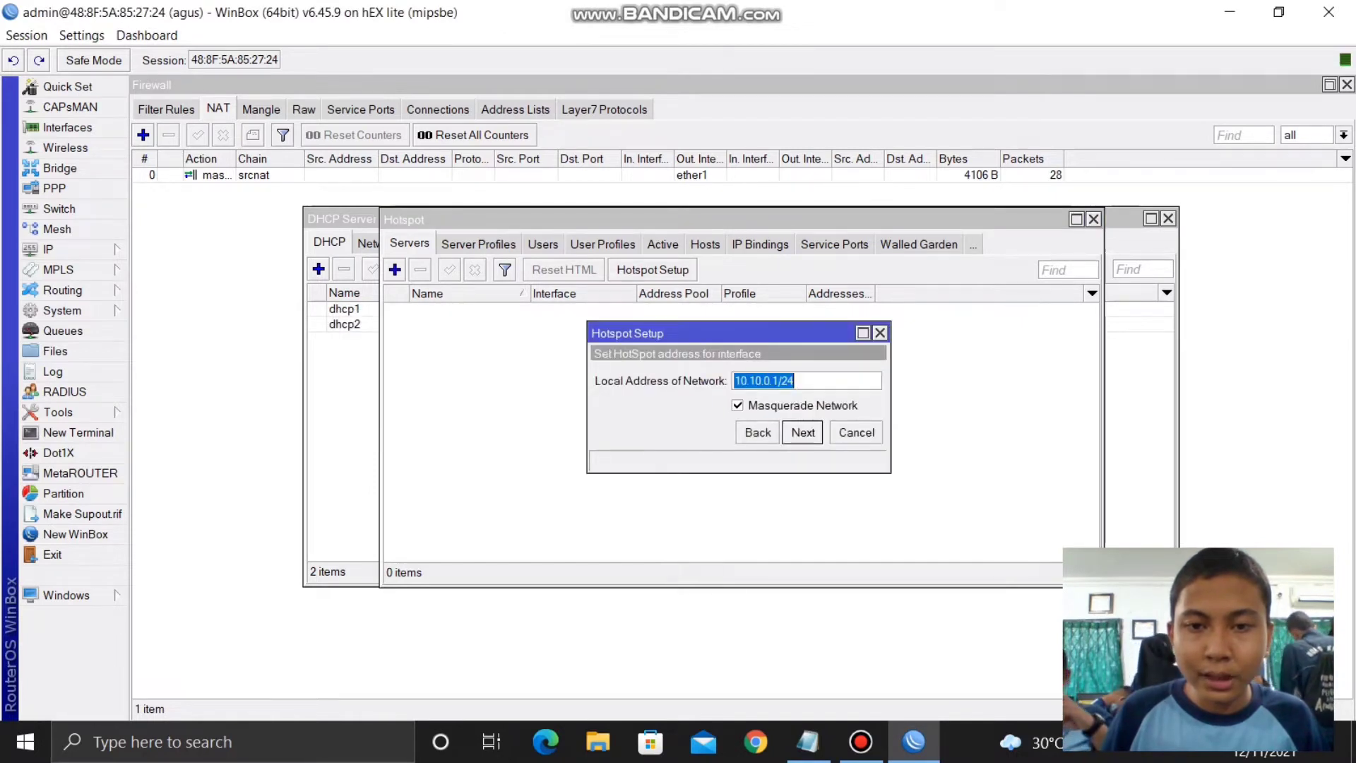
key(Return)
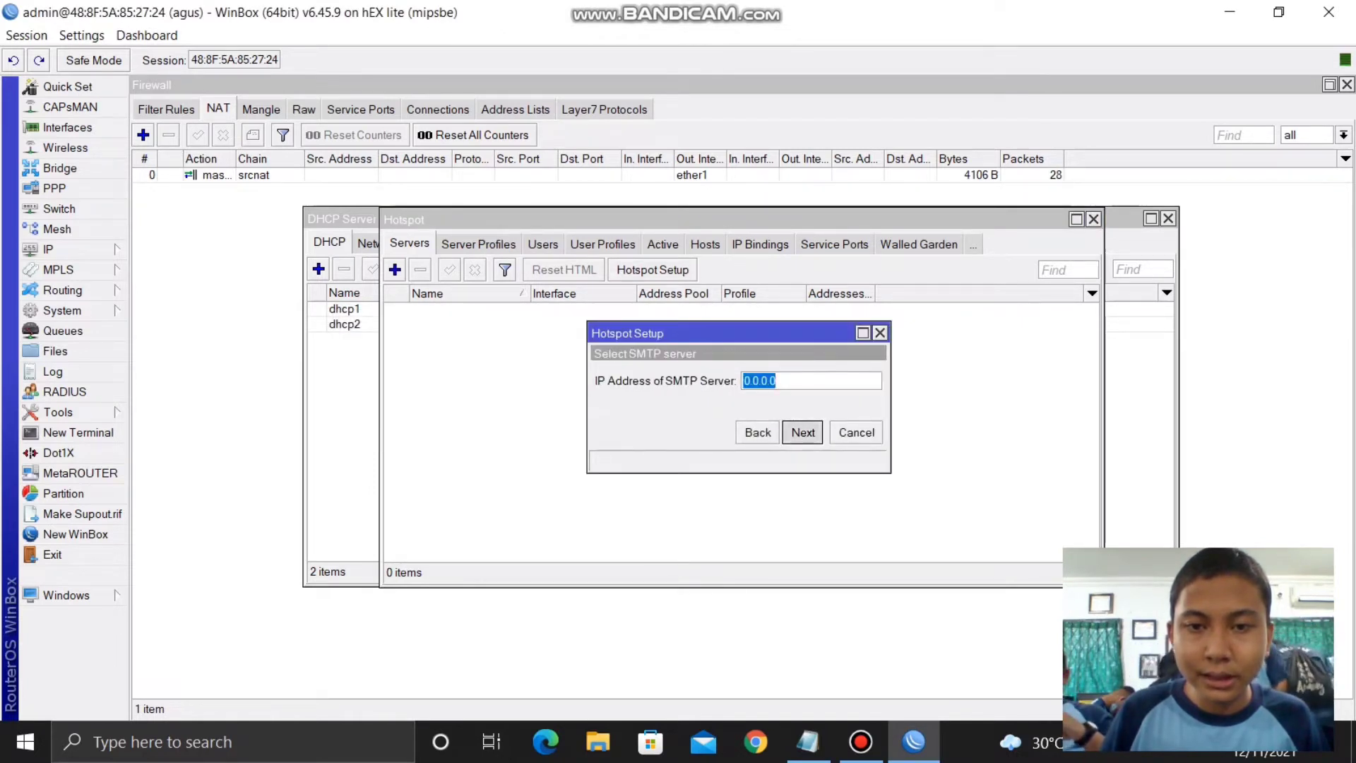
key(Return)
text(AGUS)
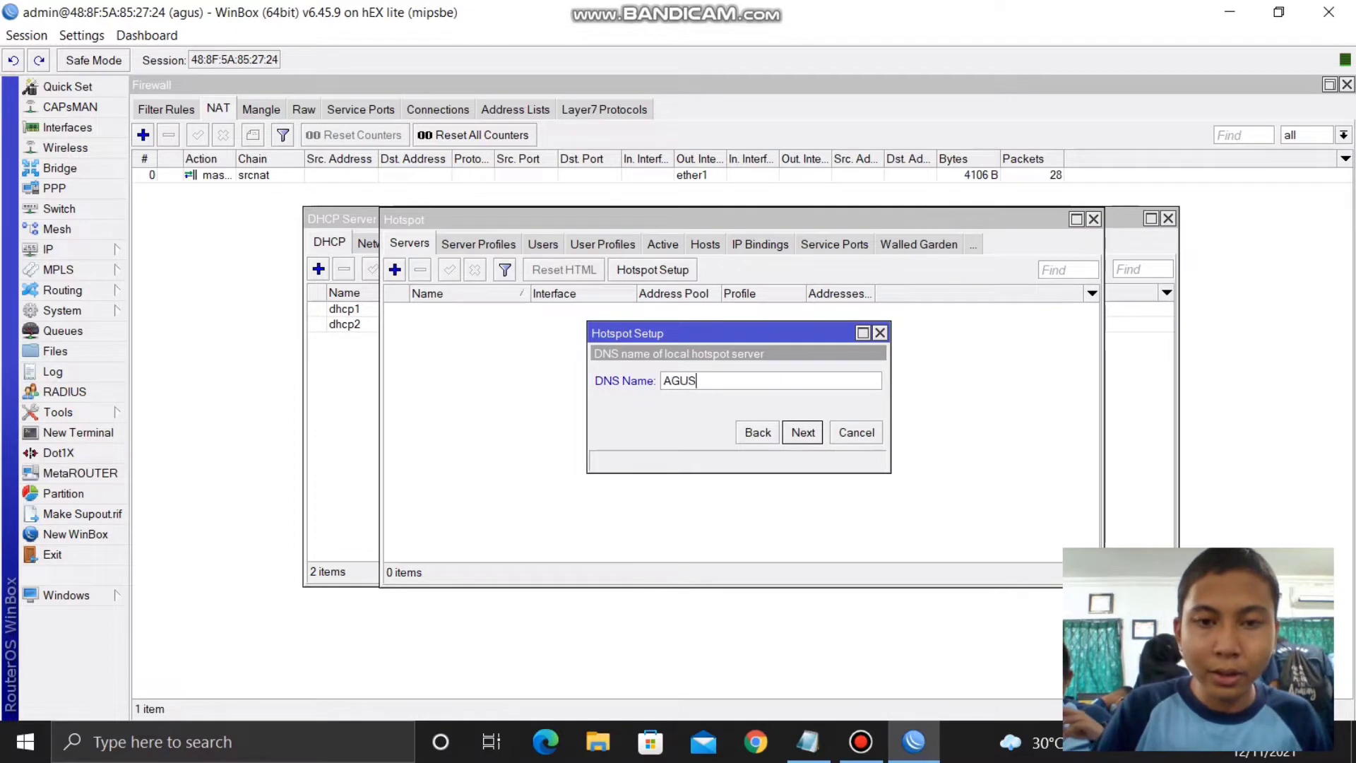
text( NET)
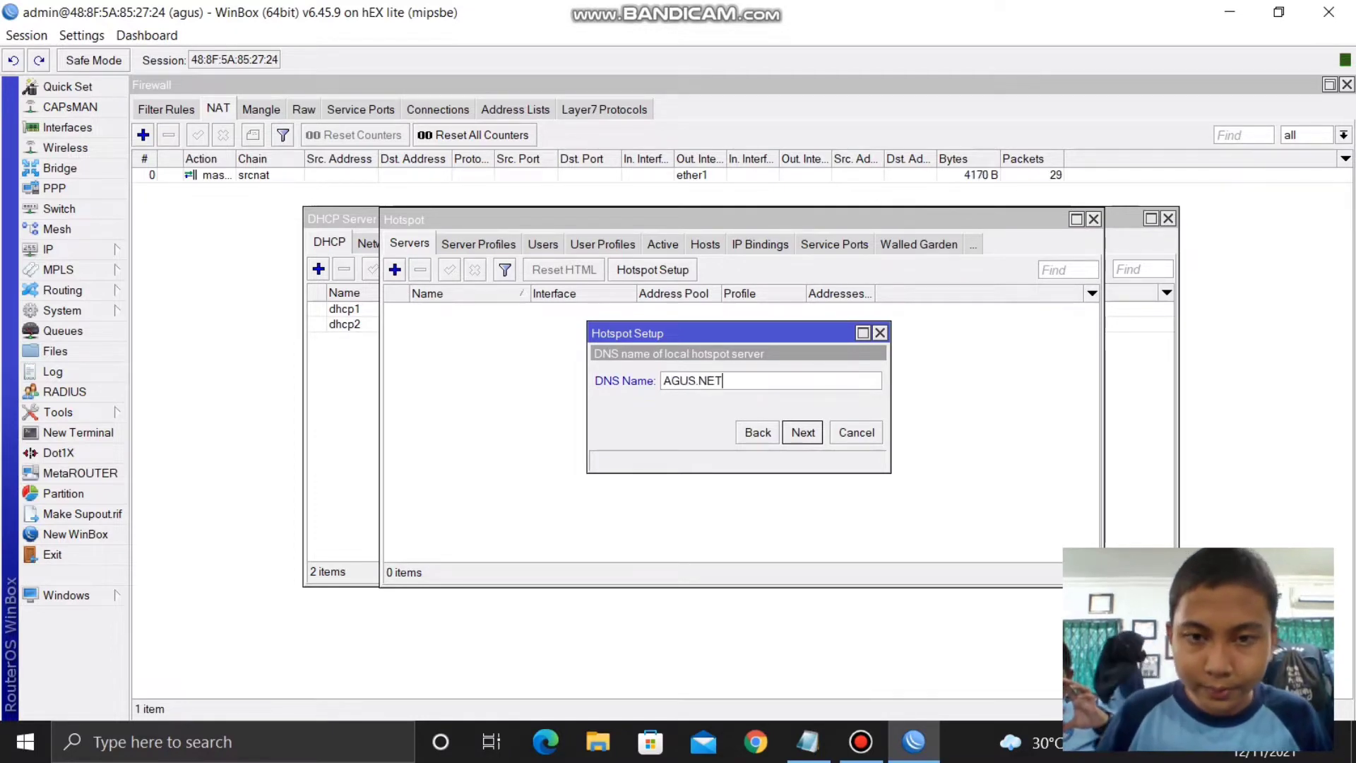
key(Return)
key(Return)
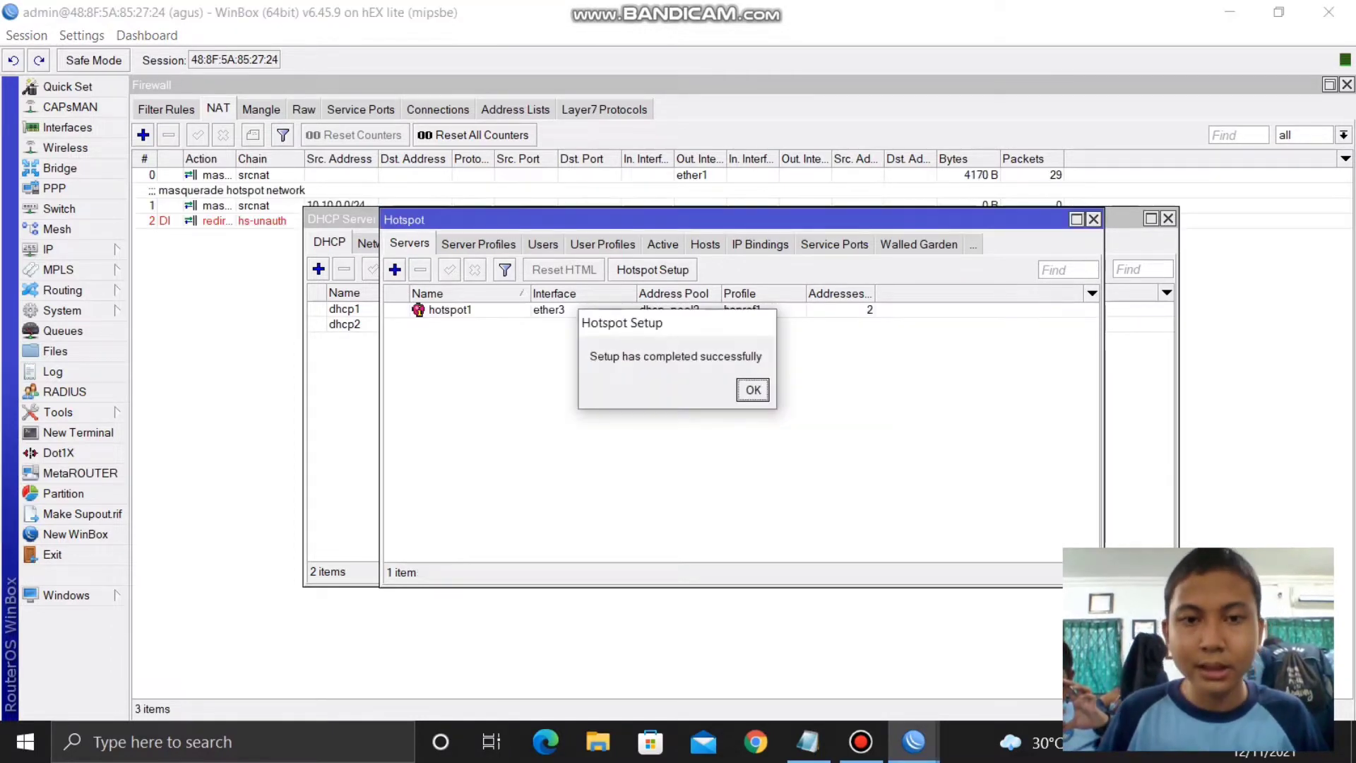
key(Return)
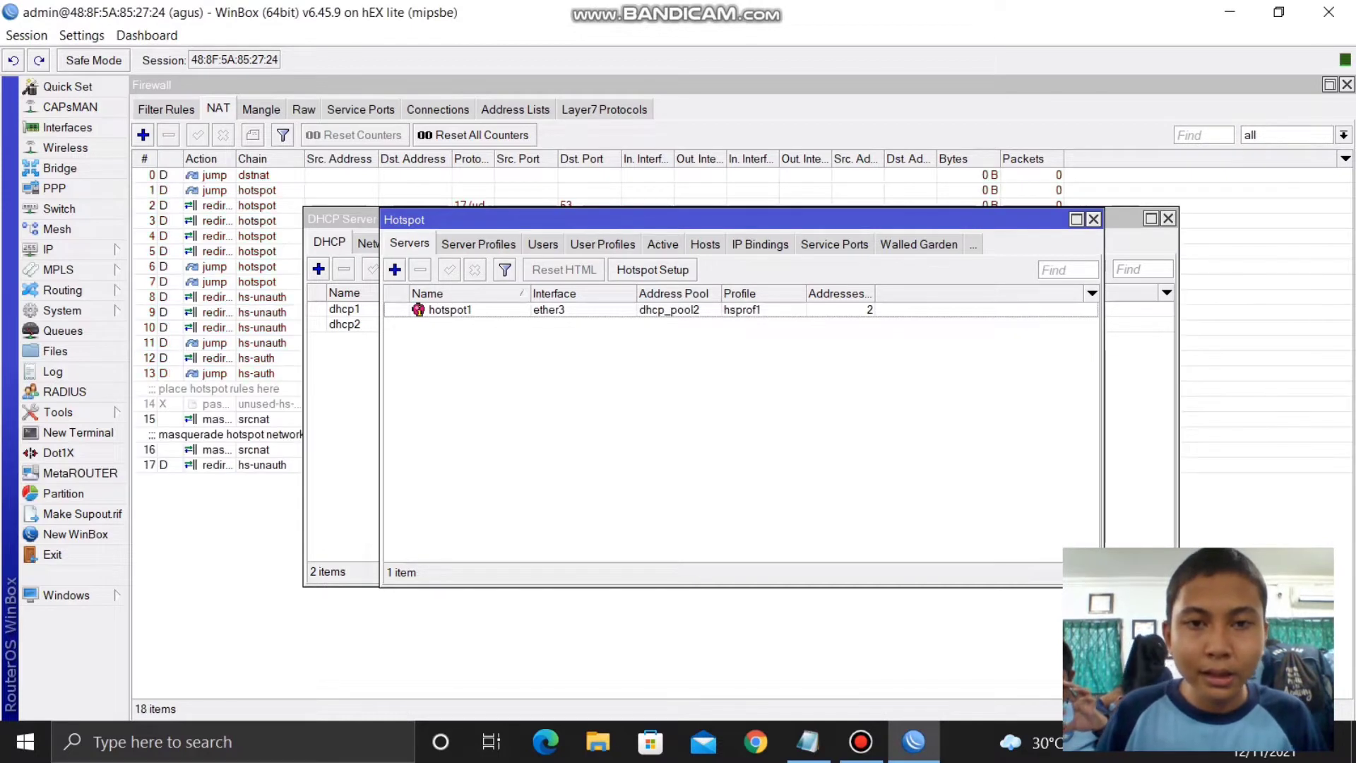
- Enable Use RADIUS in the hsprof1 hotspot server profile and save the change
click(478, 243)
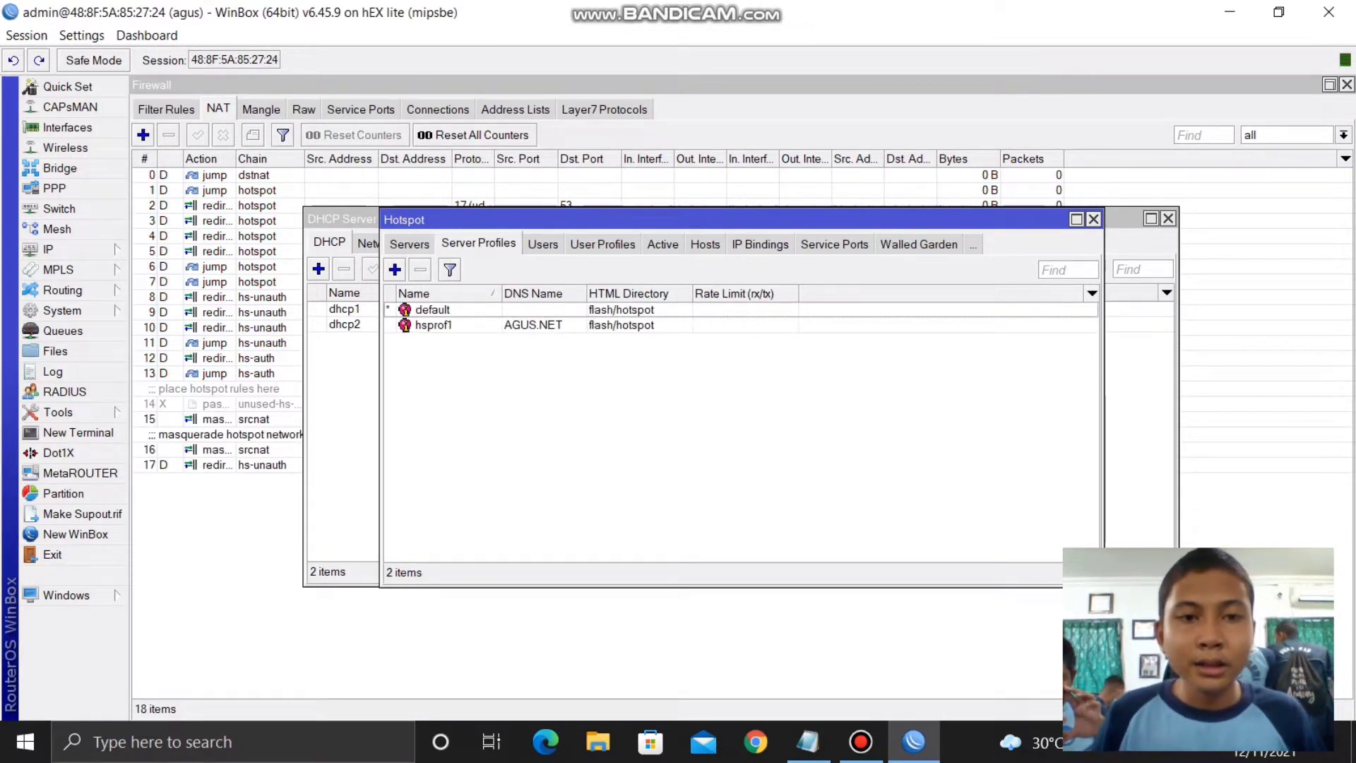
click(432, 324)
double_click(432, 325)
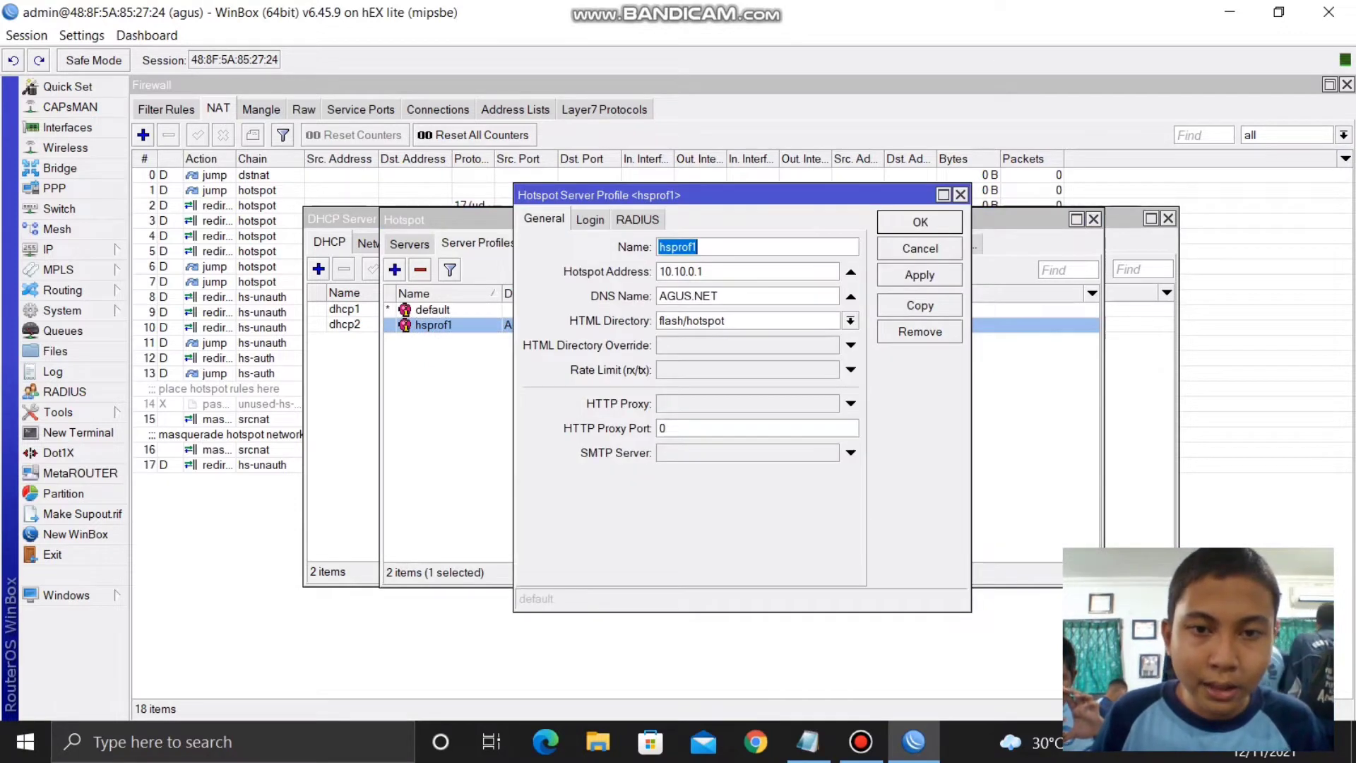
click(637, 219)
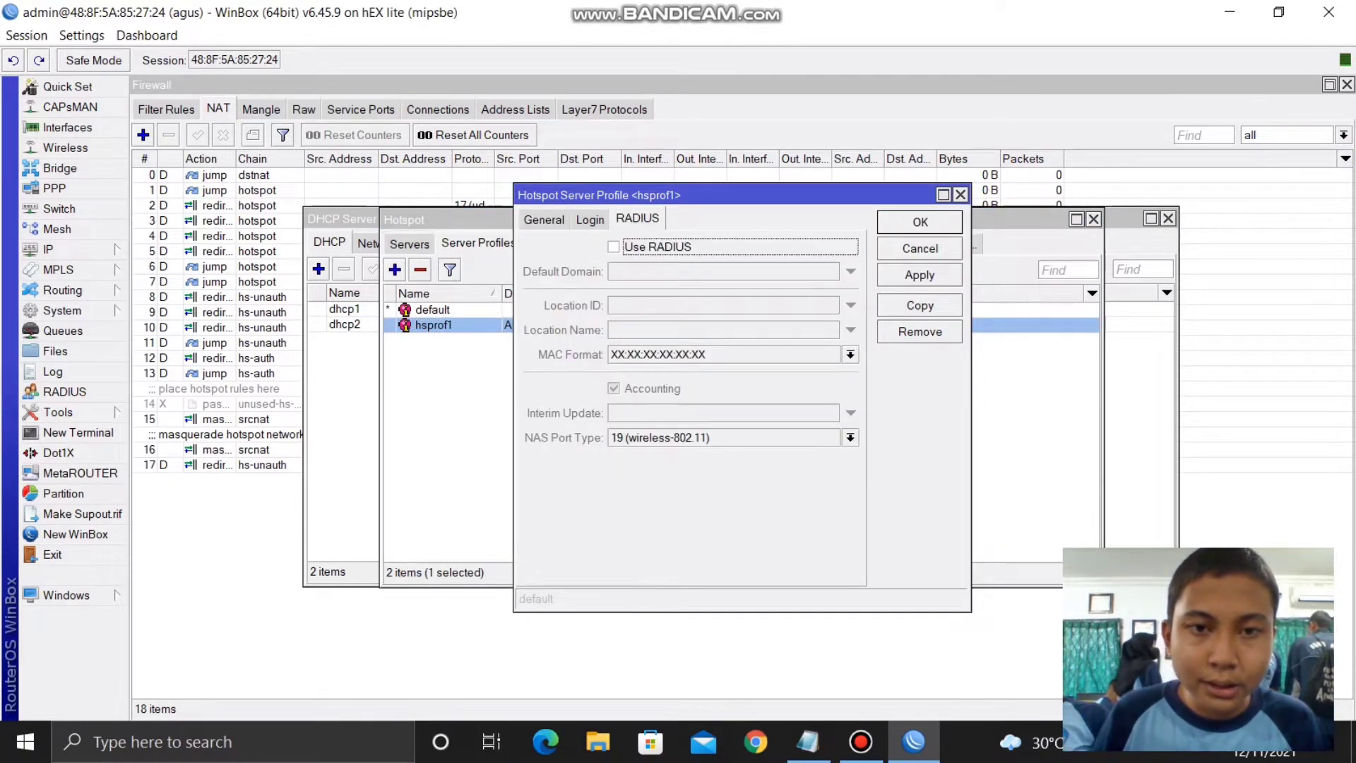
click(614, 247)
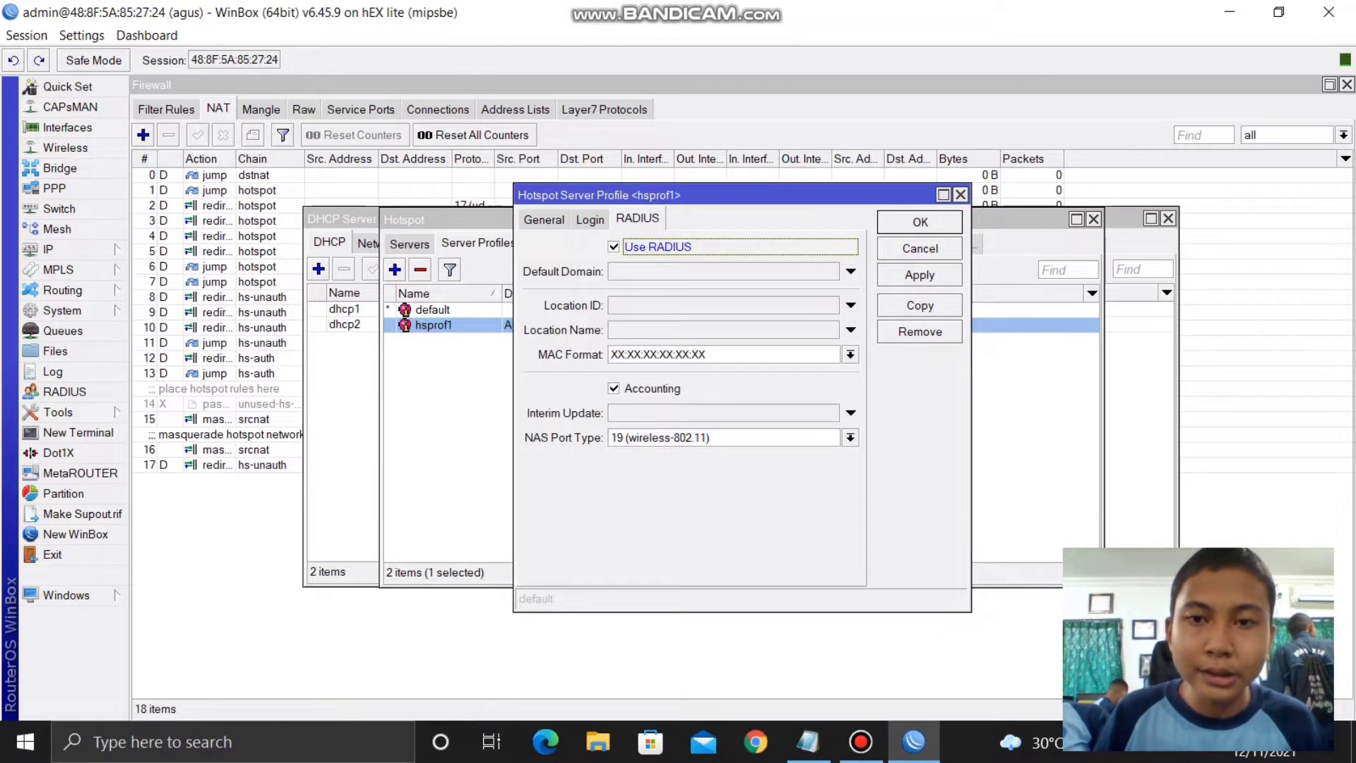
click(919, 275)
click(920, 222)
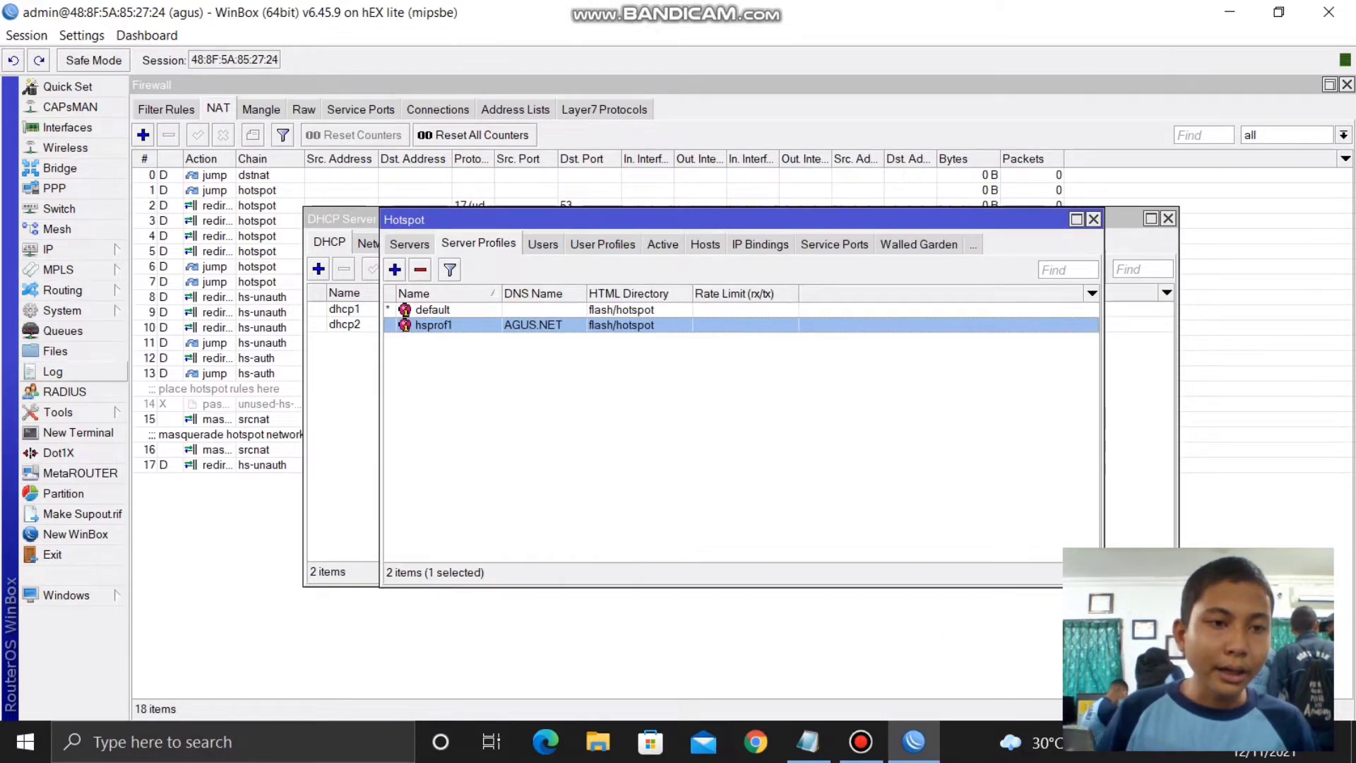
- Add a hotspot RADIUS server at address 127.0.0.1 with a shared secret and save it
click(65, 391)
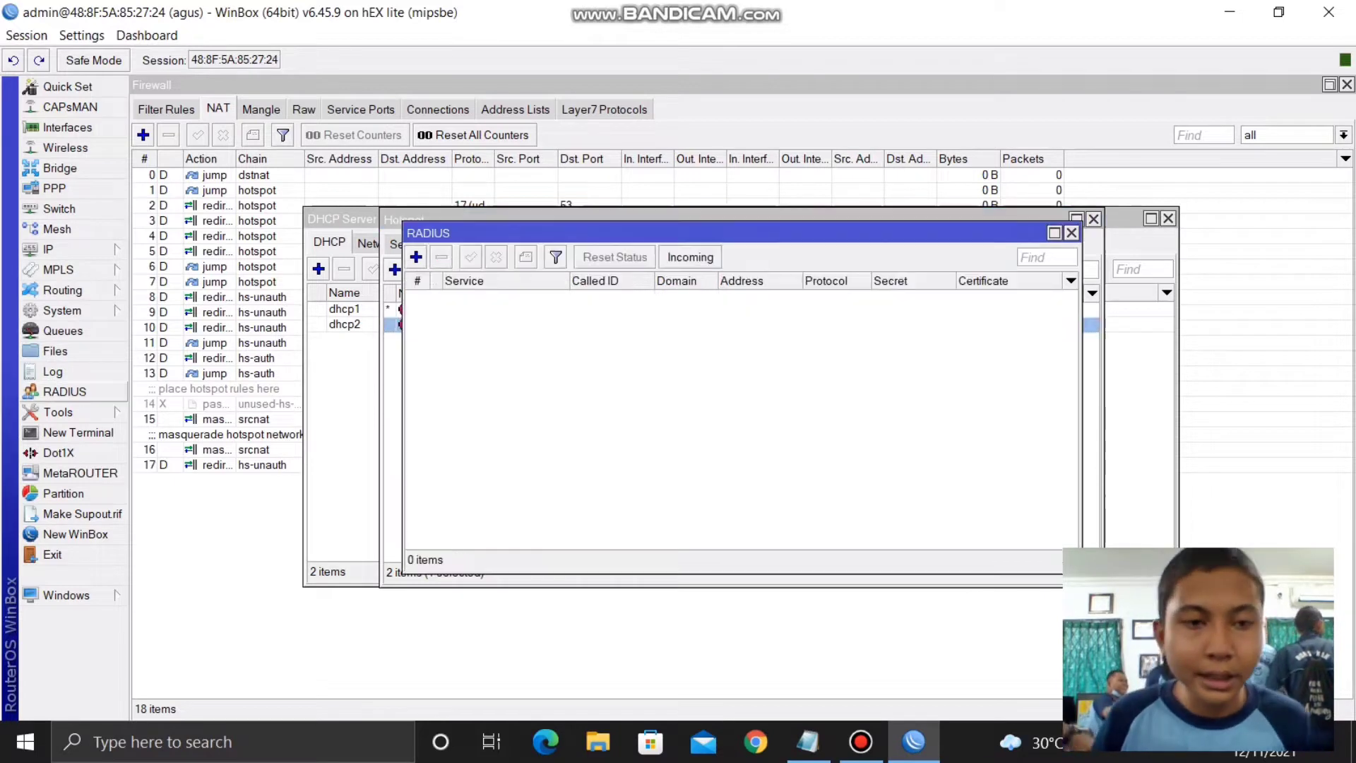
click(416, 256)
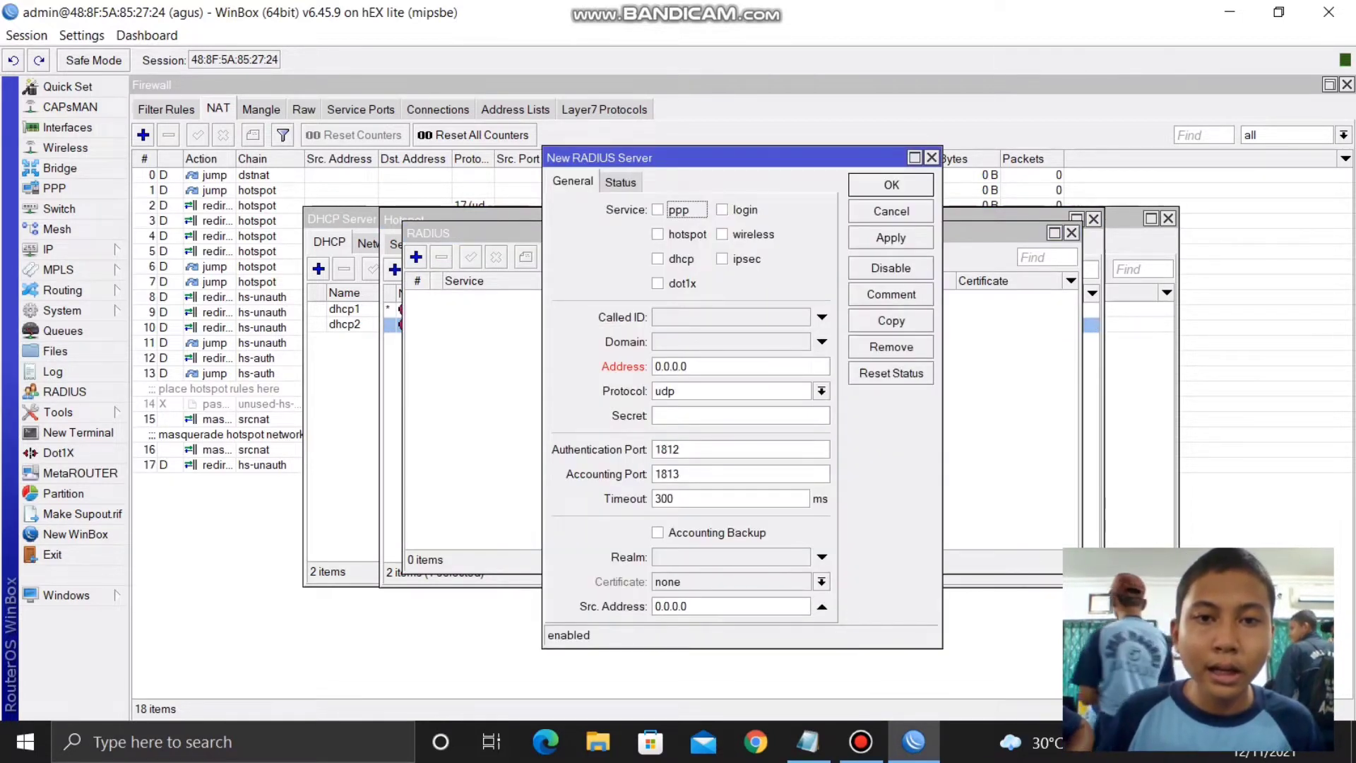
click(658, 234)
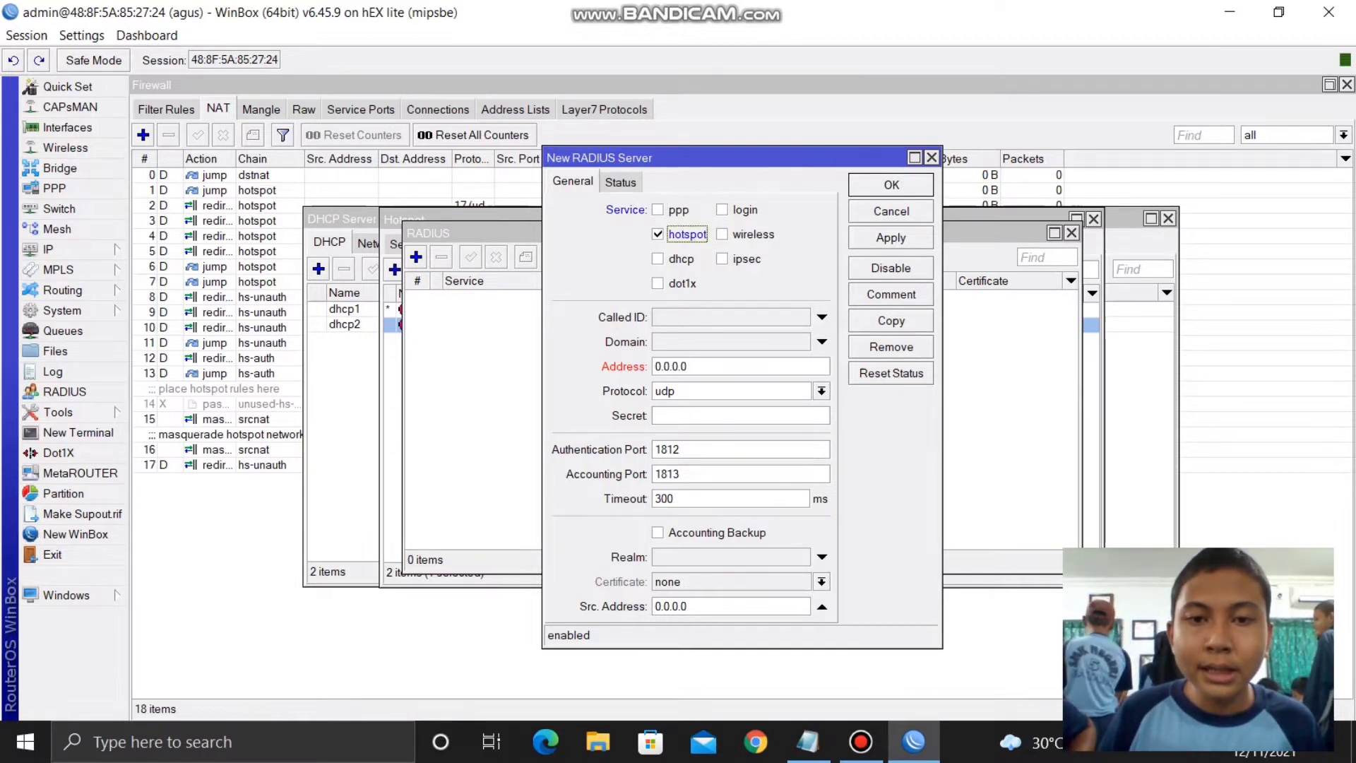
double_click(671, 367)
text(127.0.0.1)
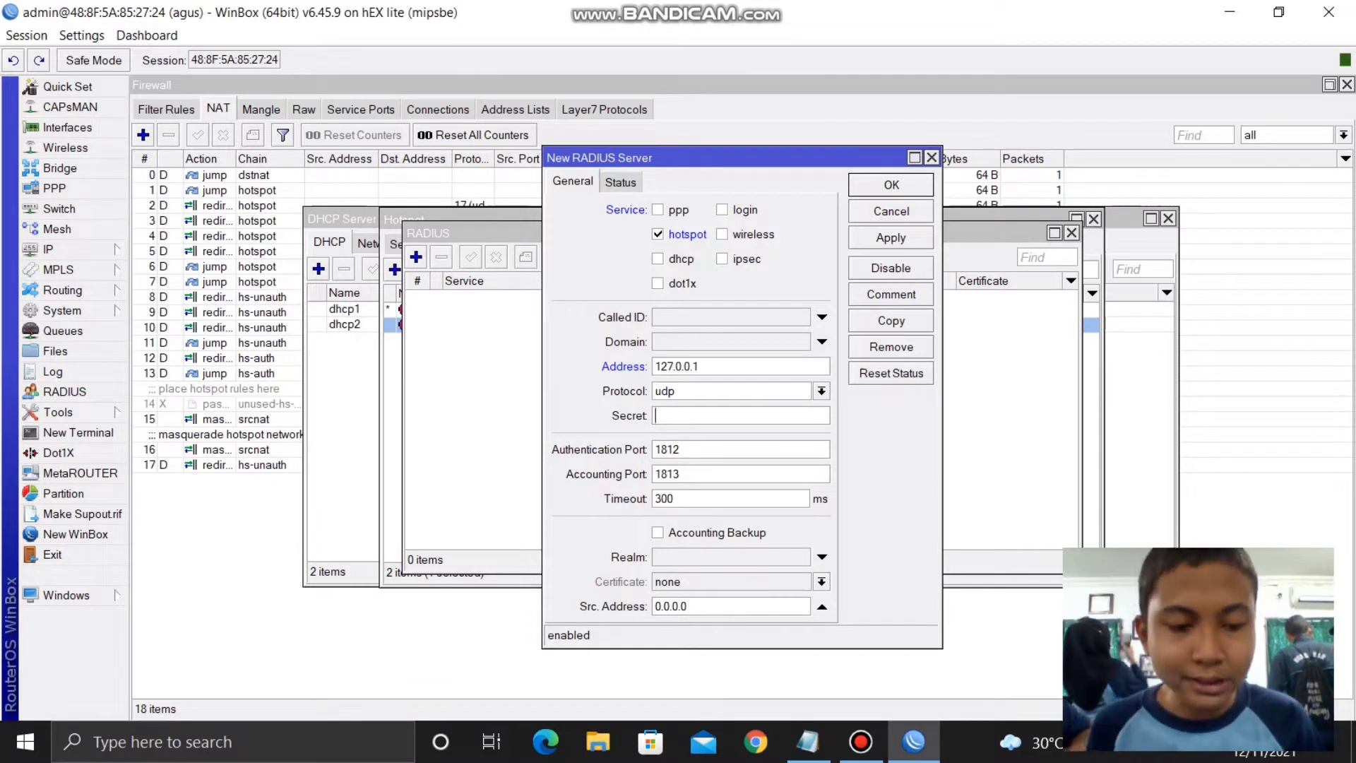
text(*****)
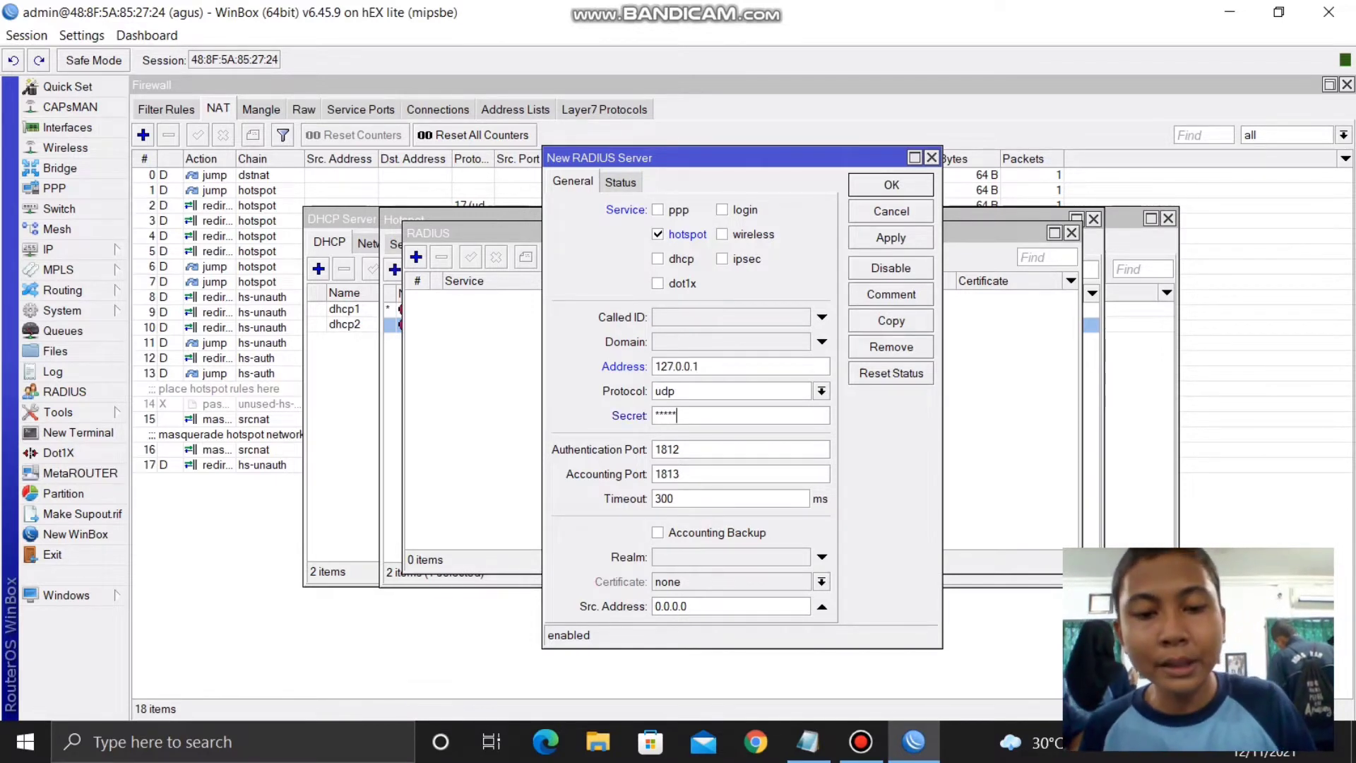
click(890, 238)
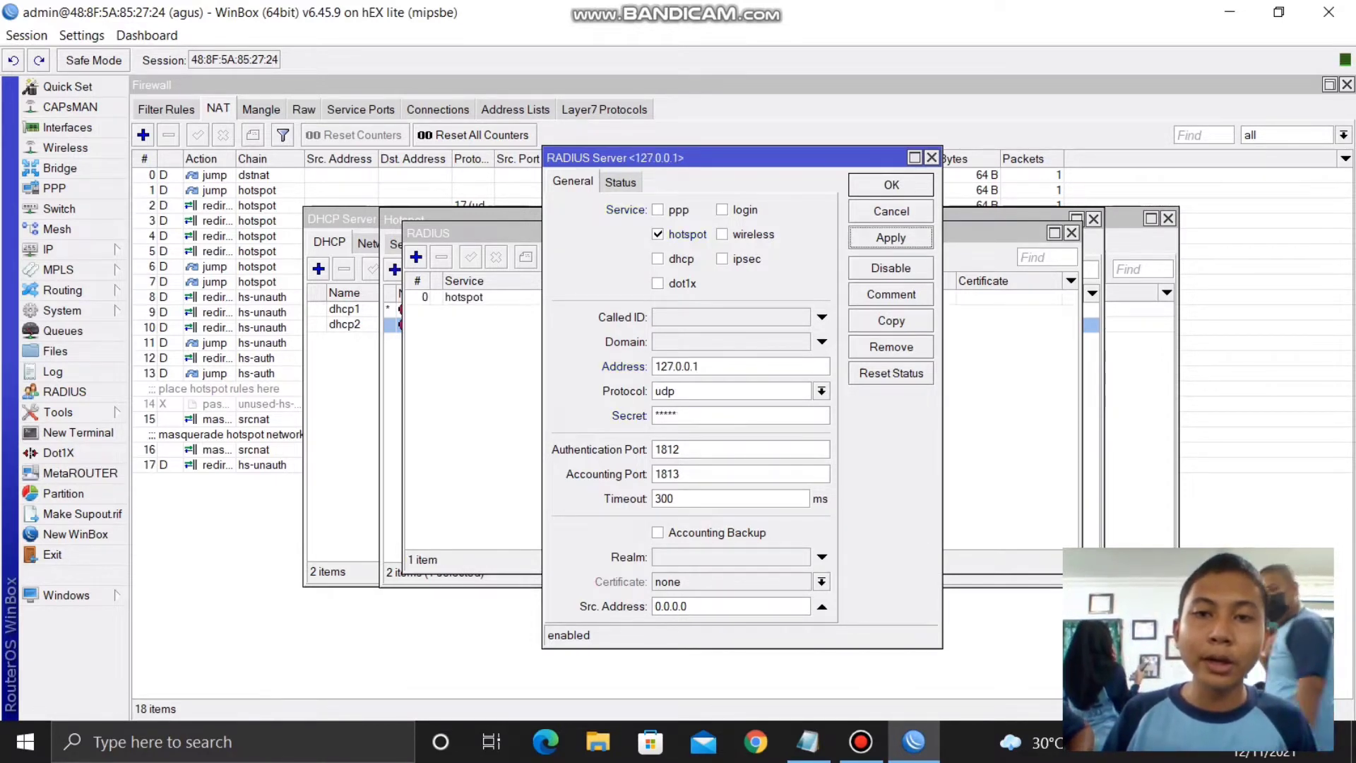
click(891, 184)
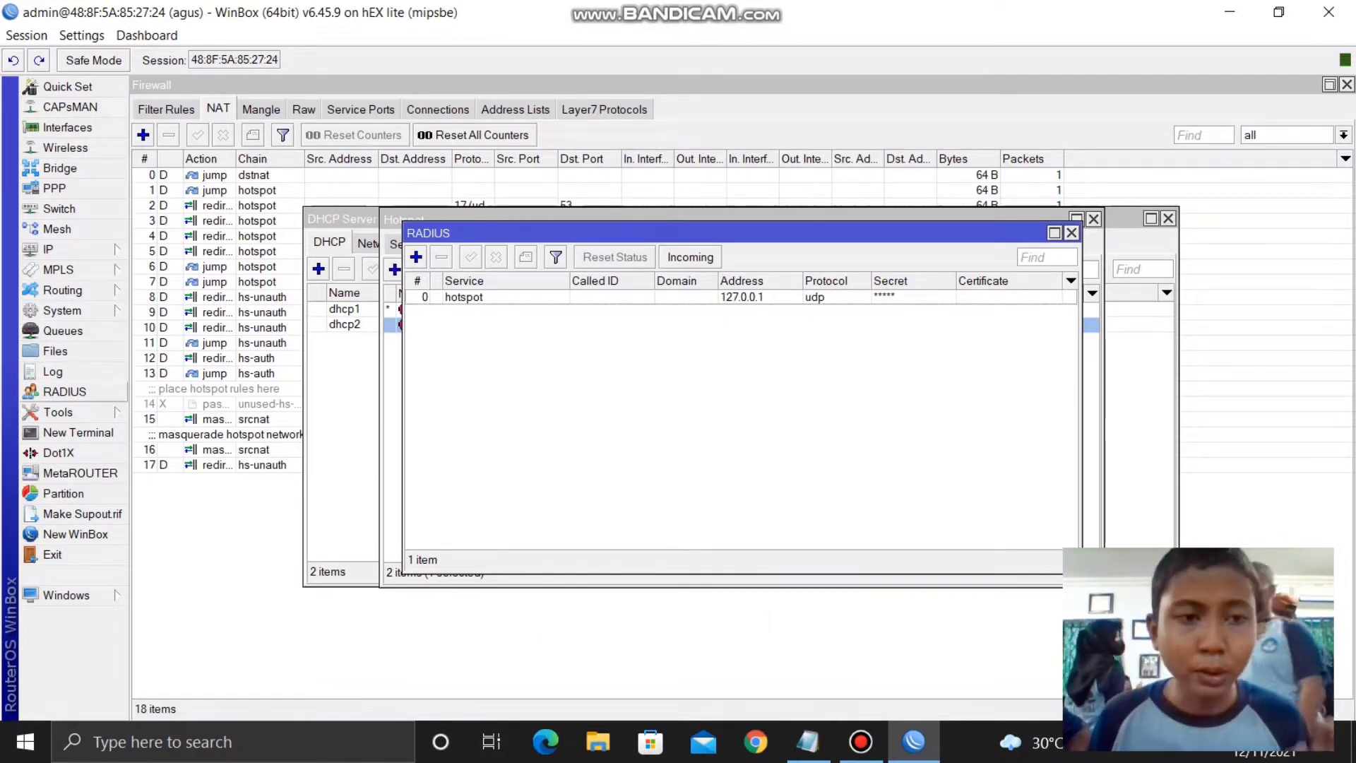
- Copy the RouterOS version 6.45.9 from System Resources, then minimize WinBox
click(63, 311)
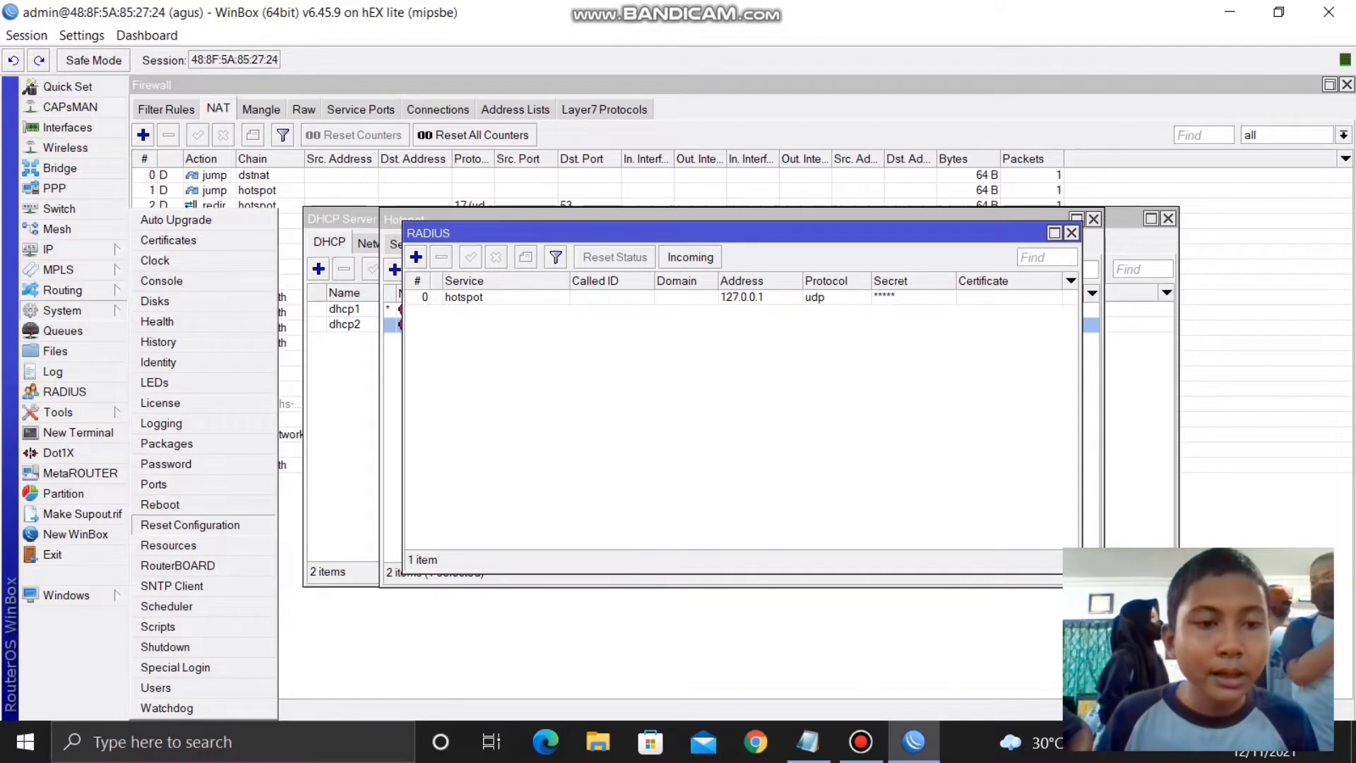
click(169, 544)
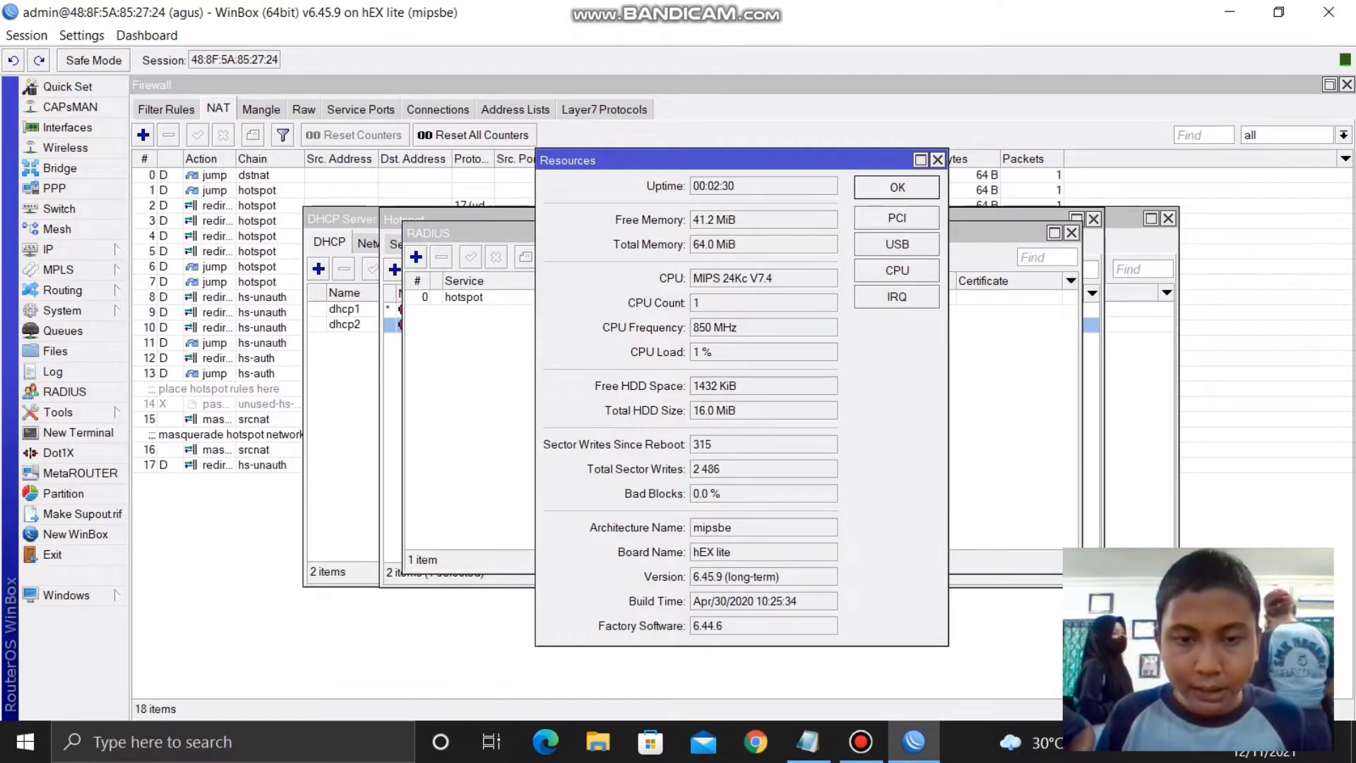
drag(716, 576, 693, 576)
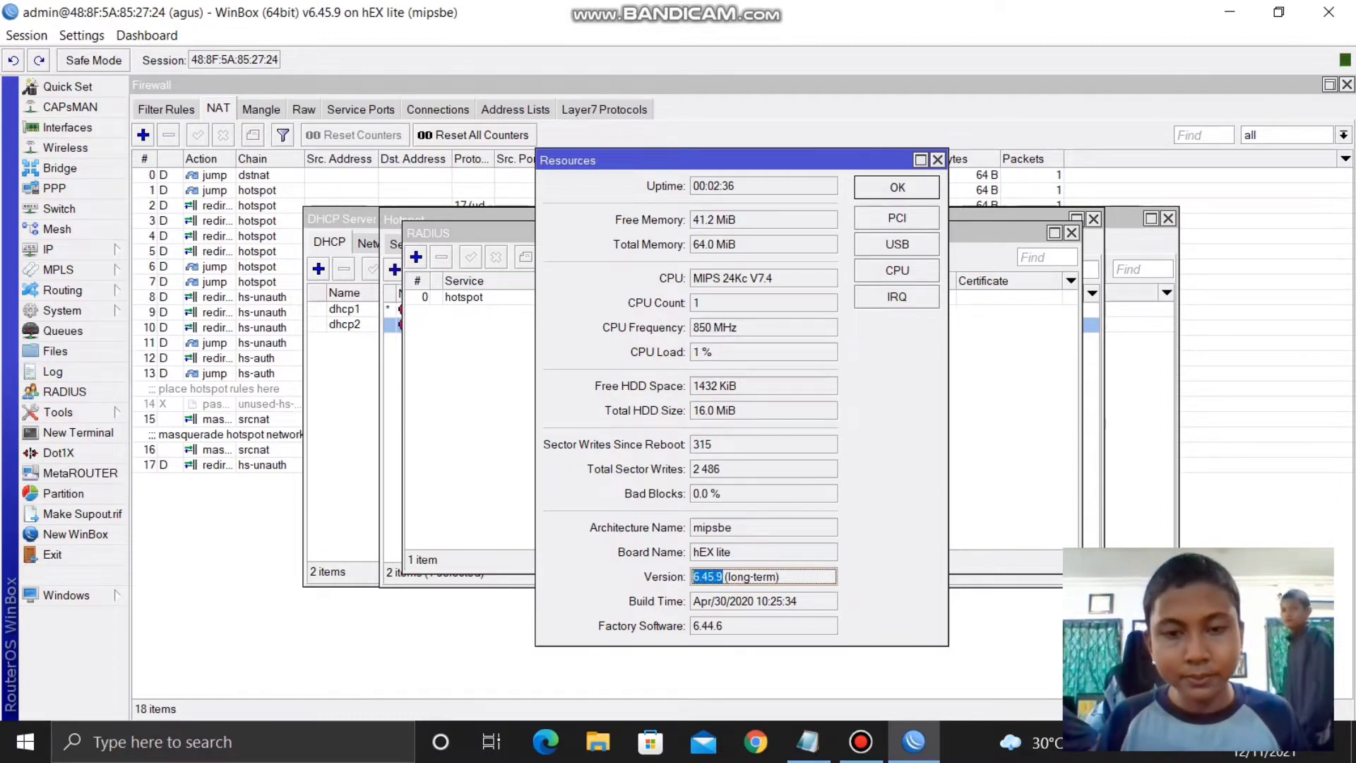
right_click(728, 576)
click(752, 607)
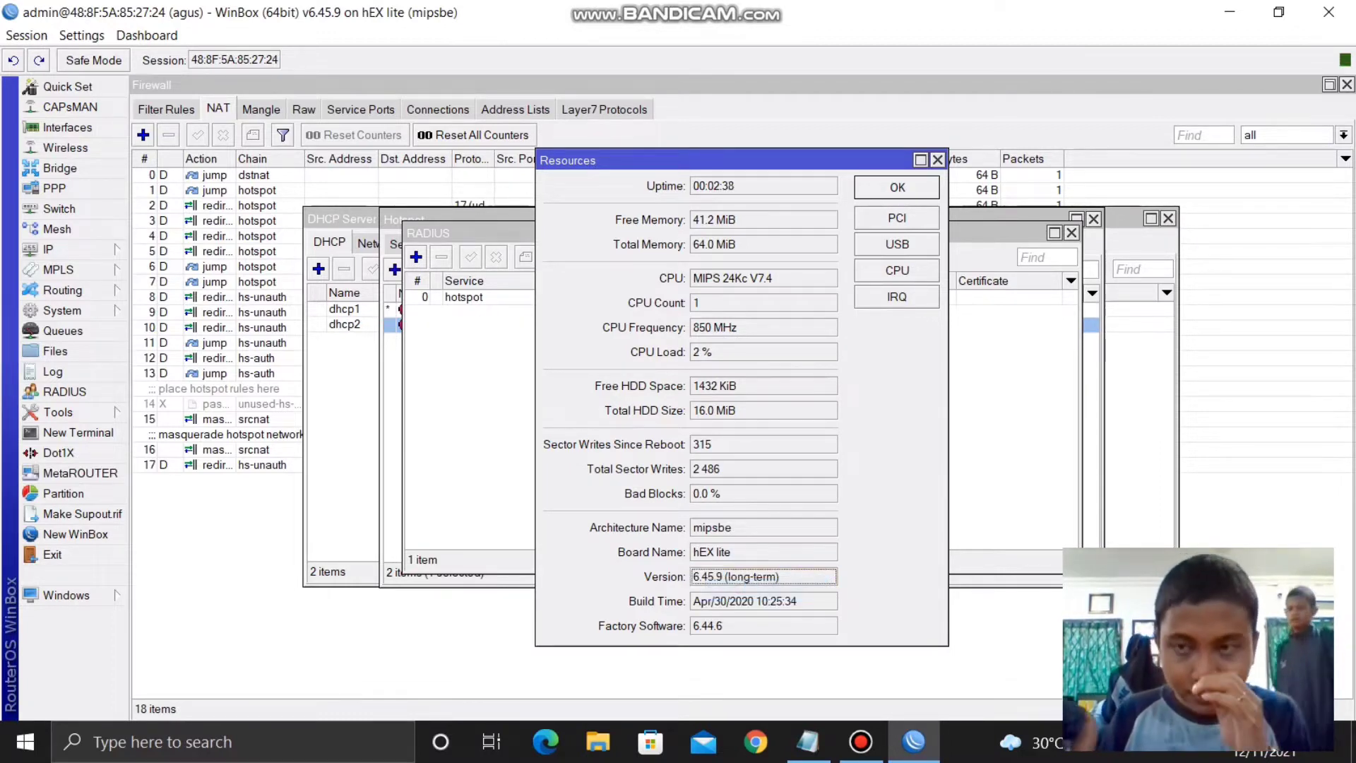
click(1229, 12)
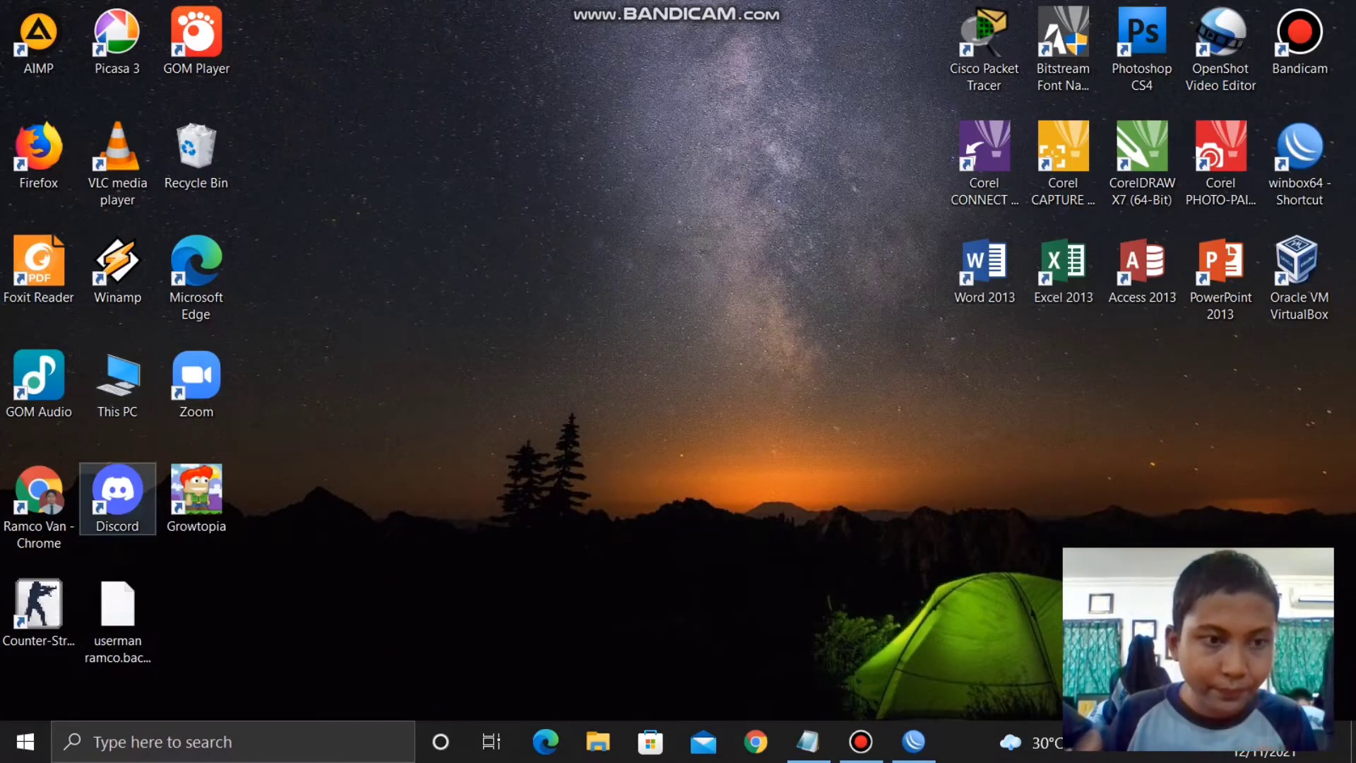
- Launch Chrome, search Google for mipsbe, and open MikroTik's software download result
double_click(39, 505)
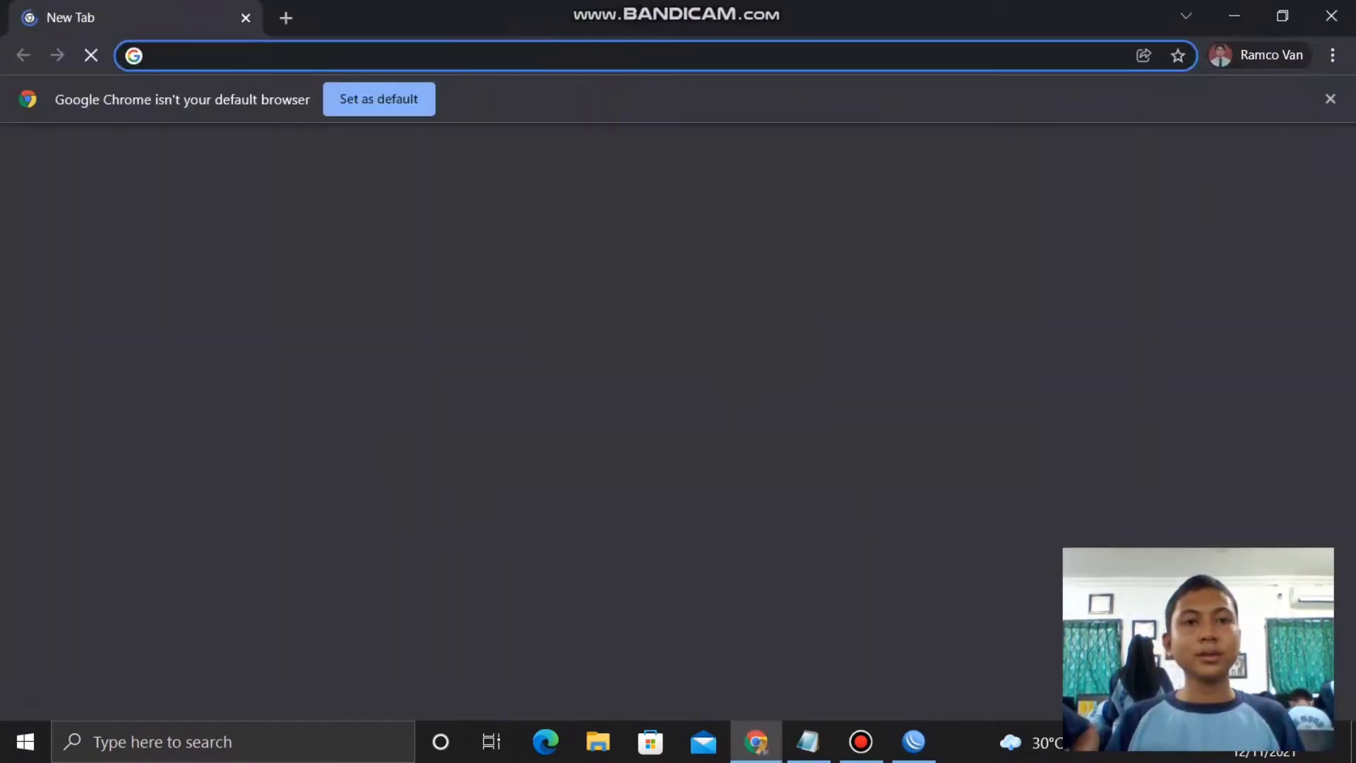
text(MI)
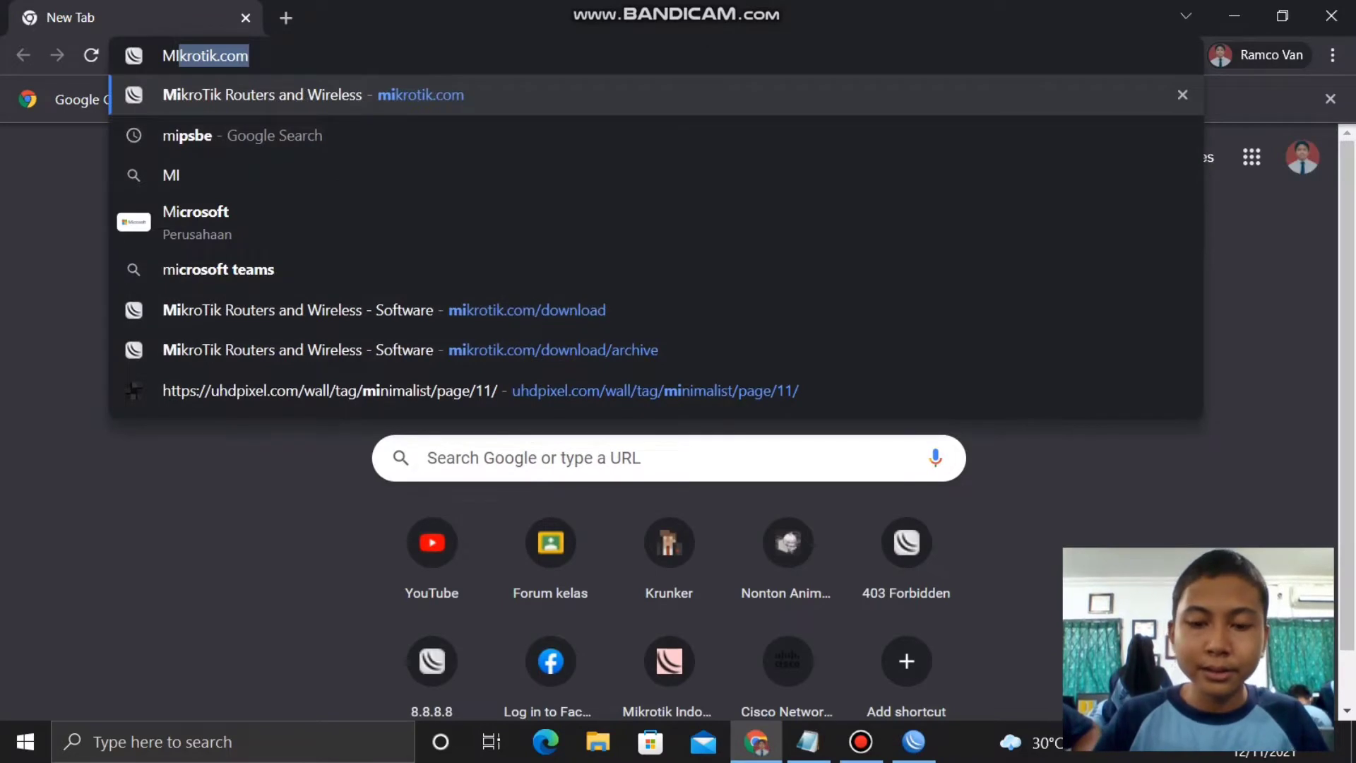
text(PIS)
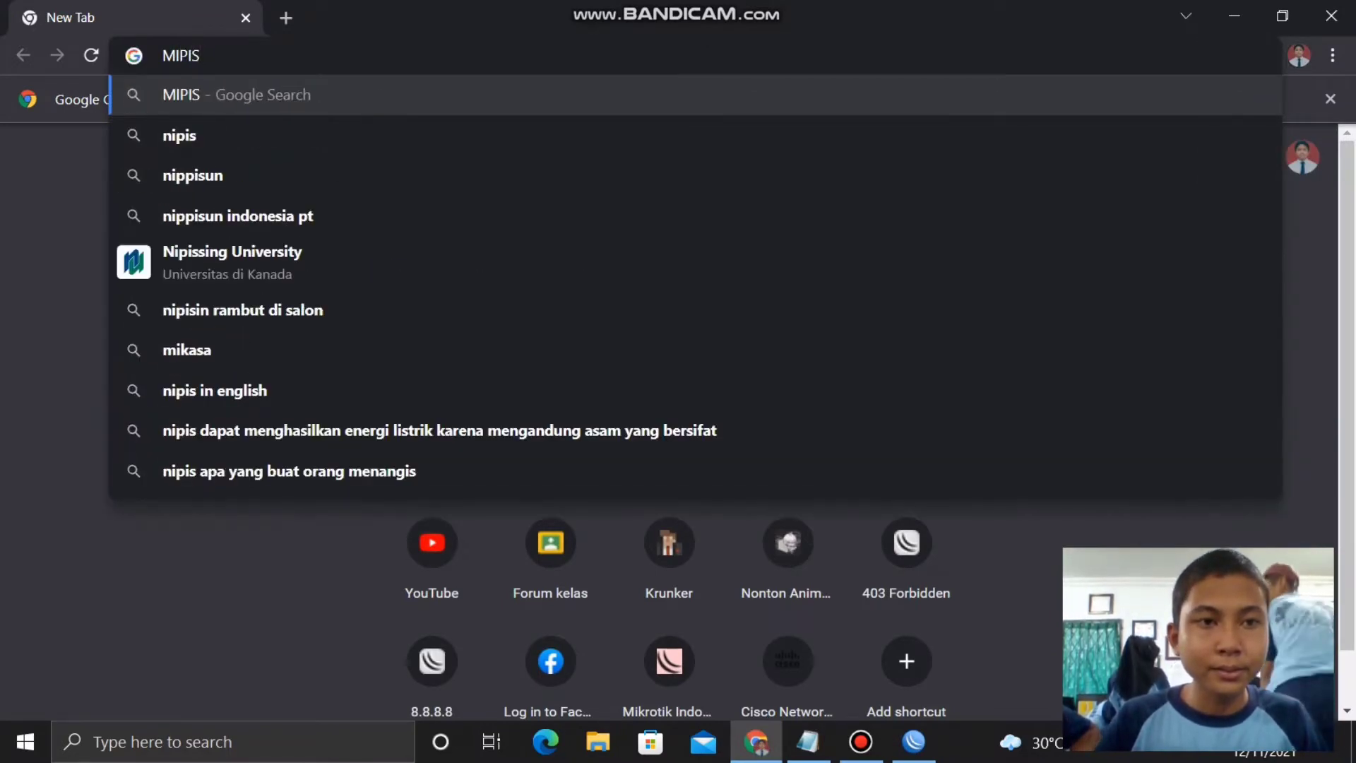
key(BackSpace)
key(BackSpace)
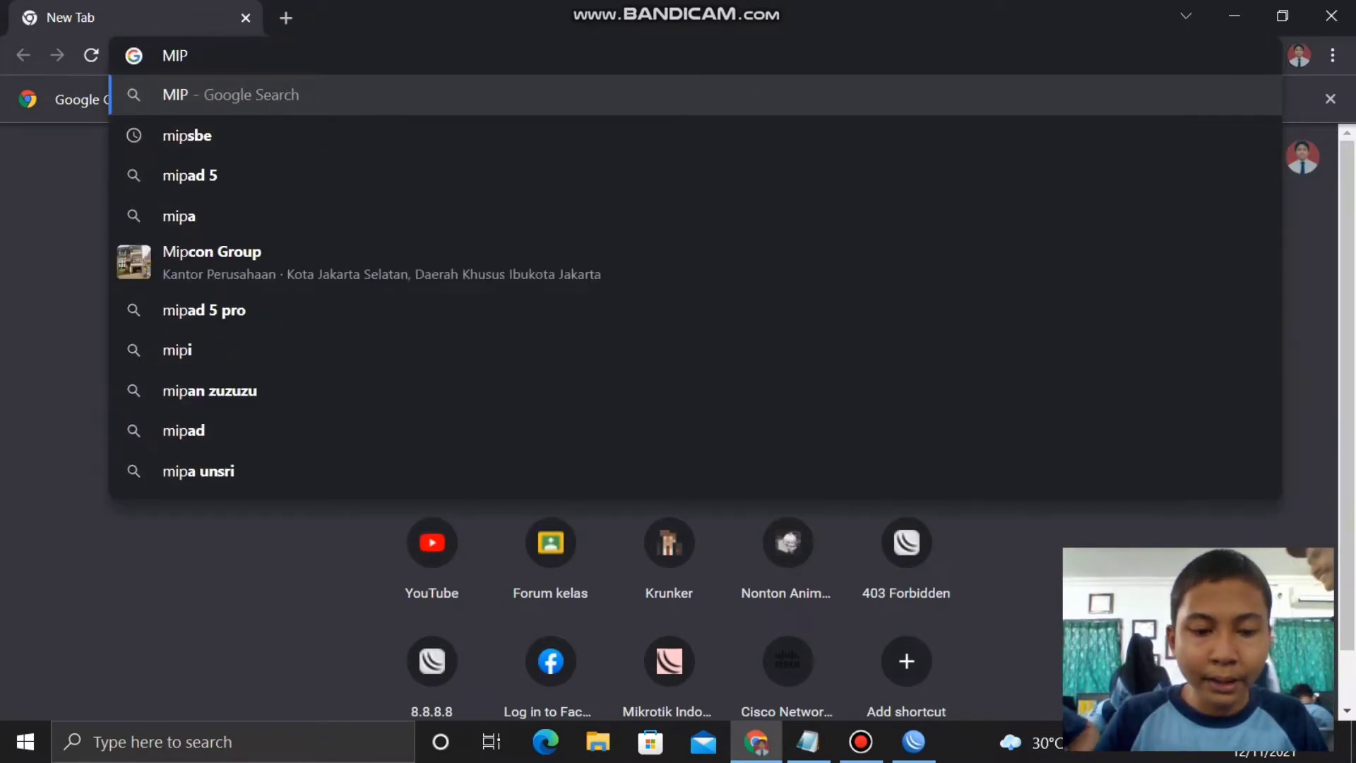
text(Sbe)
key(Return)
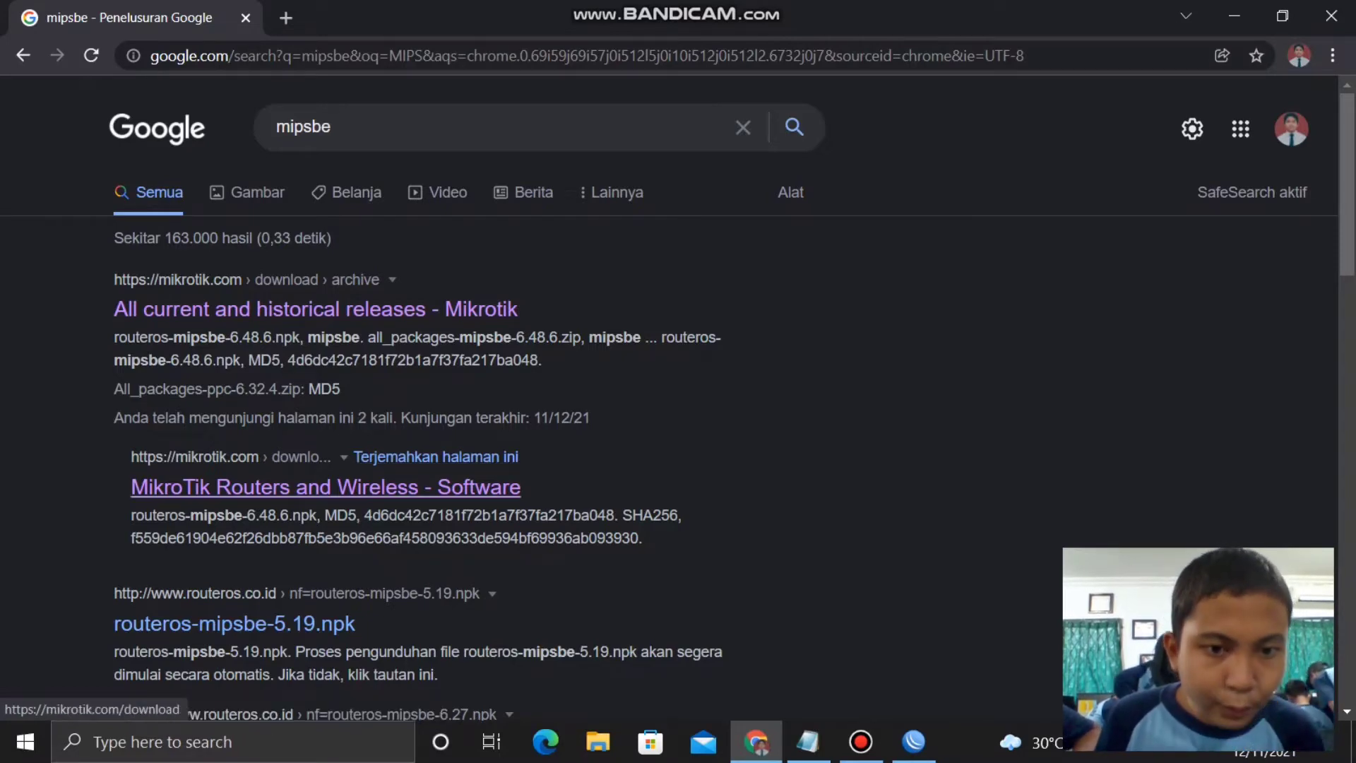
click(325, 486)
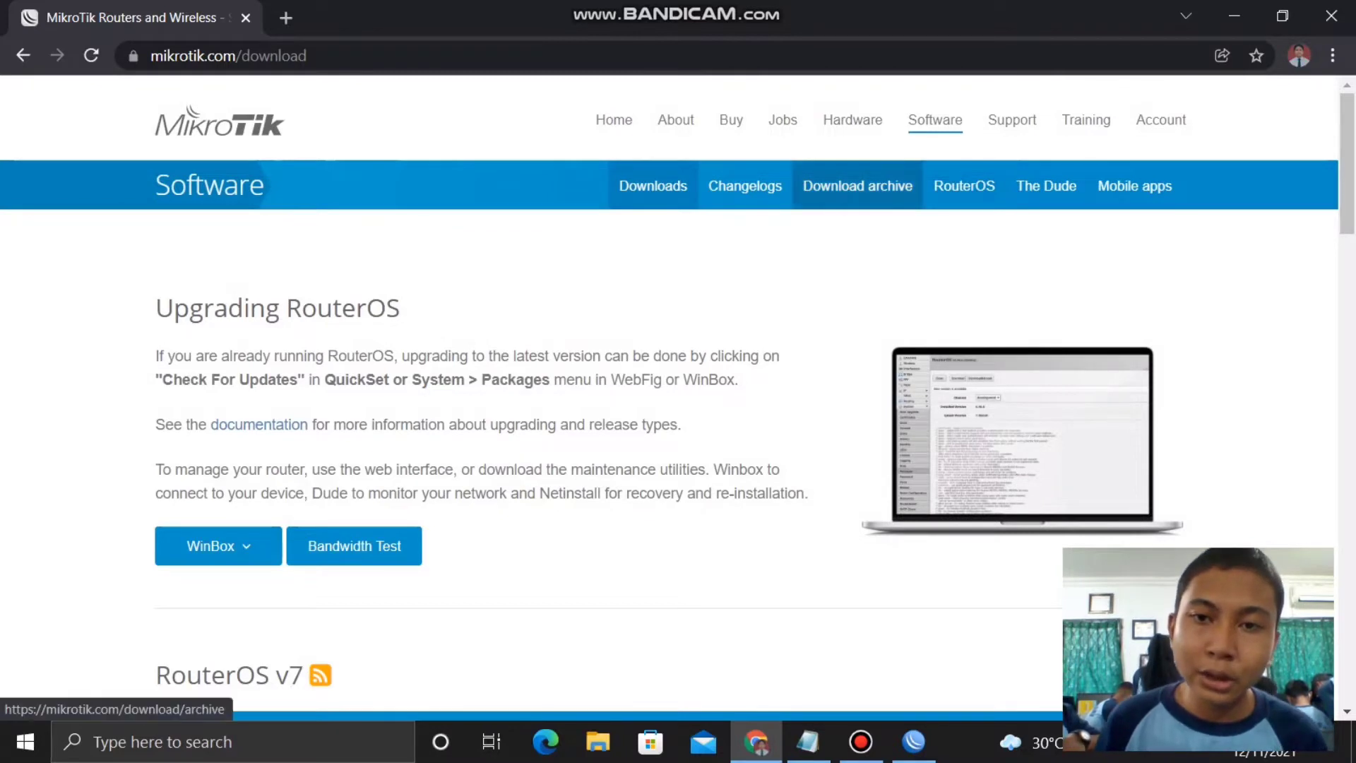
- Find Release 6.45.9 in MikroTik's download archive and download all_packages-mipsbe-6.45.9.zip
click(857, 186)
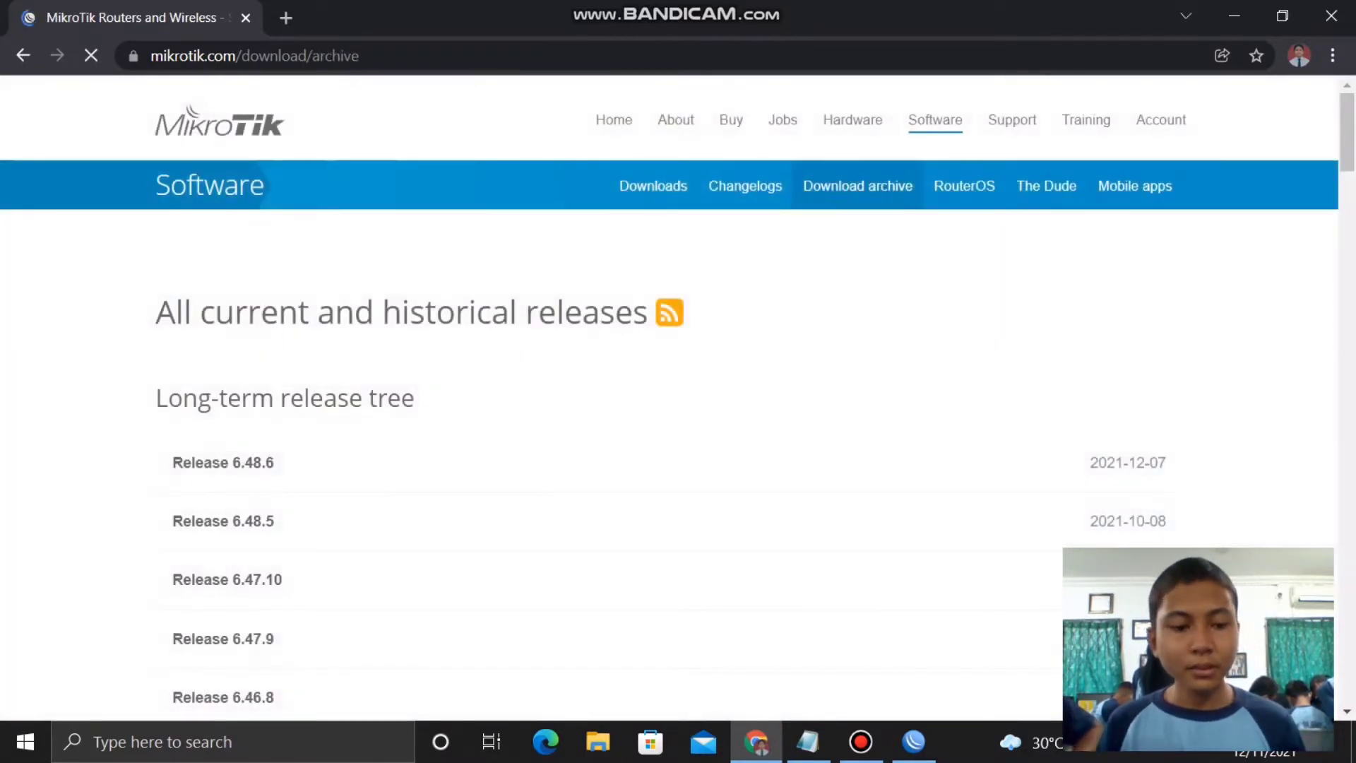
key(ctrl+f)
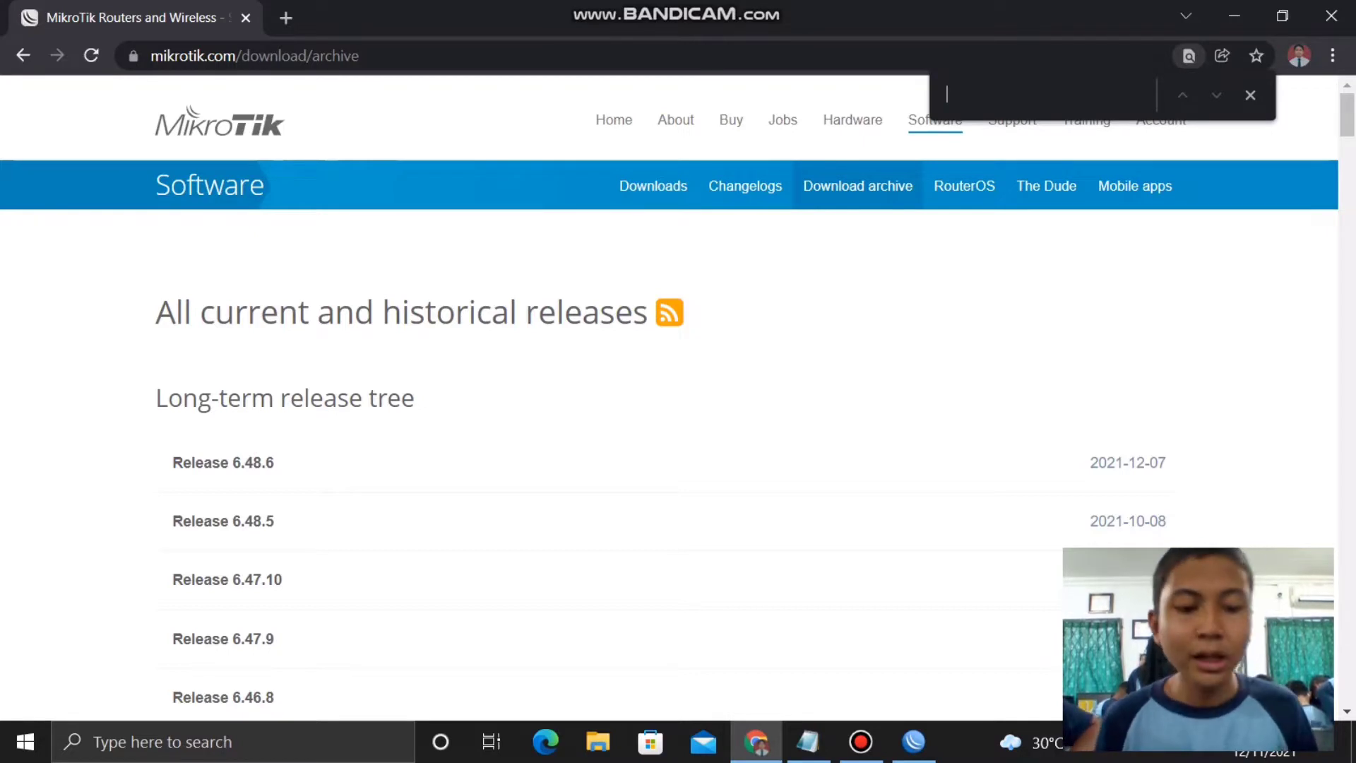
key(ctrl+v)
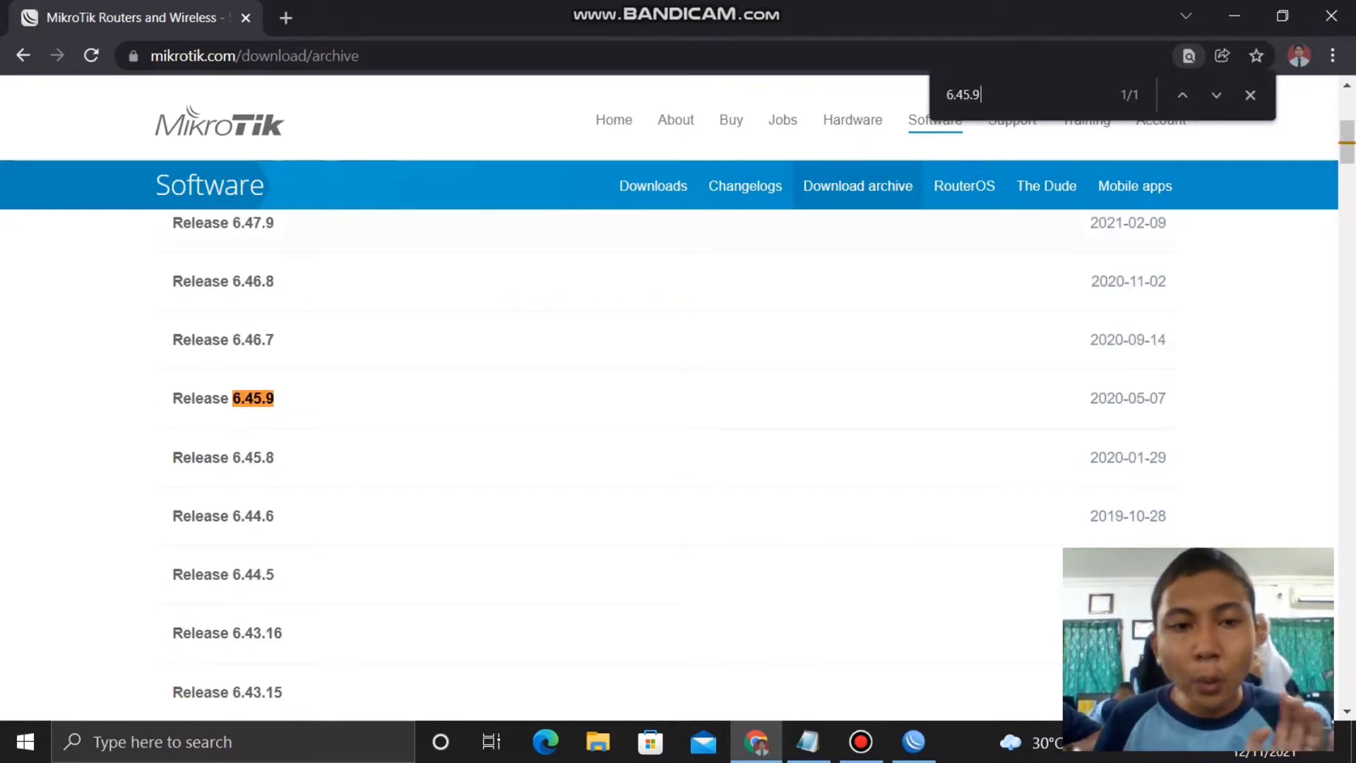
click(223, 397)
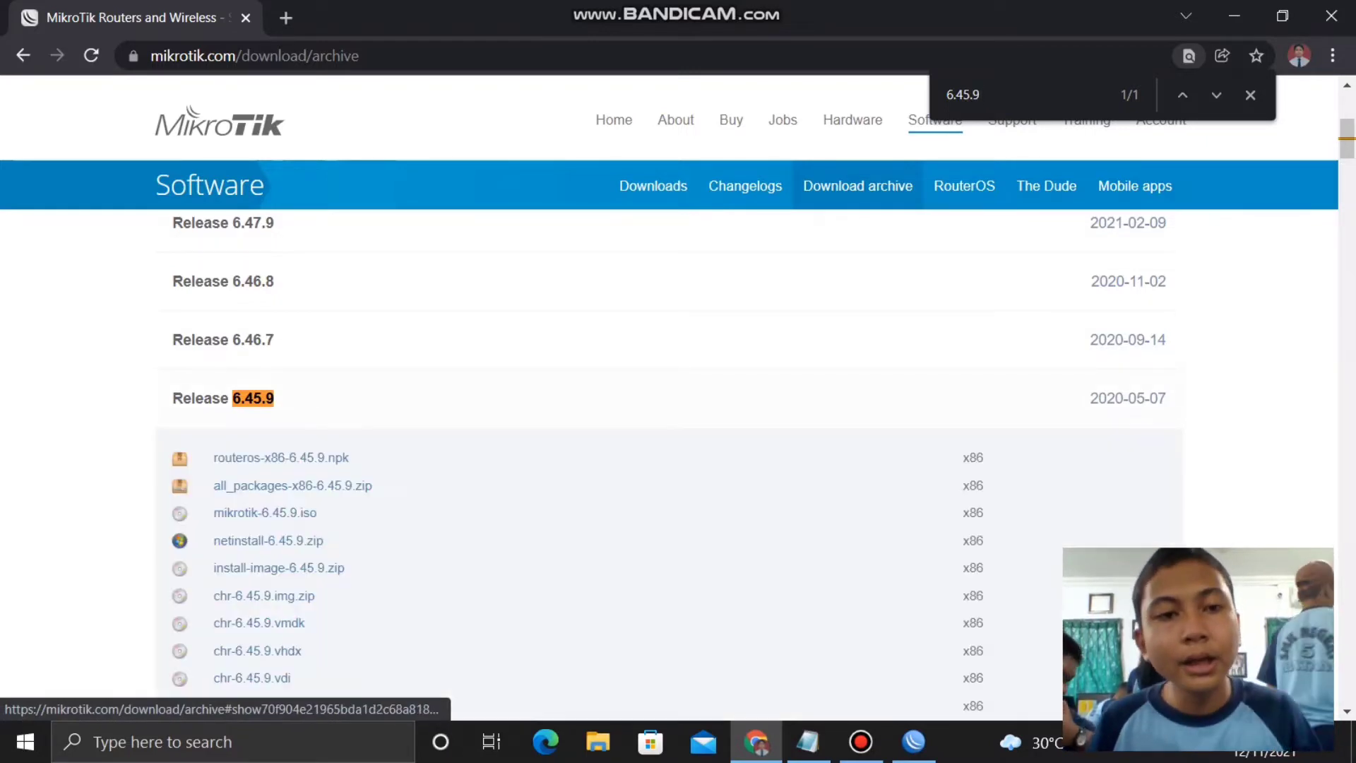
scroll(282, 396, down, 10)
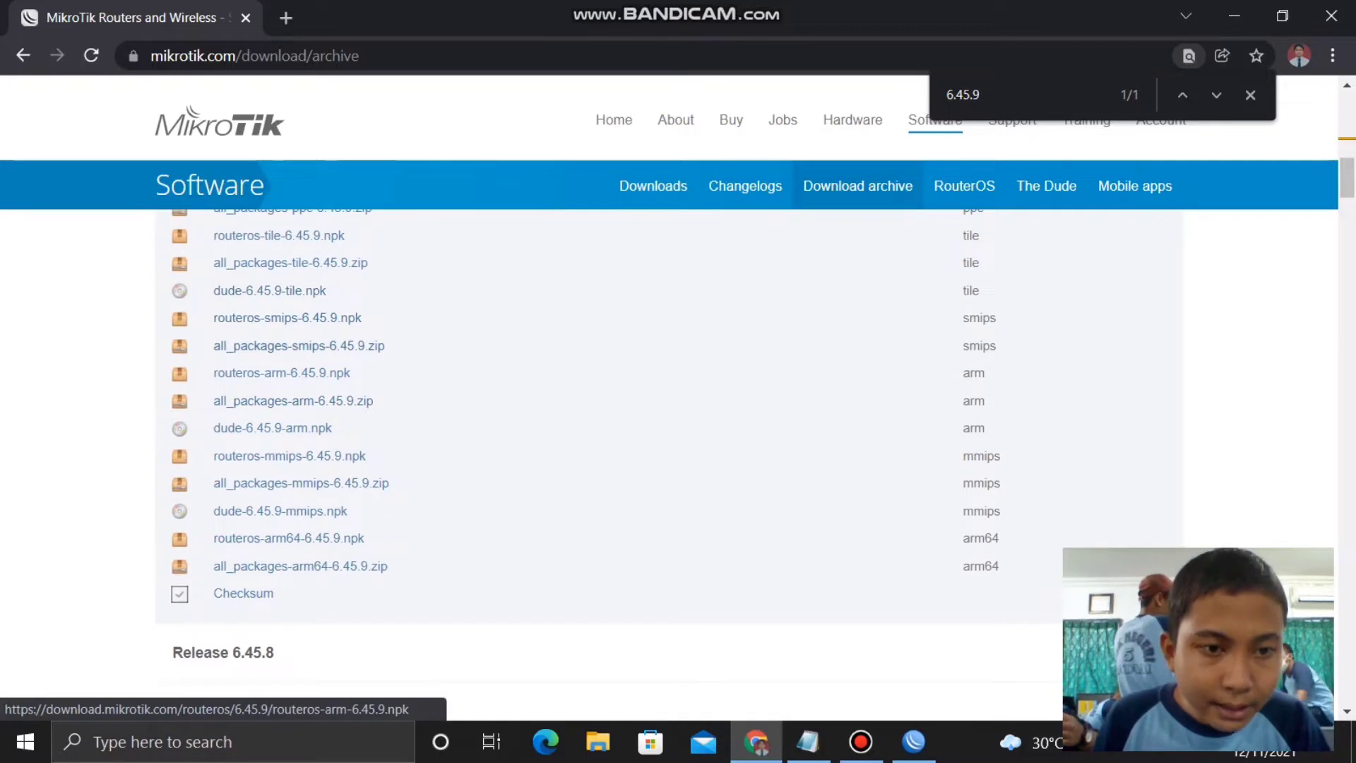
scroll(586, 459, up, 2)
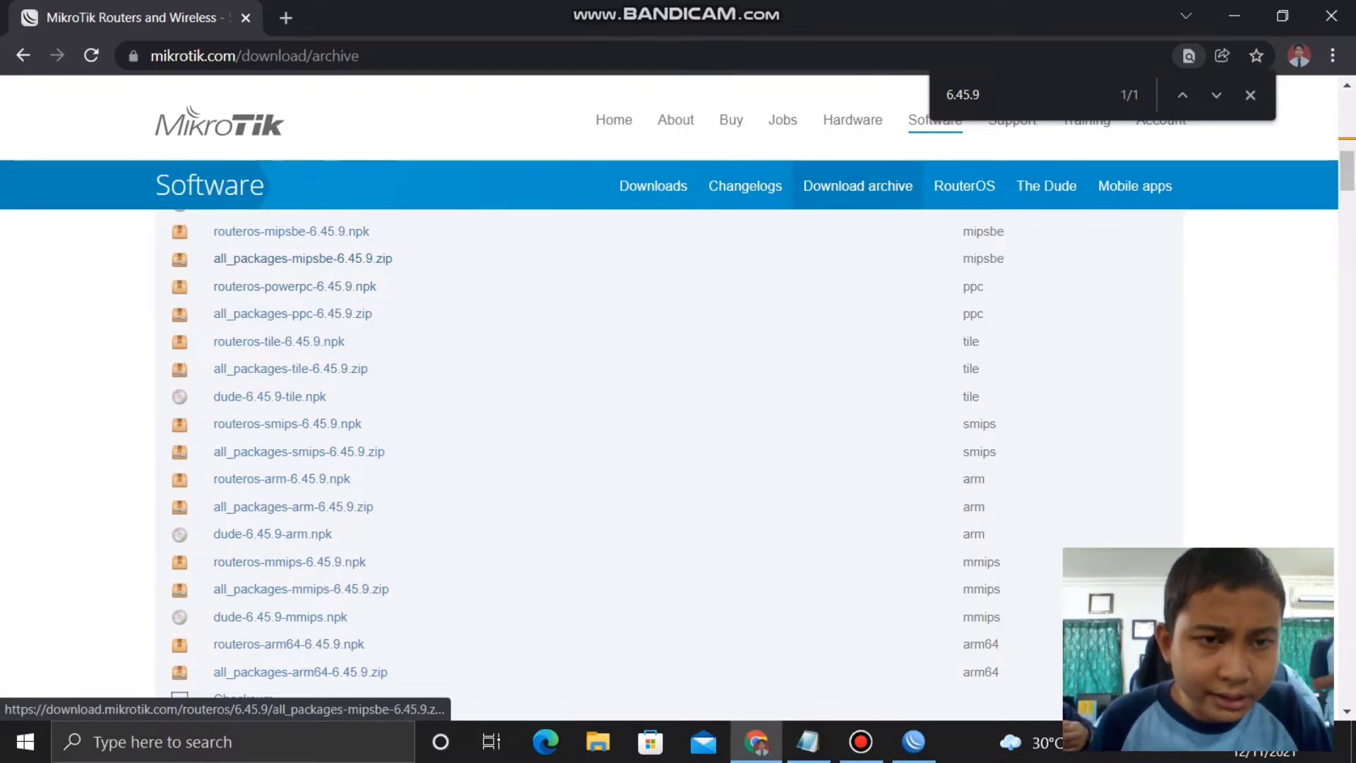
click(302, 259)
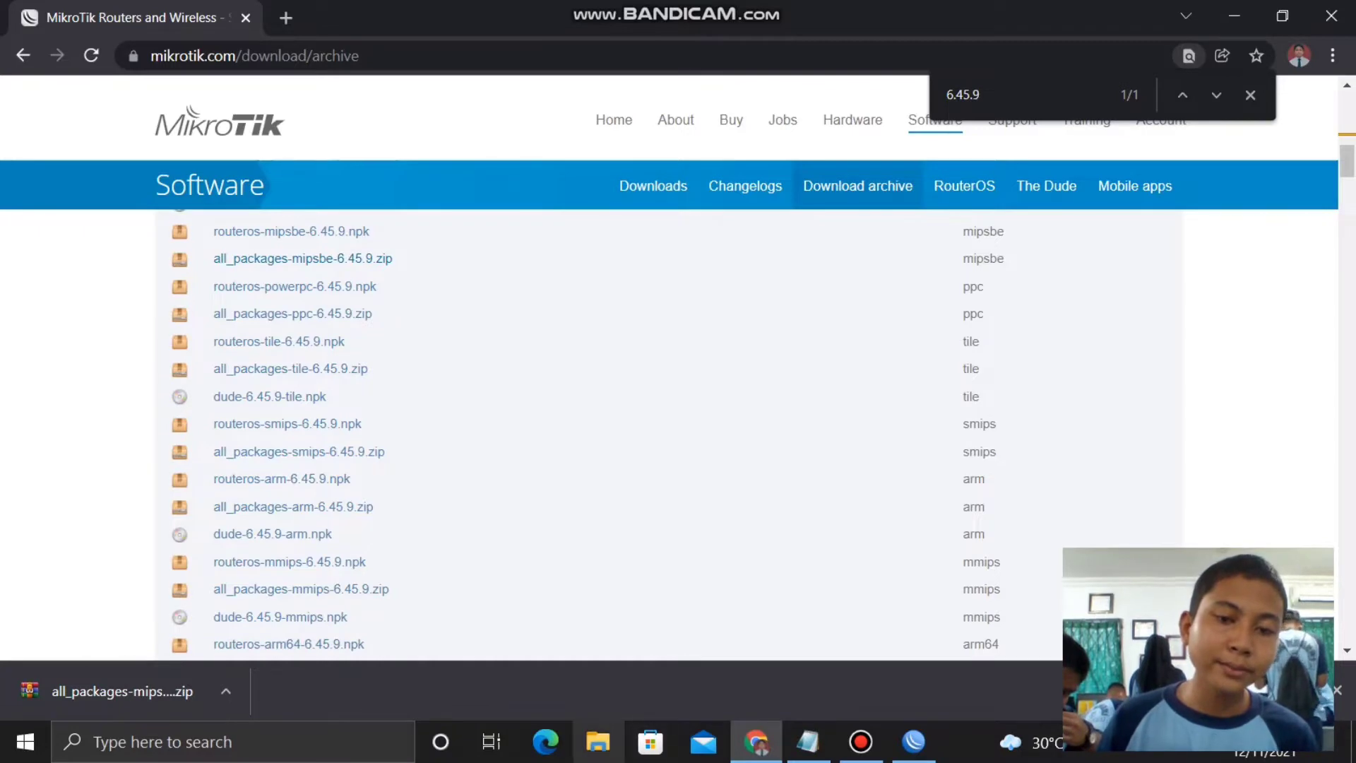
click(597, 741)
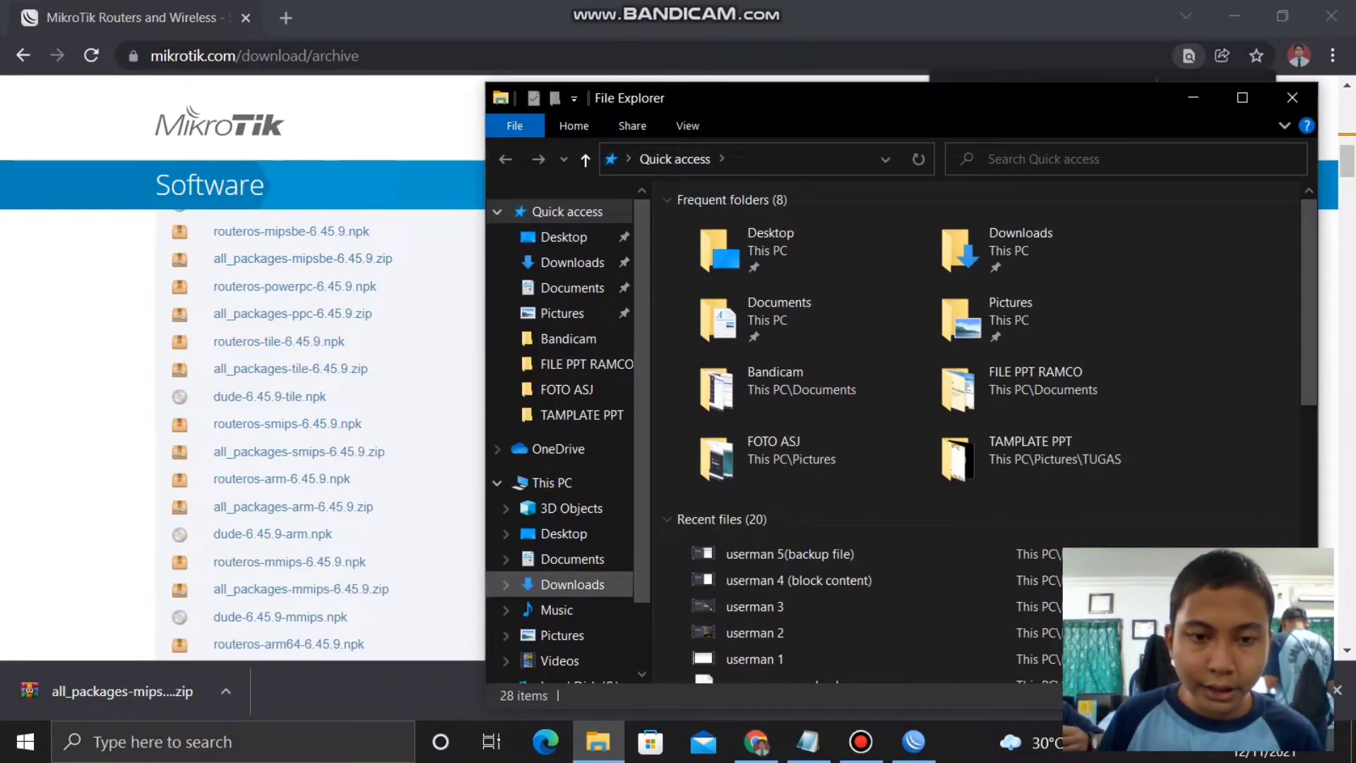
- Show the Downloads folder with the new all_packages-mipsbe-6.45.9 (2) zip, then return to WinBox
click(572, 585)
click(773, 253)
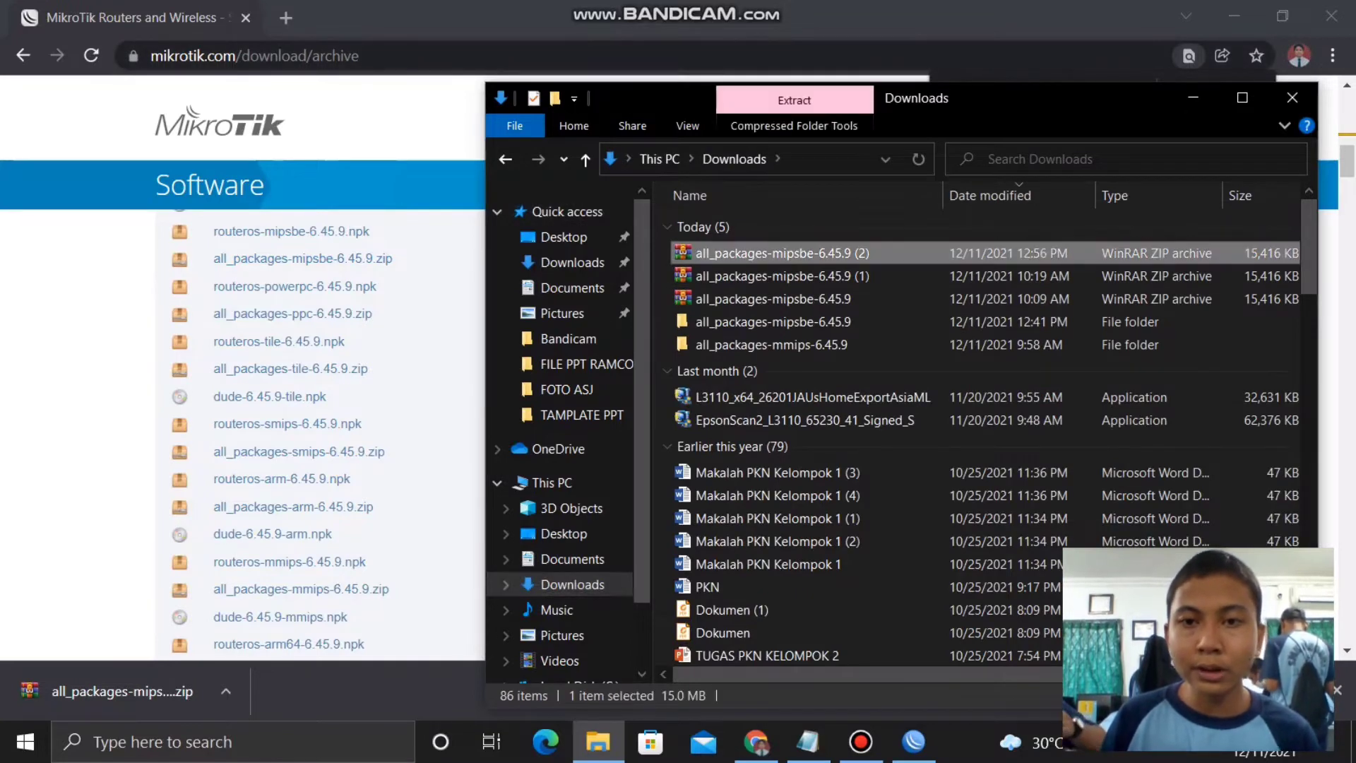
right_click(774, 247)
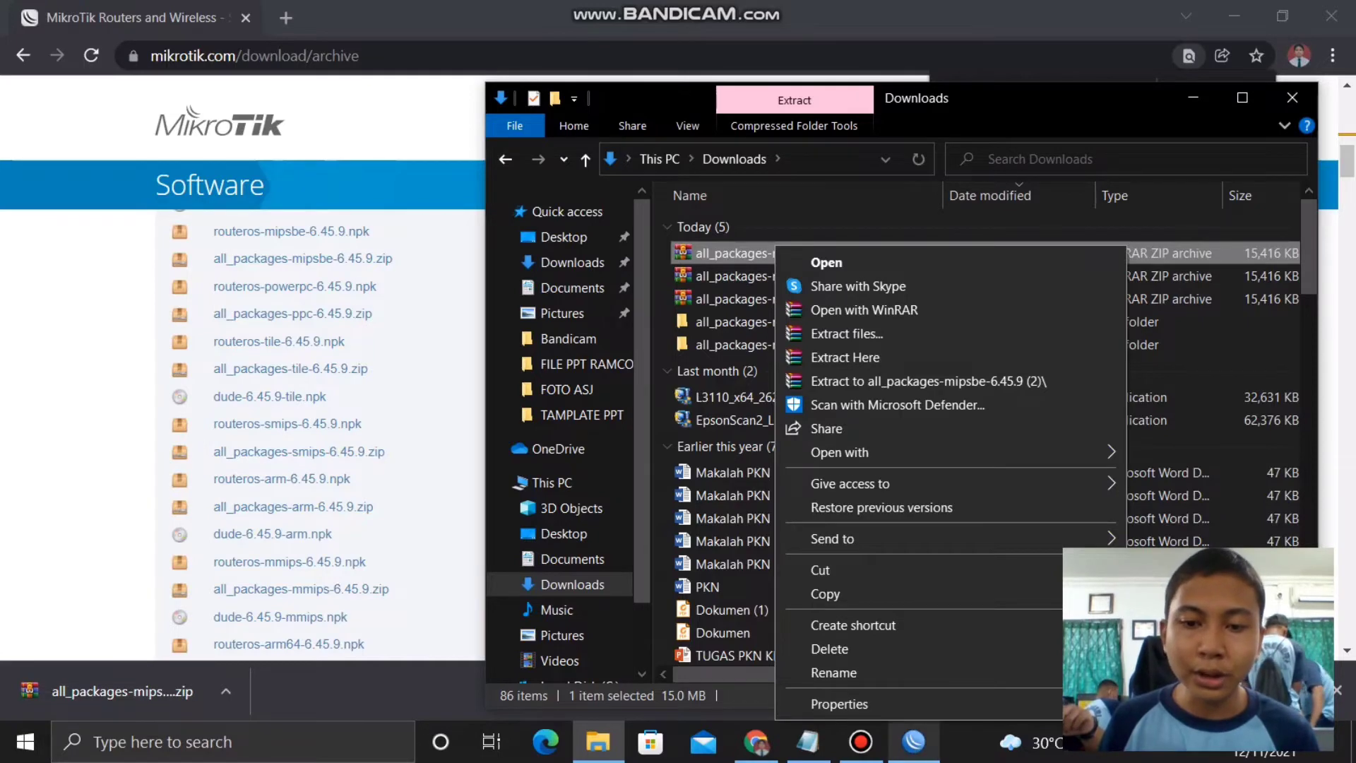
click(913, 742)
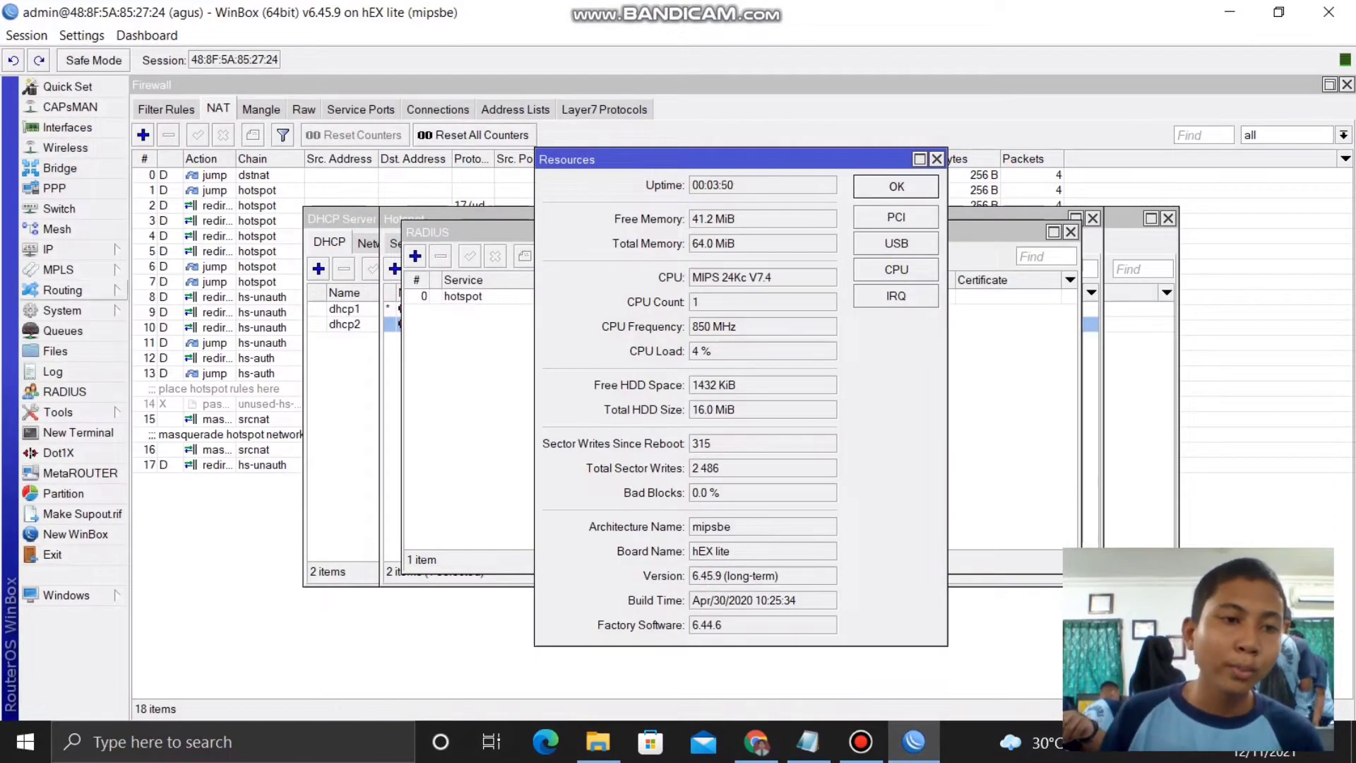
- Upload user-manager-6.45.9-mipsbe.npk from the all_packages-mipsbe-6.45.9 folder to the router's files
click(55, 351)
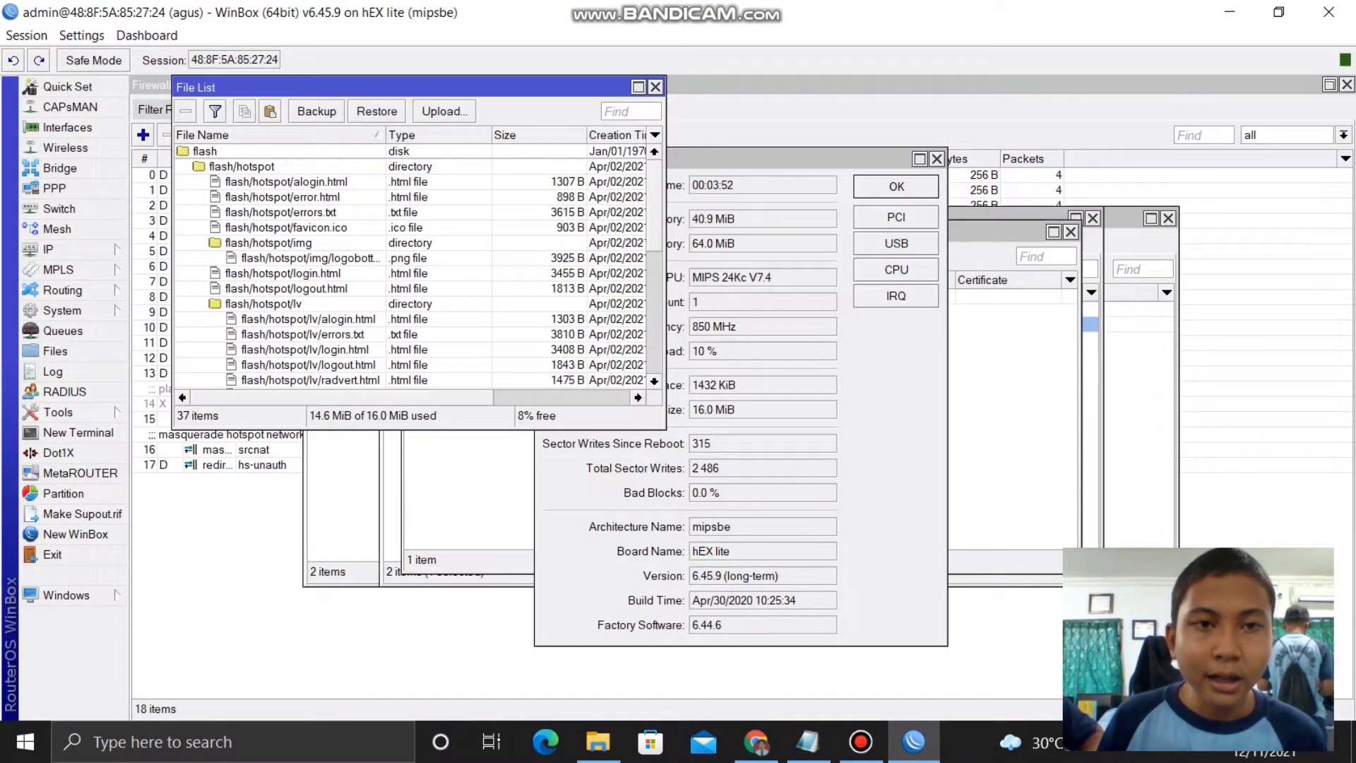
click(444, 111)
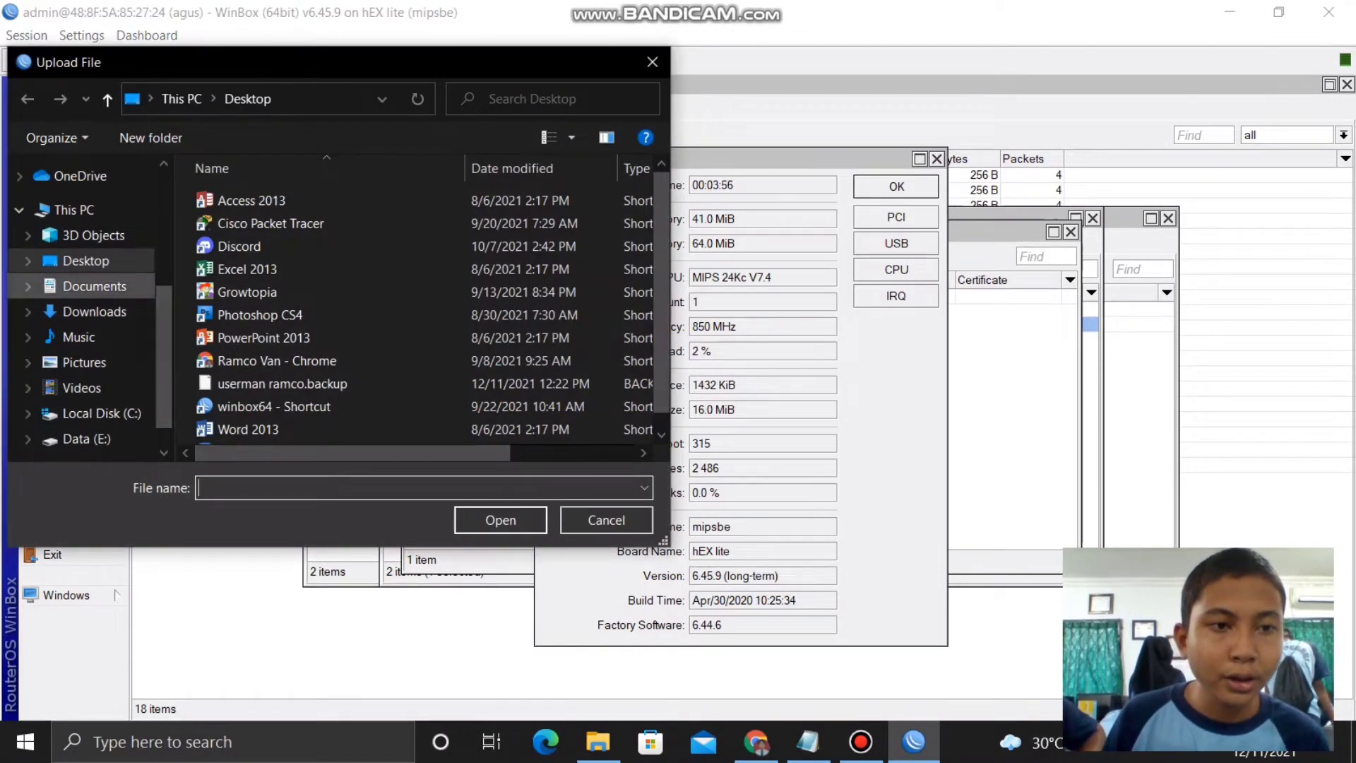
click(94, 312)
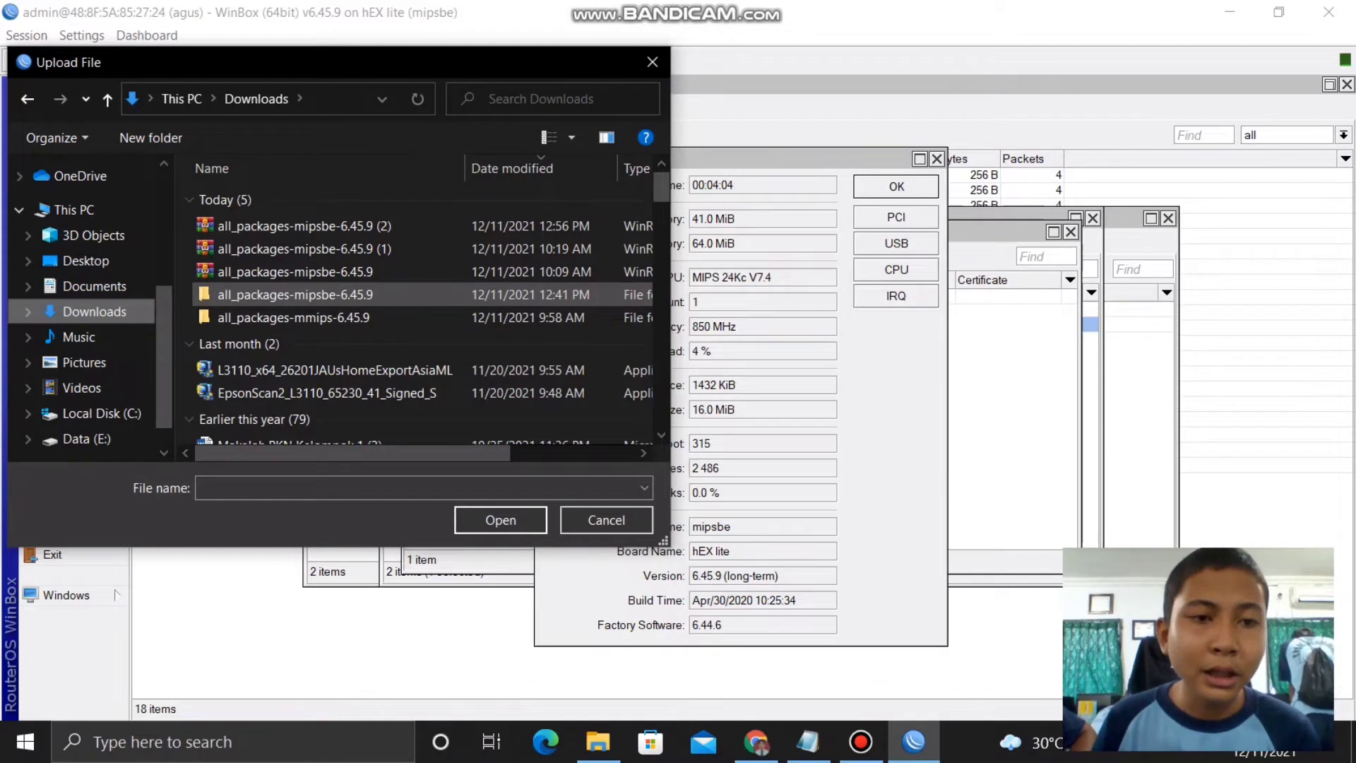
double_click(297, 293)
scroll(297, 294, down, 3)
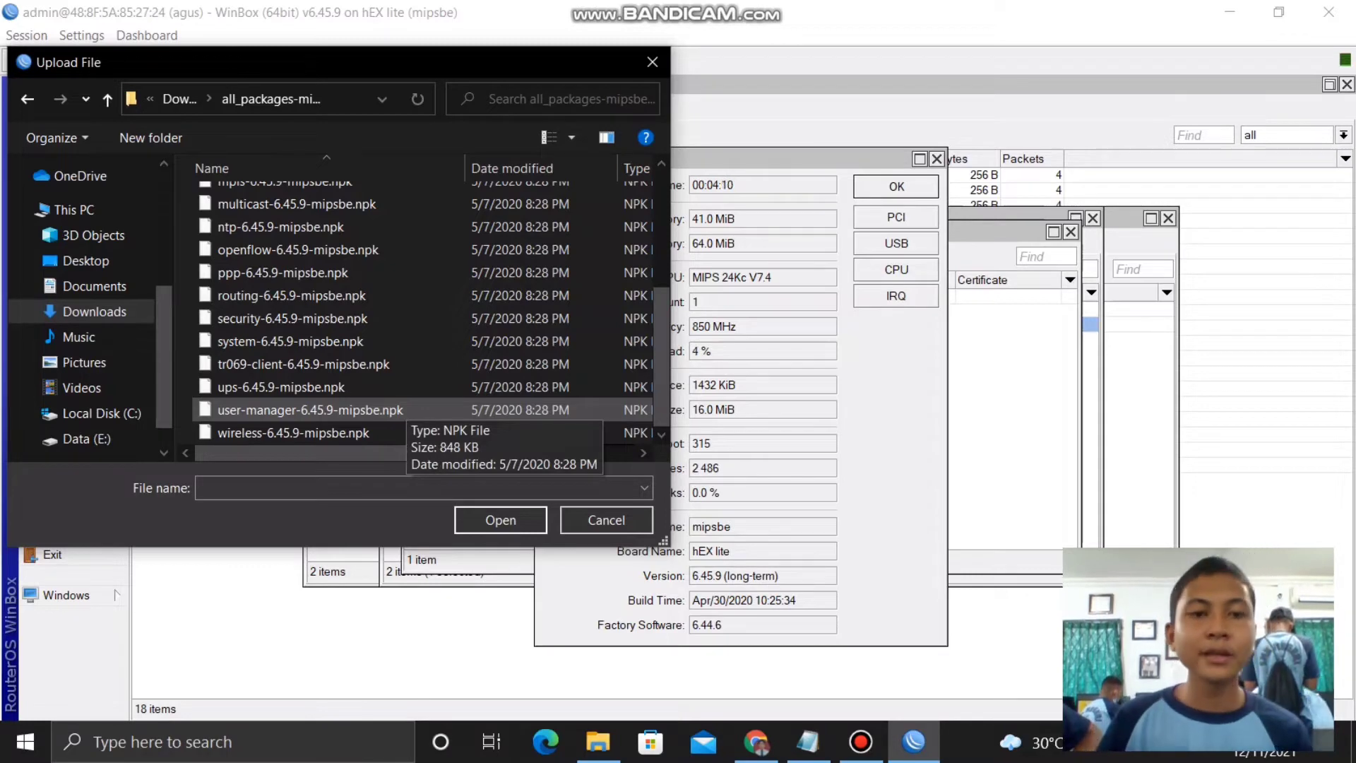
click(395, 410)
click(500, 520)
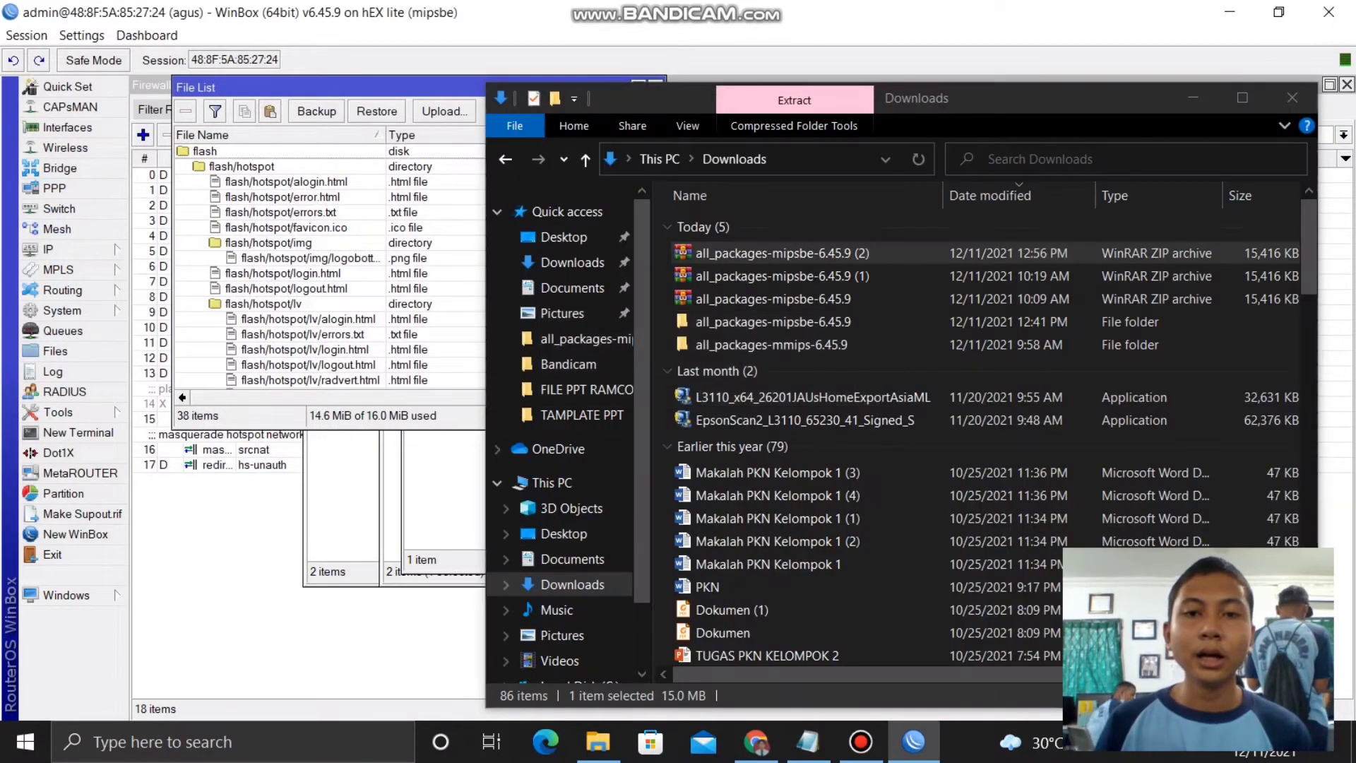
click(1292, 98)
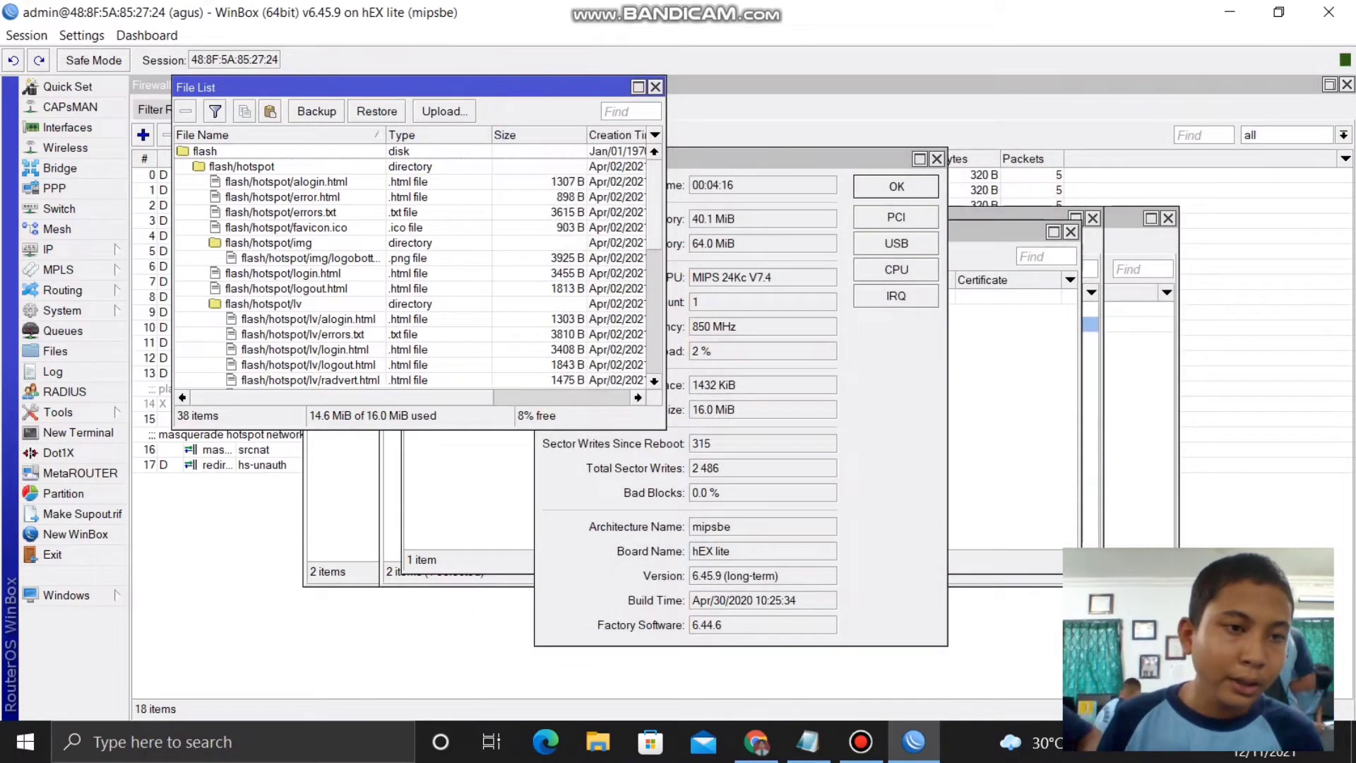
- Reboot the router from System > Reboot so the User Manager package installs
click(63, 310)
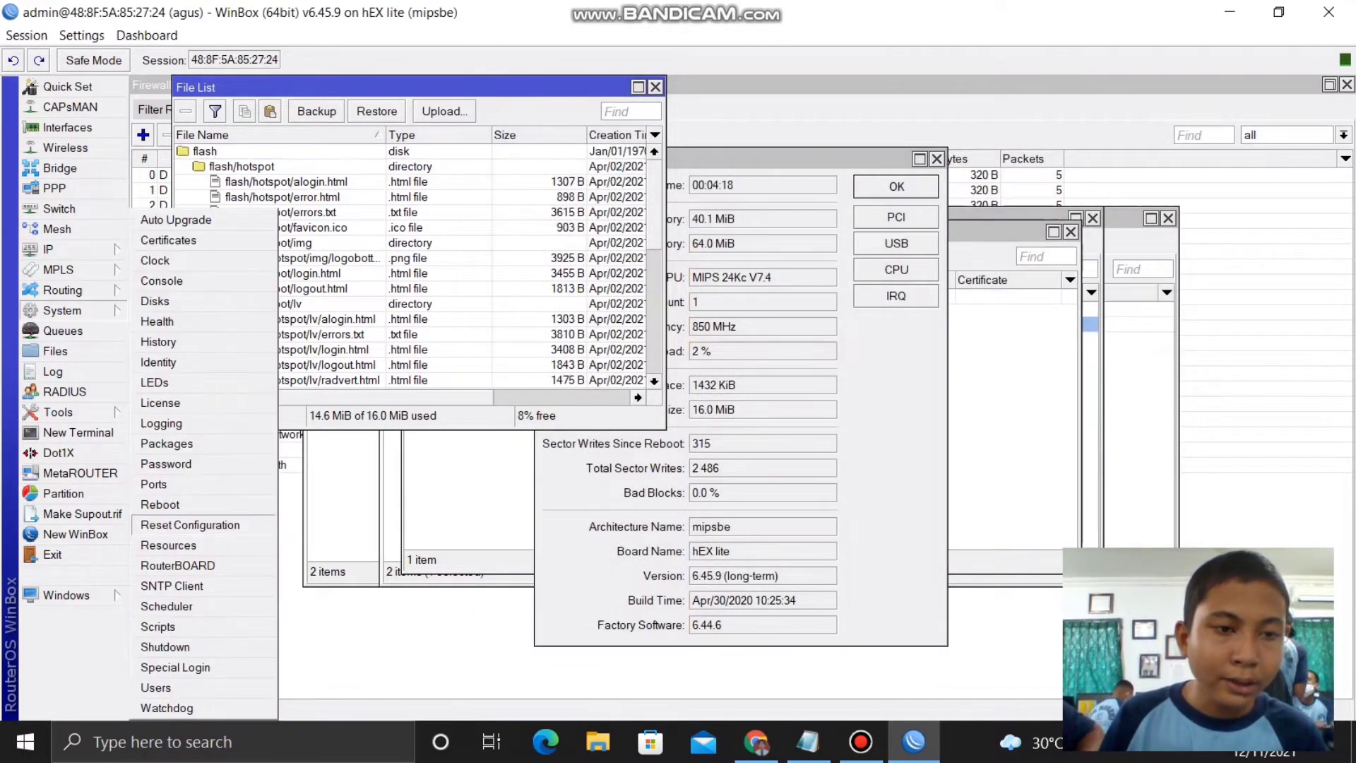
click(160, 504)
key(Return)
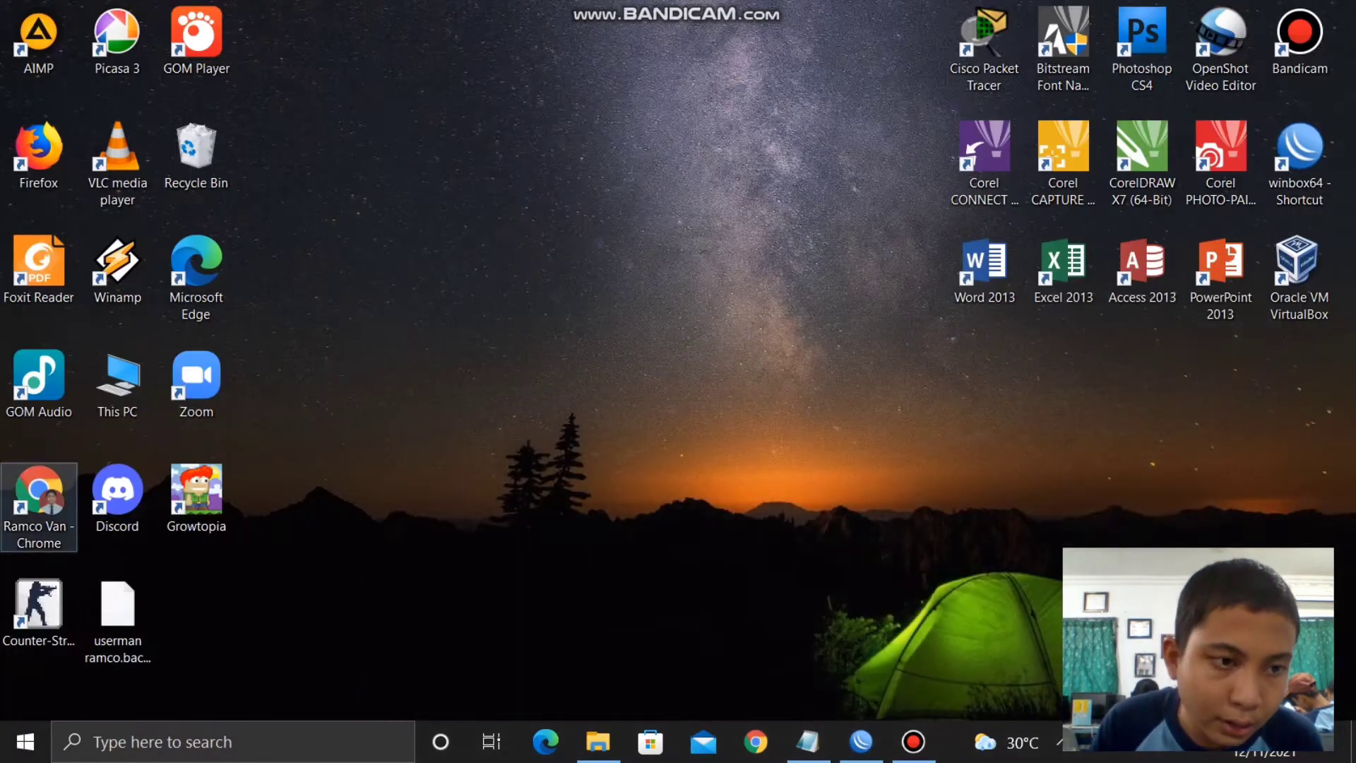
double_click(39, 503)
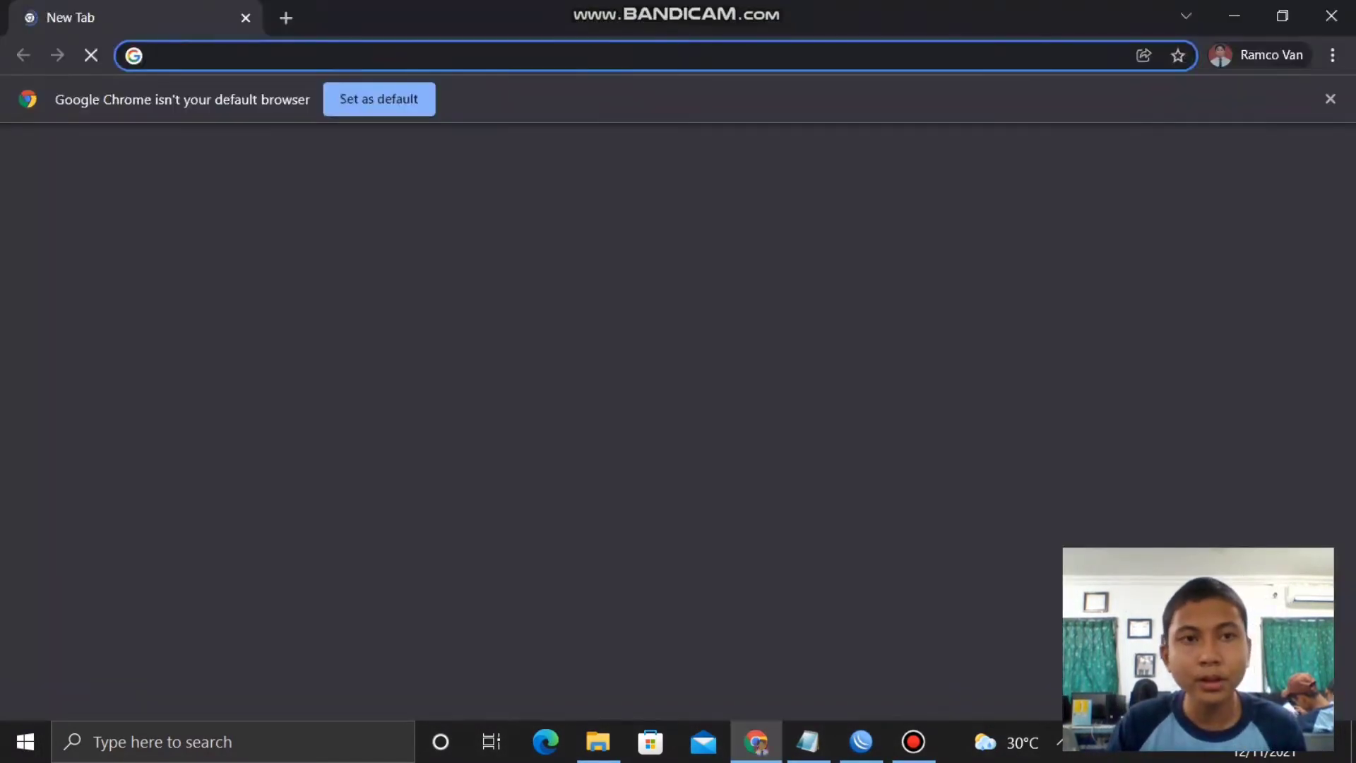
- Load 192.168.0.1/userman in Chrome and sign in to User Manager with the login name
text(192)
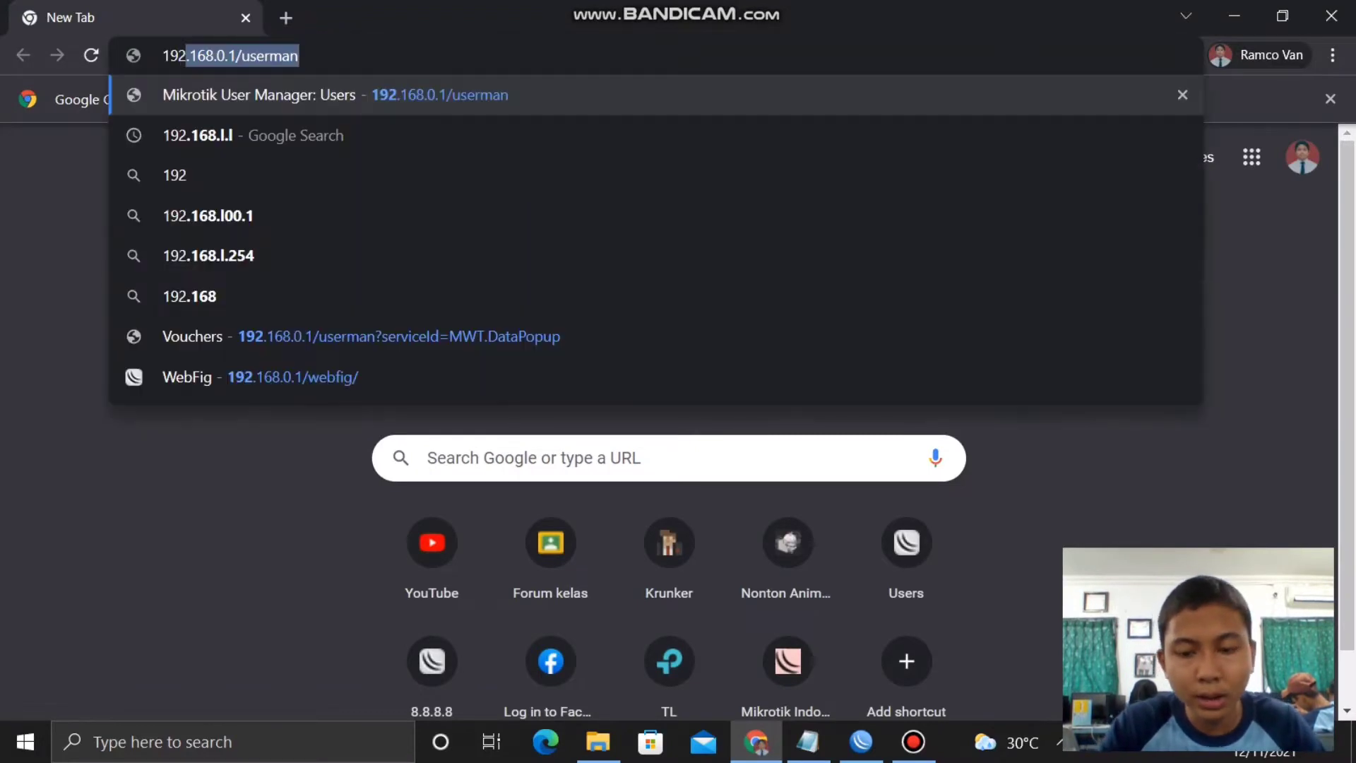
text(.168.0.)
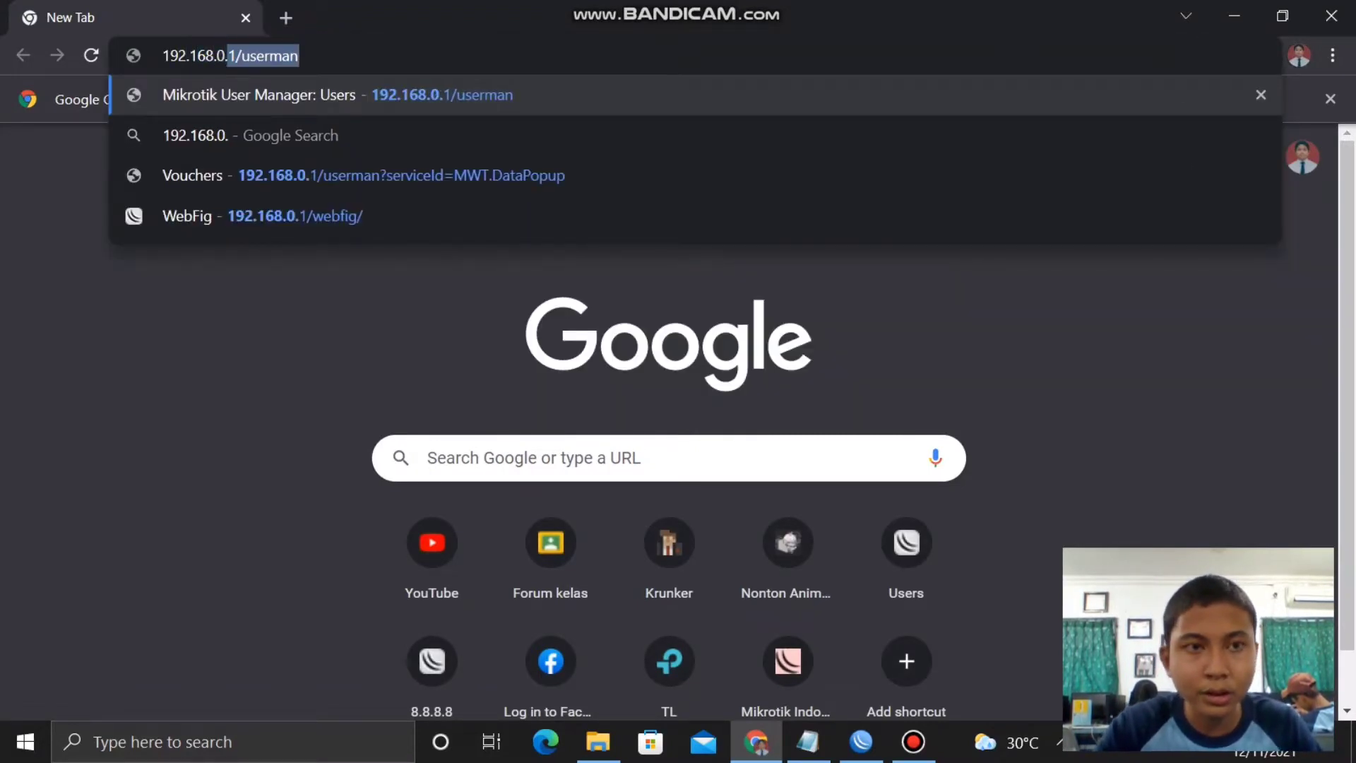
text(1/user)
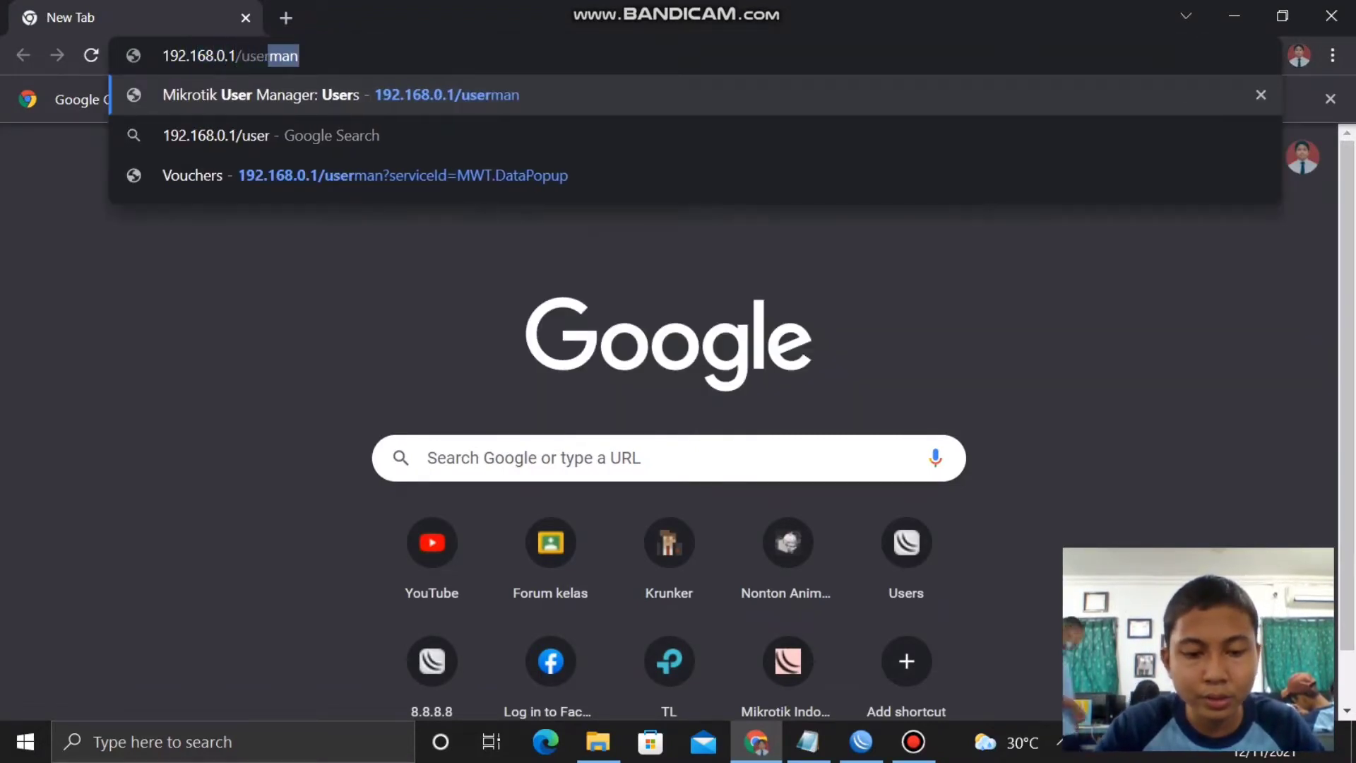
text(man)
key(Return)
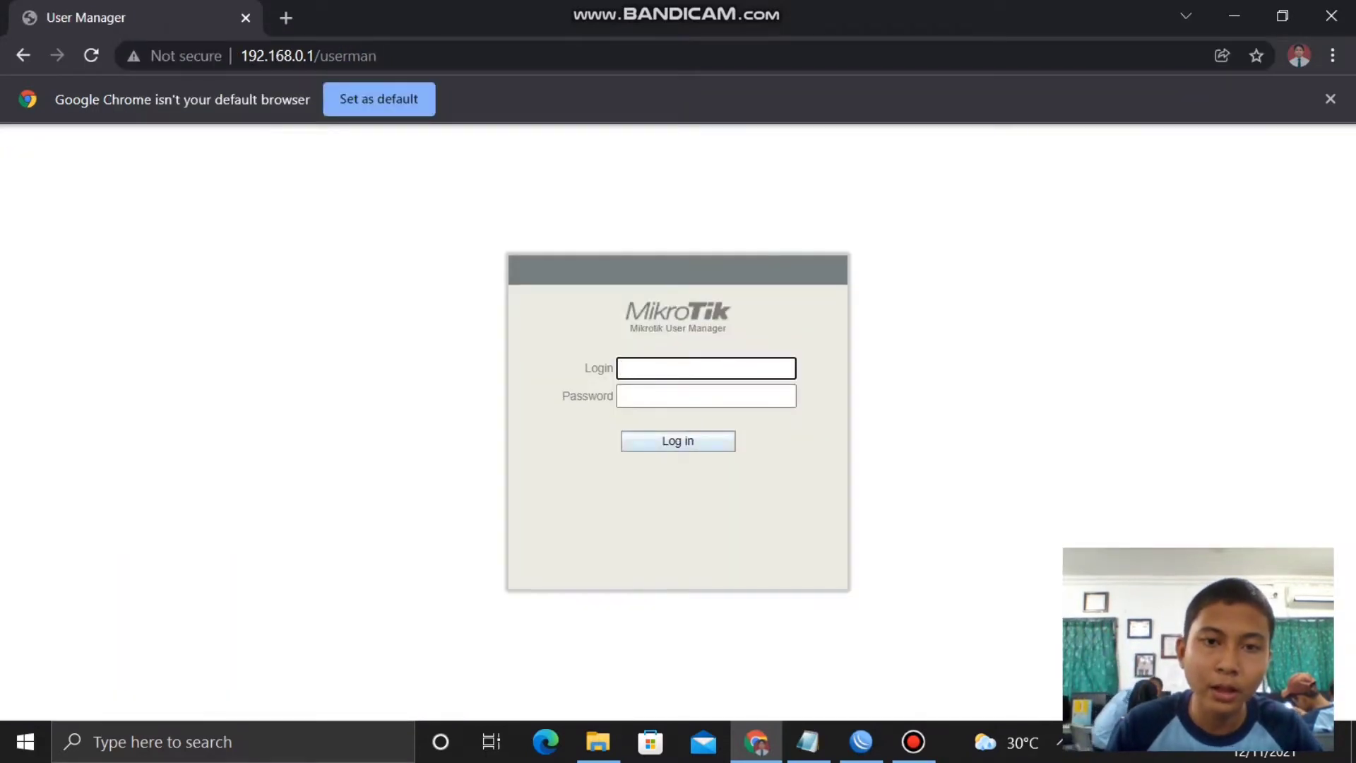
text(admin)
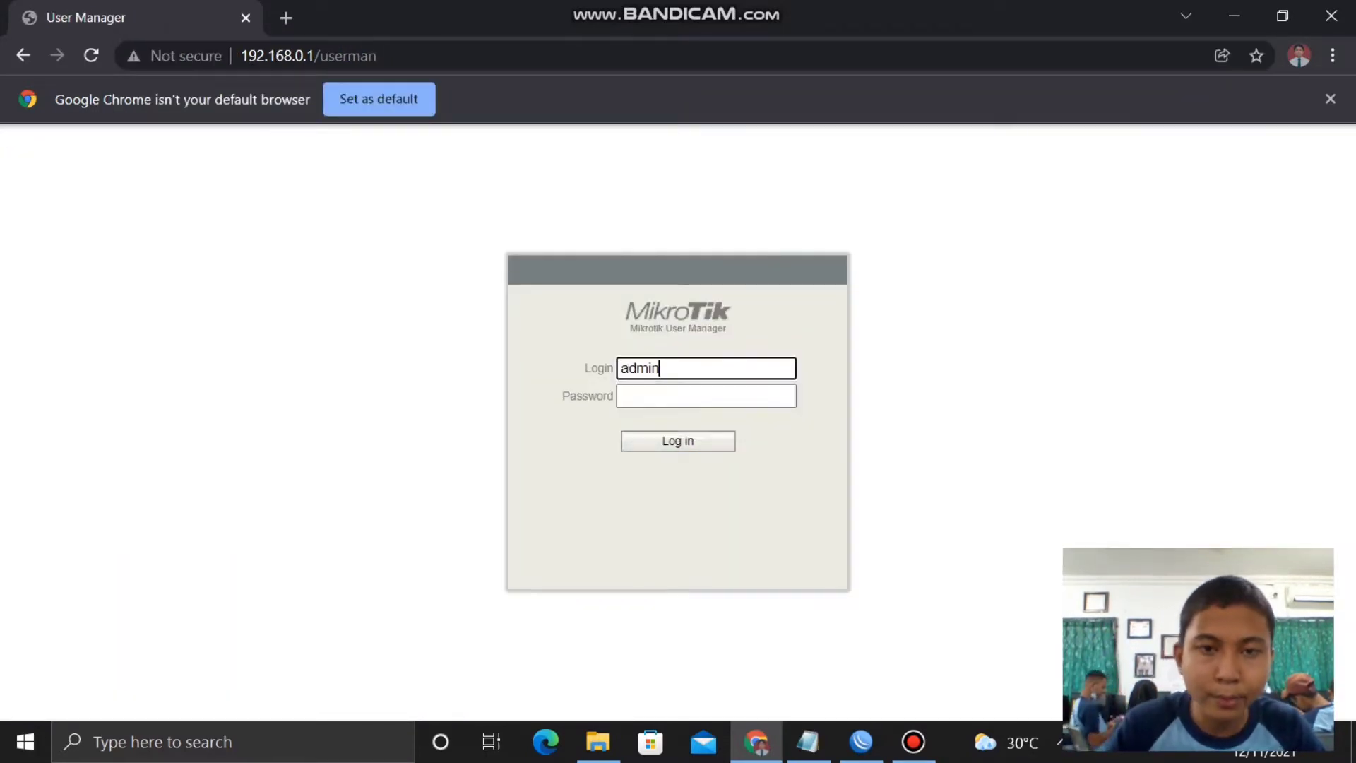
key(Return)
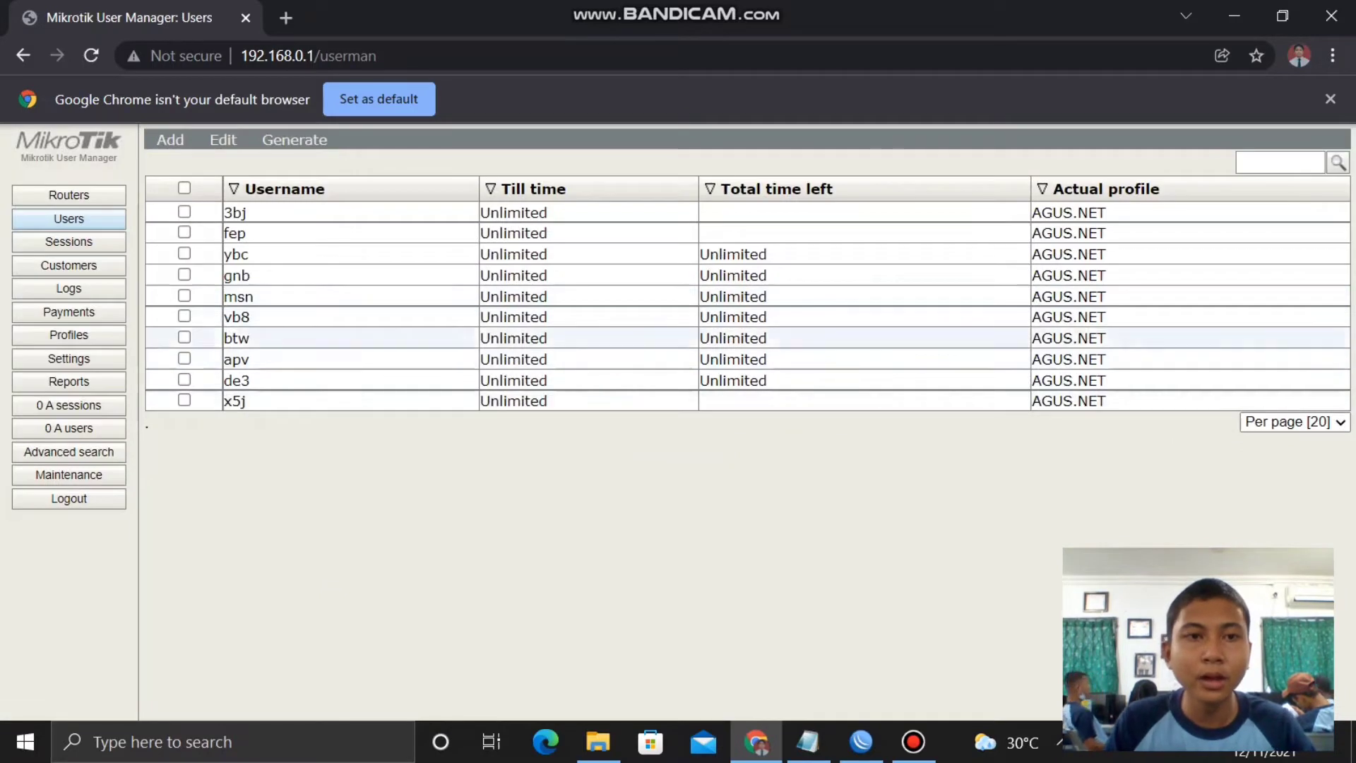
- Remove all ten users from User Manager
click(184, 188)
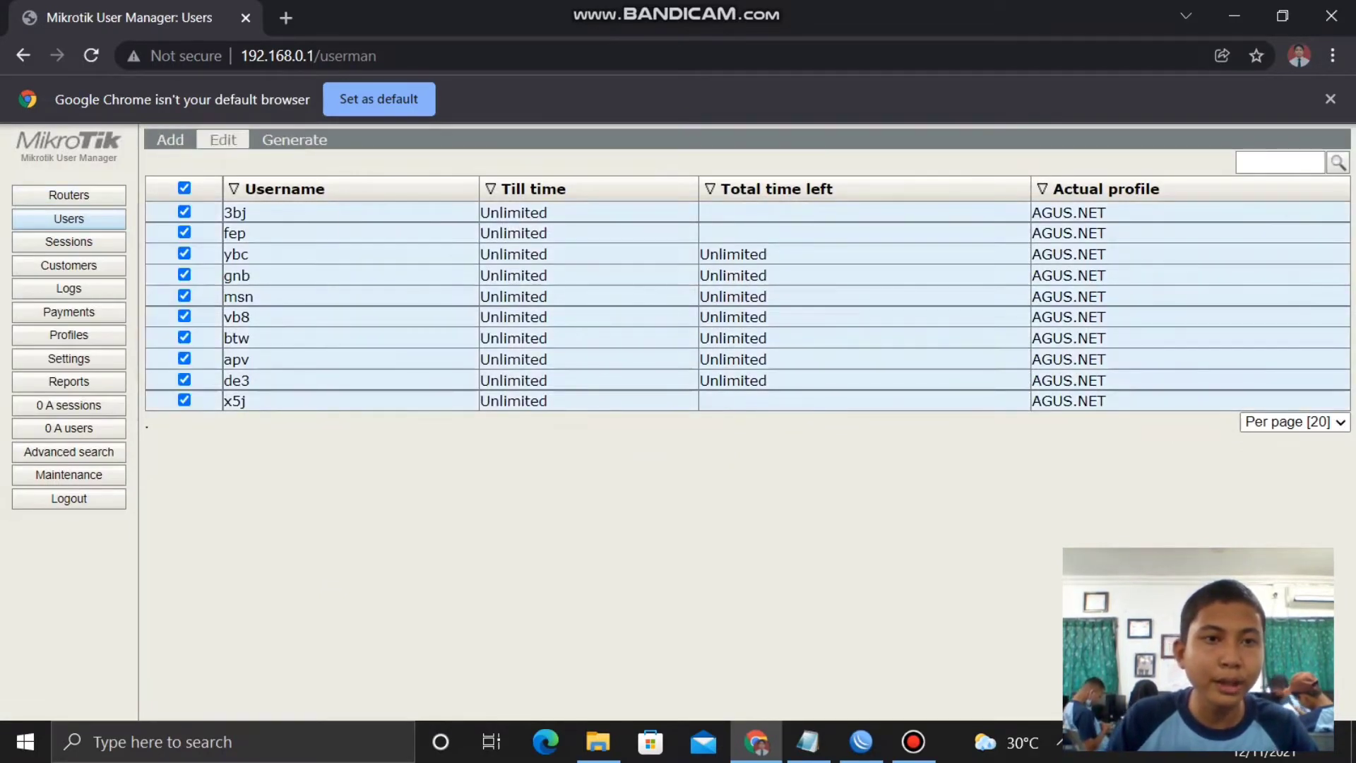
click(223, 140)
click(241, 219)
click(781, 172)
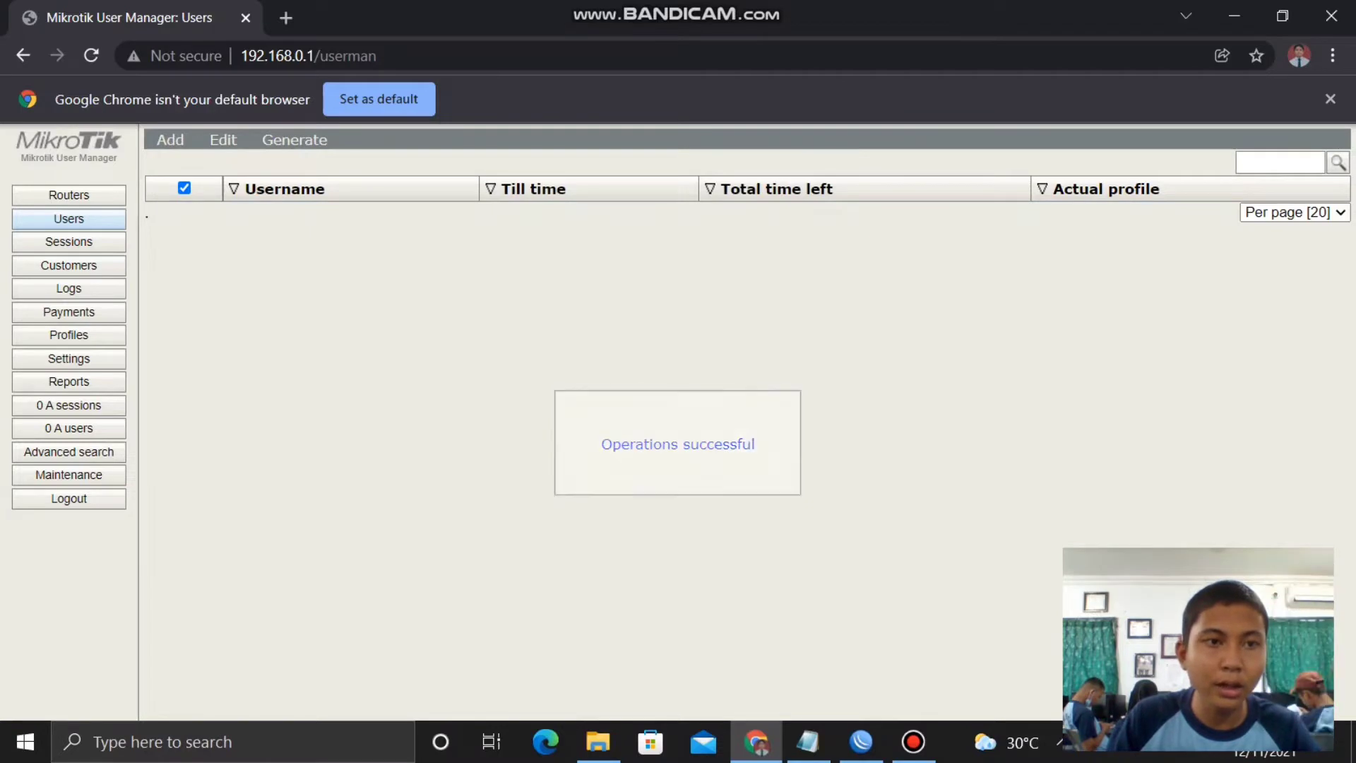
- Enable and then remove the AGUS.NET router entry
click(68, 195)
click(200, 188)
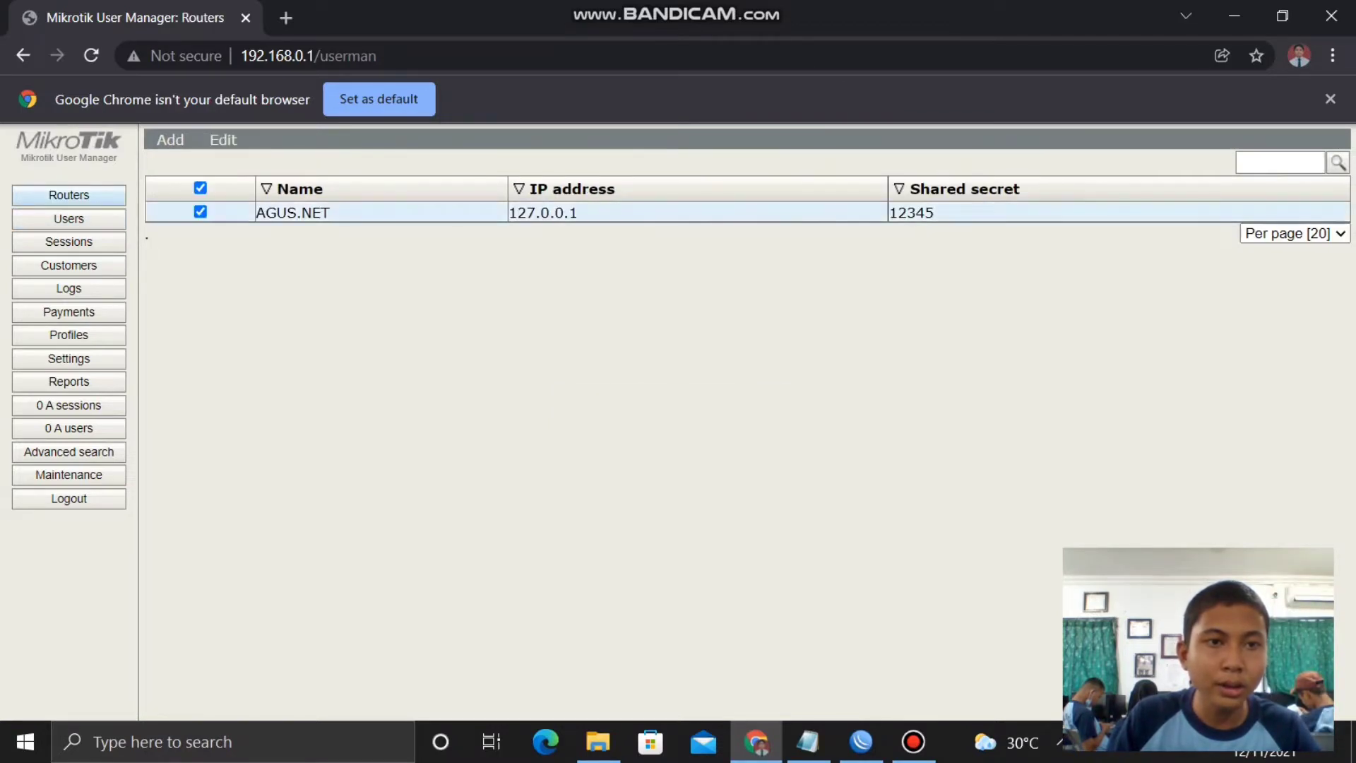
click(223, 139)
click(236, 182)
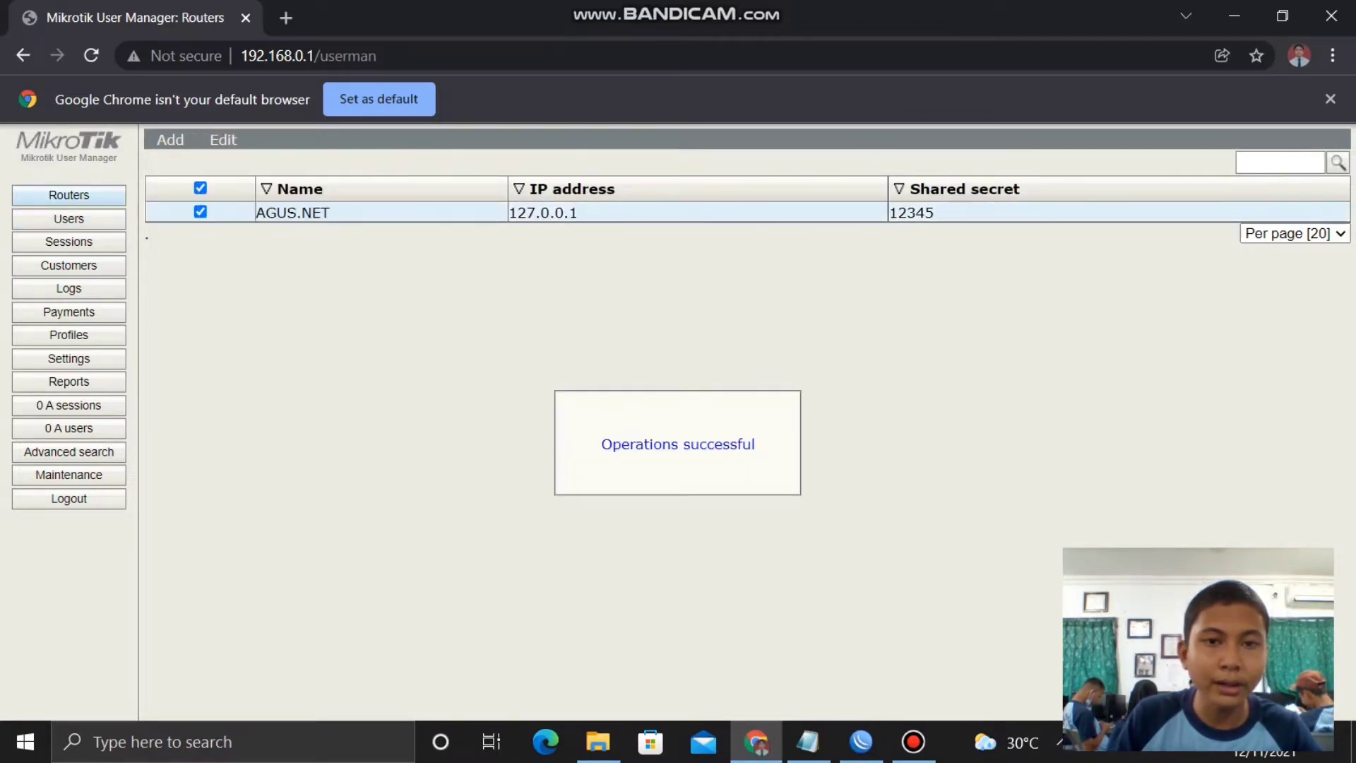
click(223, 140)
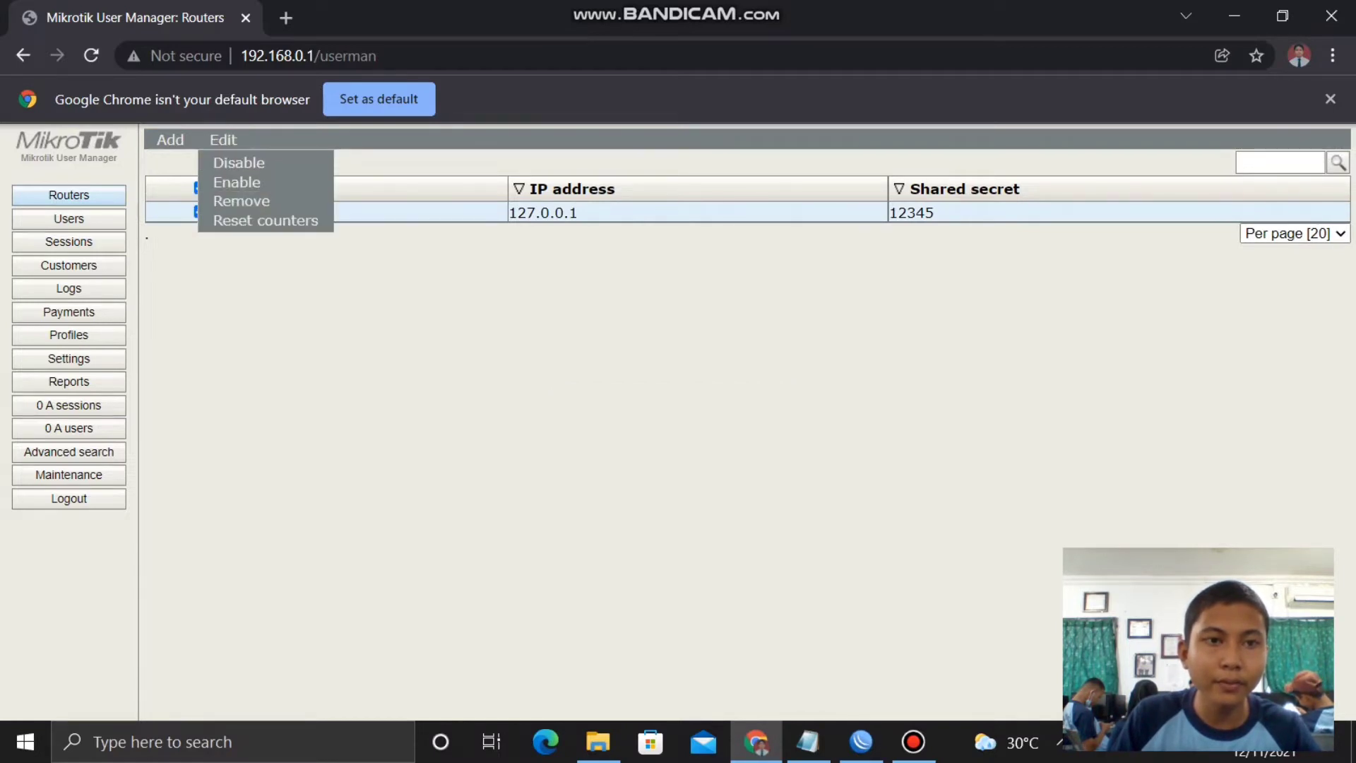
click(241, 200)
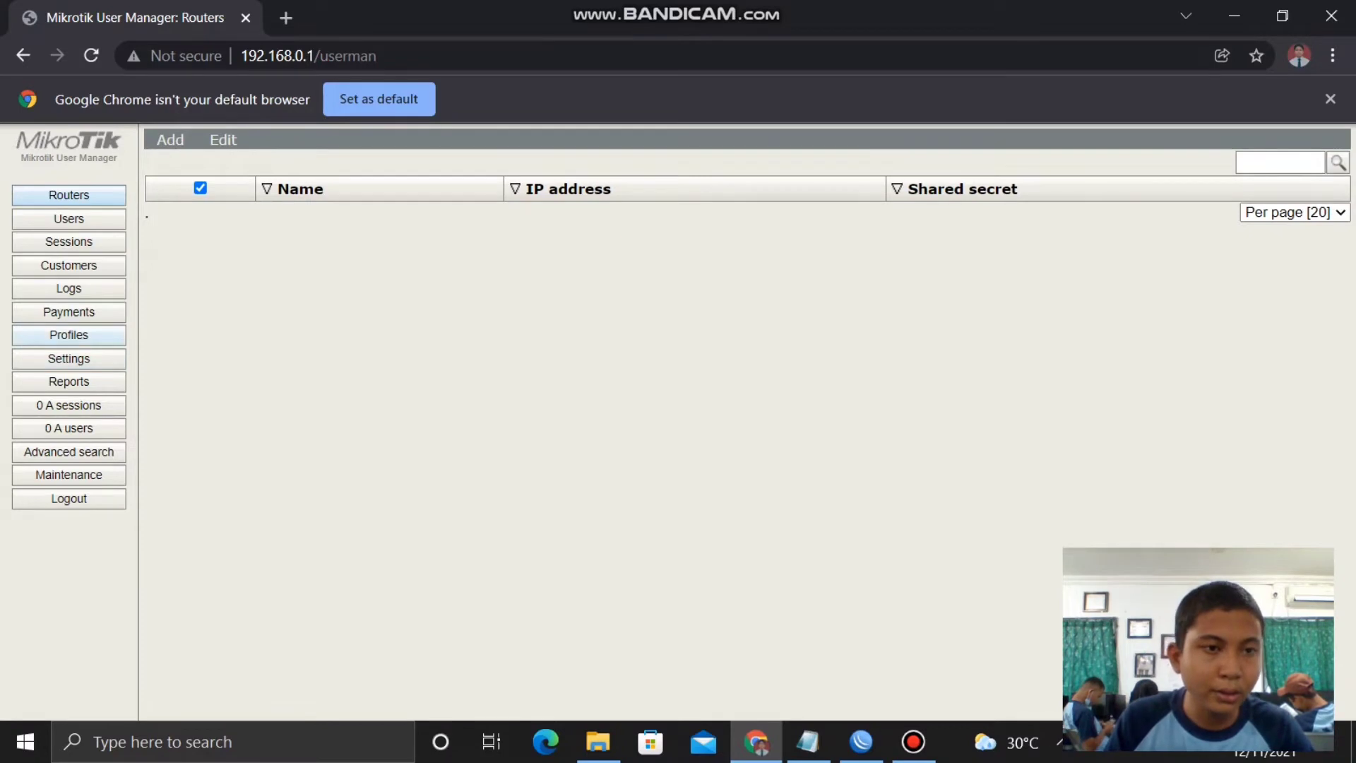
- Remove the AGUS.NET profile's time limitation and delete the profile
click(68, 335)
click(193, 382)
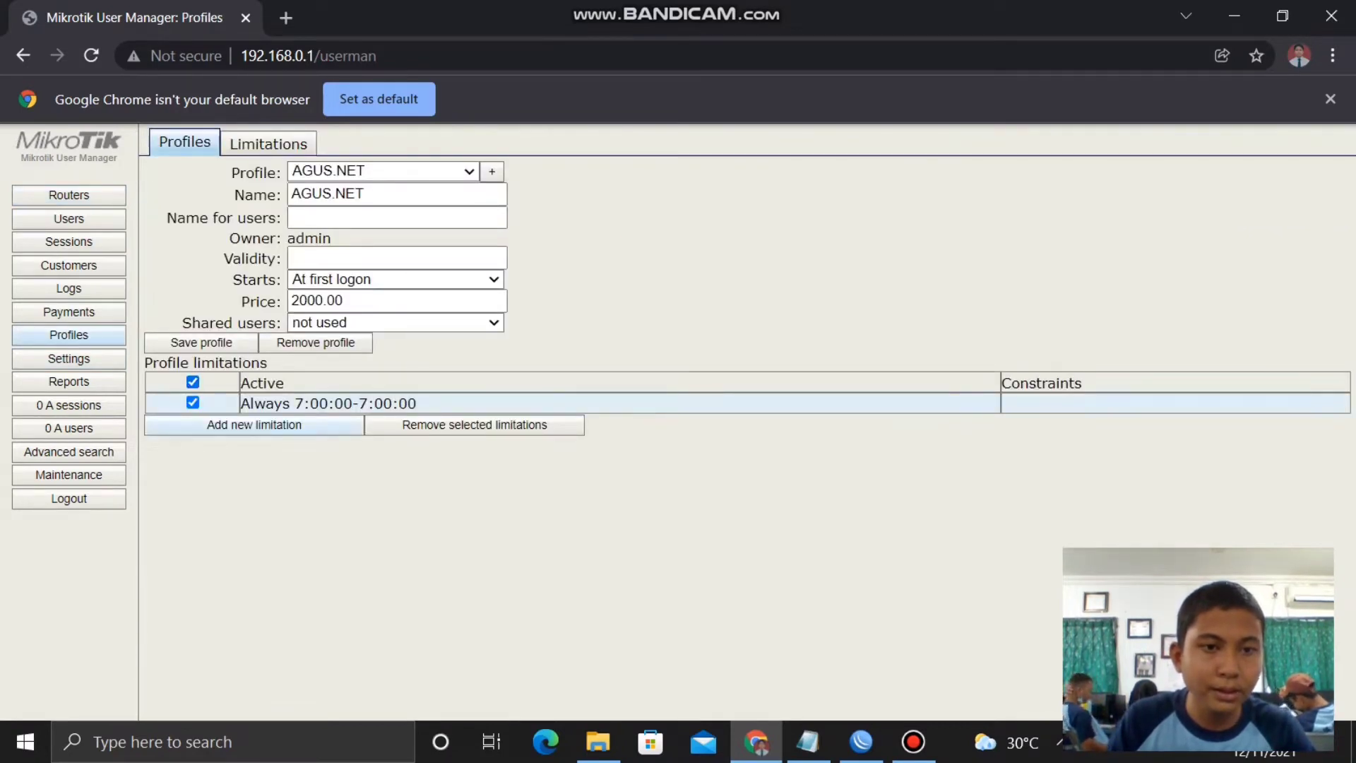
click(474, 425)
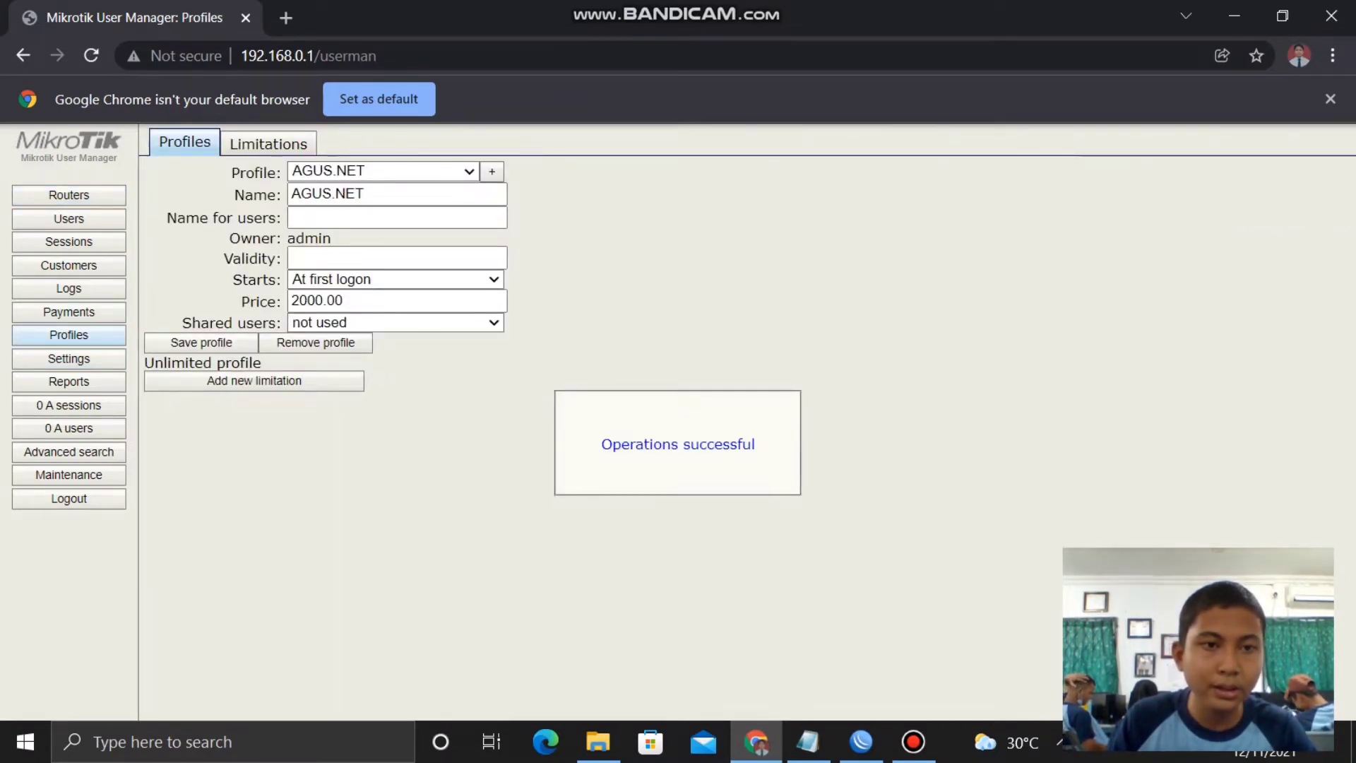
click(315, 343)
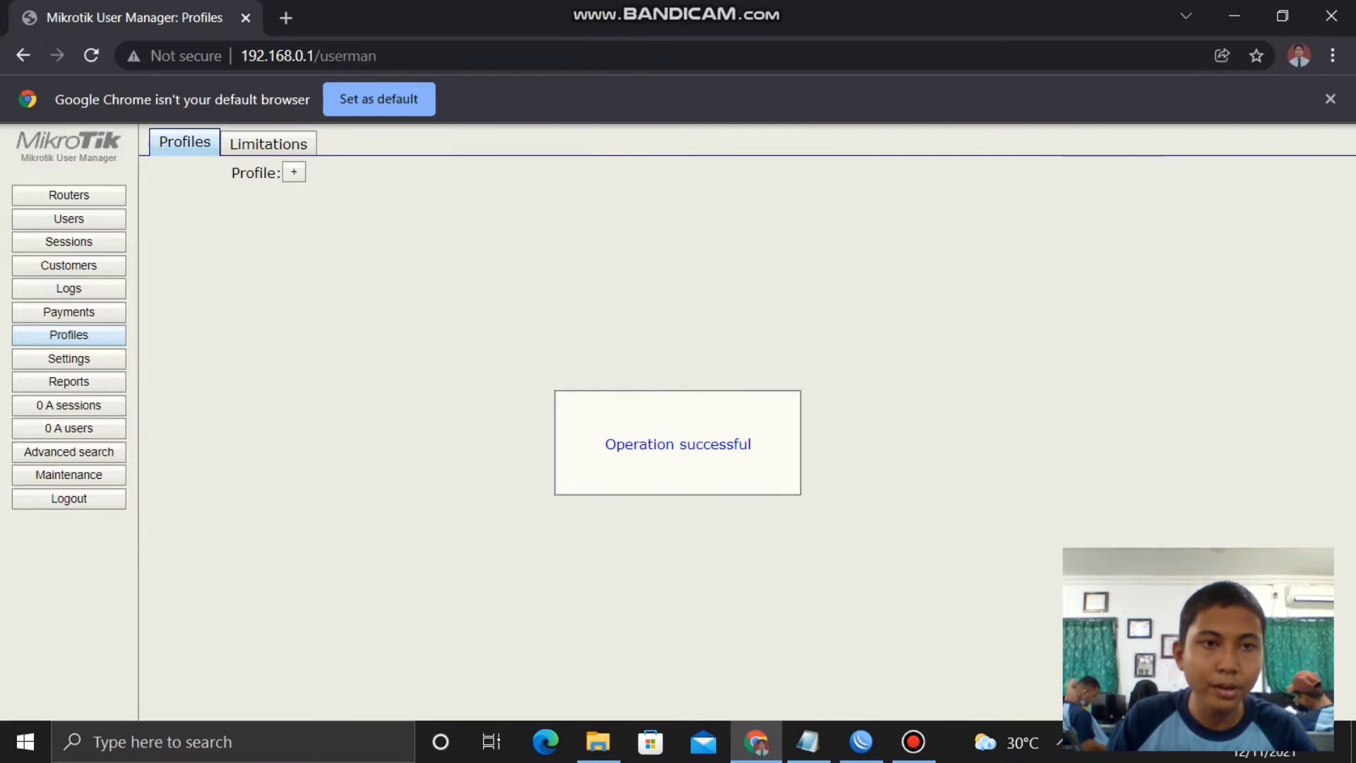
- Delete the AGUS.NET limitation, leaving the Limitations list empty
click(269, 143)
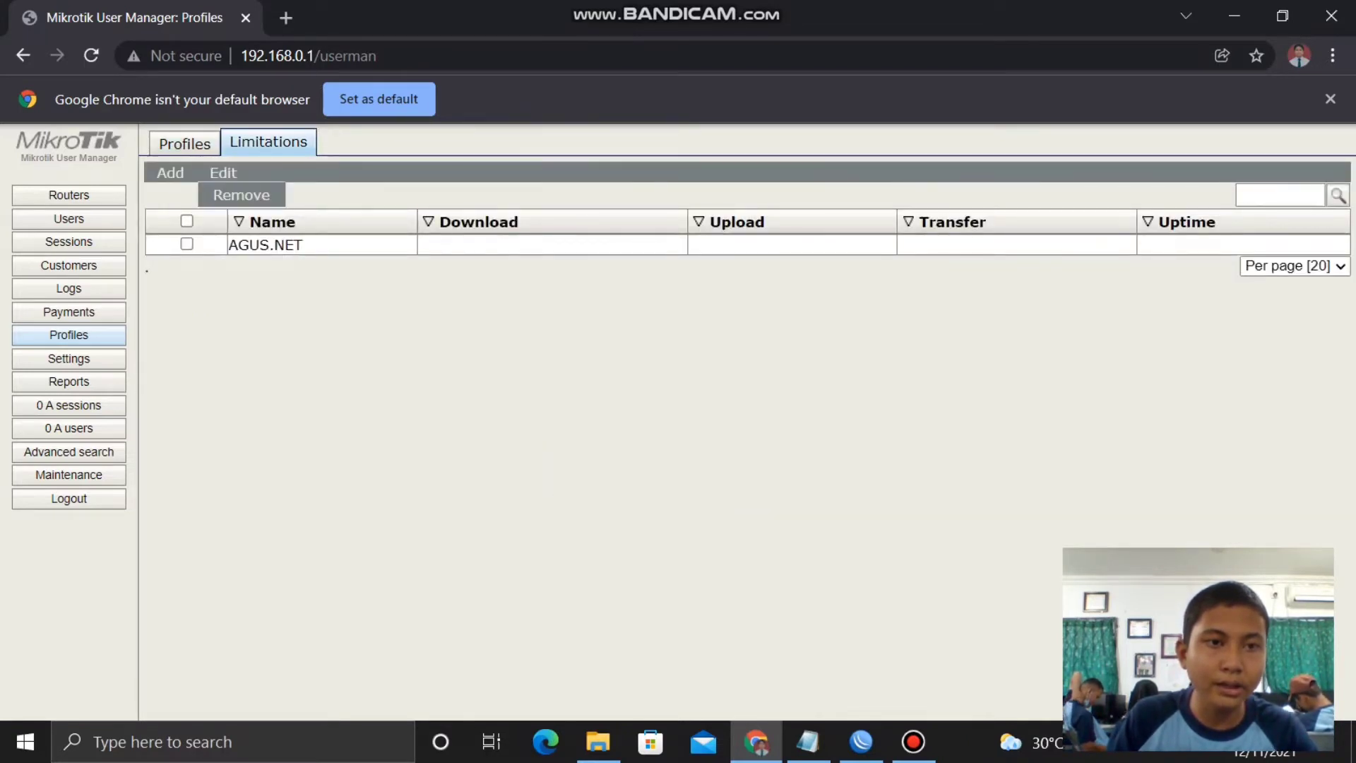
click(186, 220)
mouse_move(223, 172)
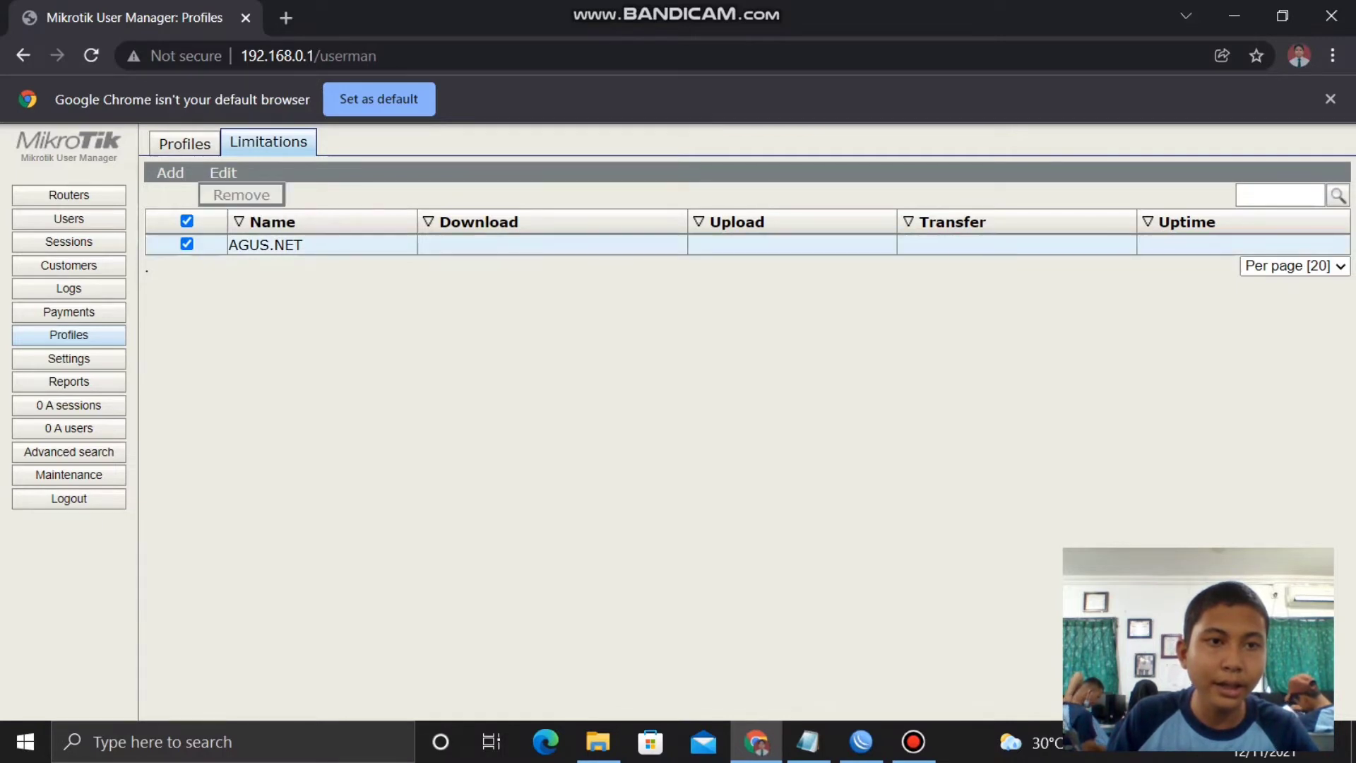
click(241, 195)
key(Return)
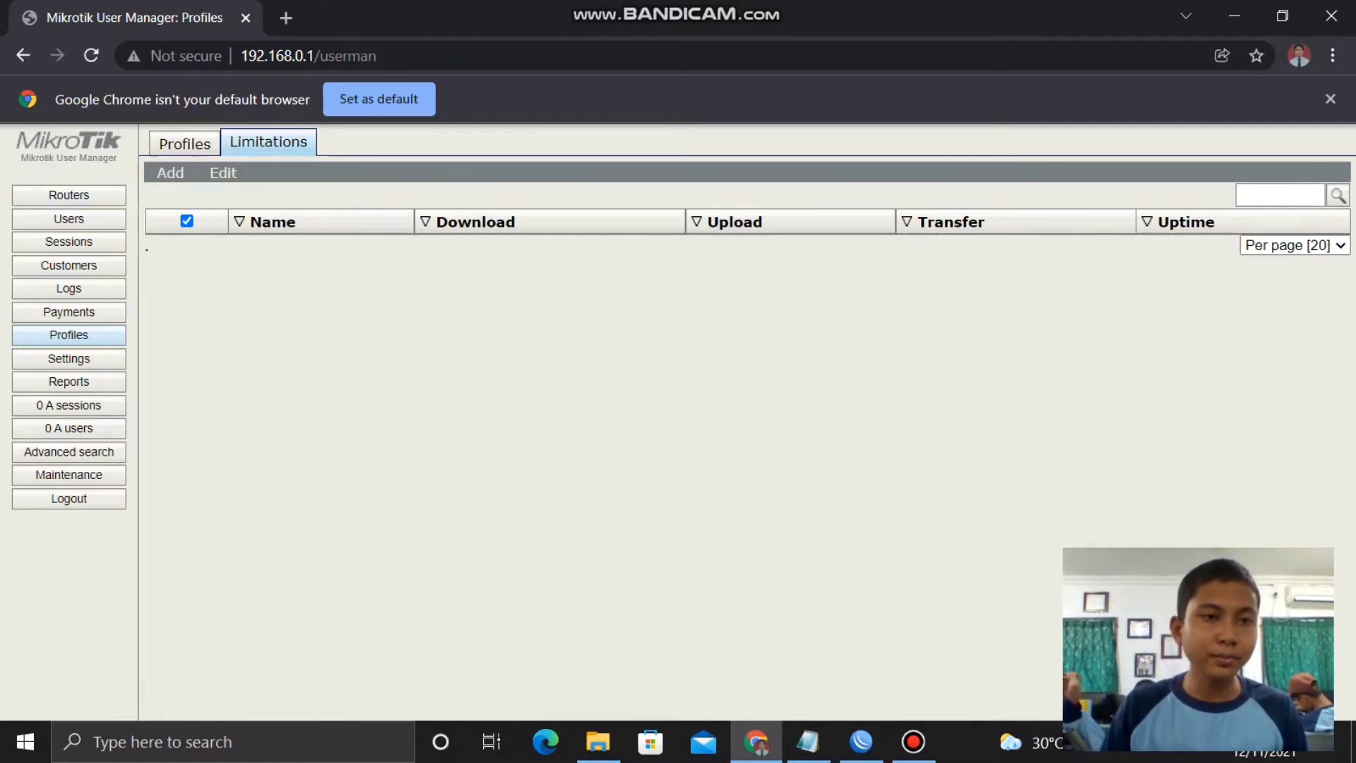
click(69, 195)
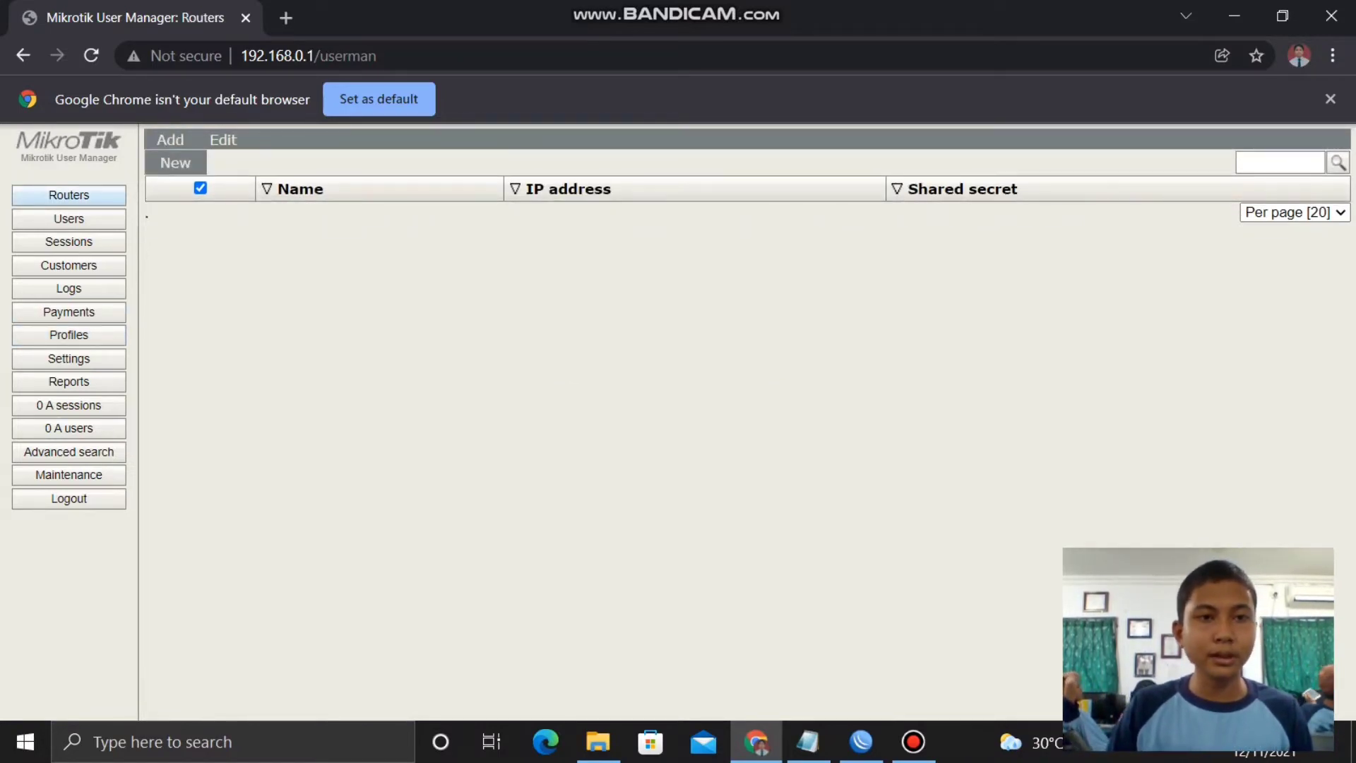
- Add a new router named AGUS.NET with IP address 127.0.0.1
click(172, 162)
click(734, 282)
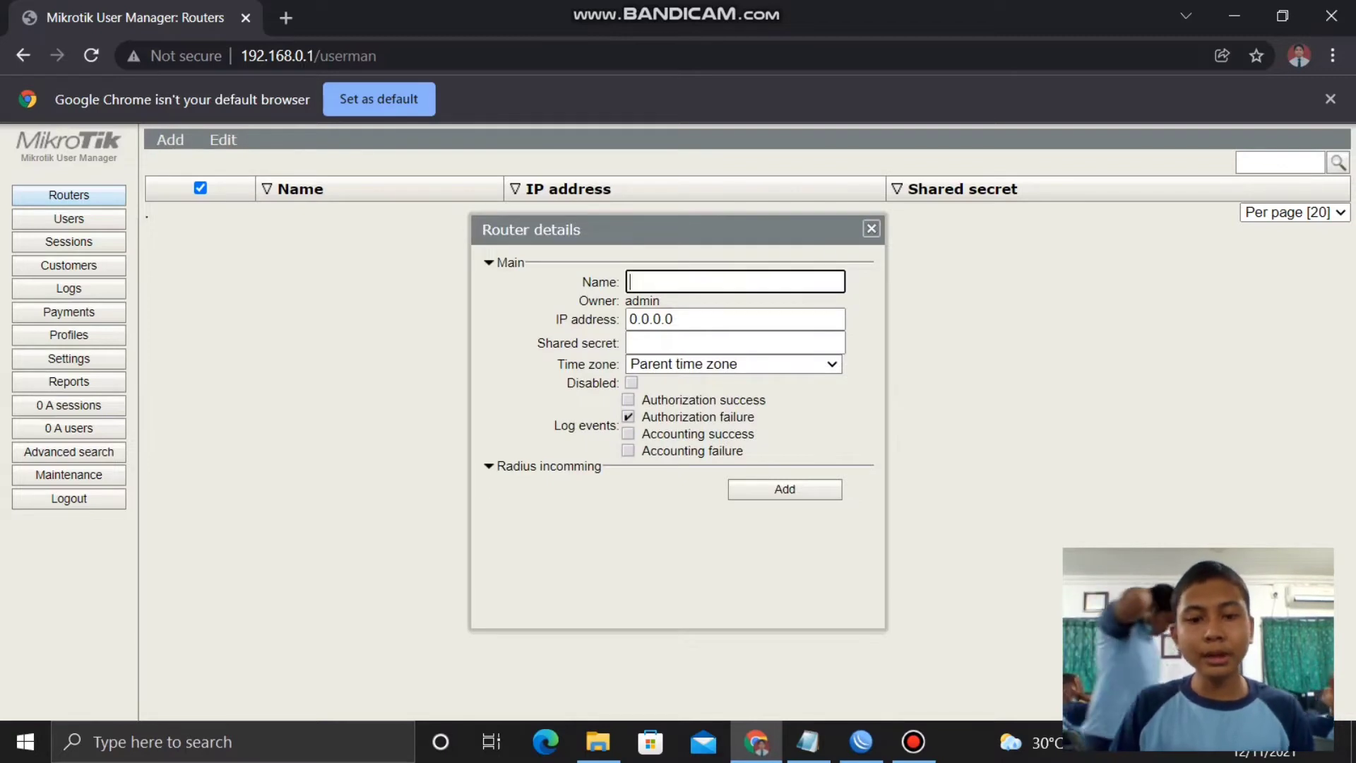
text(agus)
key(BackSpace)
key(BackSpace)
key(BackSpace)
key(BackSpace)
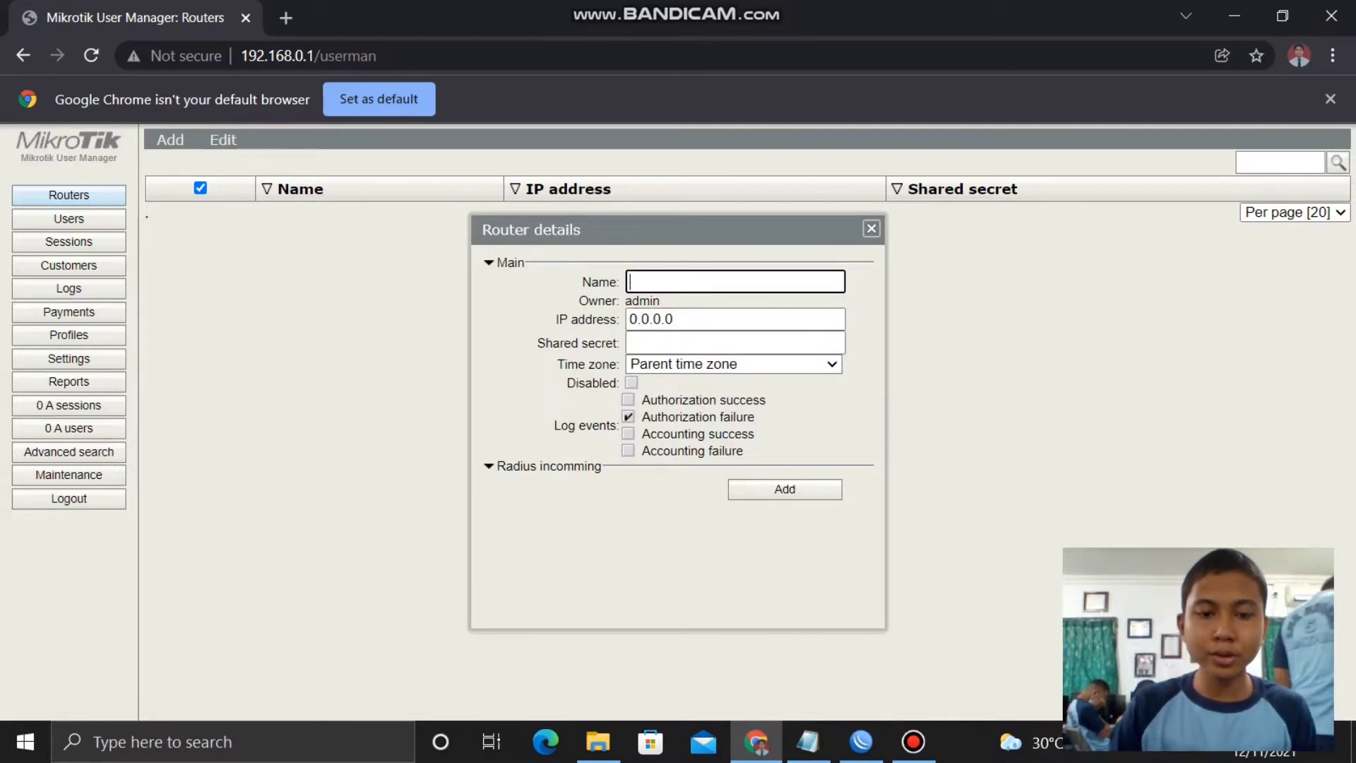
text(AGUS)
key(BackSpace)
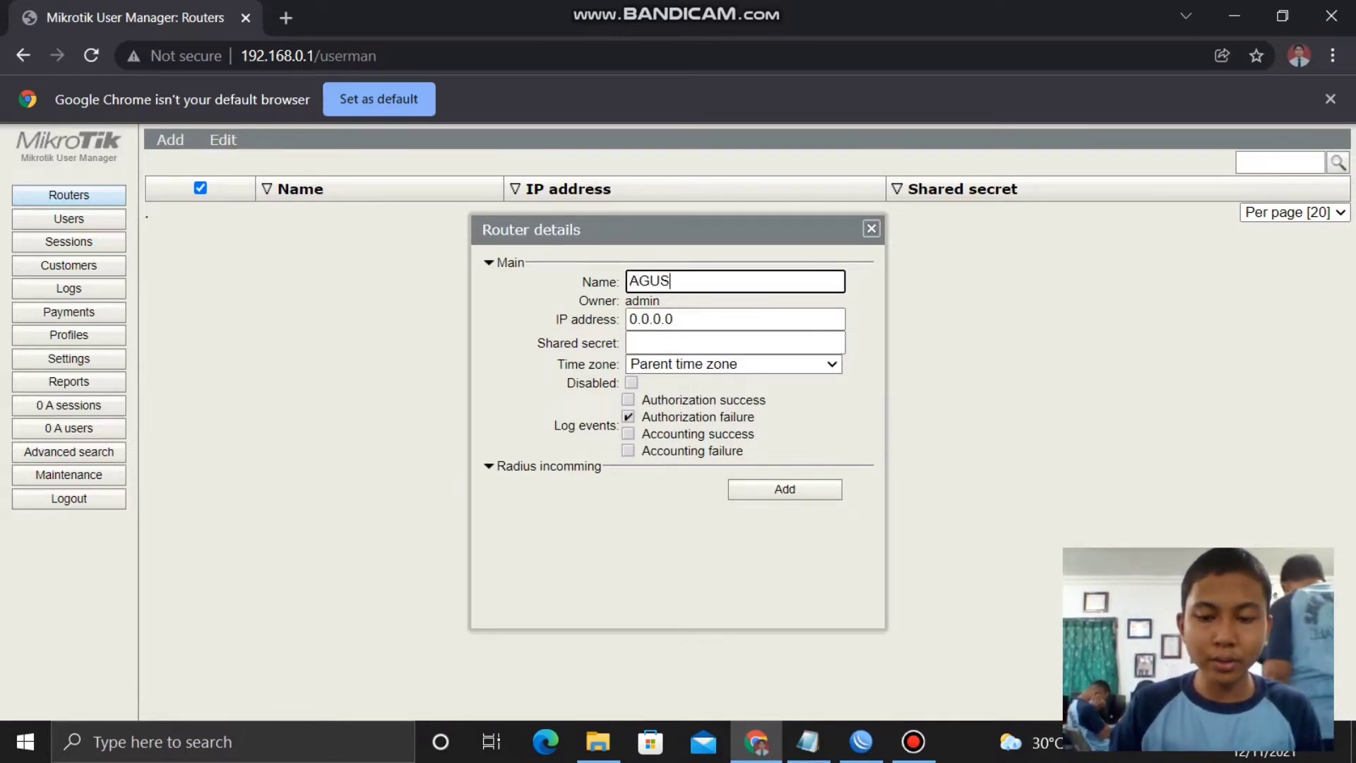
text(.NET)
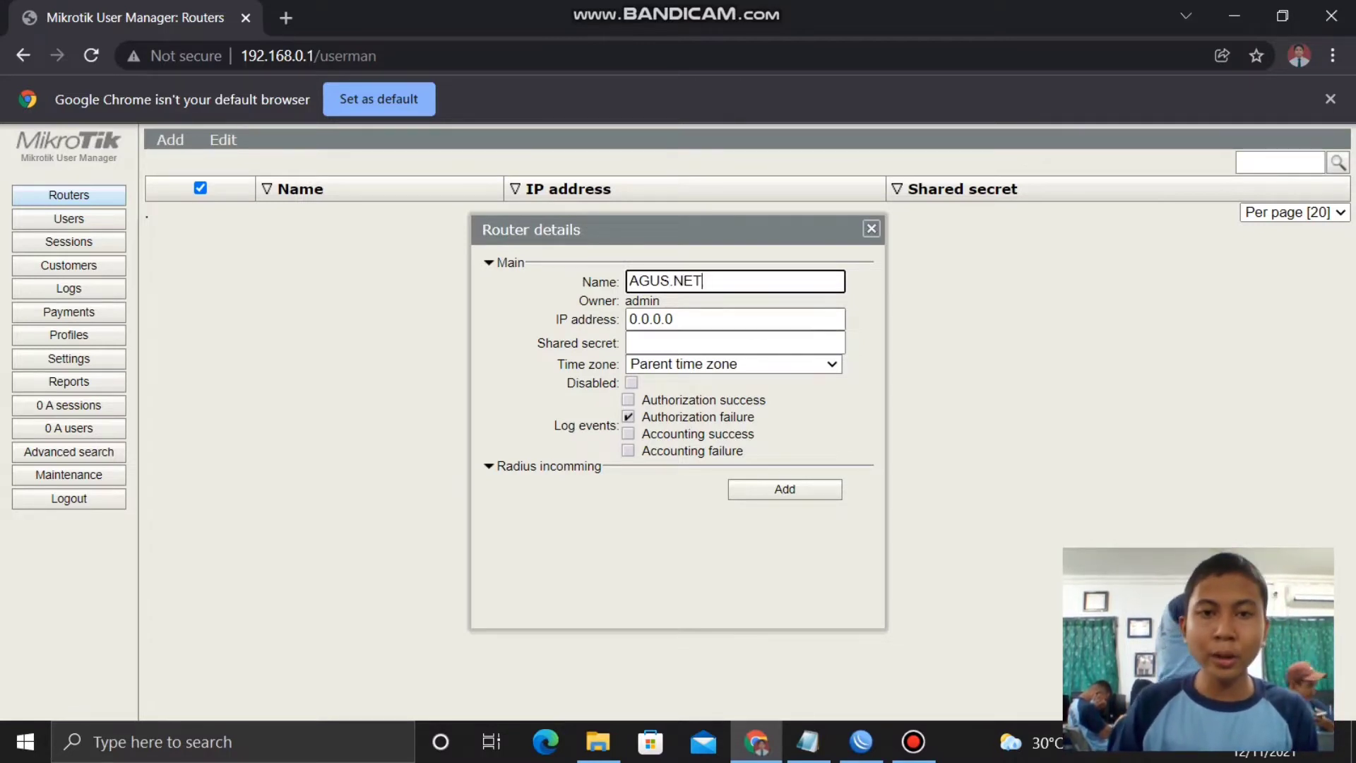
key(Tab)
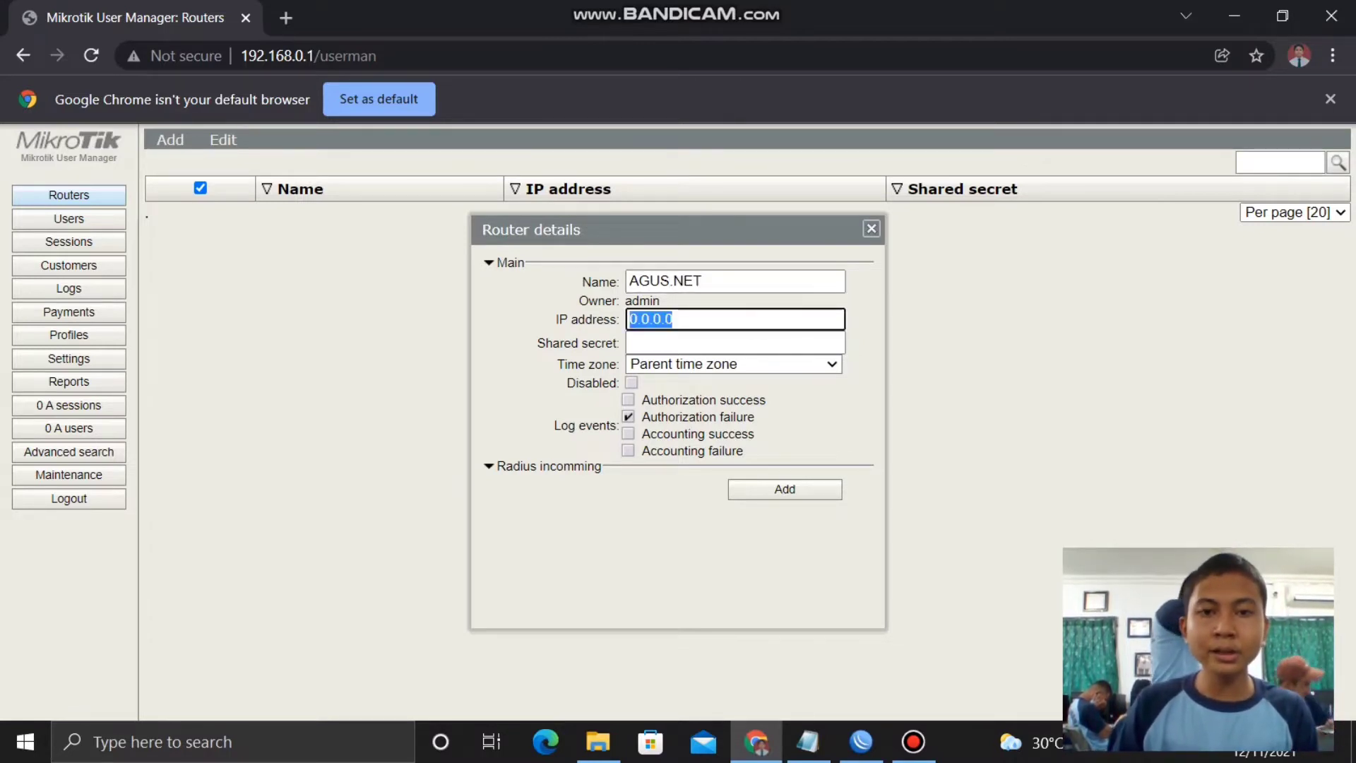
text(192)
key(BackSpace)
key(BackSpace)
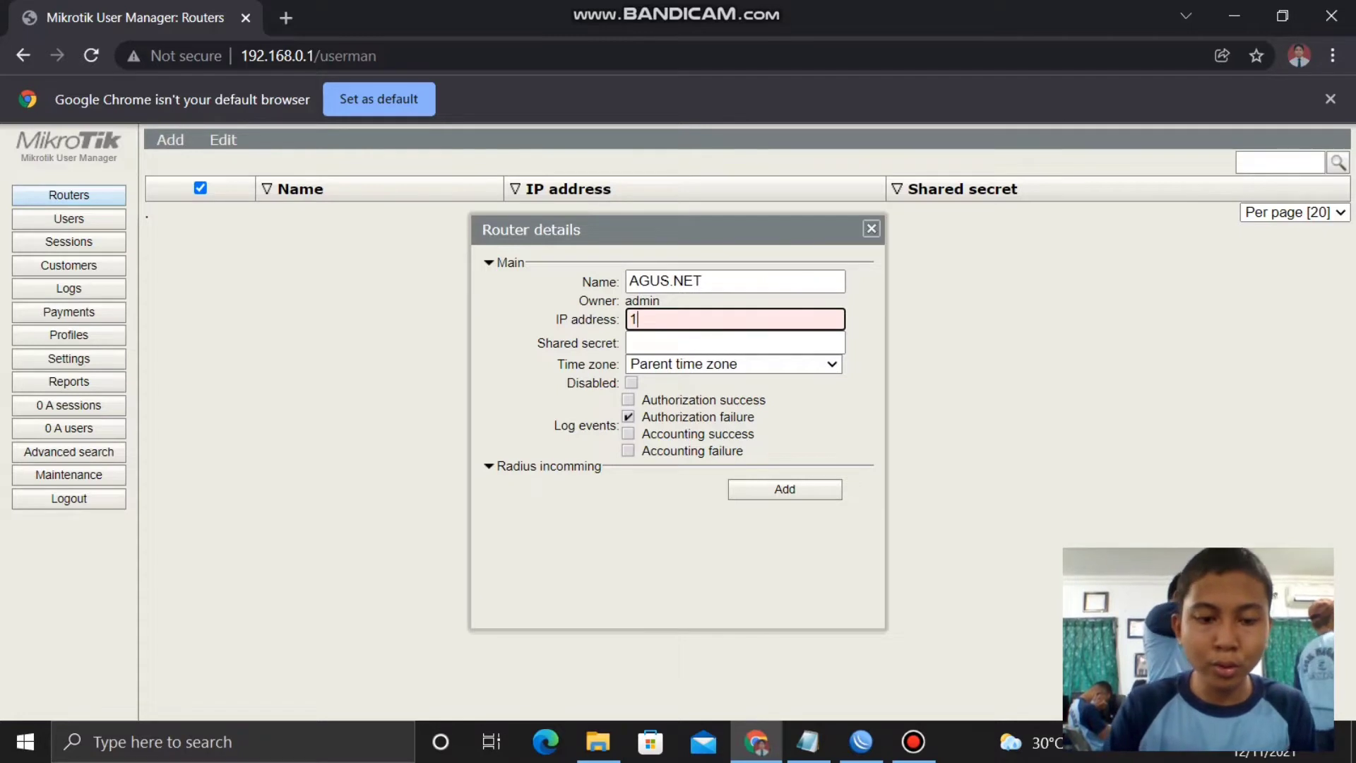
text(27.0.0.1)
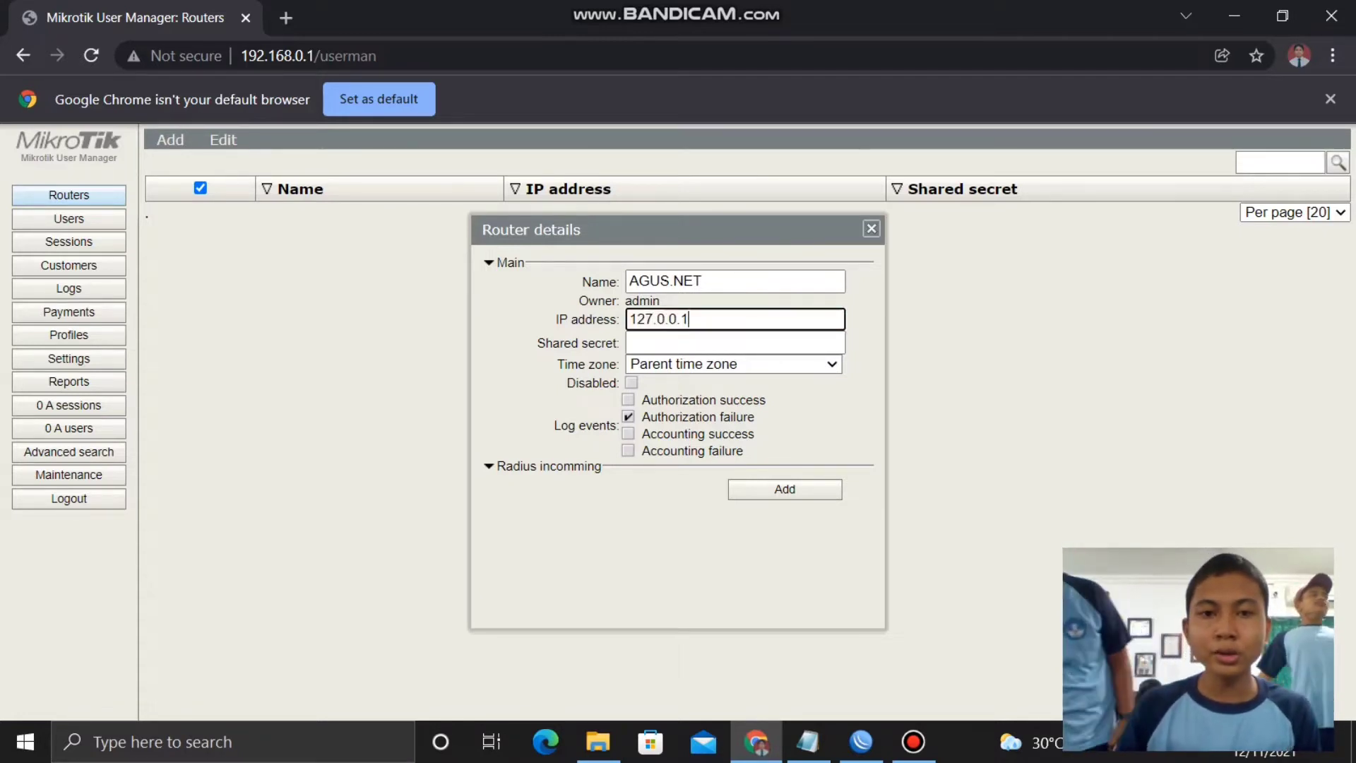
- Enter the router's shared secret, leaving the time zone unchanged
click(735, 364)
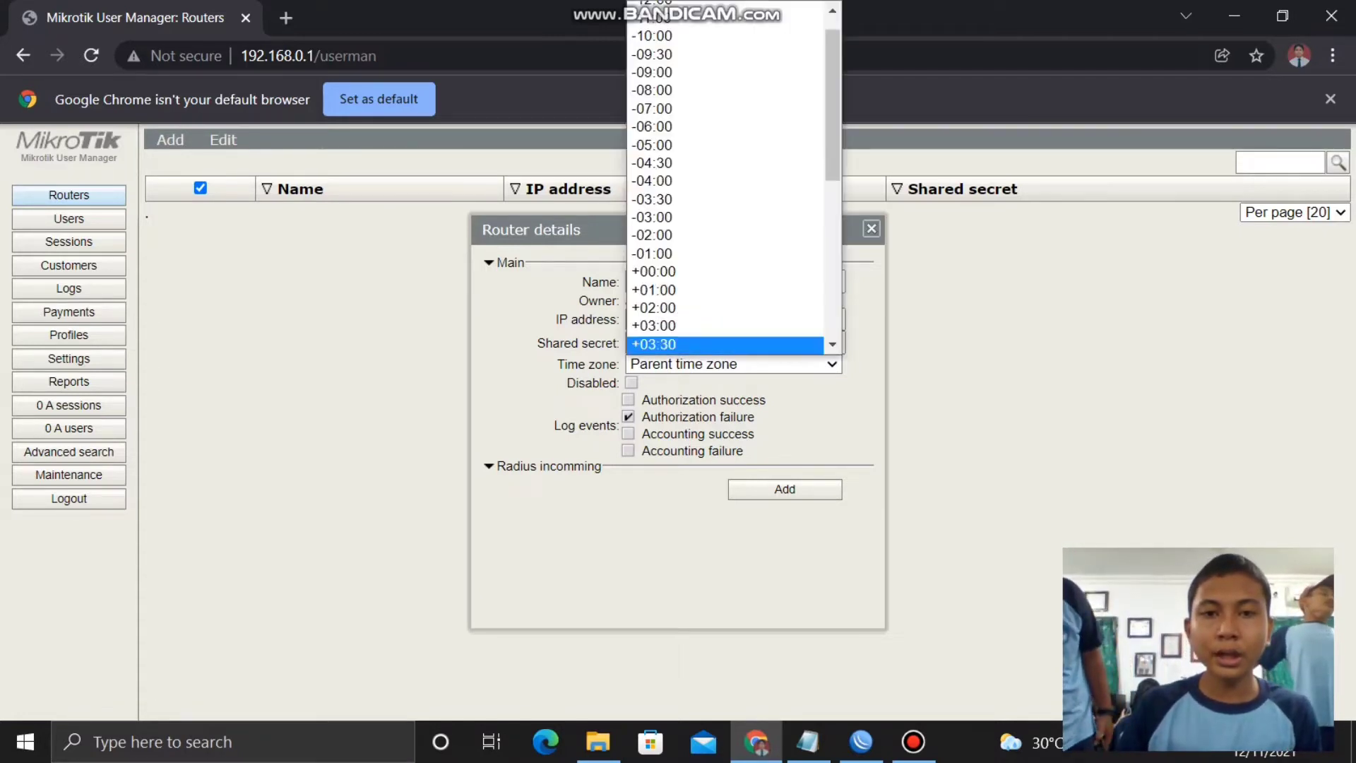
click(734, 363)
click(735, 343)
text(12345)
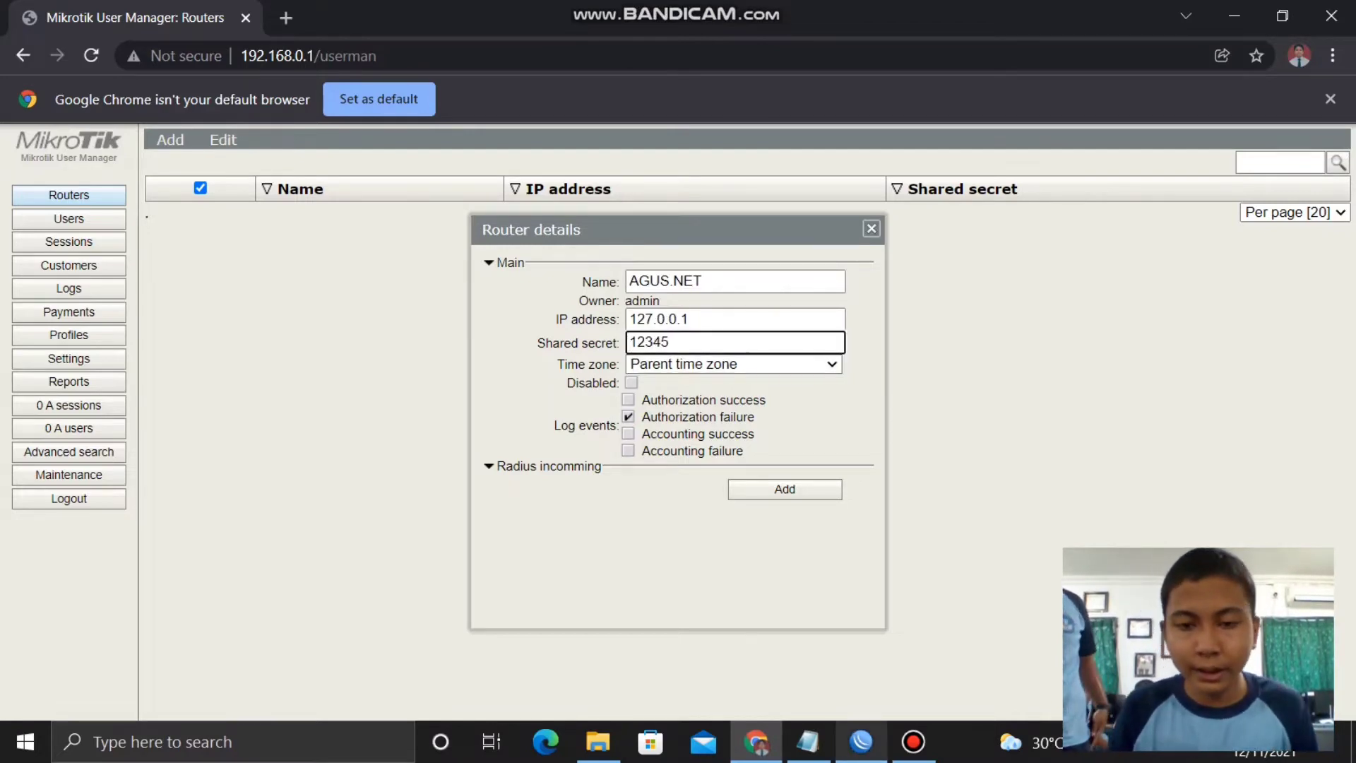
click(861, 742)
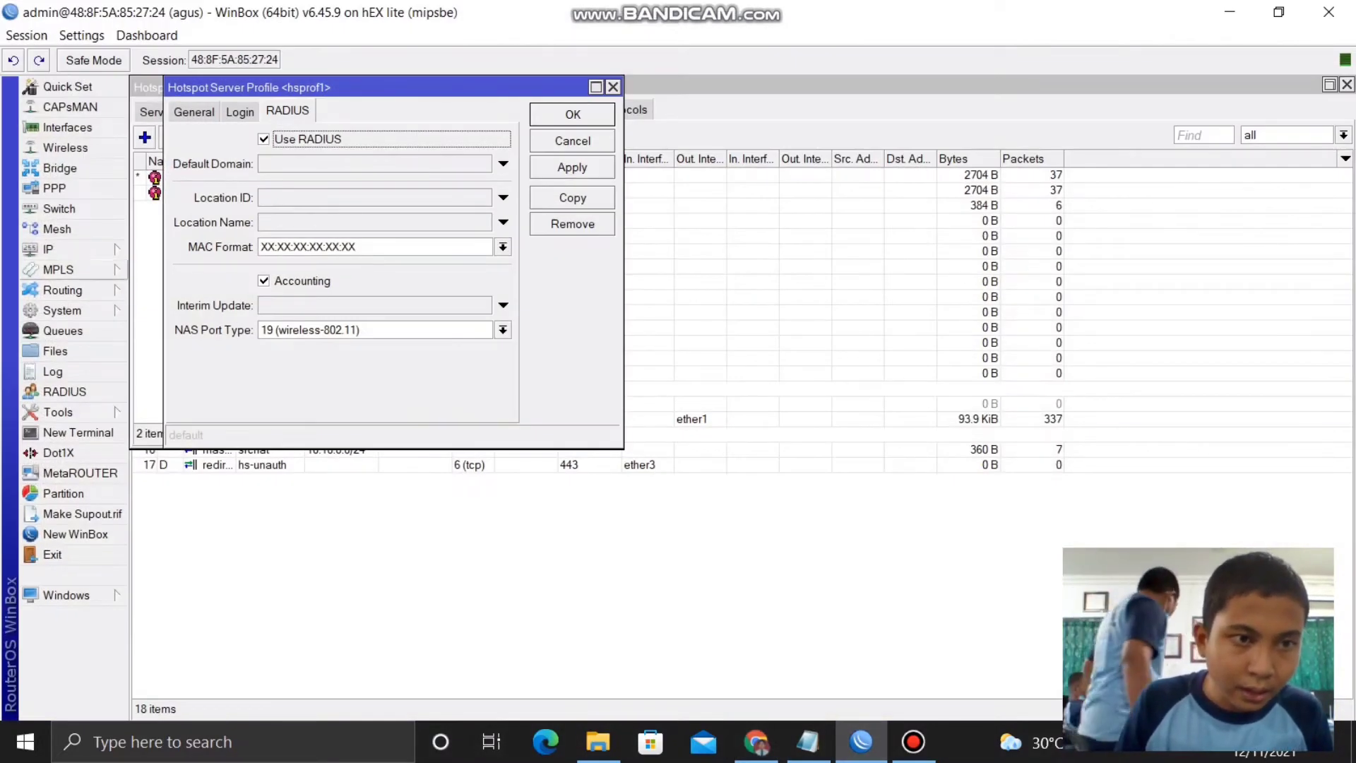
- Inspect the hsprof1 hotspot server profile and the hotspot1 server settings
click(48, 248)
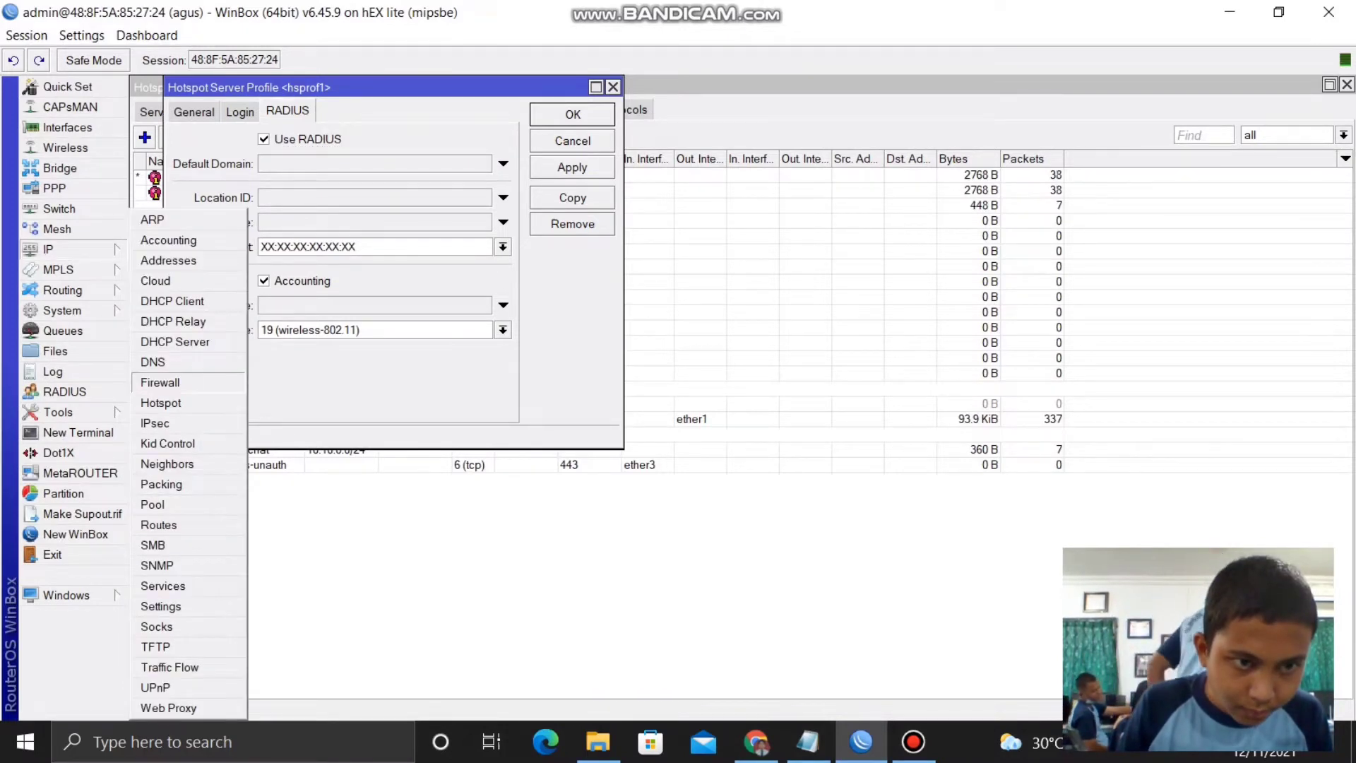
click(161, 403)
double_click(184, 193)
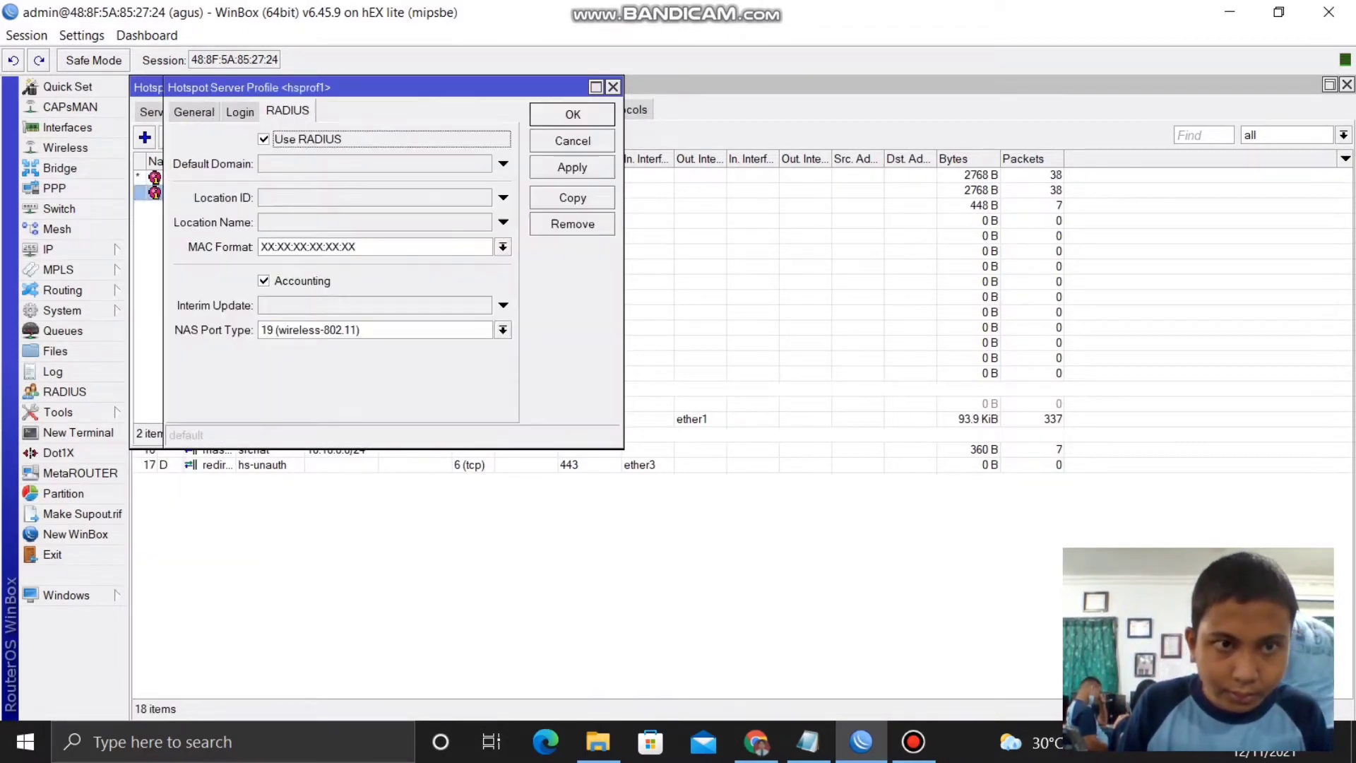
click(612, 87)
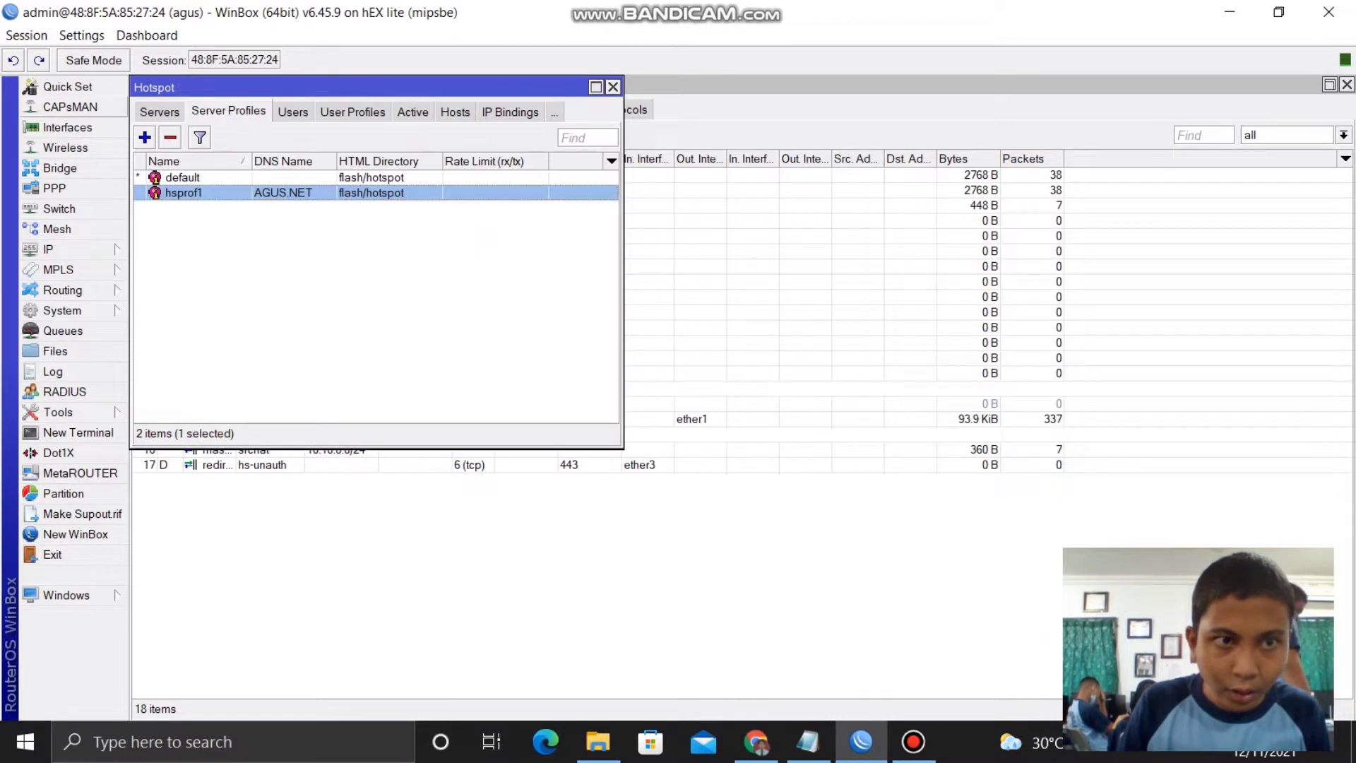
click(159, 111)
double_click(200, 177)
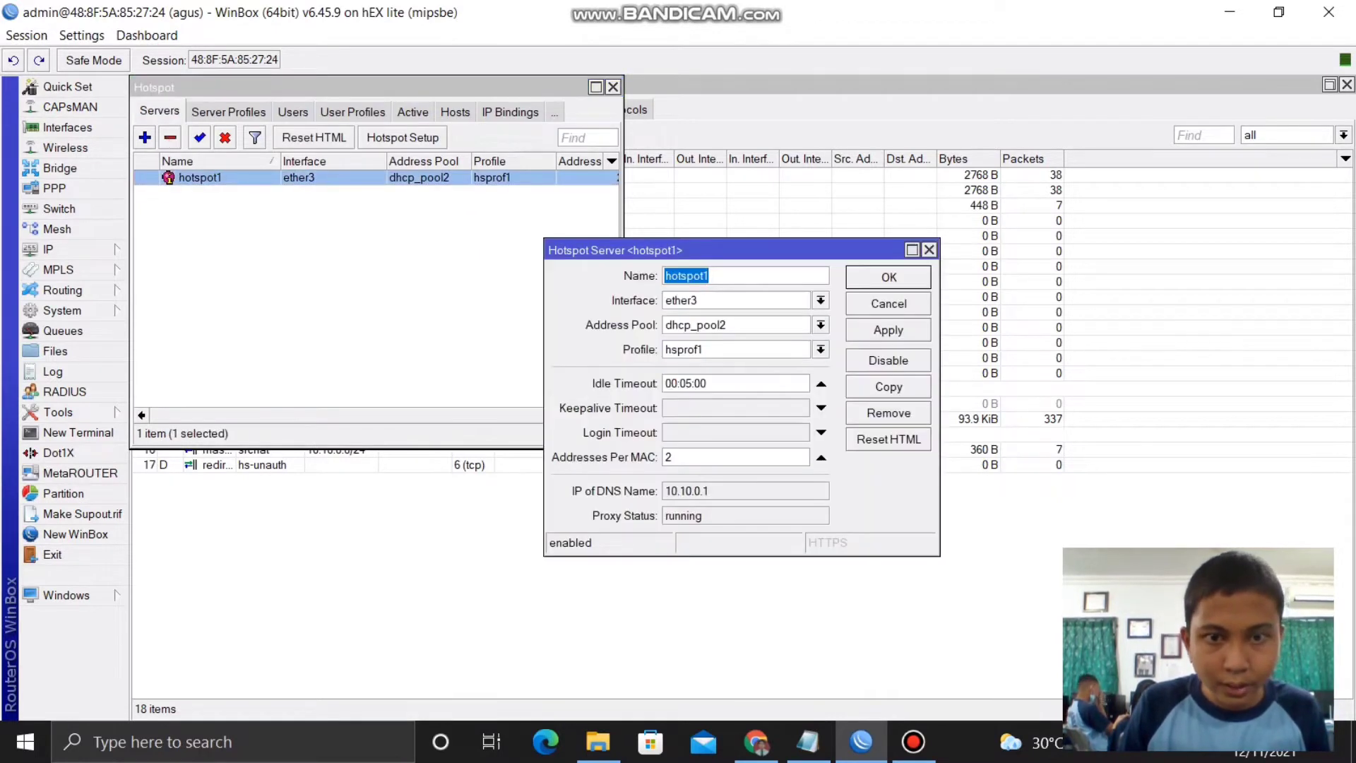
click(929, 250)
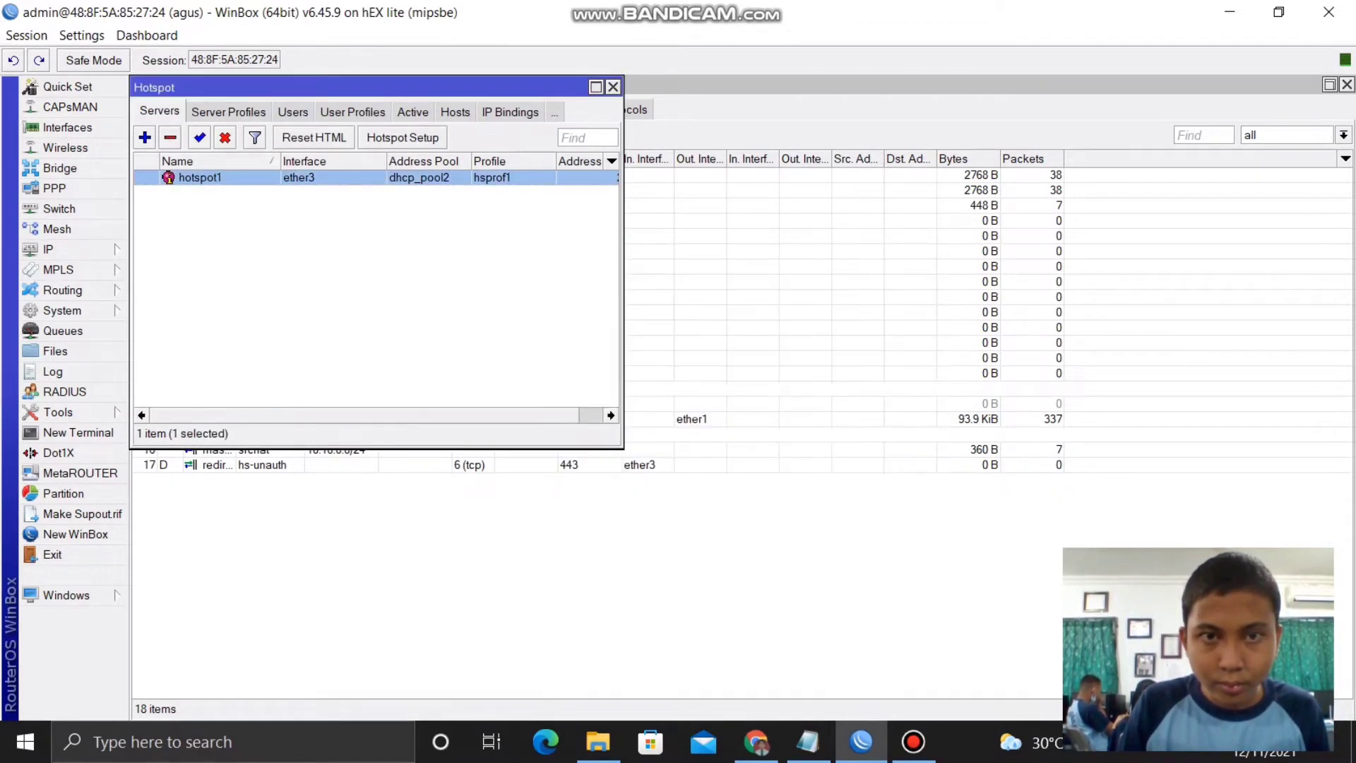
click(612, 87)
- Check the secret on the 127.0.0.1 hotspot RADIUS entry
click(64, 391)
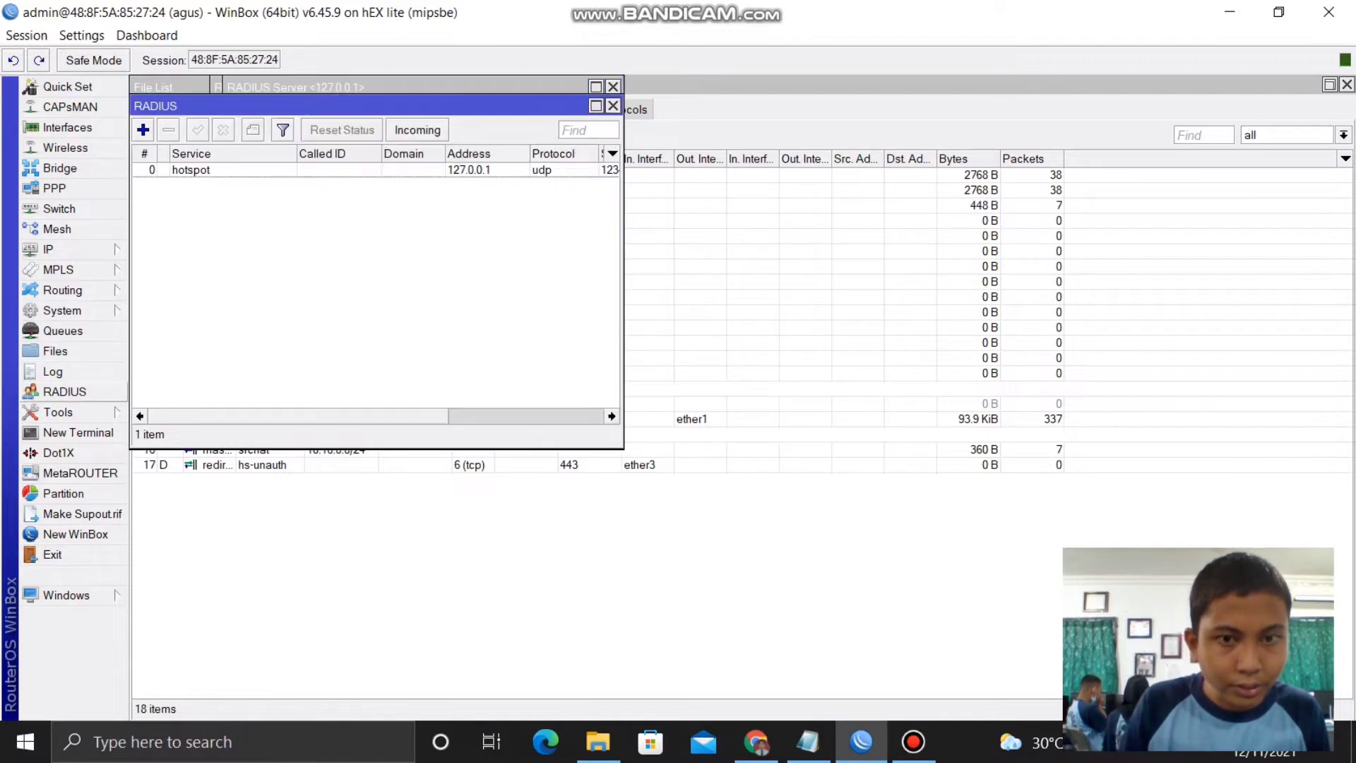
click(190, 169)
key(Return)
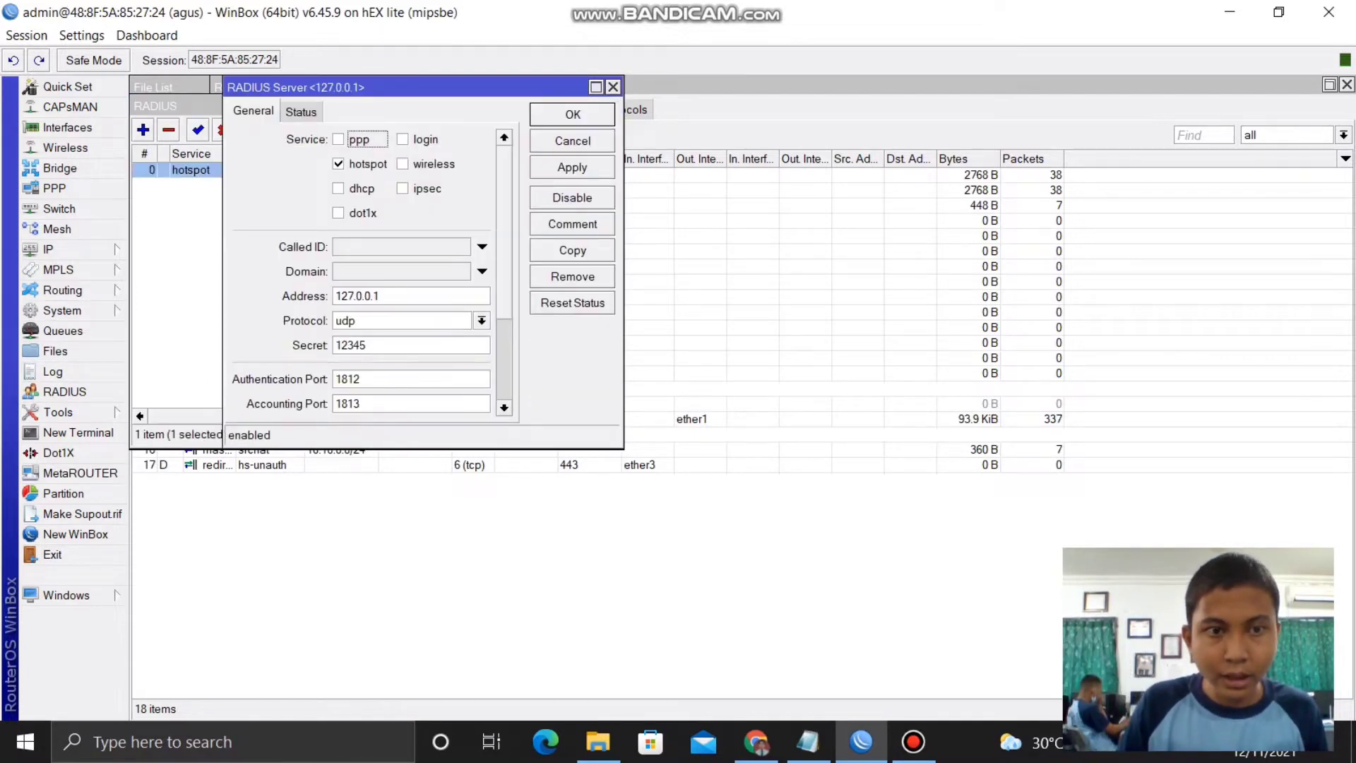
click(381, 345)
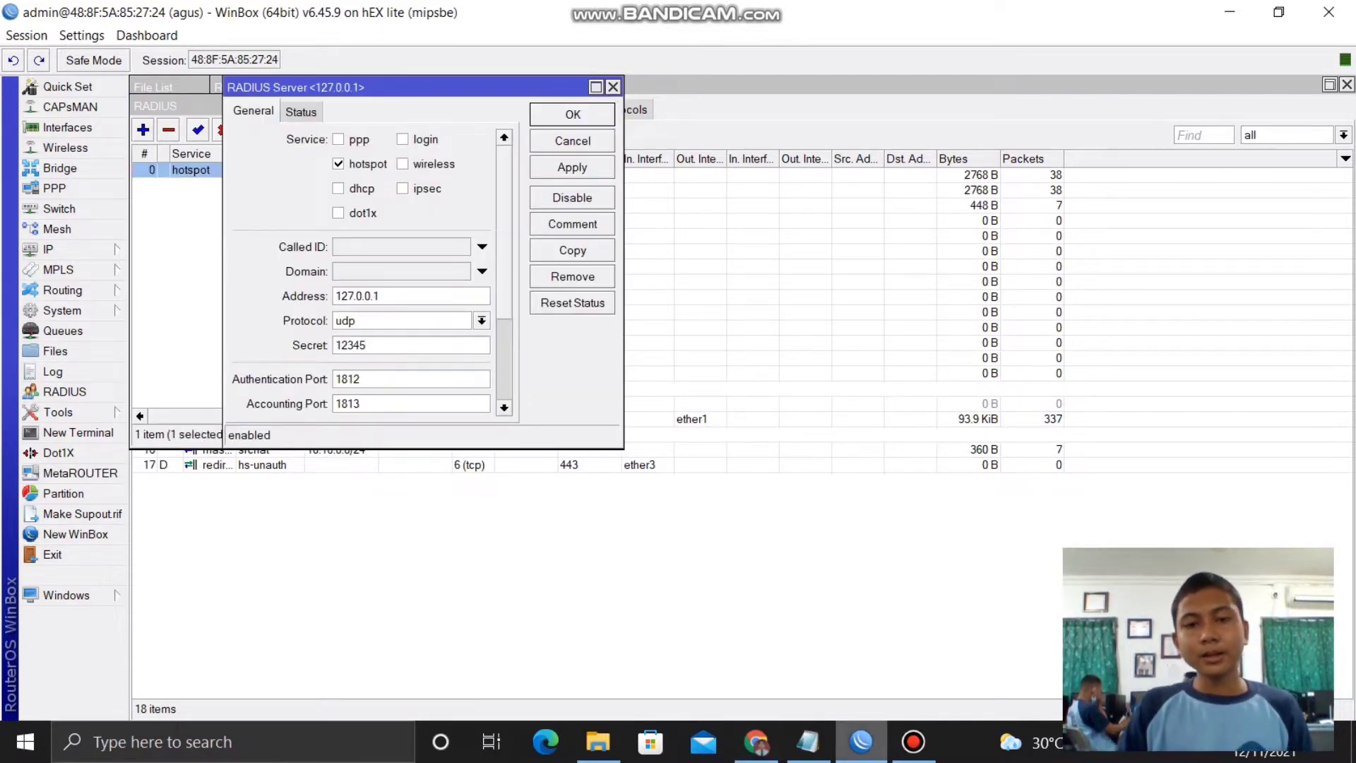
click(755, 742)
- Set the router's time zone to +07:00 and save the AGUS.NET router
click(735, 364)
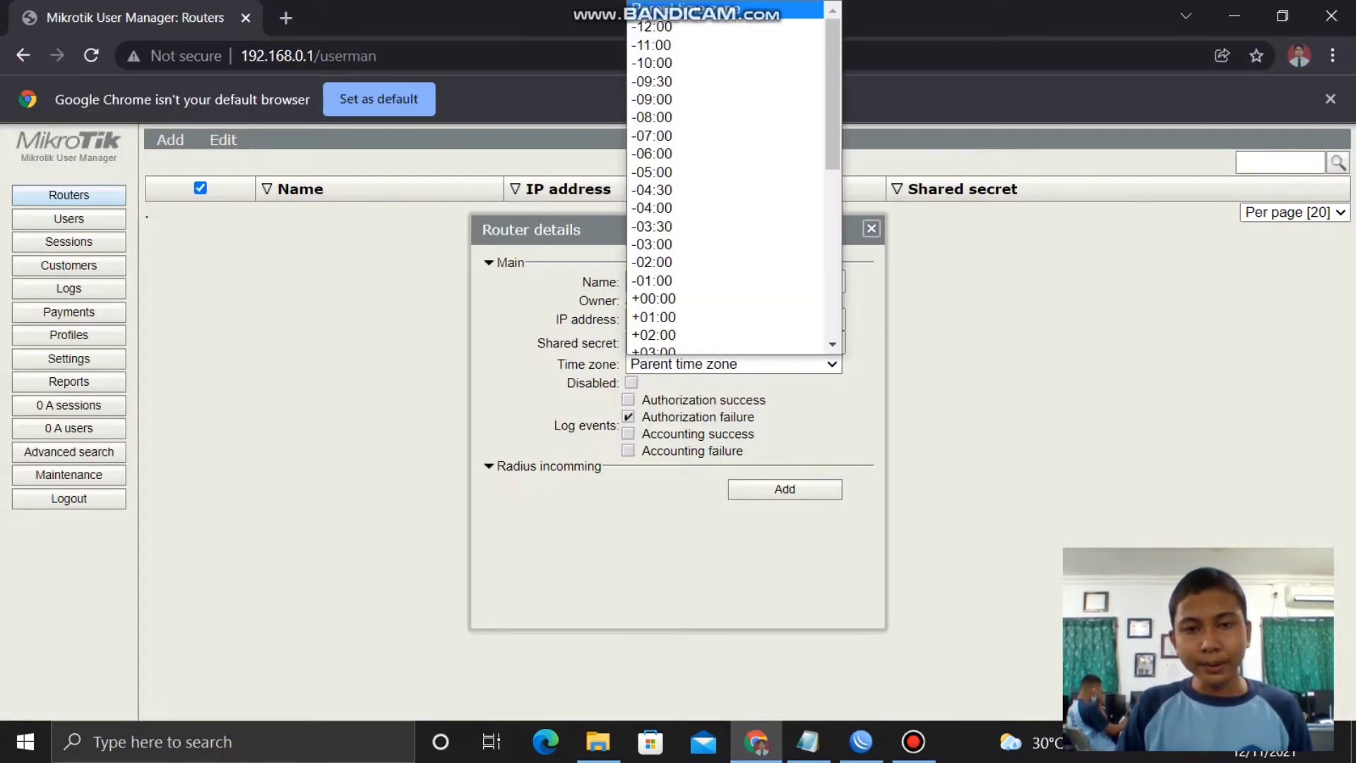
scroll(667, 305, down, 5)
scroll(706, 217, down, 1)
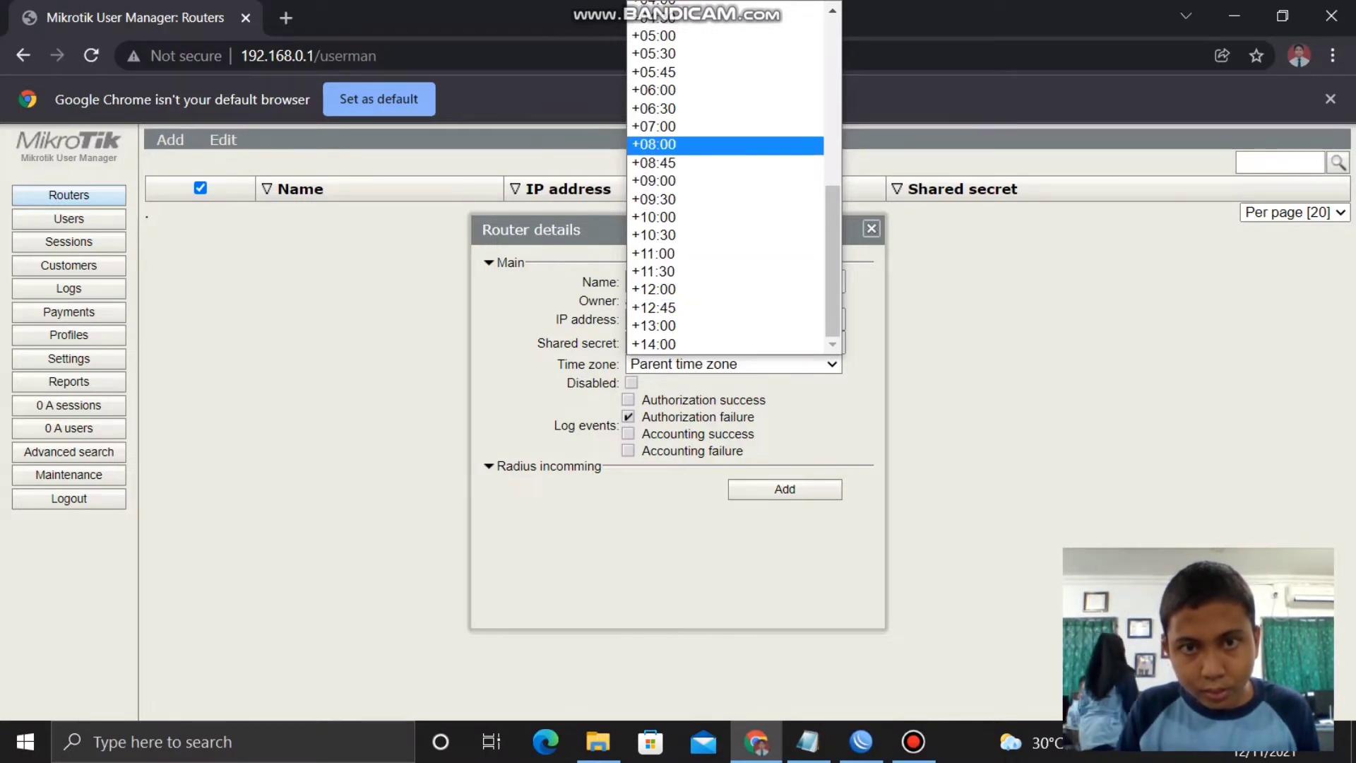
click(654, 125)
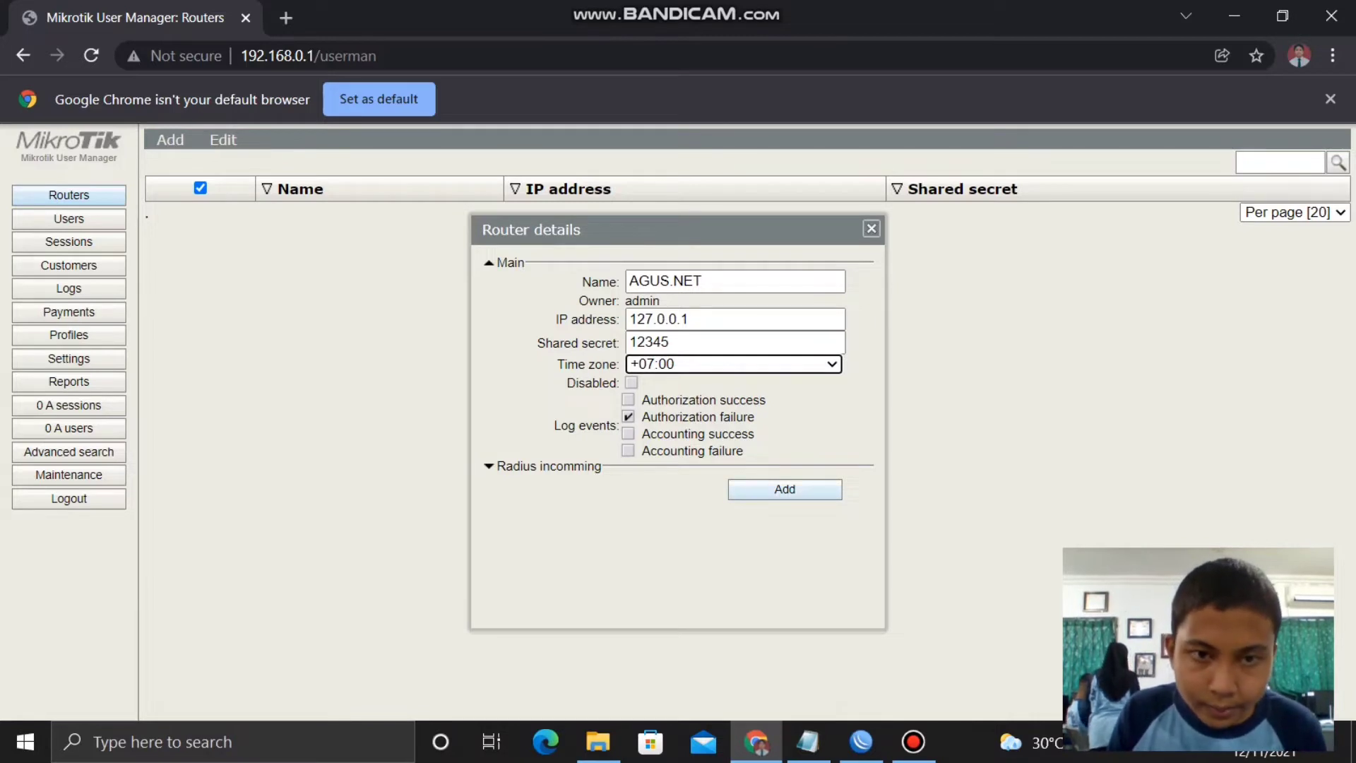
key(Return)
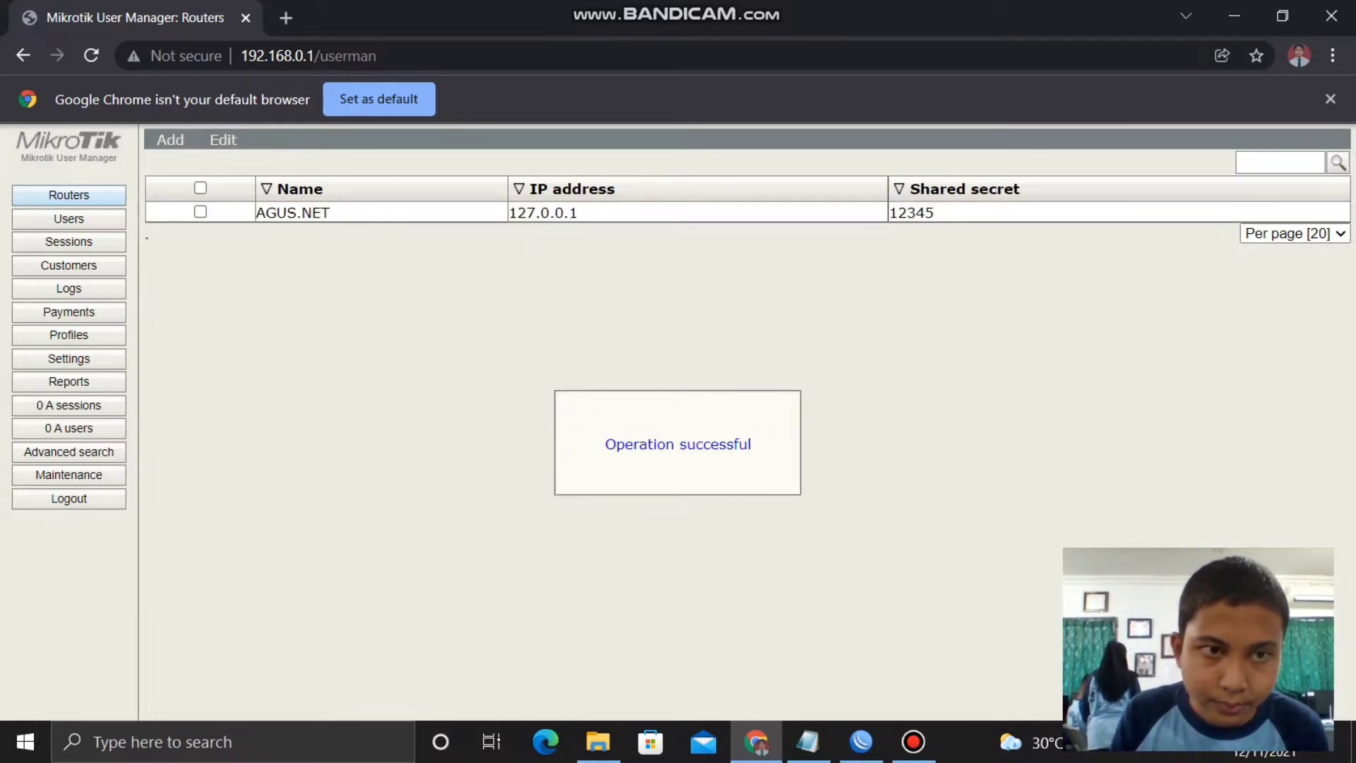
- Enable the AGUS.NET router in the Routers list
click(200, 187)
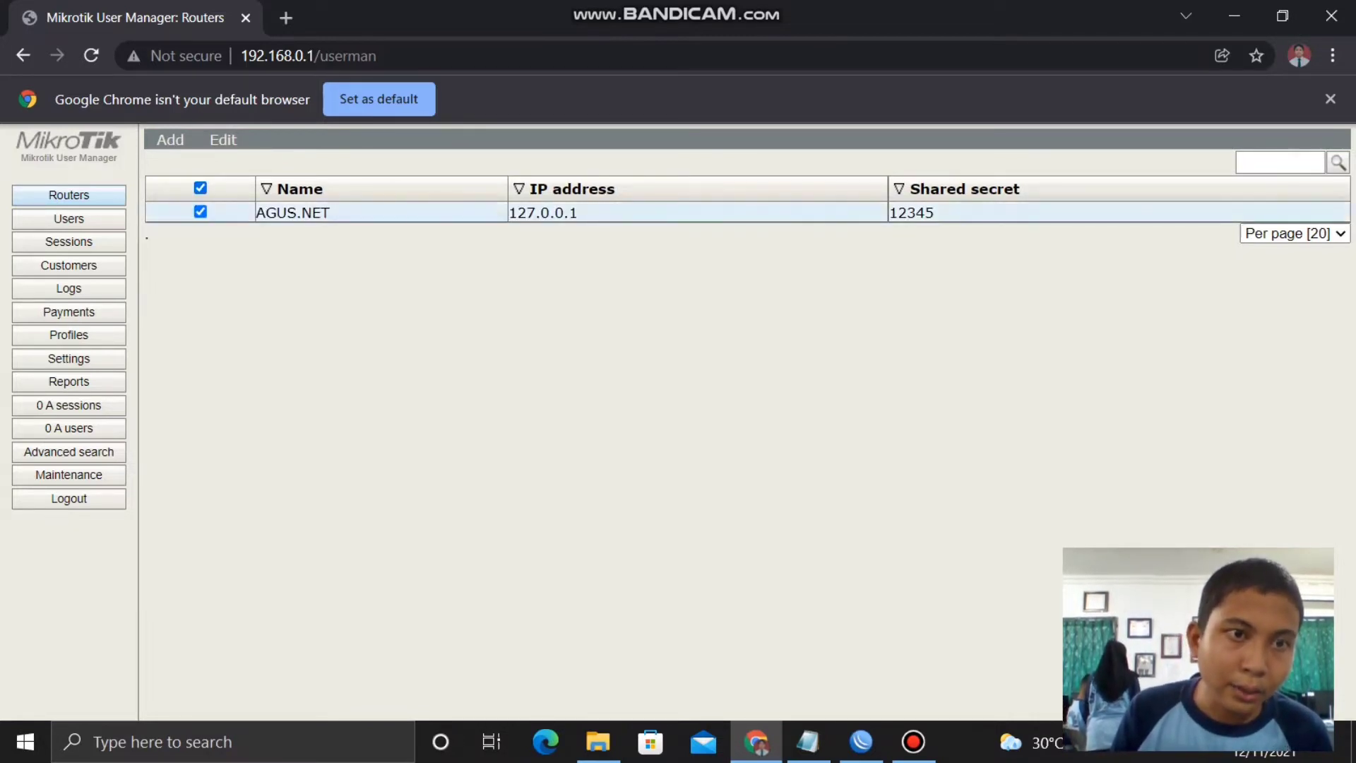
click(223, 139)
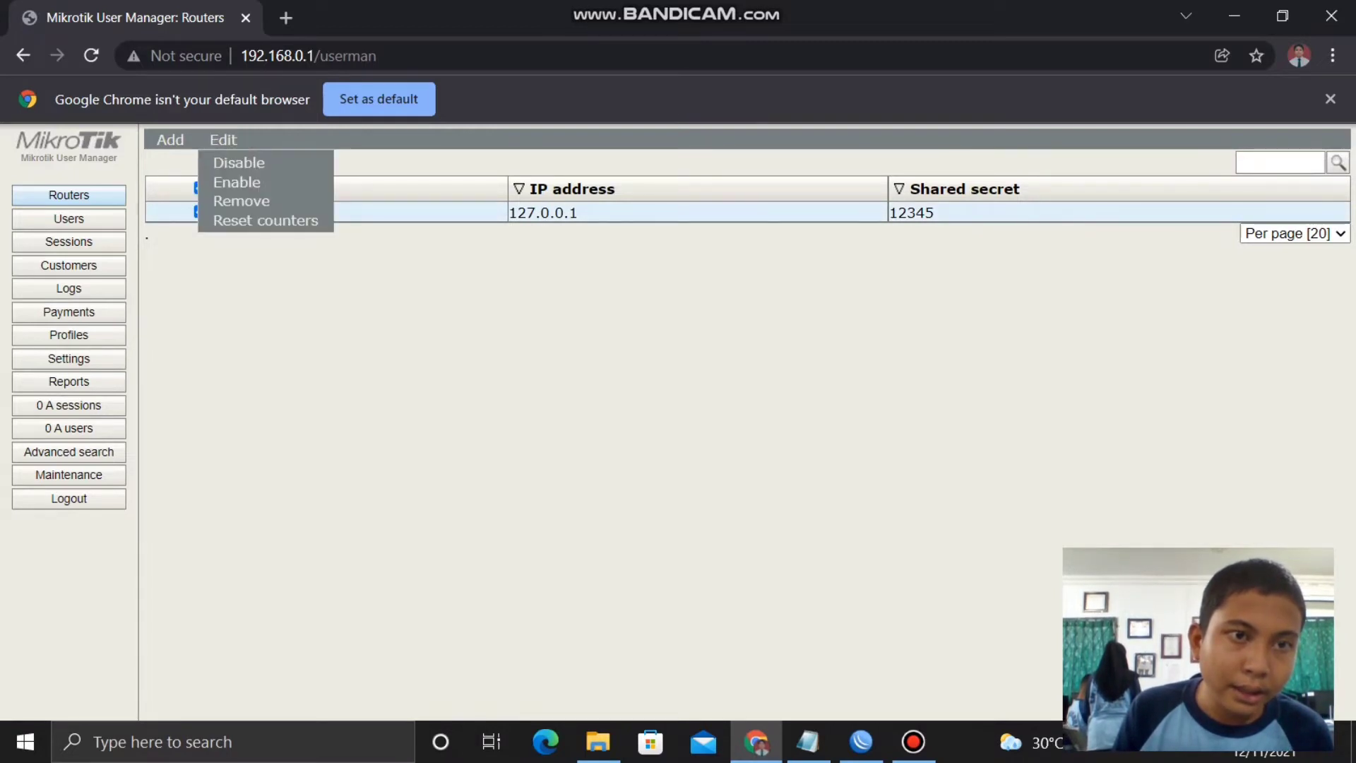
click(233, 182)
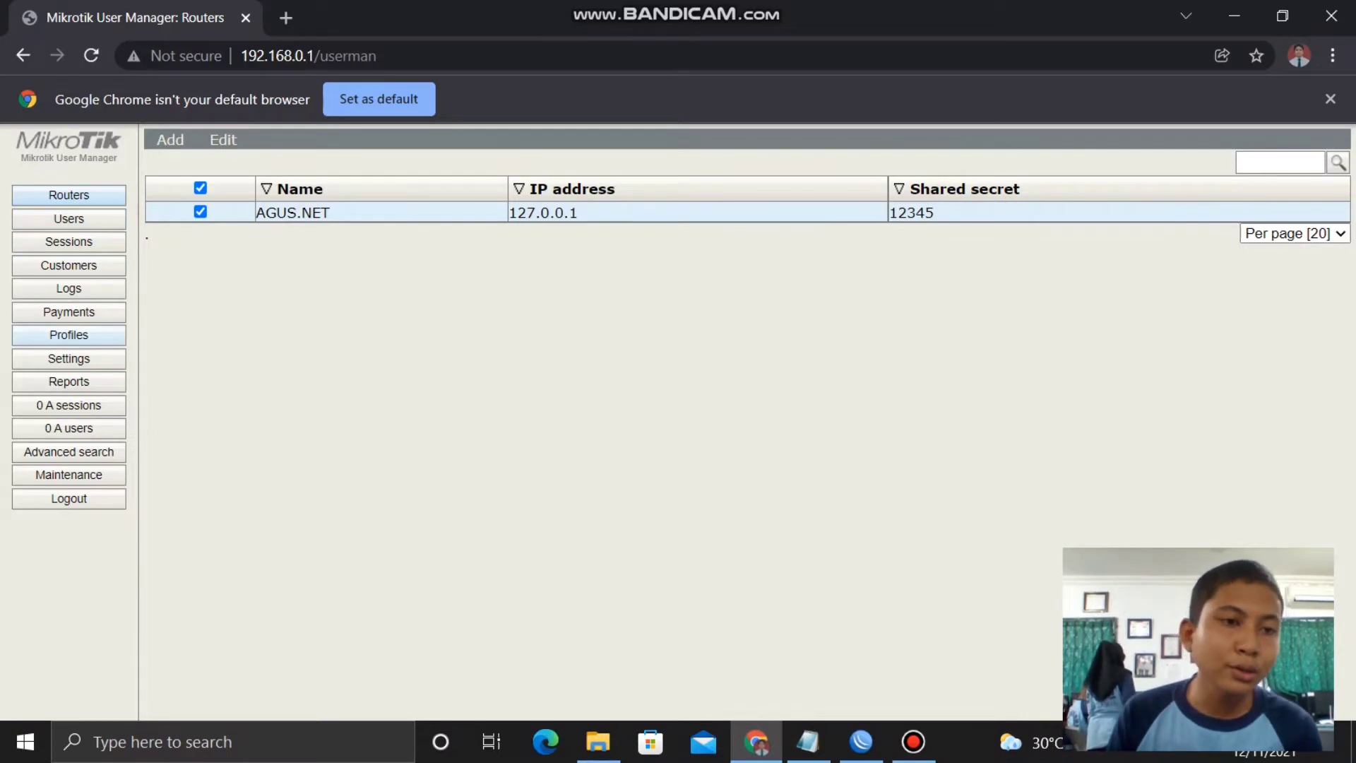
- Create profiles named agu and AGUS.NET on the Profiles page
click(68, 334)
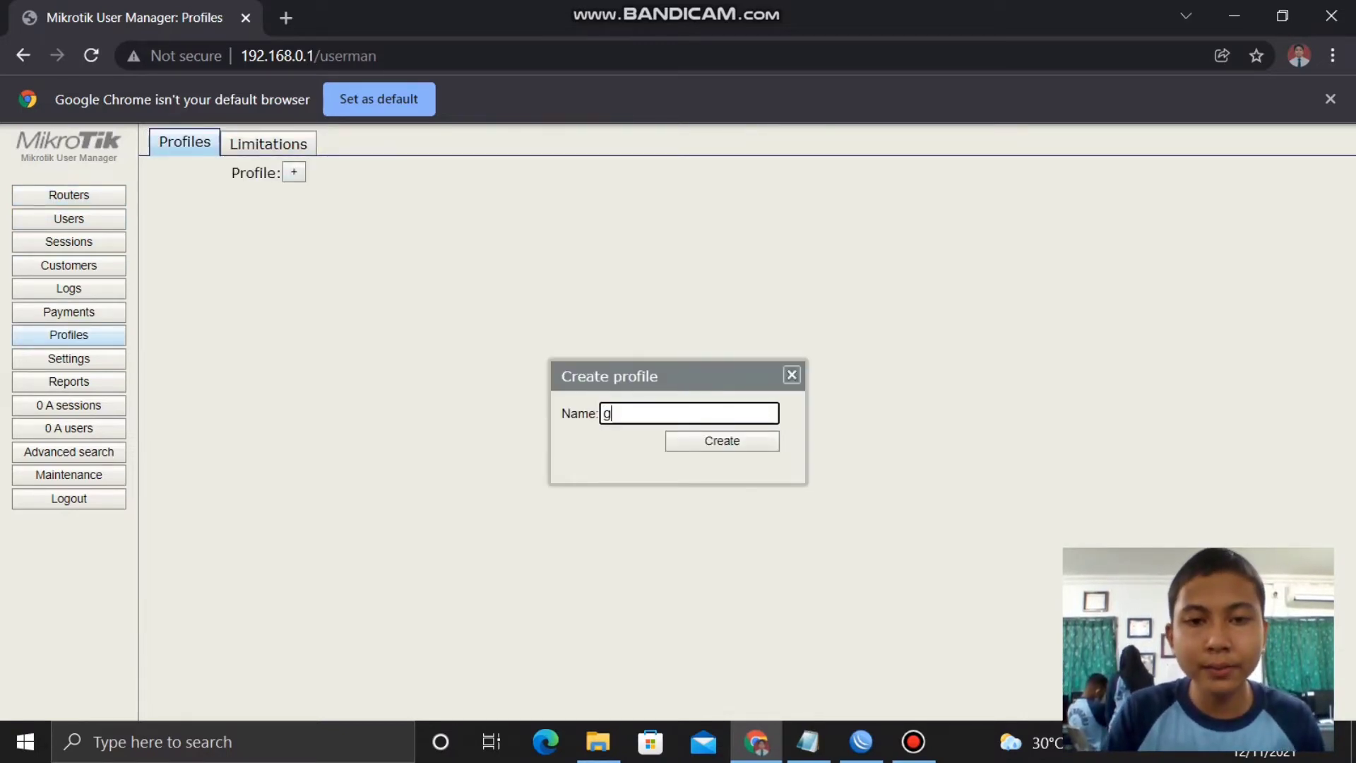
text(agus)
key(Return)
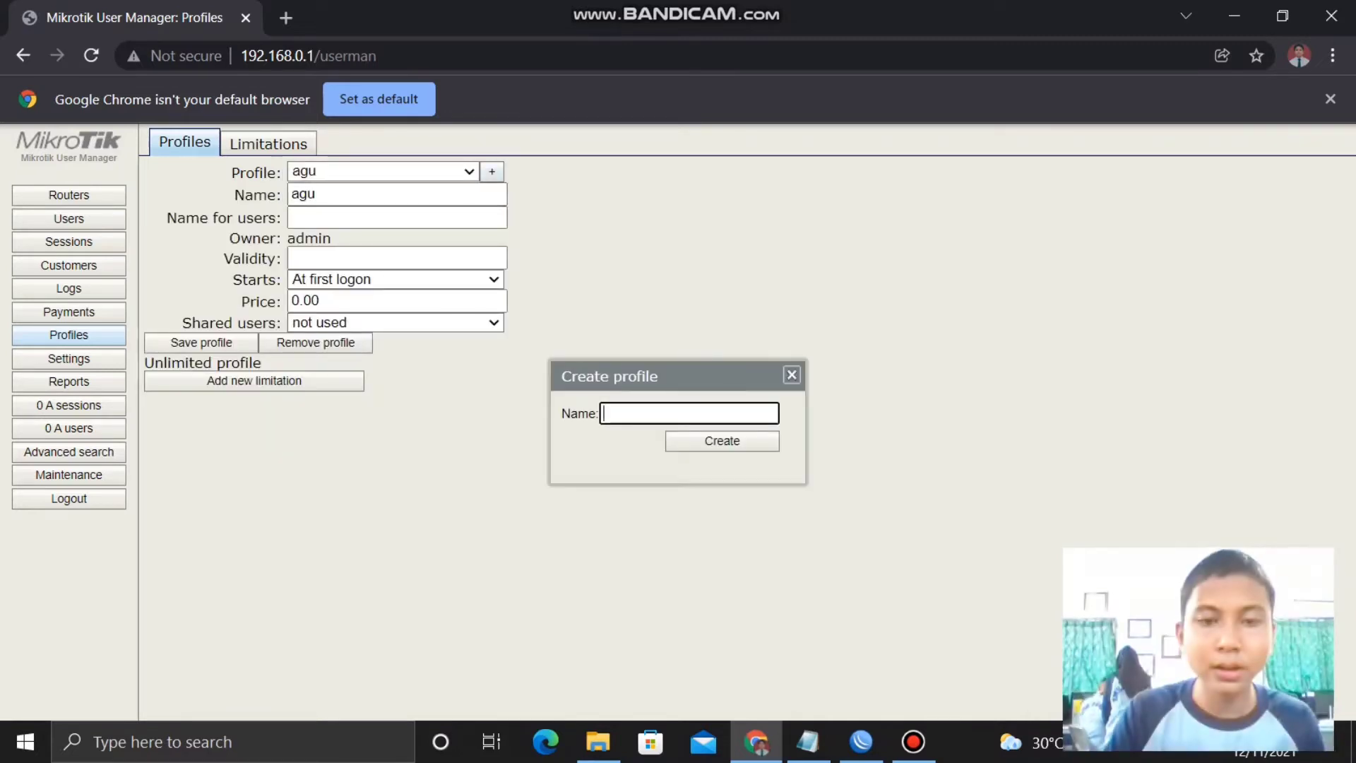
text(AGUS.)
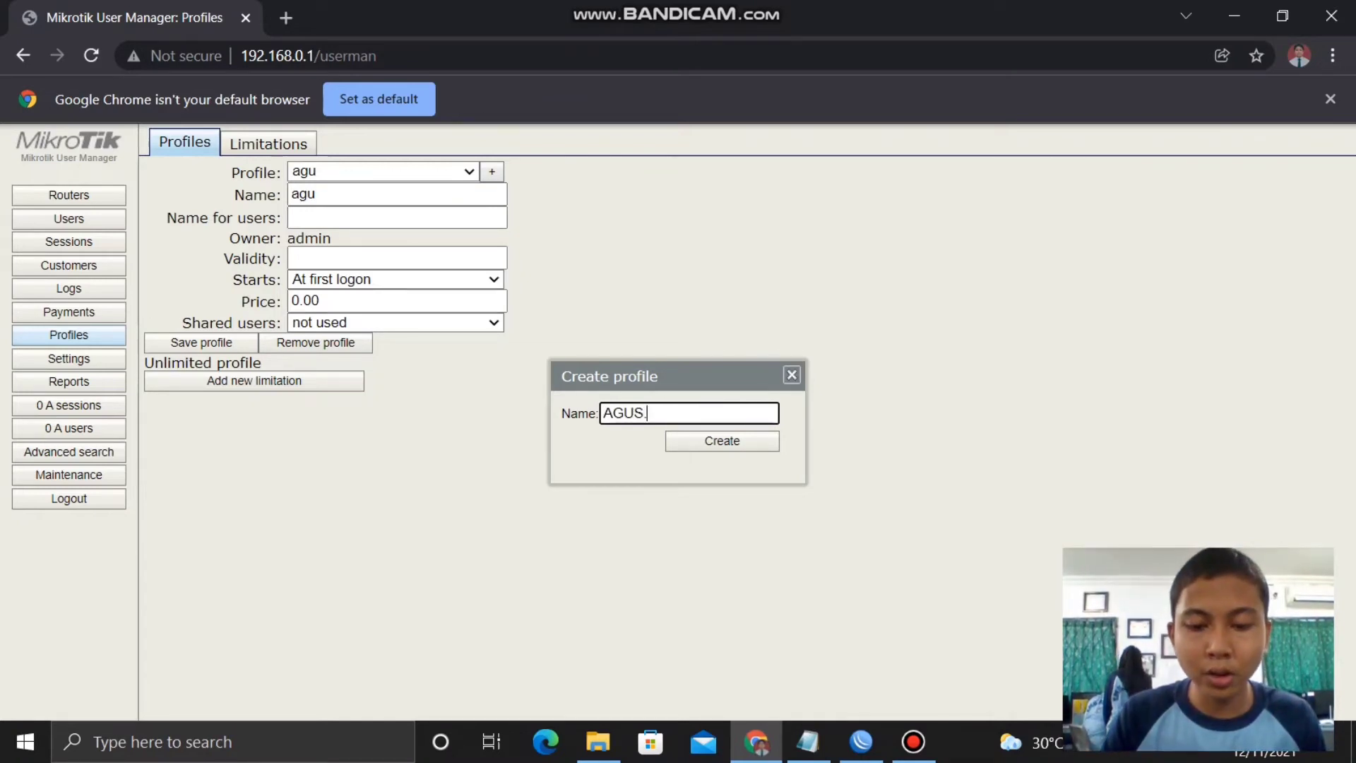
text(NET)
key(Return)
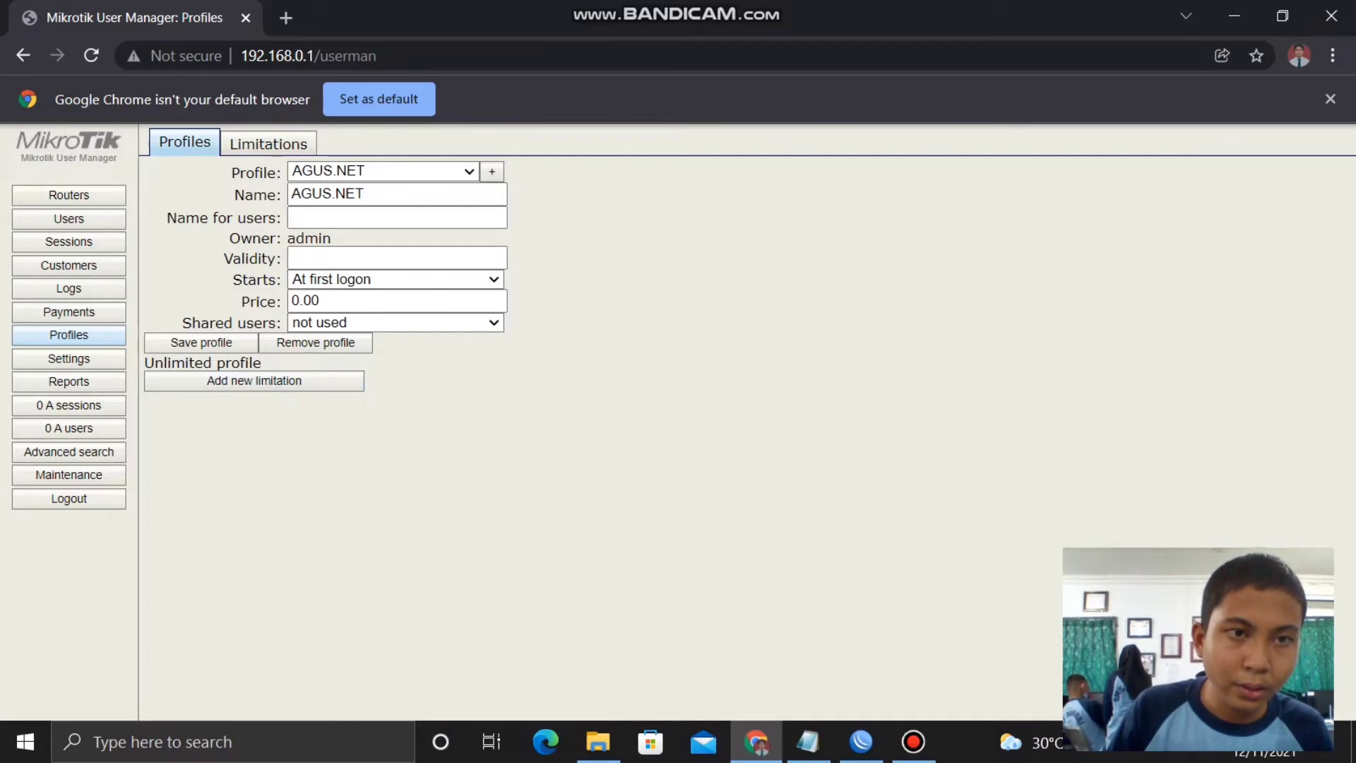
click(268, 143)
- Create the AGUS.NET limitation, then return to the AGUS.NET profile to add a limitation part
click(170, 173)
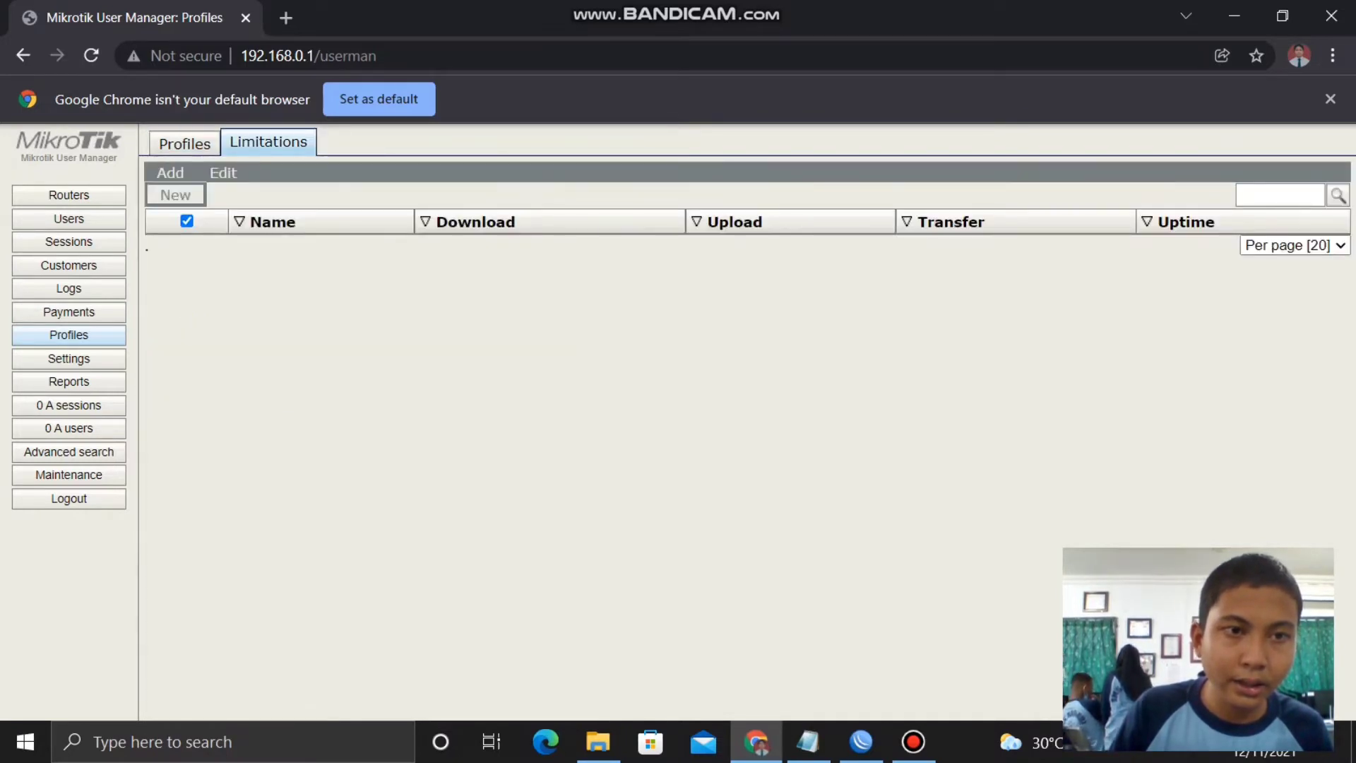
click(172, 194)
click(734, 194)
text(AG)
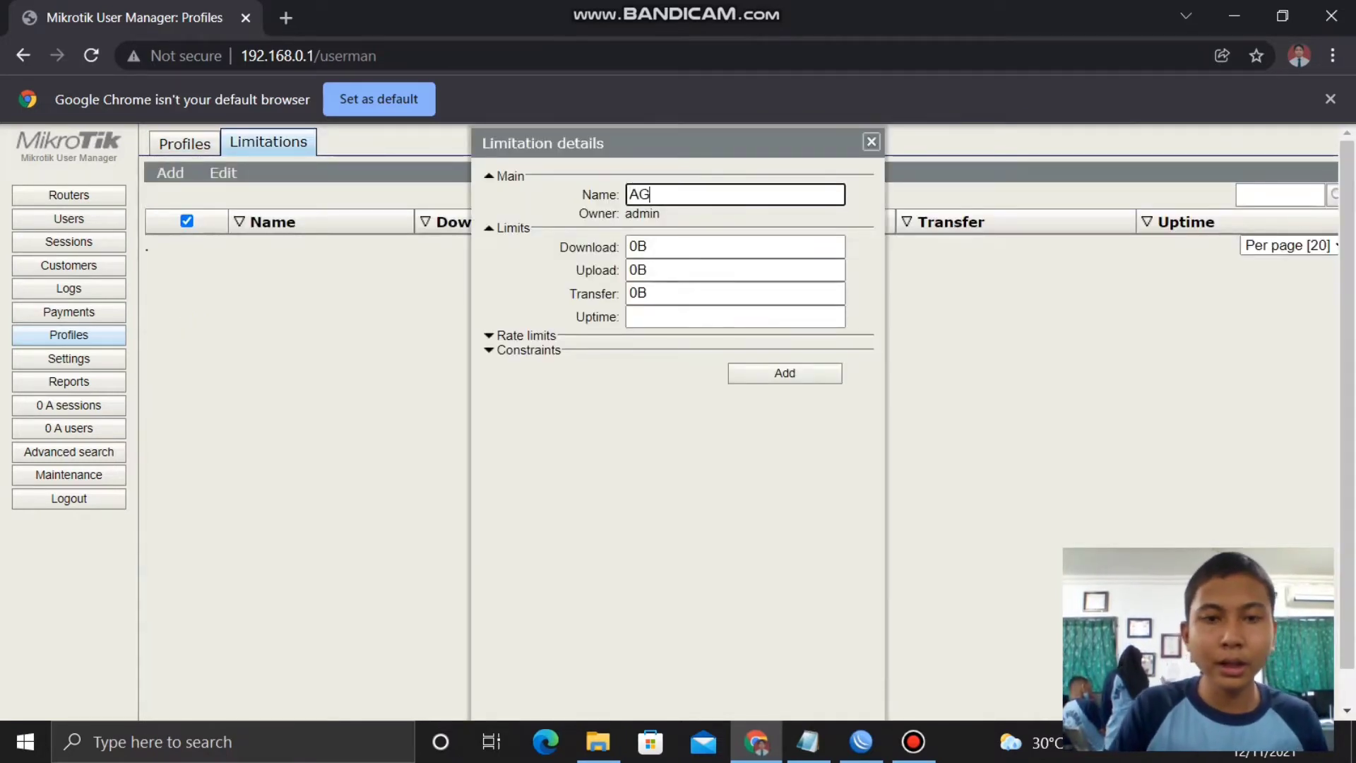
text(US.NET)
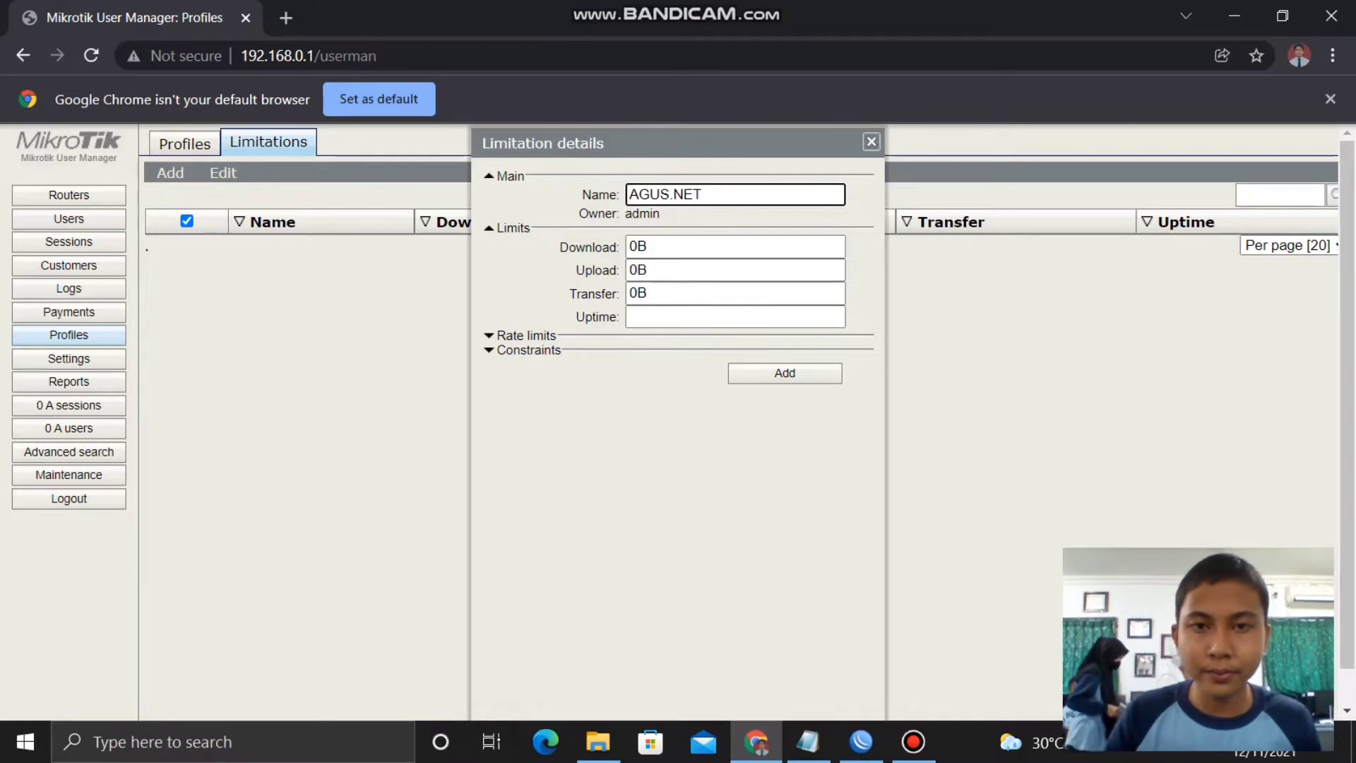
key(Return)
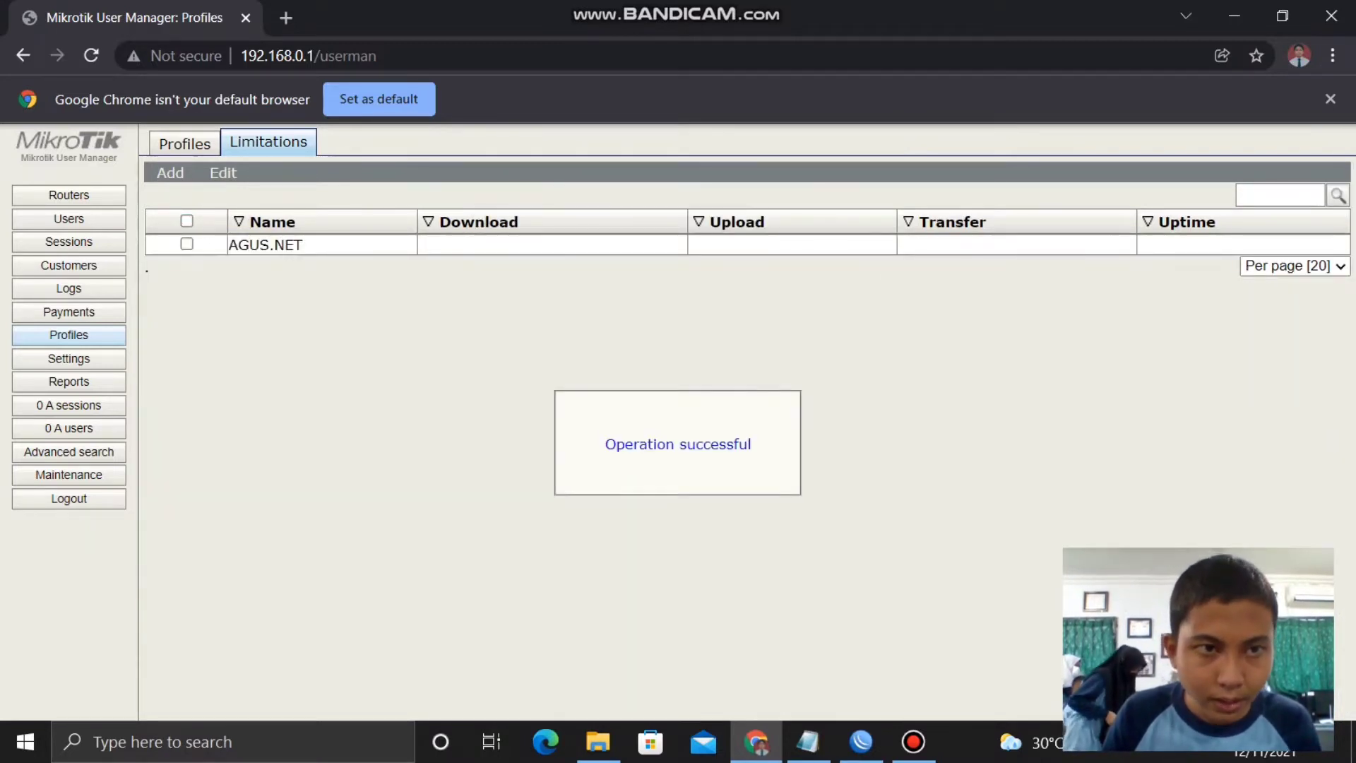
click(184, 144)
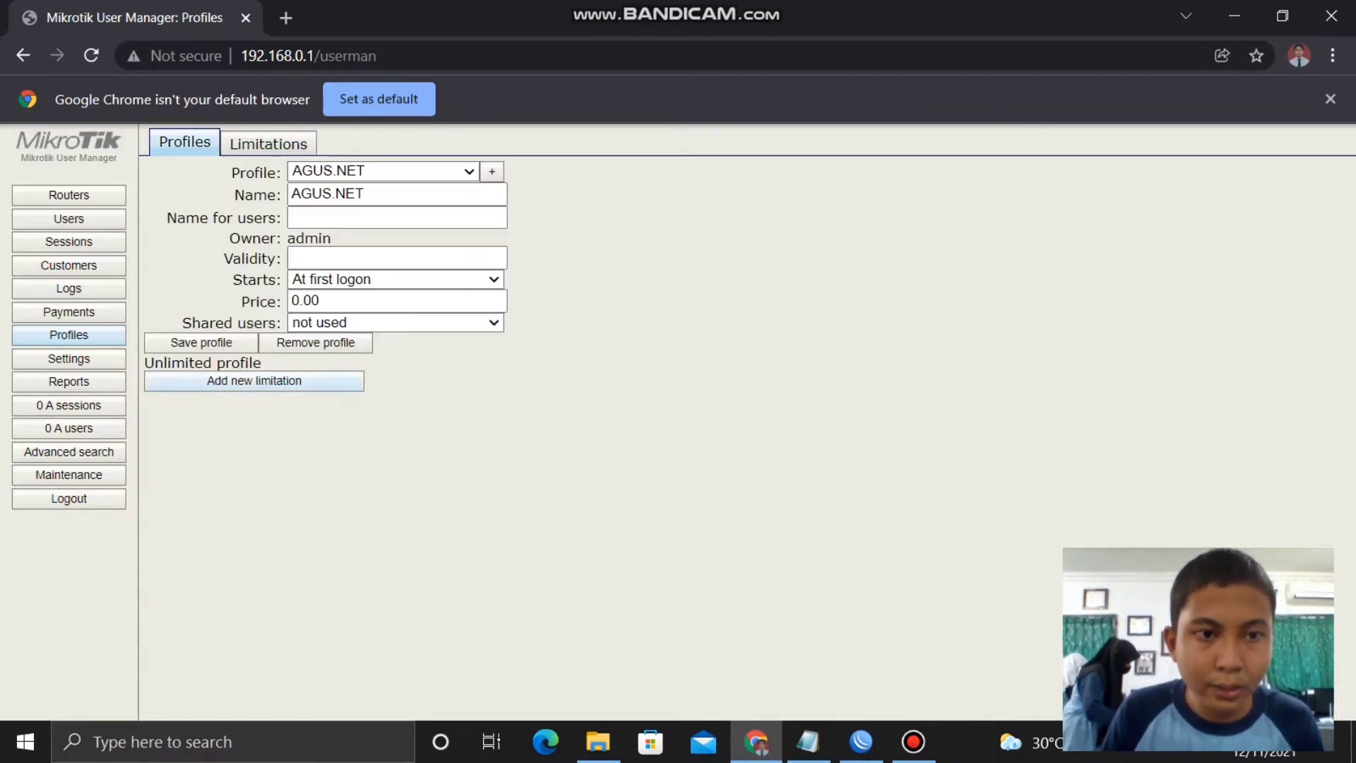
click(255, 380)
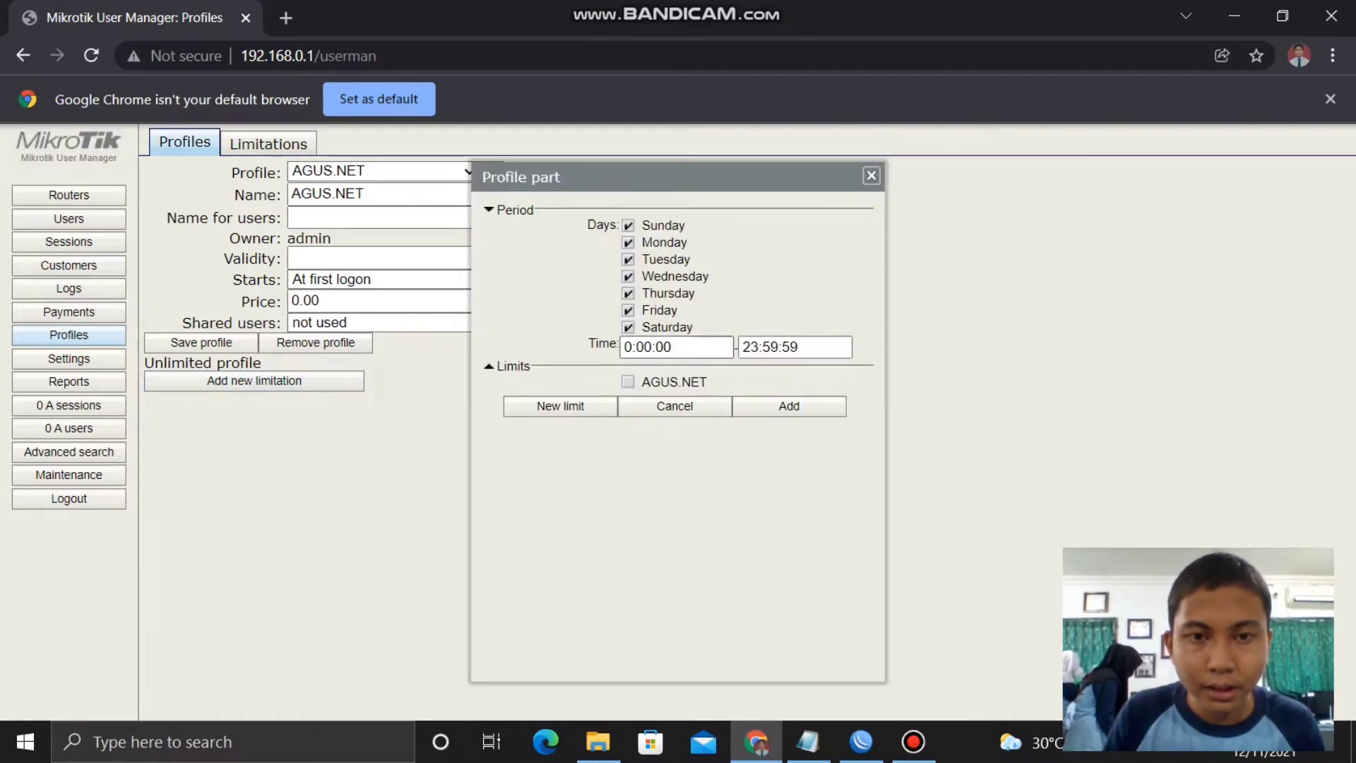
- Add a 7:00:00–14:00:00 period linked to the AGUS.NET limit to the profile
click(631, 347)
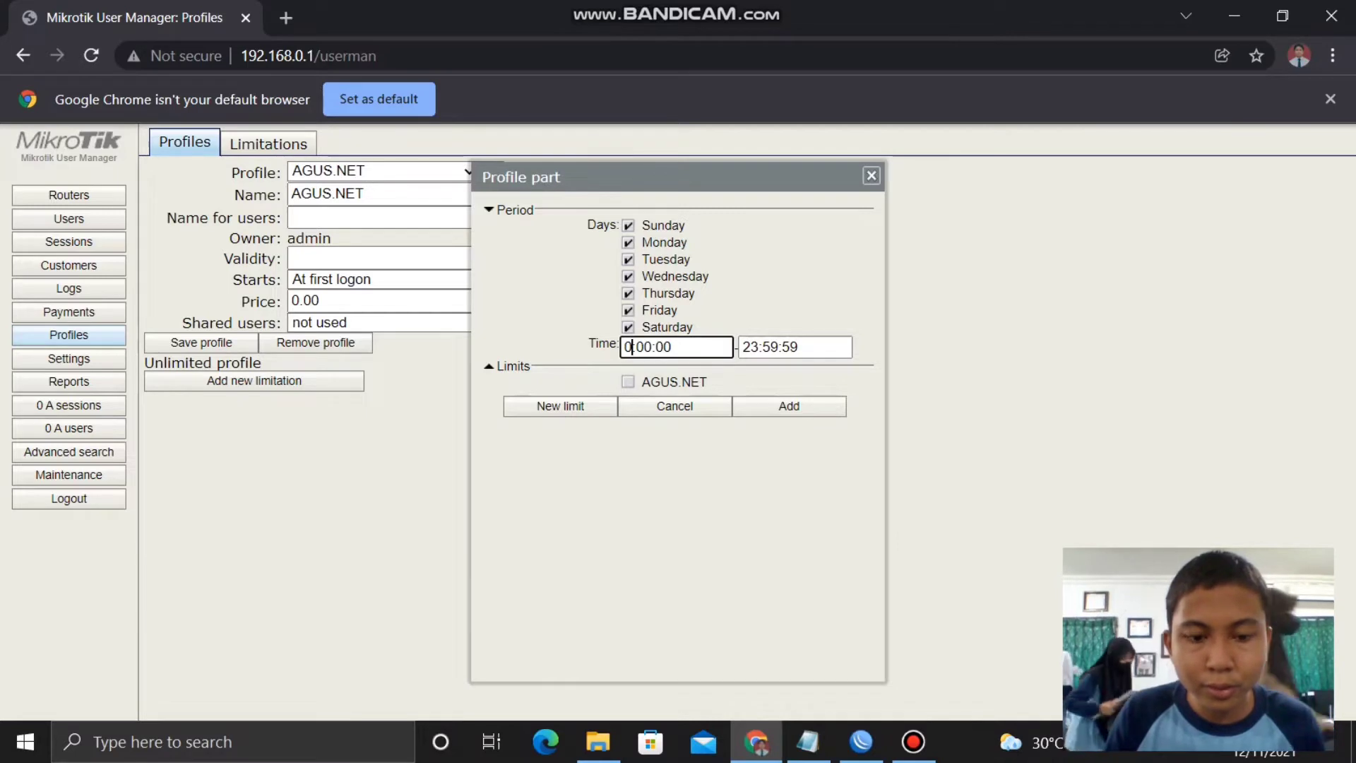
text(7)
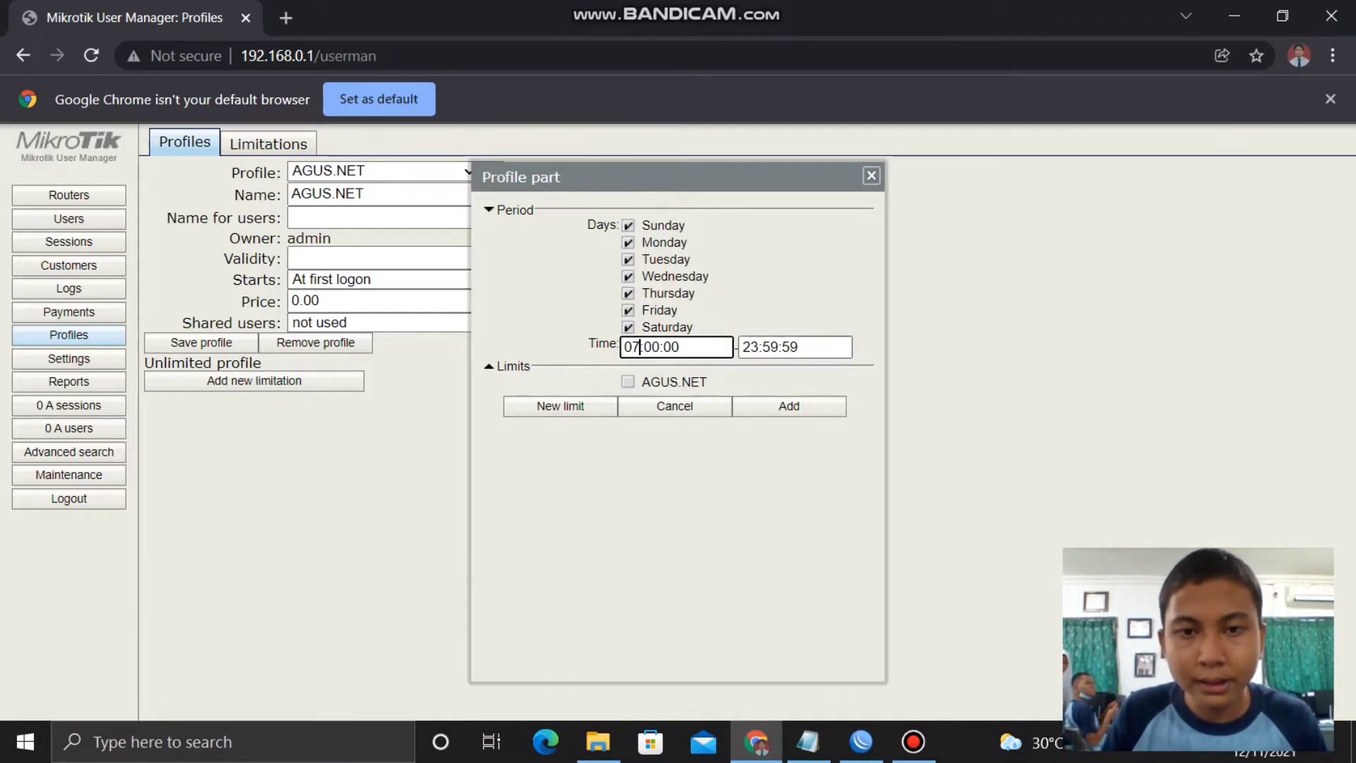
key(ctrl+a)
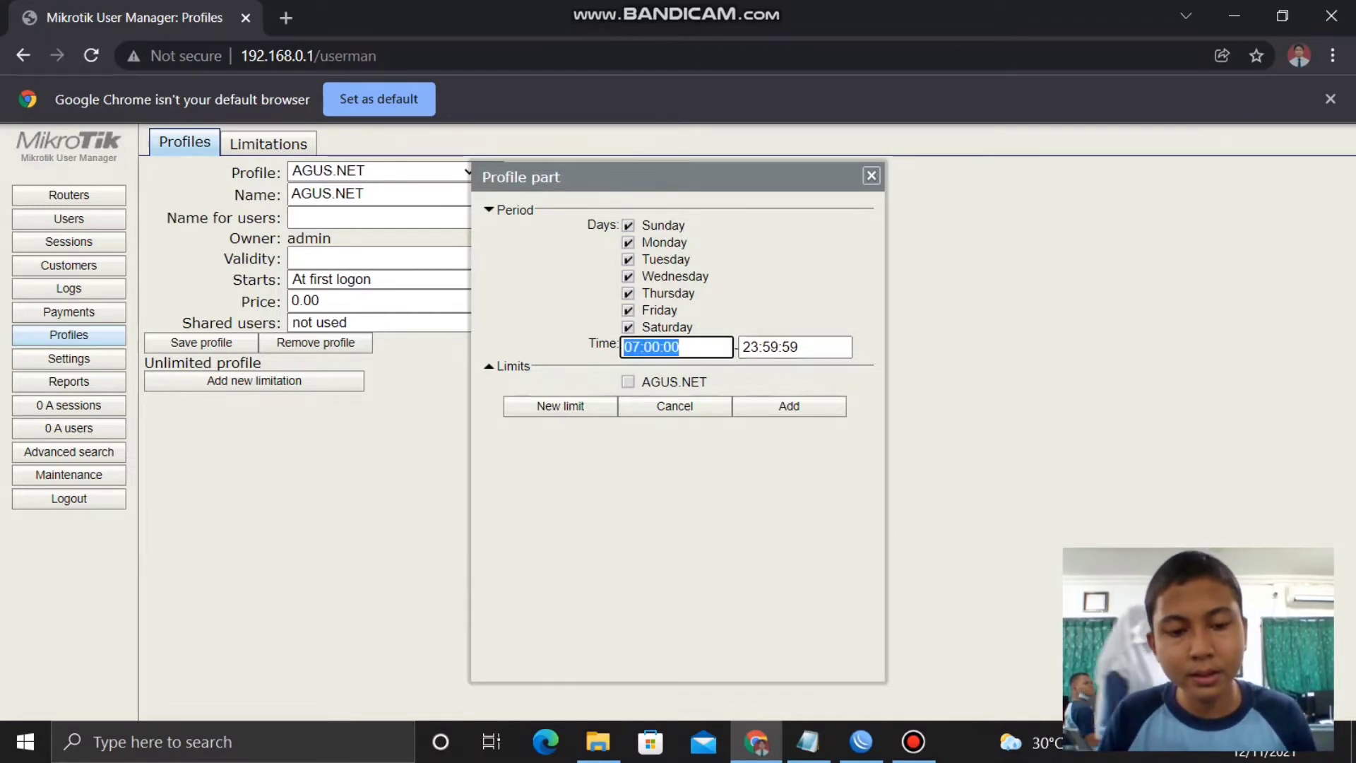
key(BackSpace)
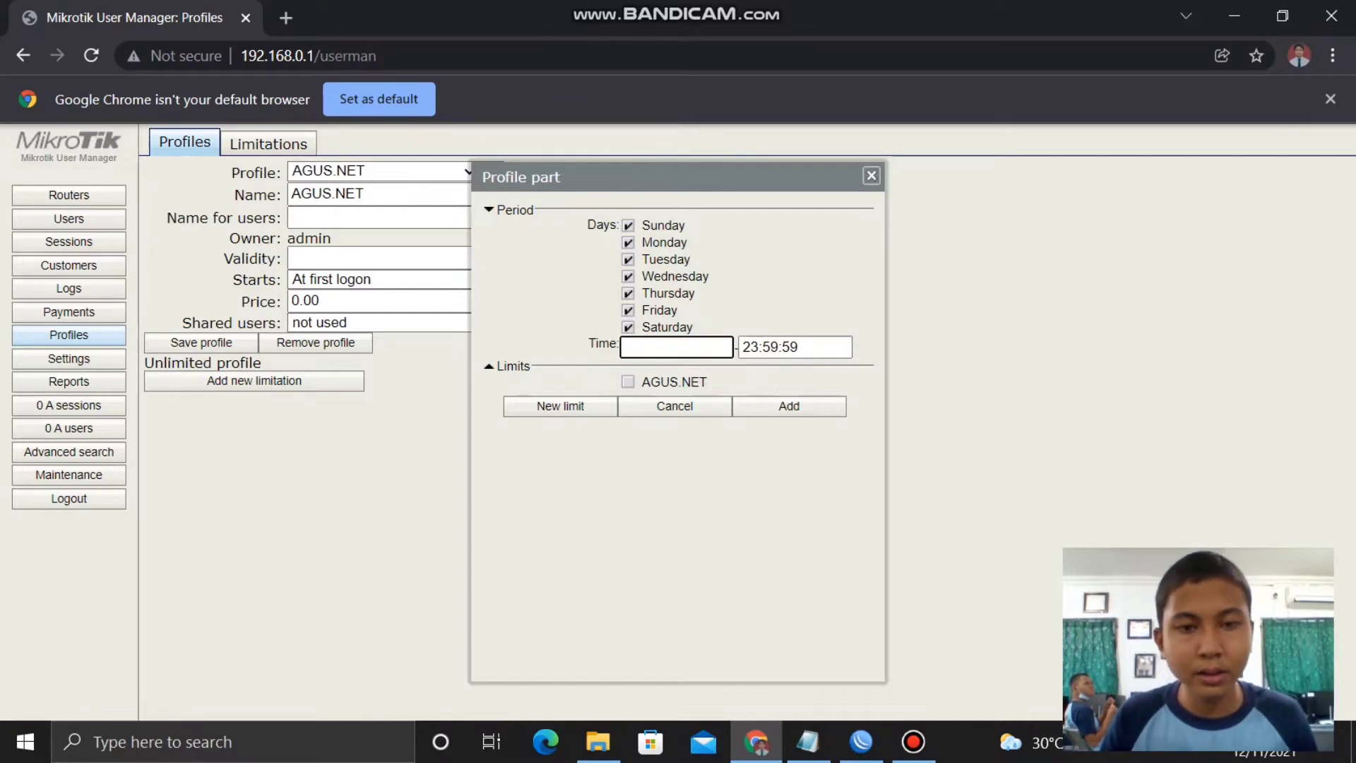
key(ctrl+z)
key(ctrl+c)
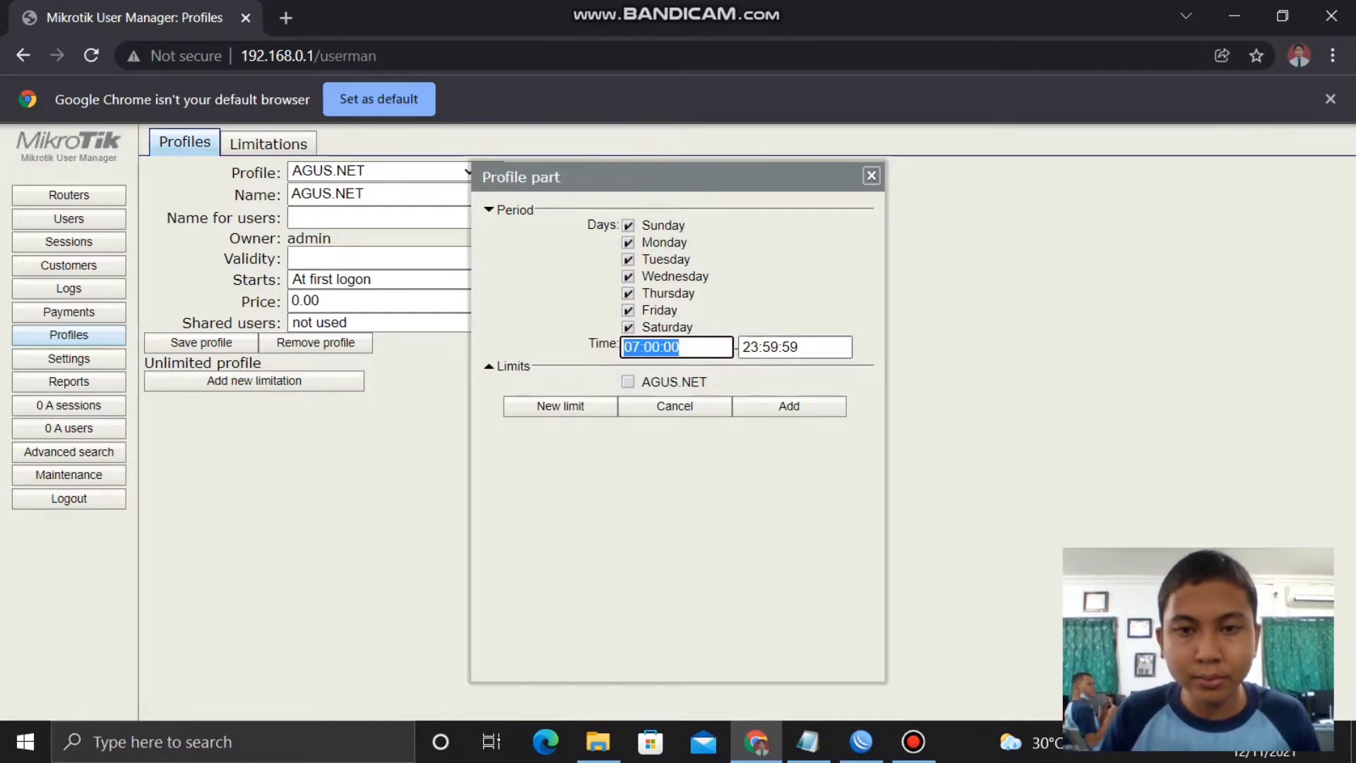
key(Tab)
key(ctrl+v)
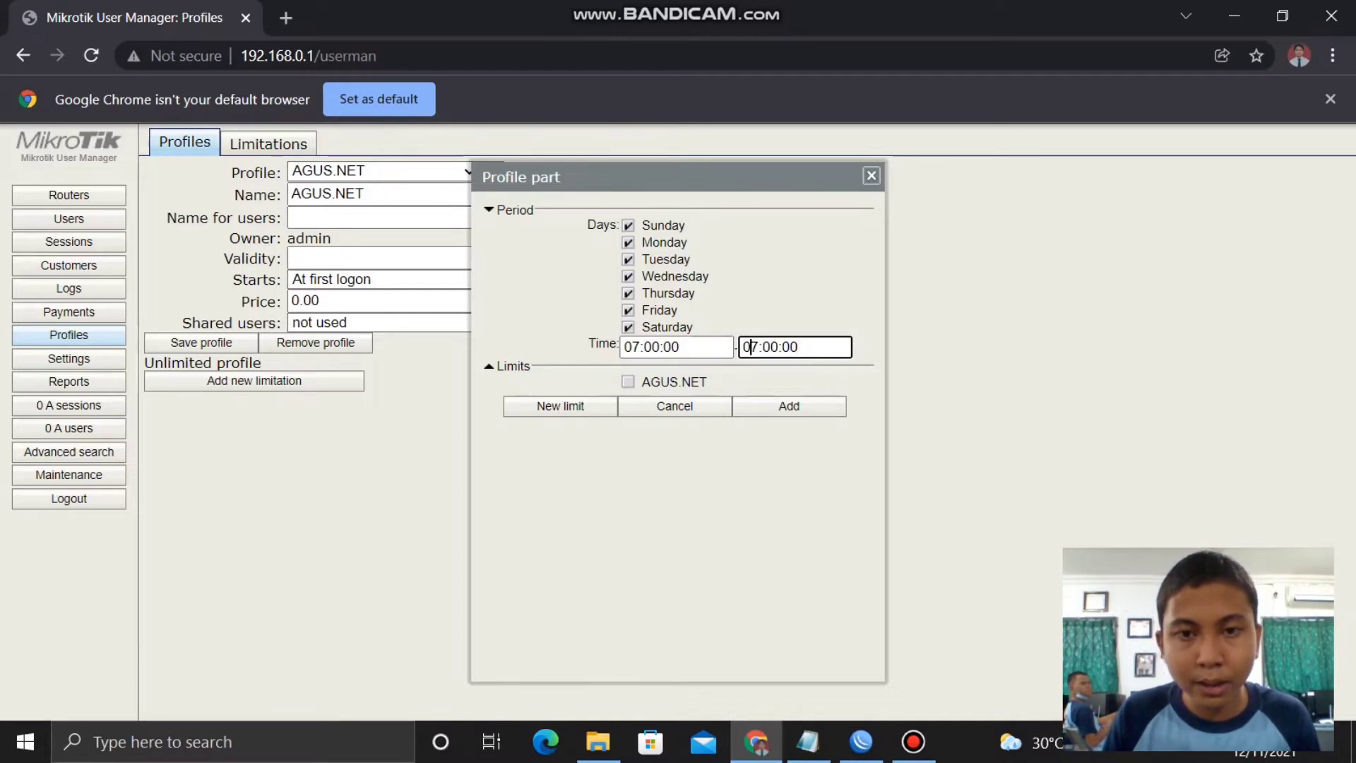
key(Right)
key(BackSpace)
key(BackSpace)
key(Delete)
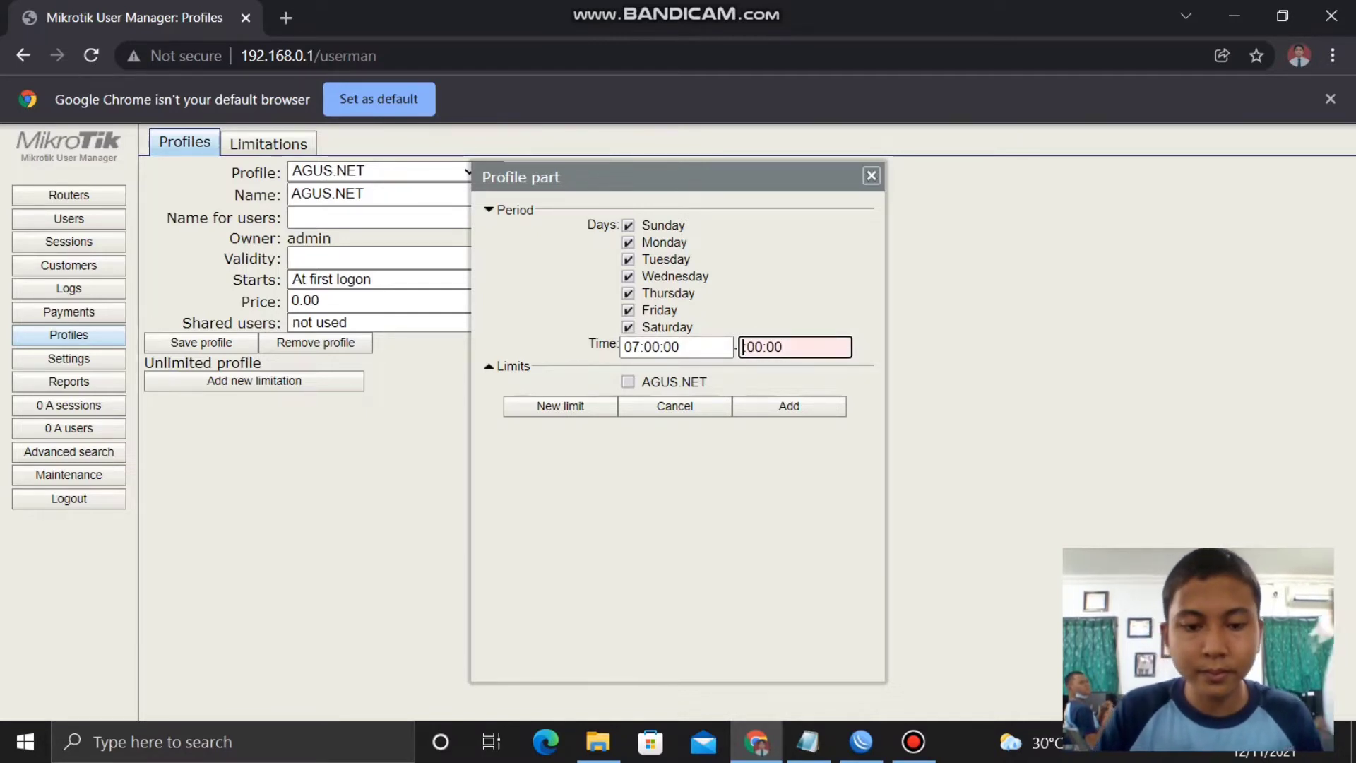
text(14:)
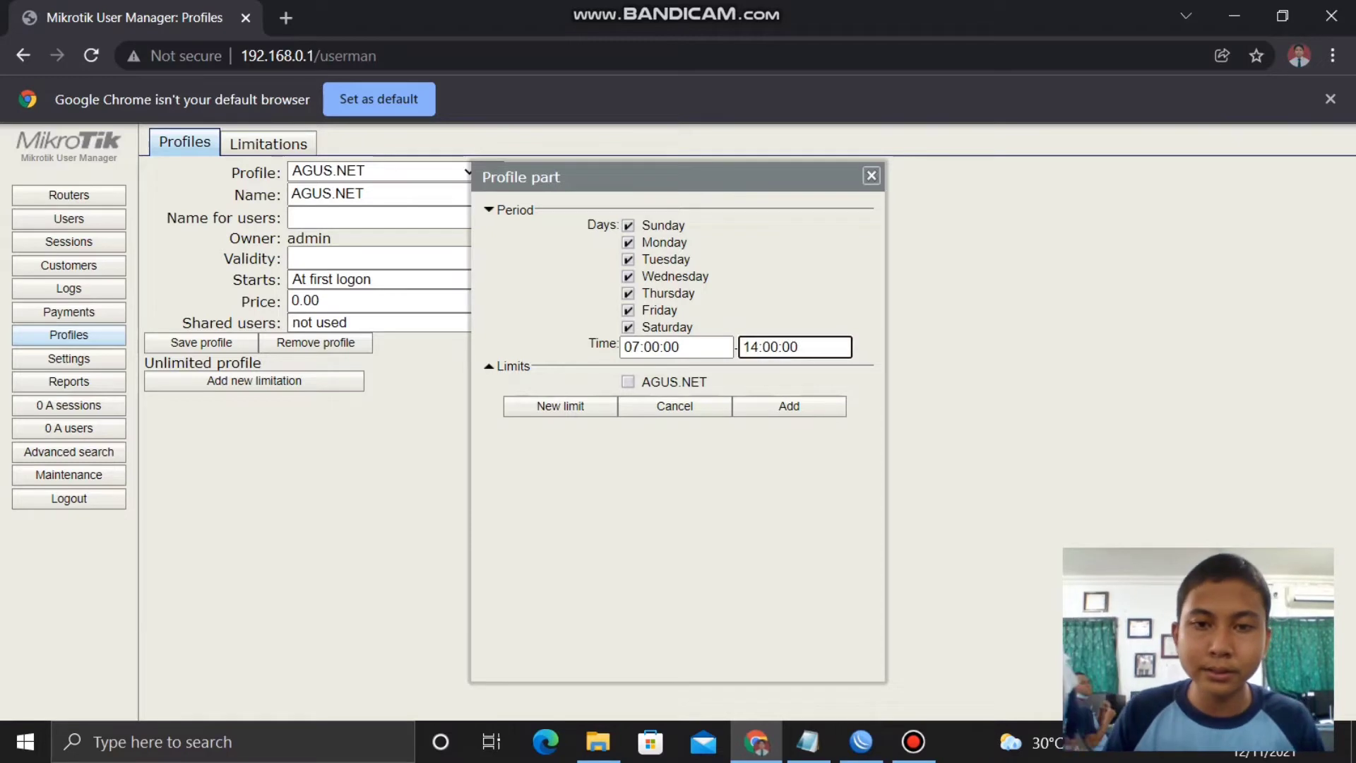
click(624, 346)
key(Delete)
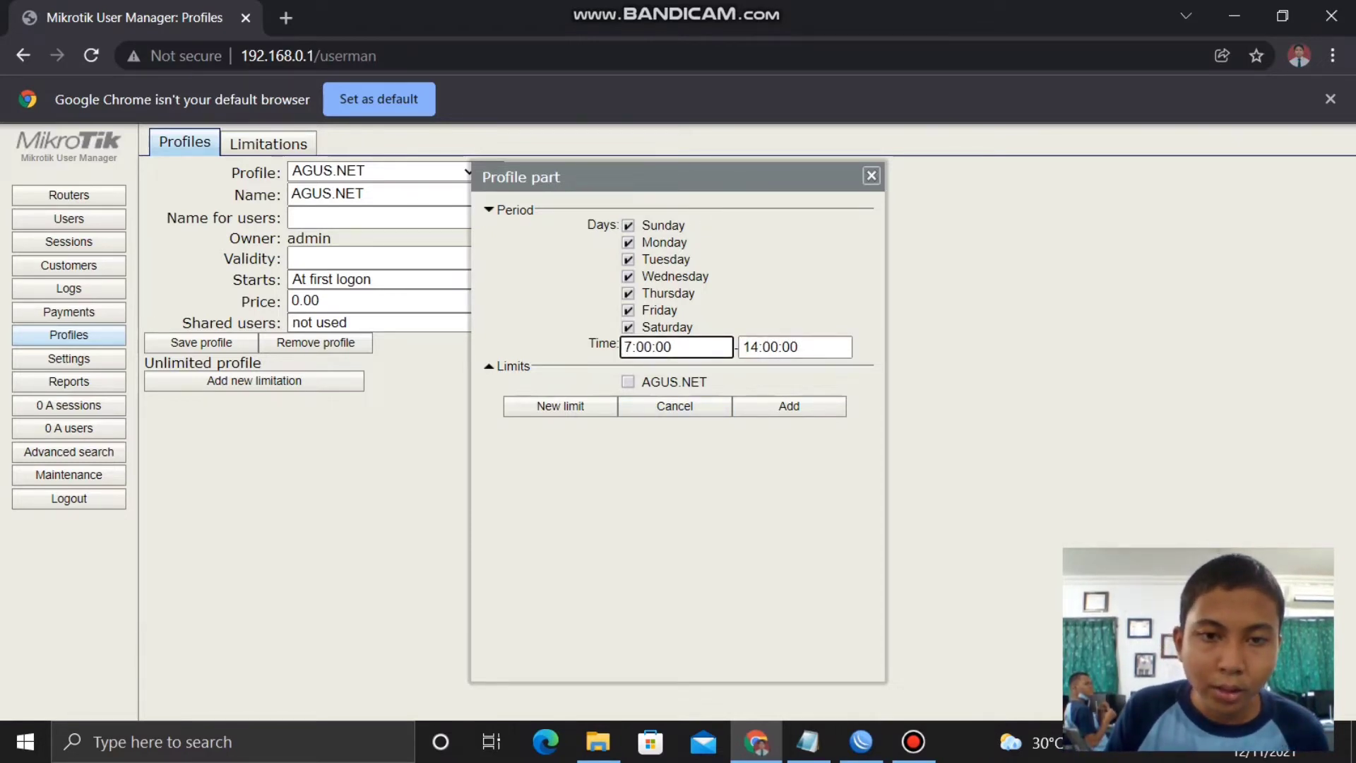
click(628, 382)
click(789, 406)
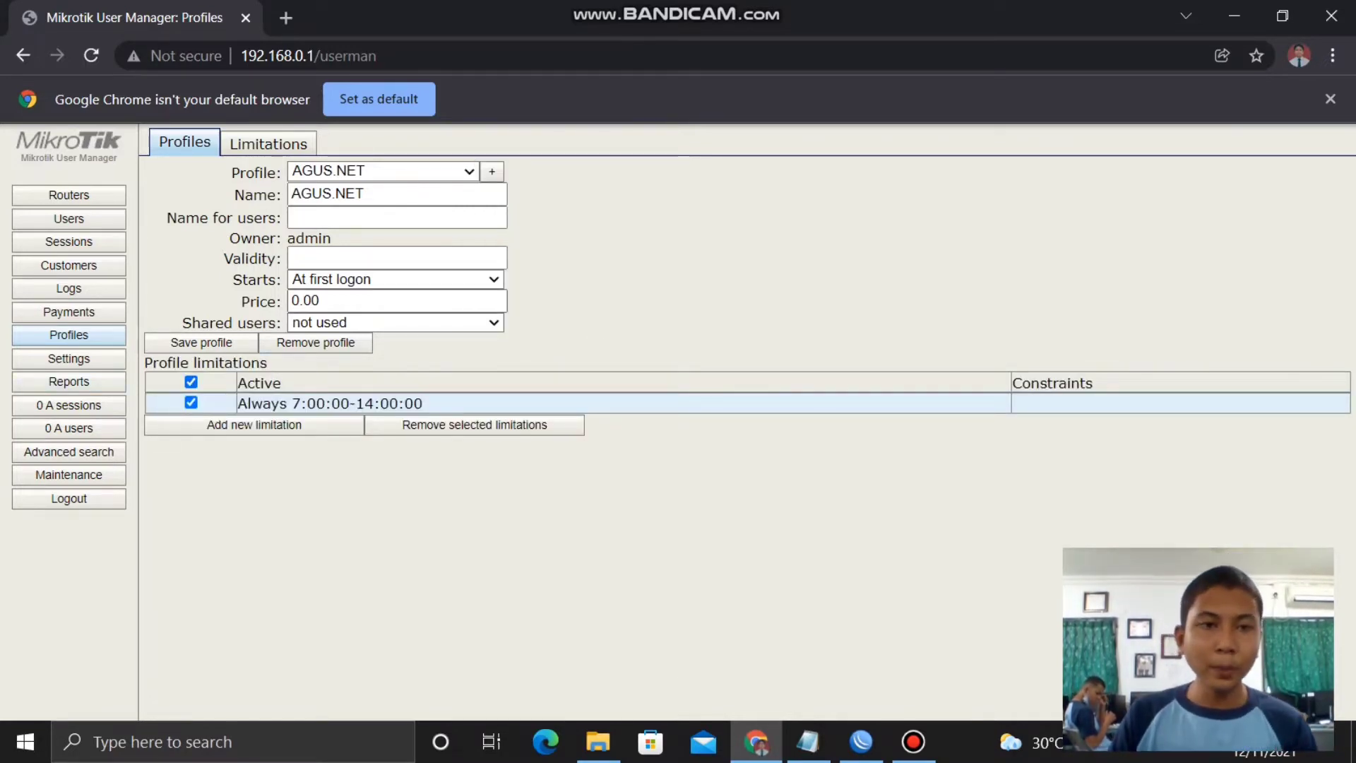
- Save price 5000 on the AGUS.NET profile and open the voucher Templates settings
double_click(305, 301)
text(5000)
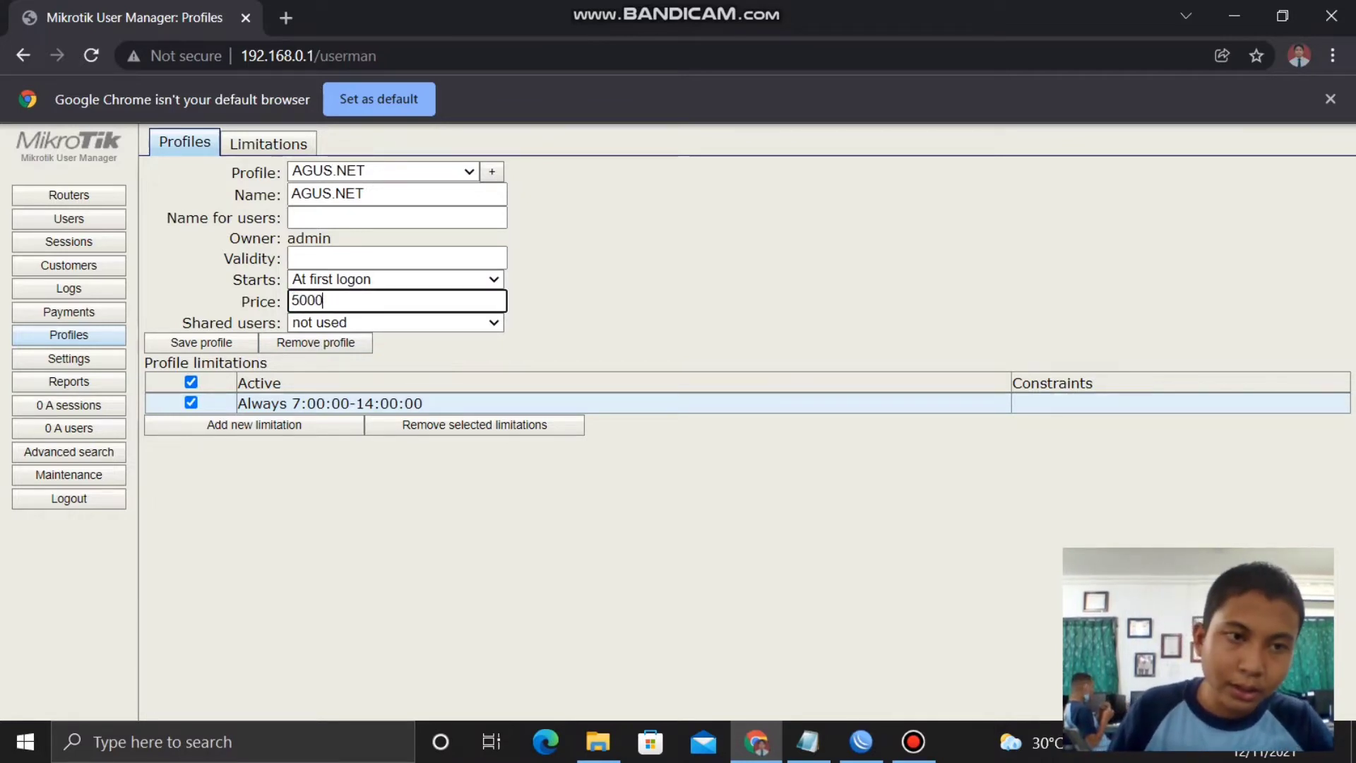
key(Return)
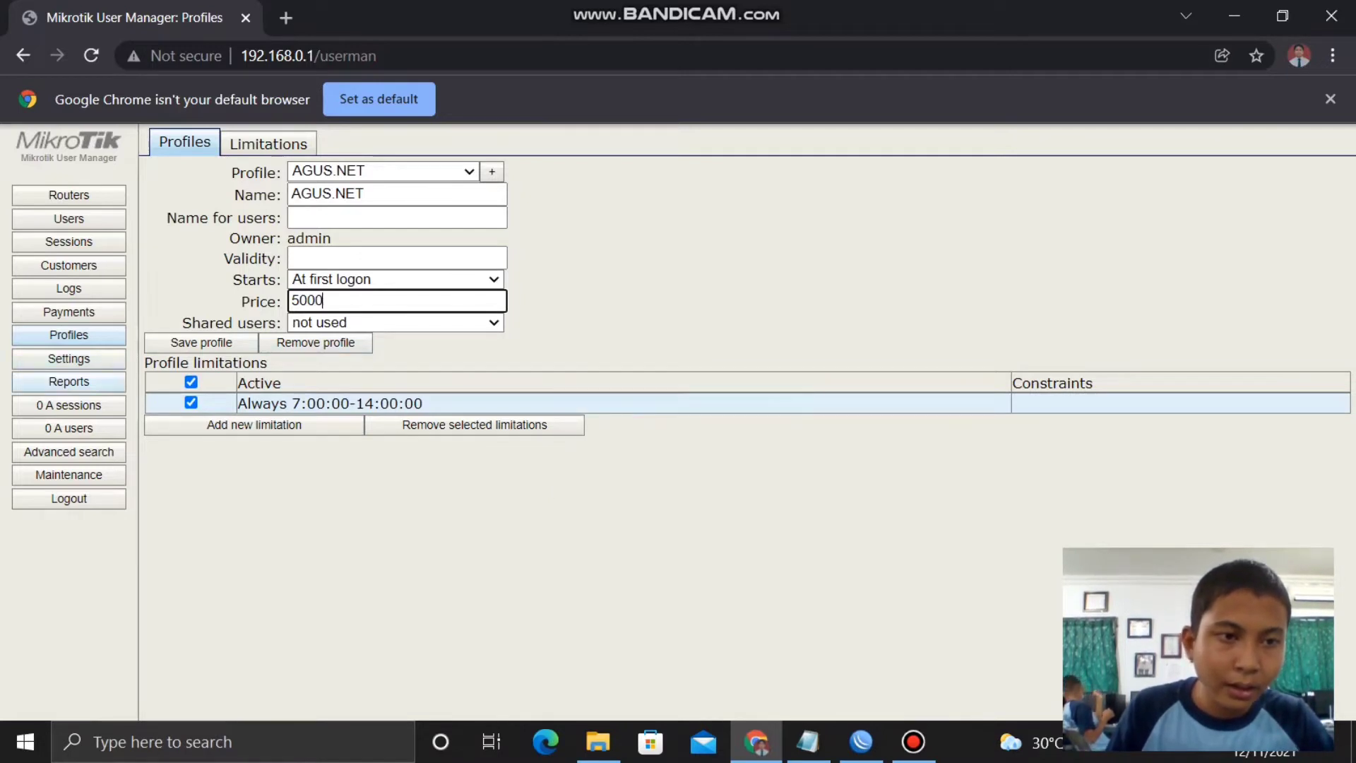
click(68, 359)
click(351, 143)
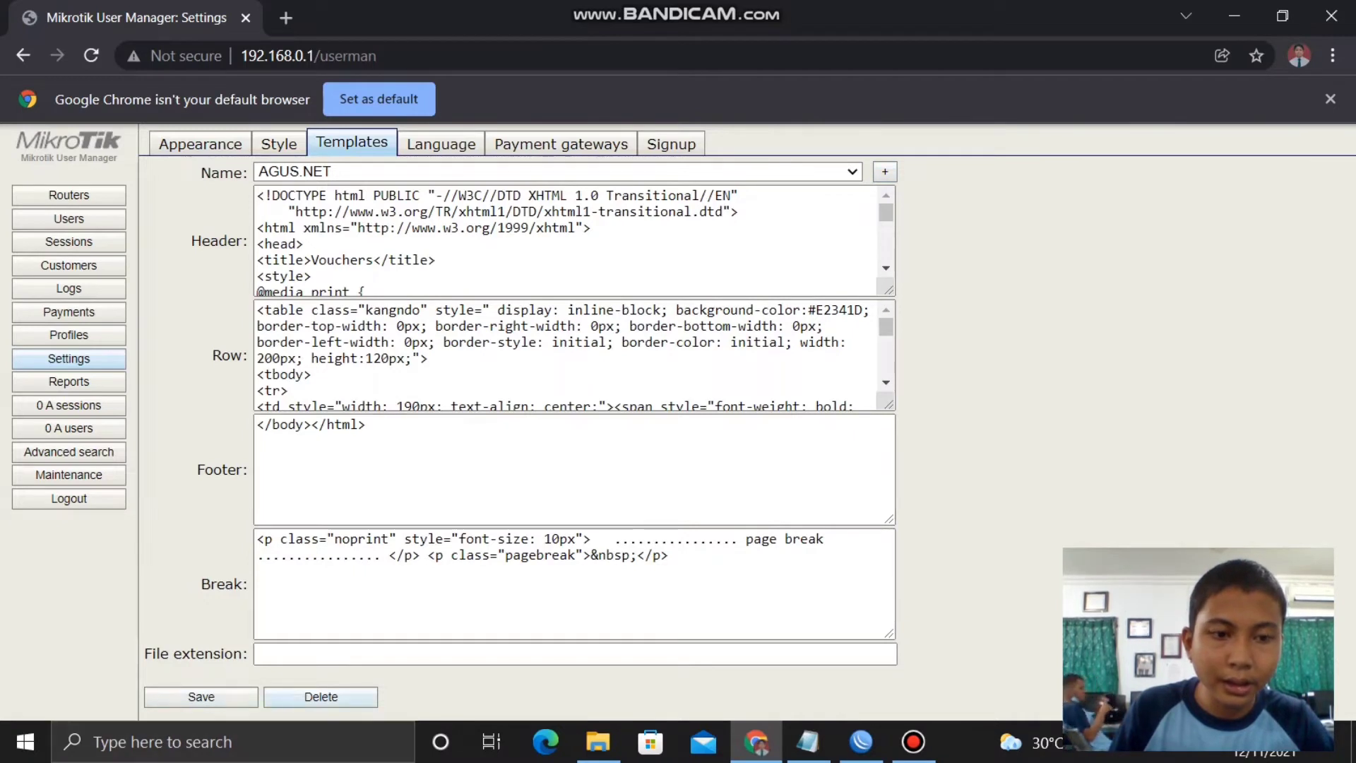
- Delete the AGUS.NET template and create a new template named AGUS VOUCHER
click(321, 696)
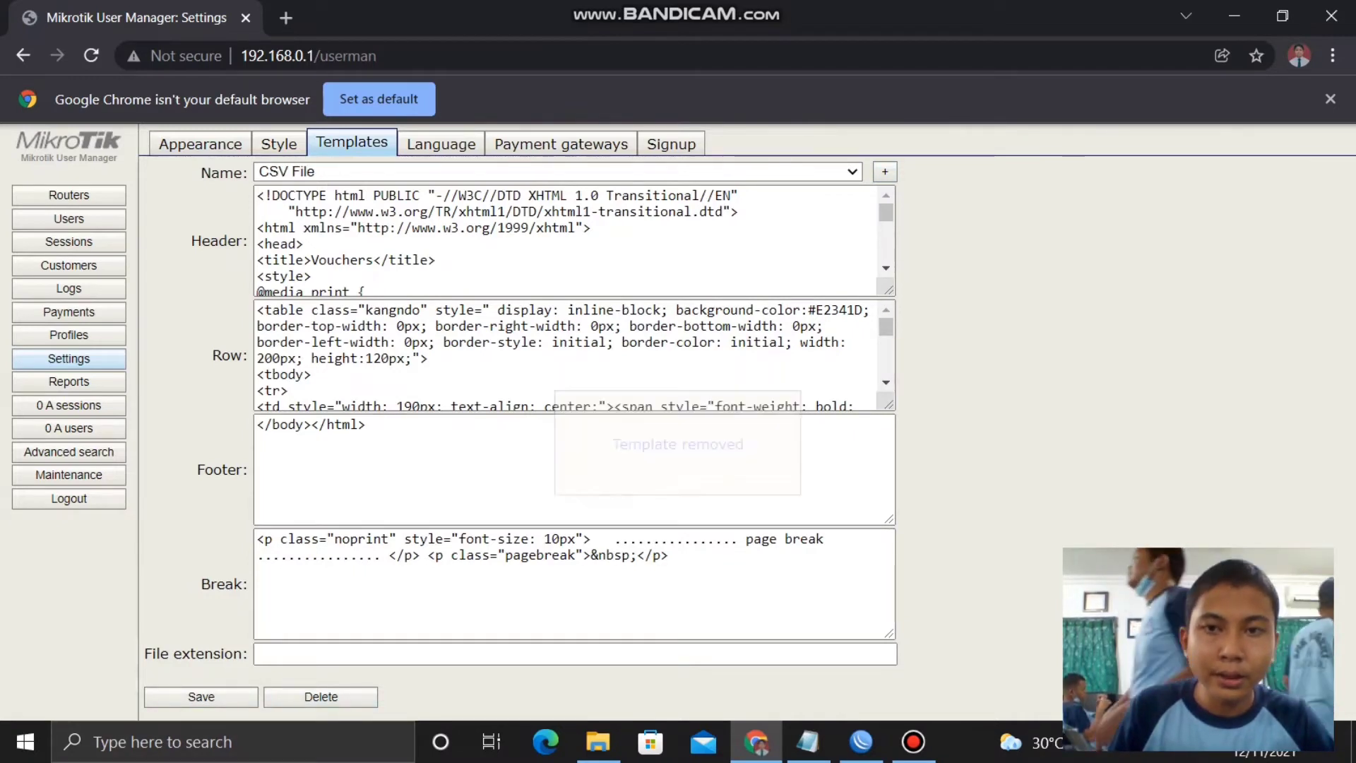
click(885, 171)
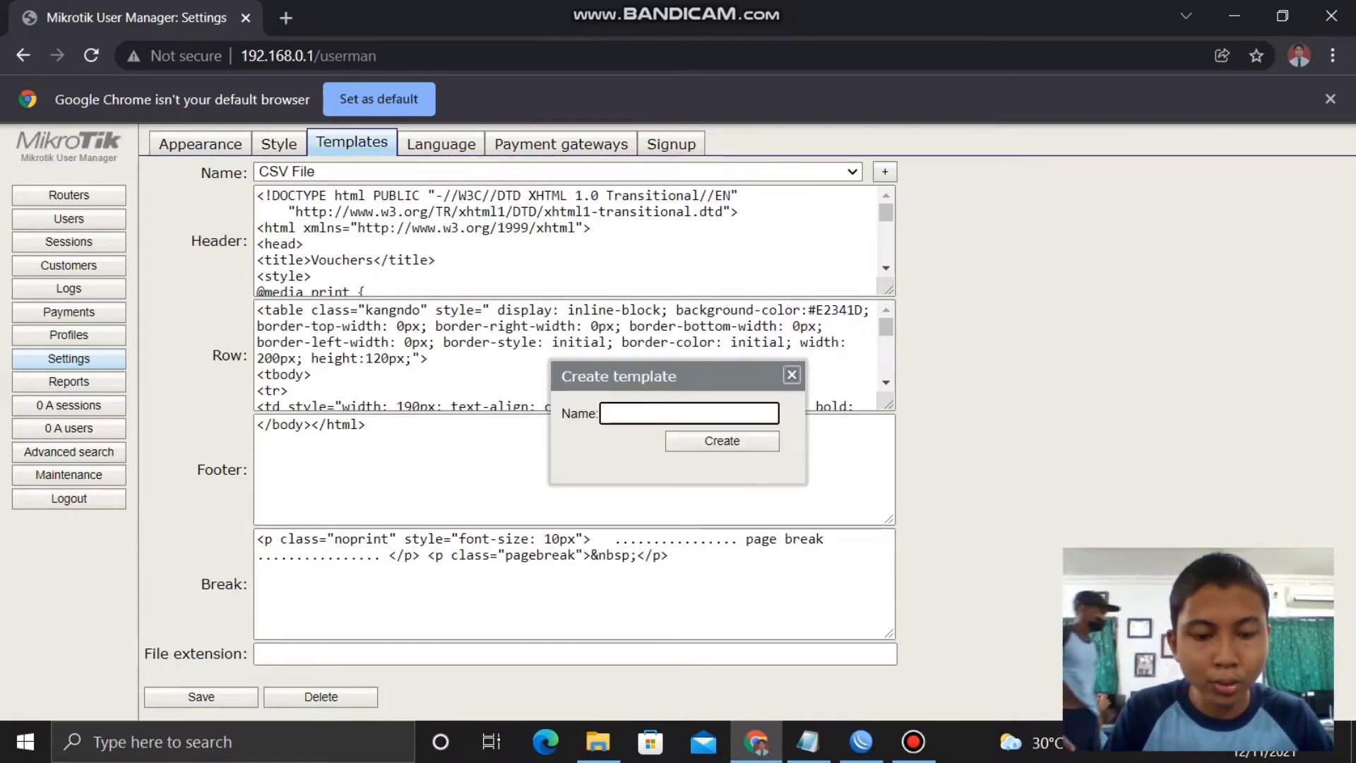
text(AGYS)
key(BackSpace)
key(BackSpace)
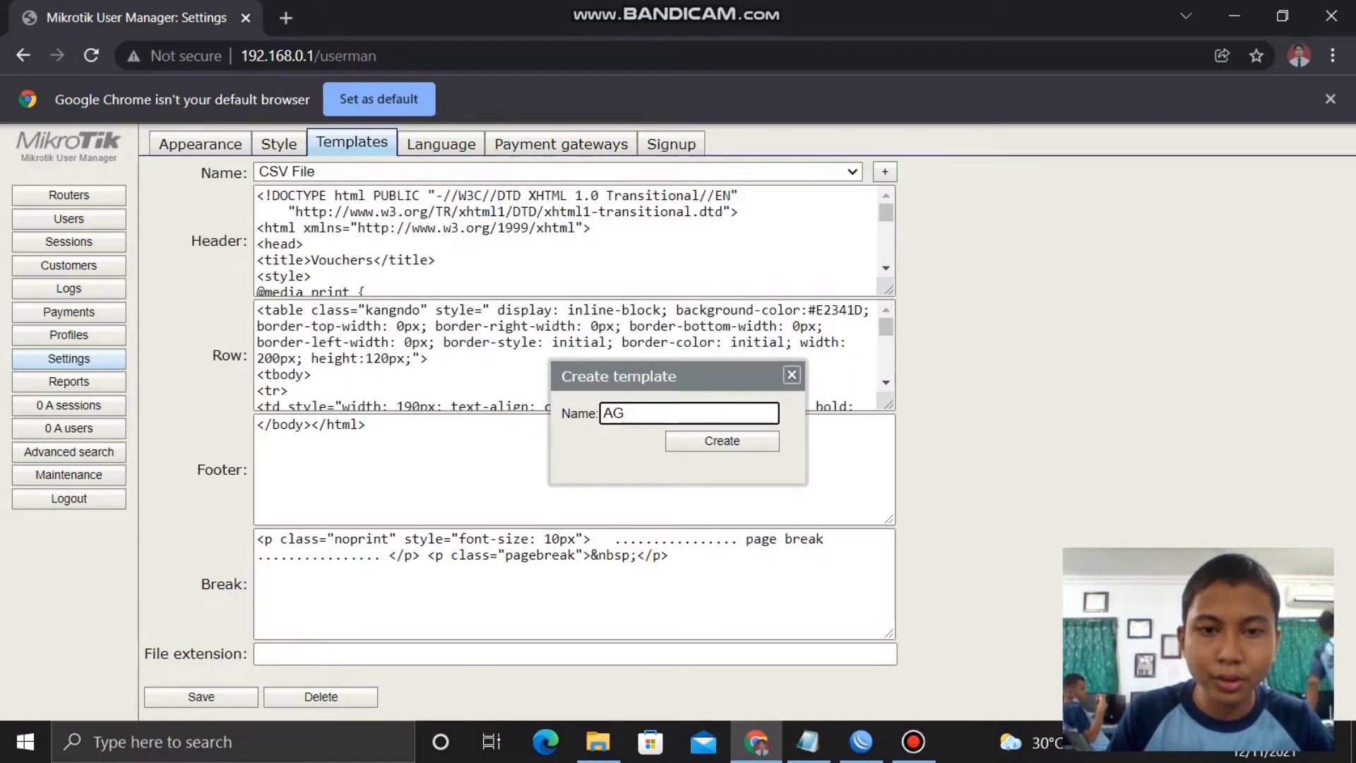
text(US)
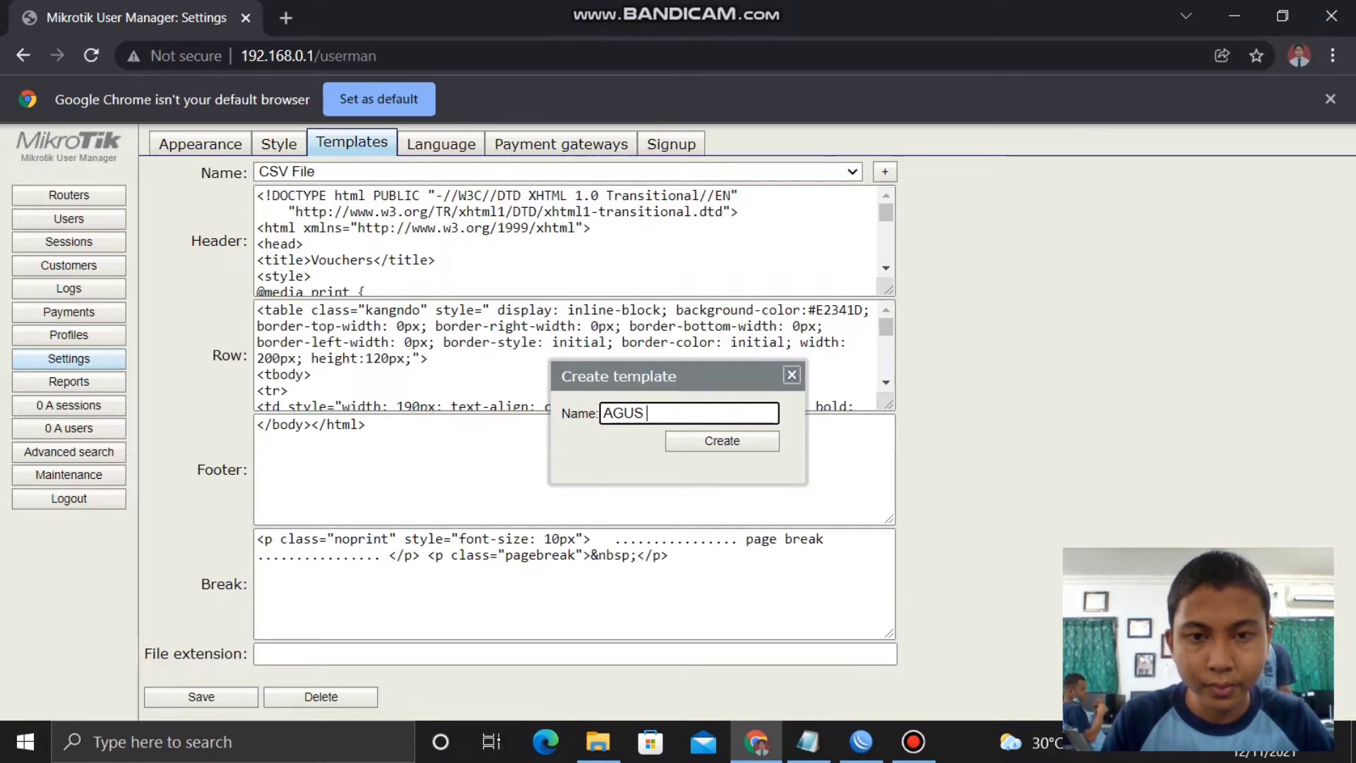
text( V)
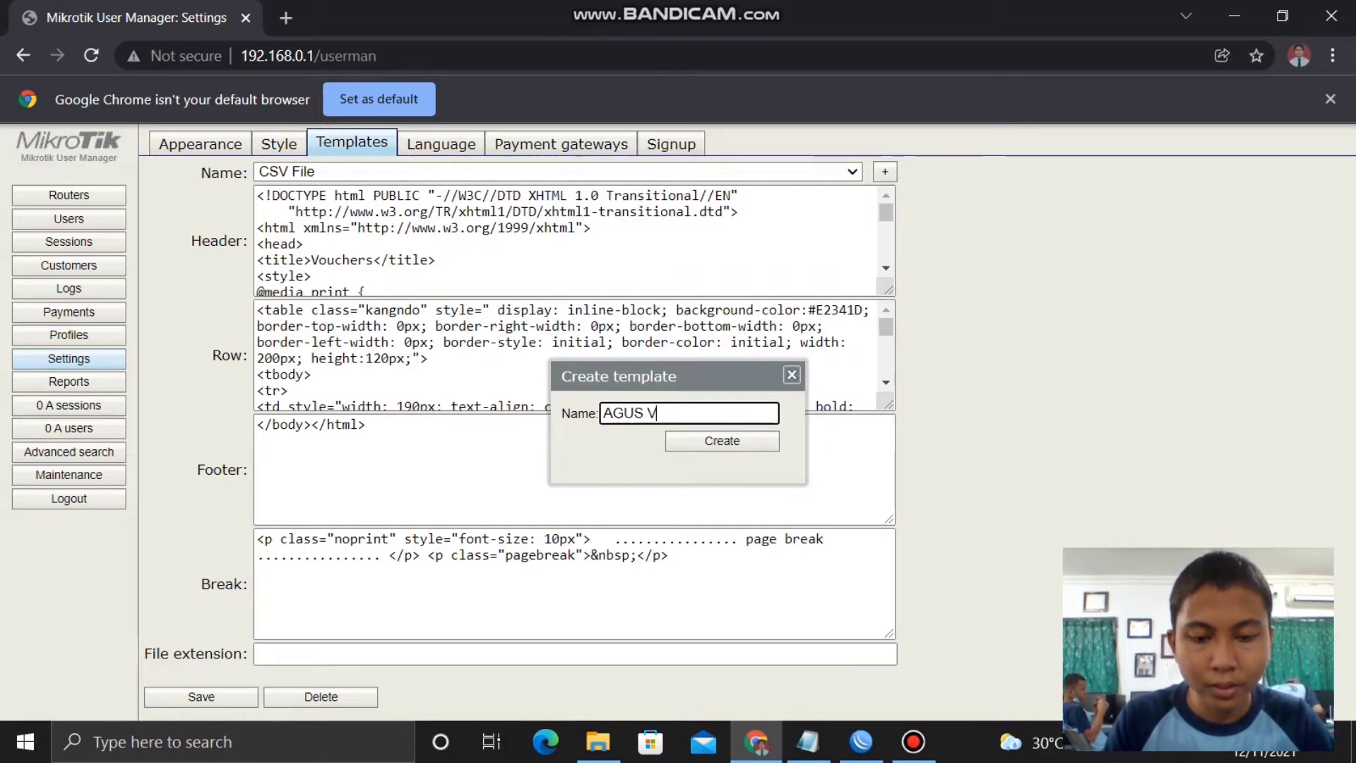
text(OUCHER)
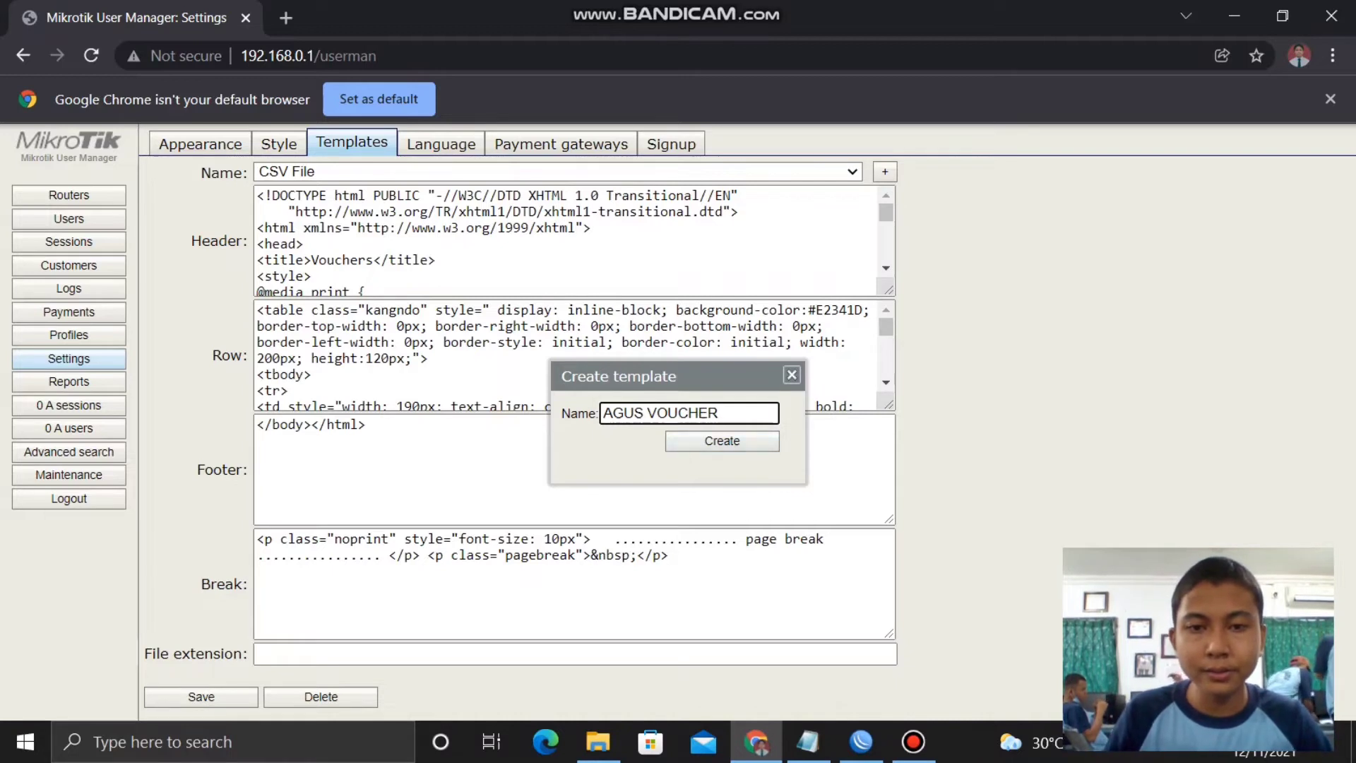
key(Return)
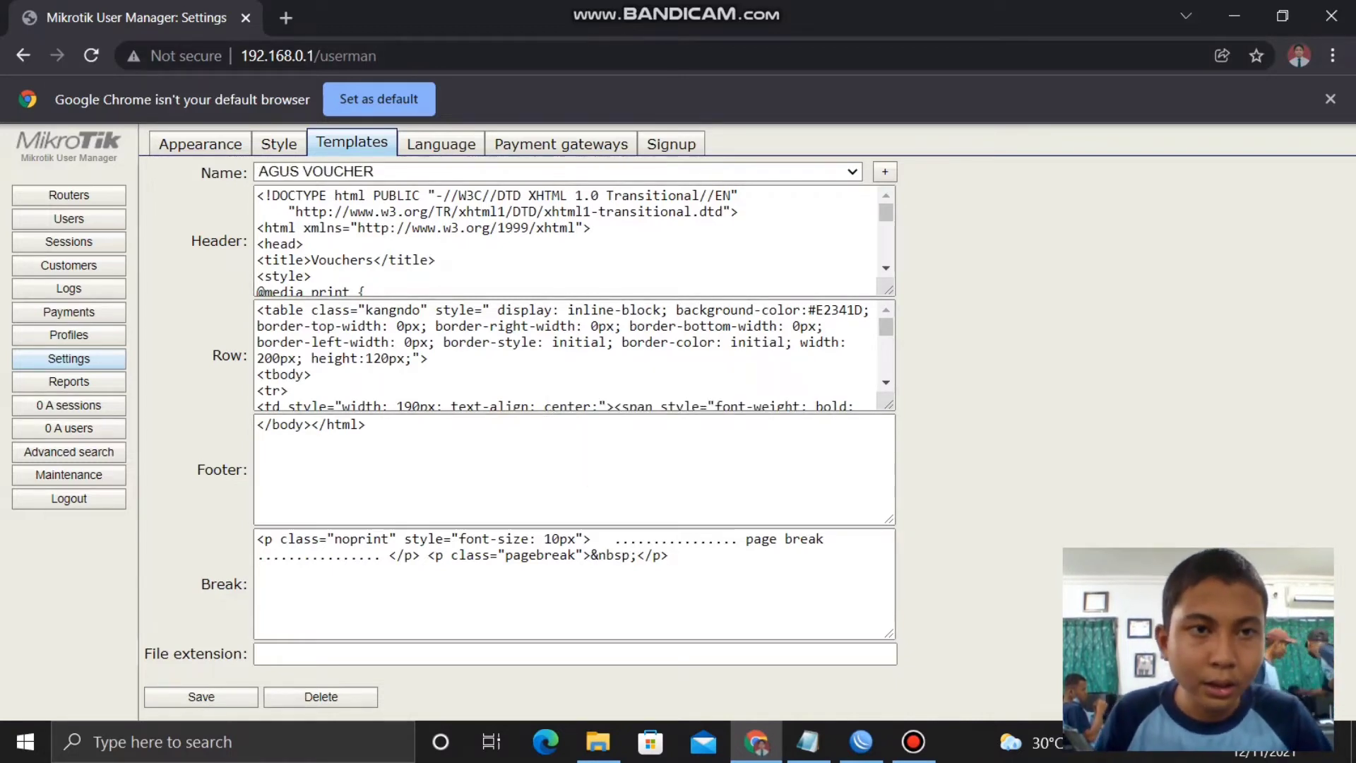
click(285, 17)
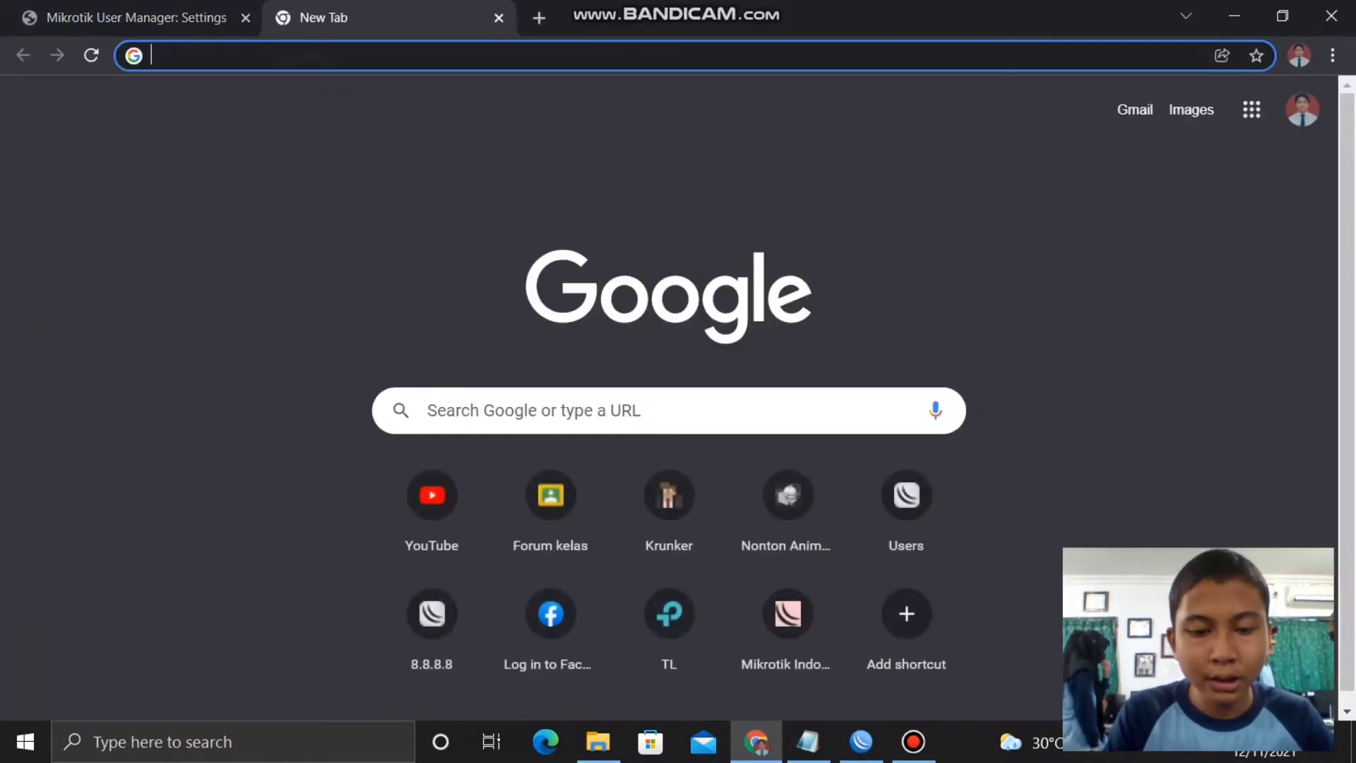
- Search 'template userman', open kangndo.com's Kangndo4 post and select its Header code
text(template userman)
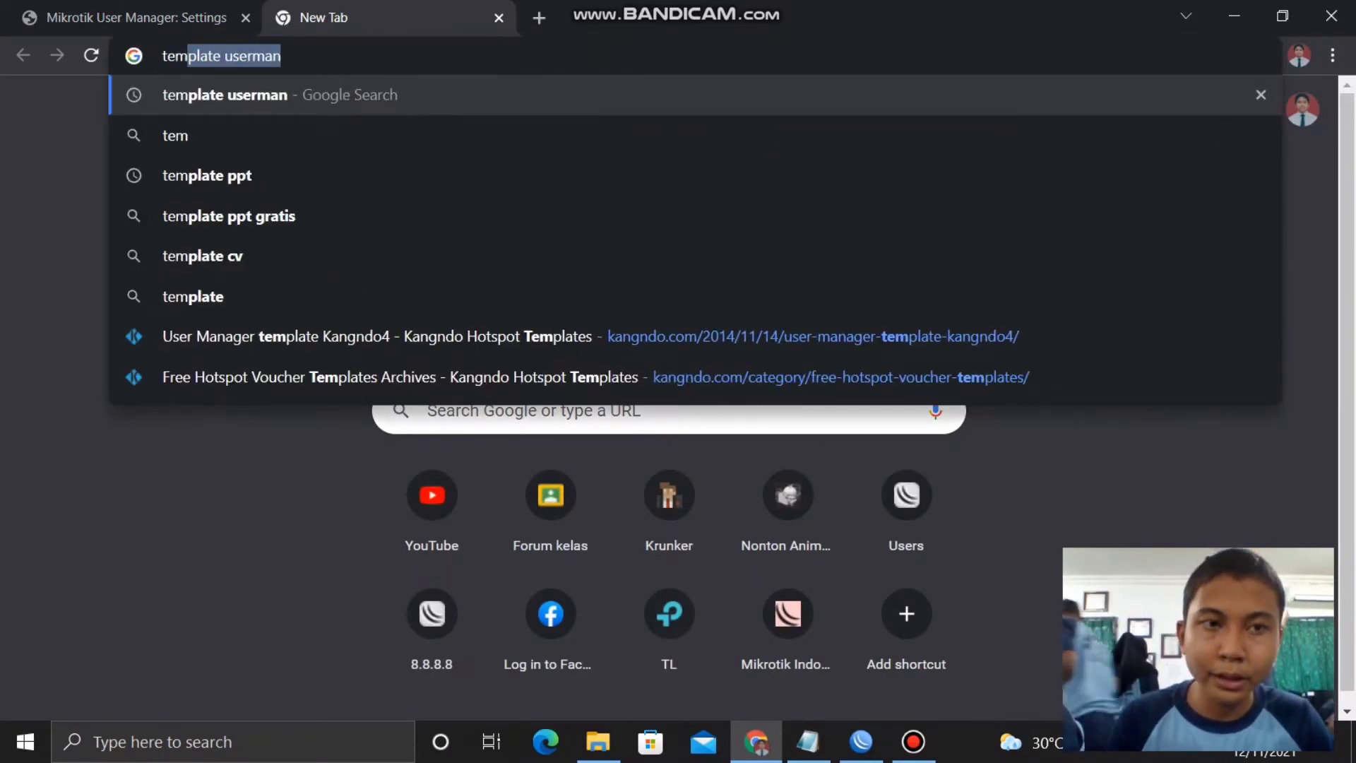
key(Return)
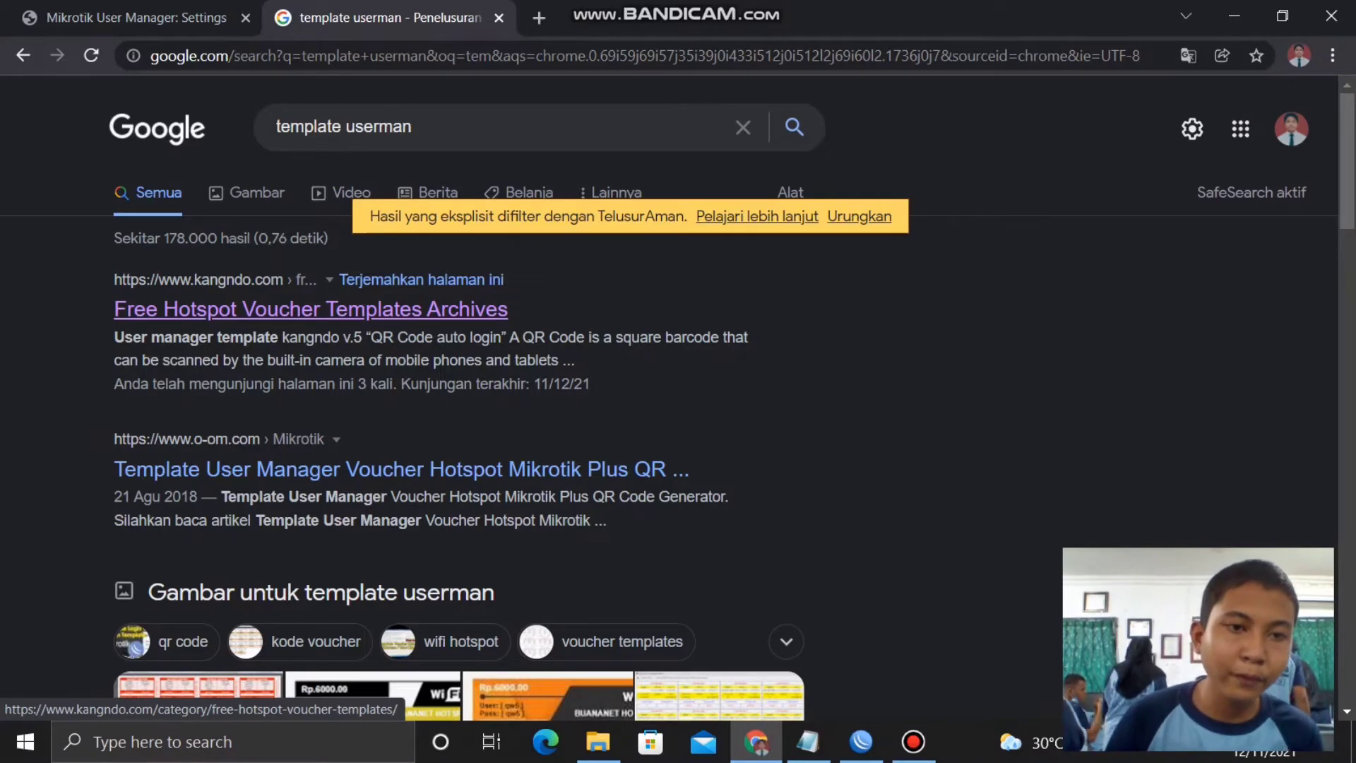
click(311, 309)
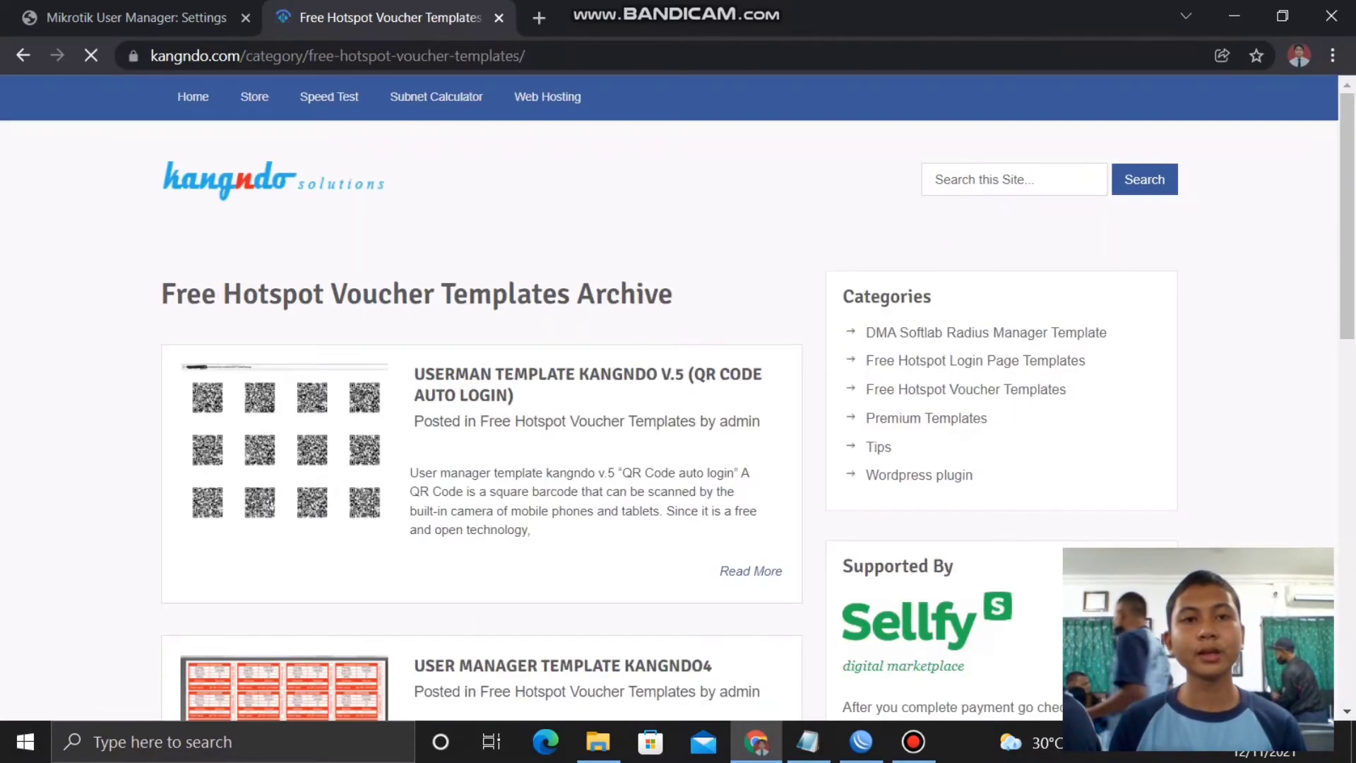
scroll(283, 565, down, 2)
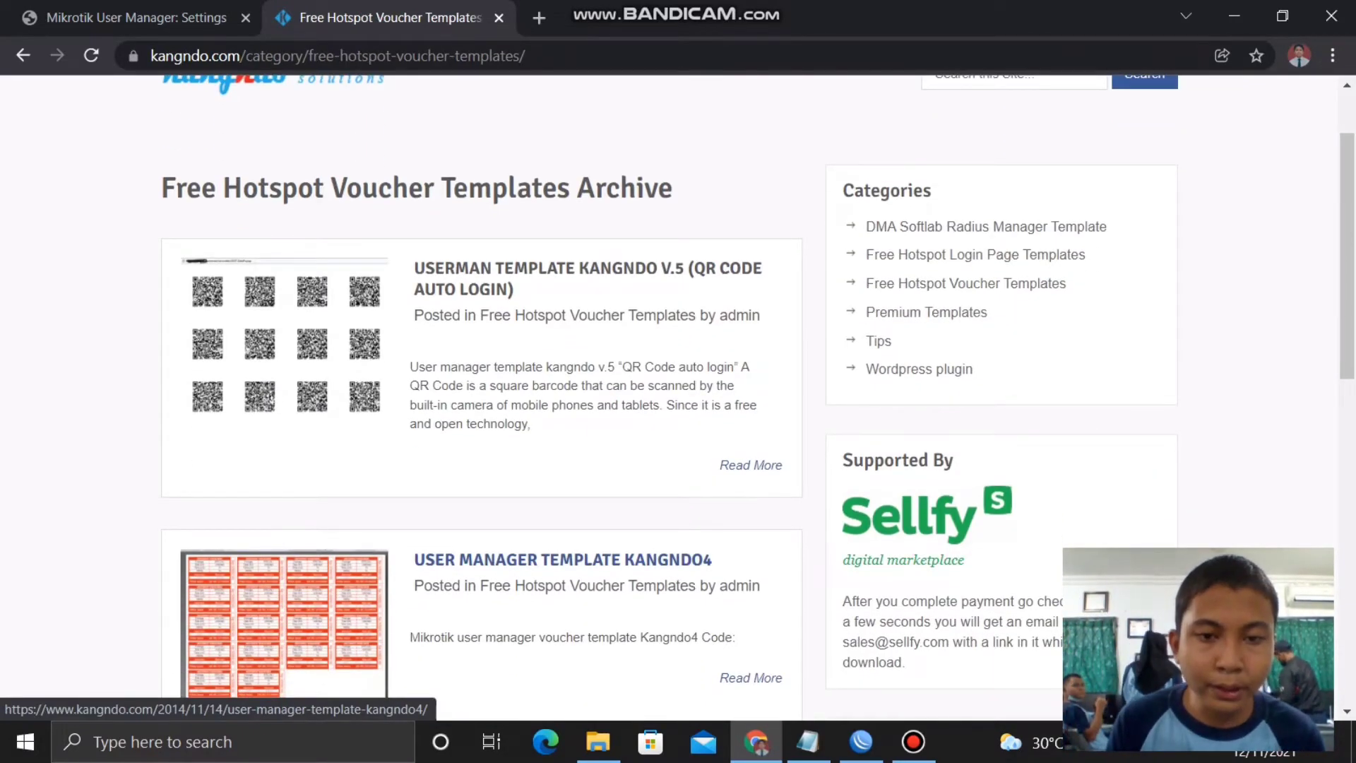
click(562, 559)
scroll(563, 559, down, 6)
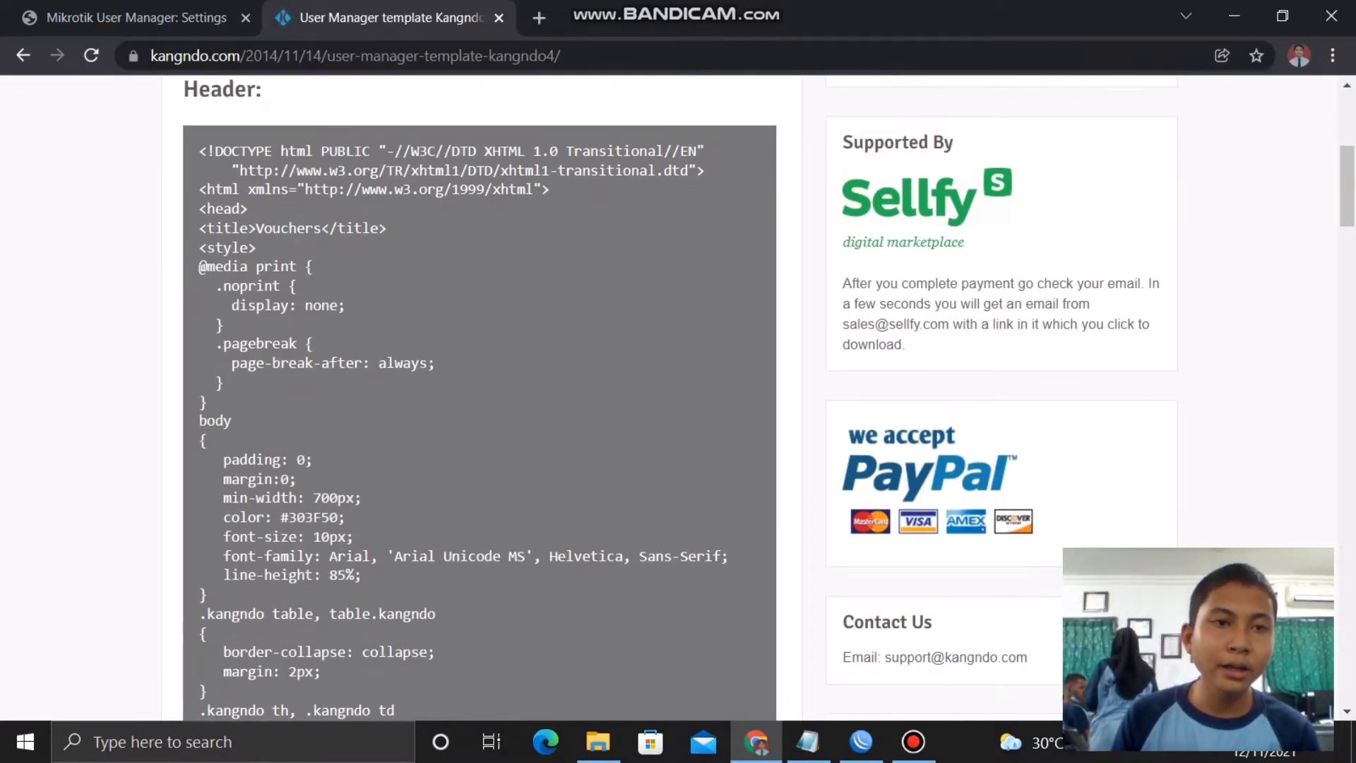
drag(207, 151, 247, 614)
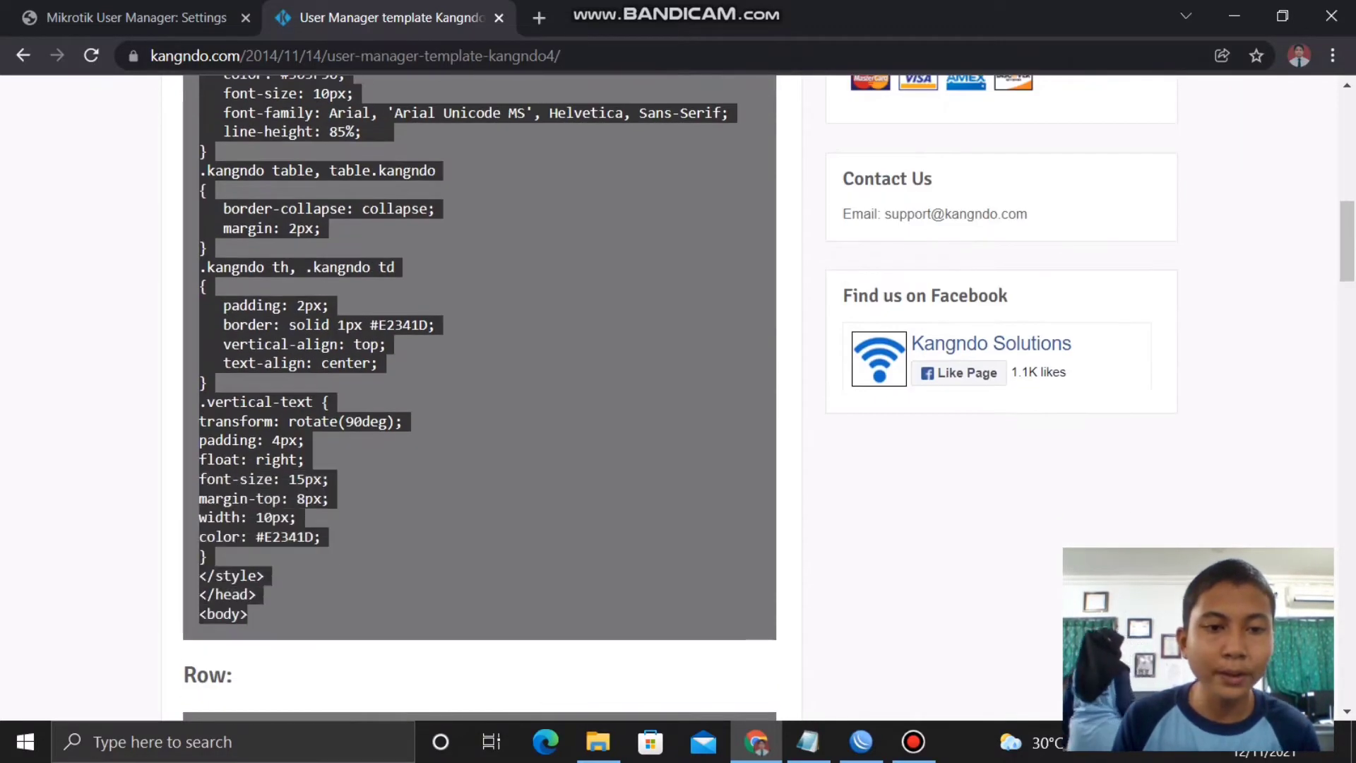
click(134, 17)
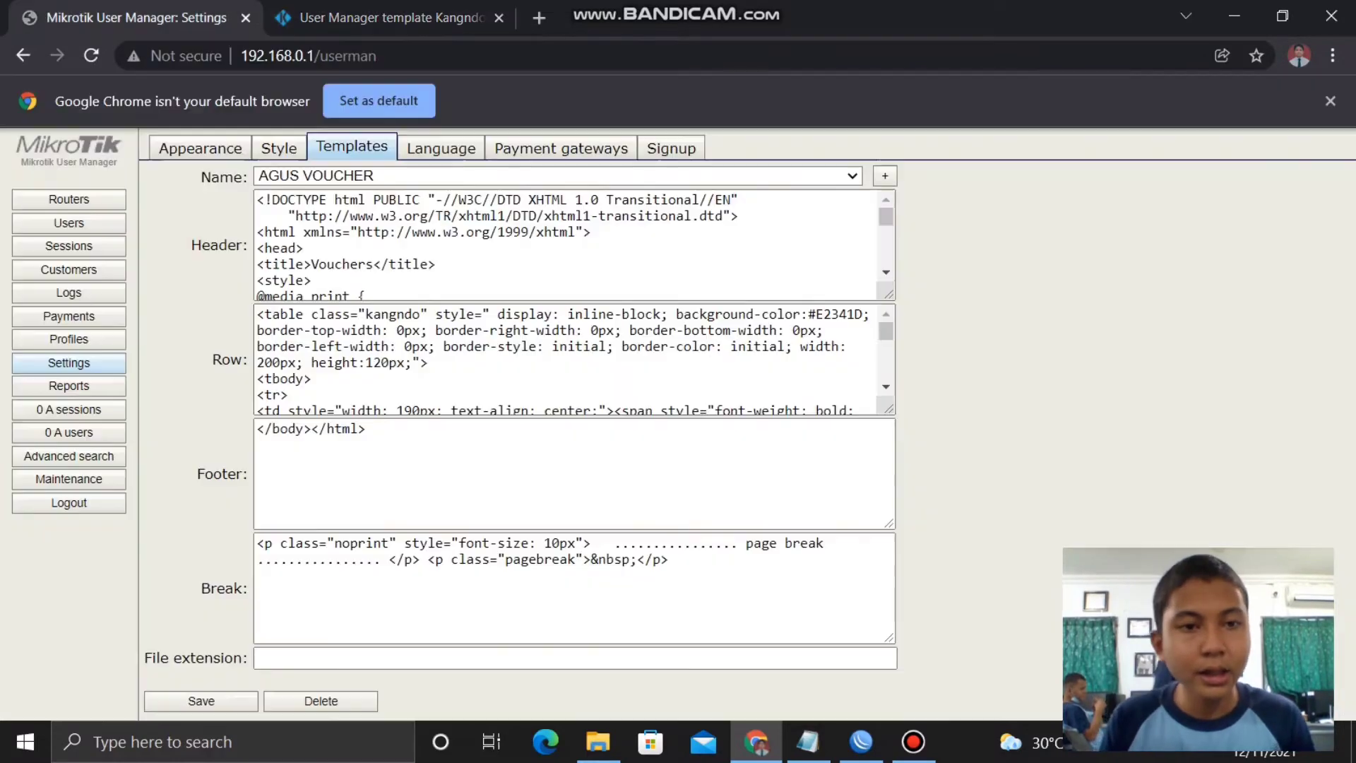
- Clear the old Header code and replace the Row field with Kangndo4's Row code
click(302, 248)
key(ctrl+a)
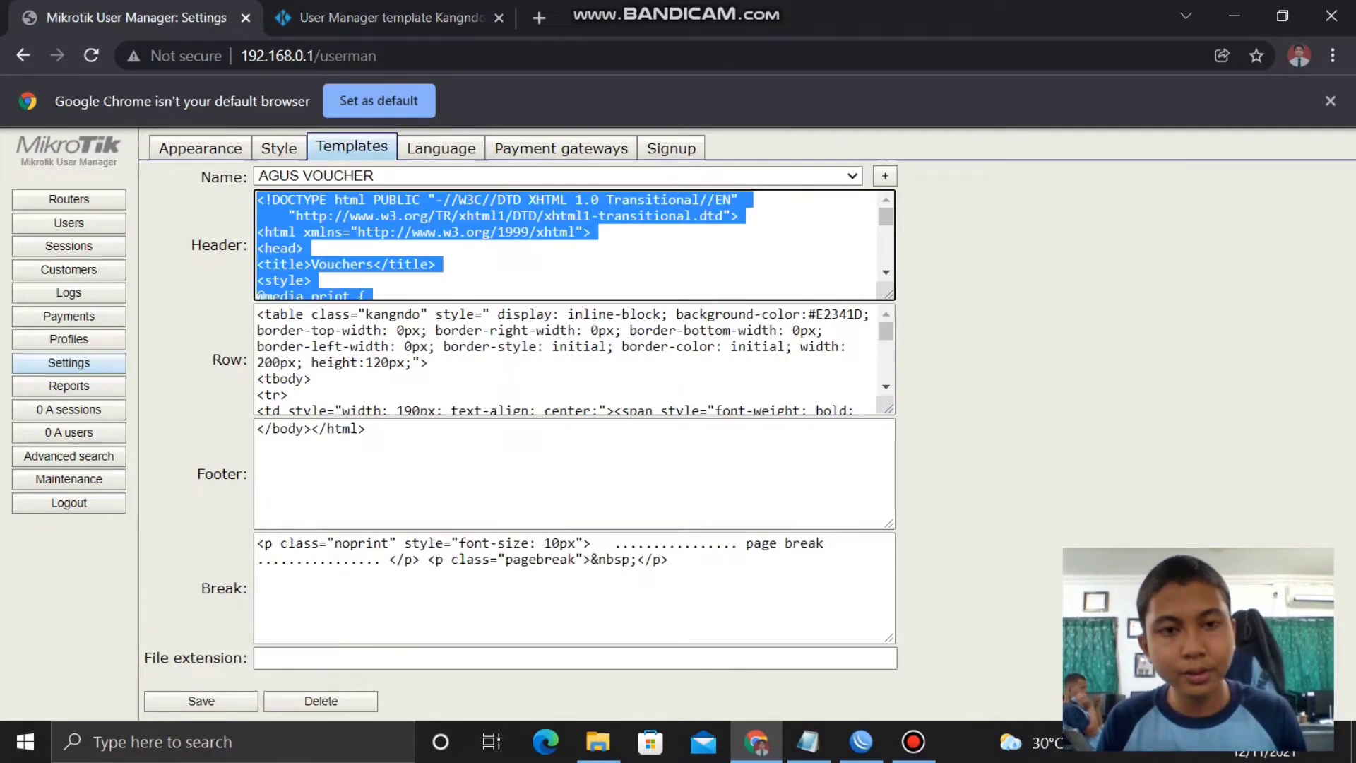
key(BackSpace)
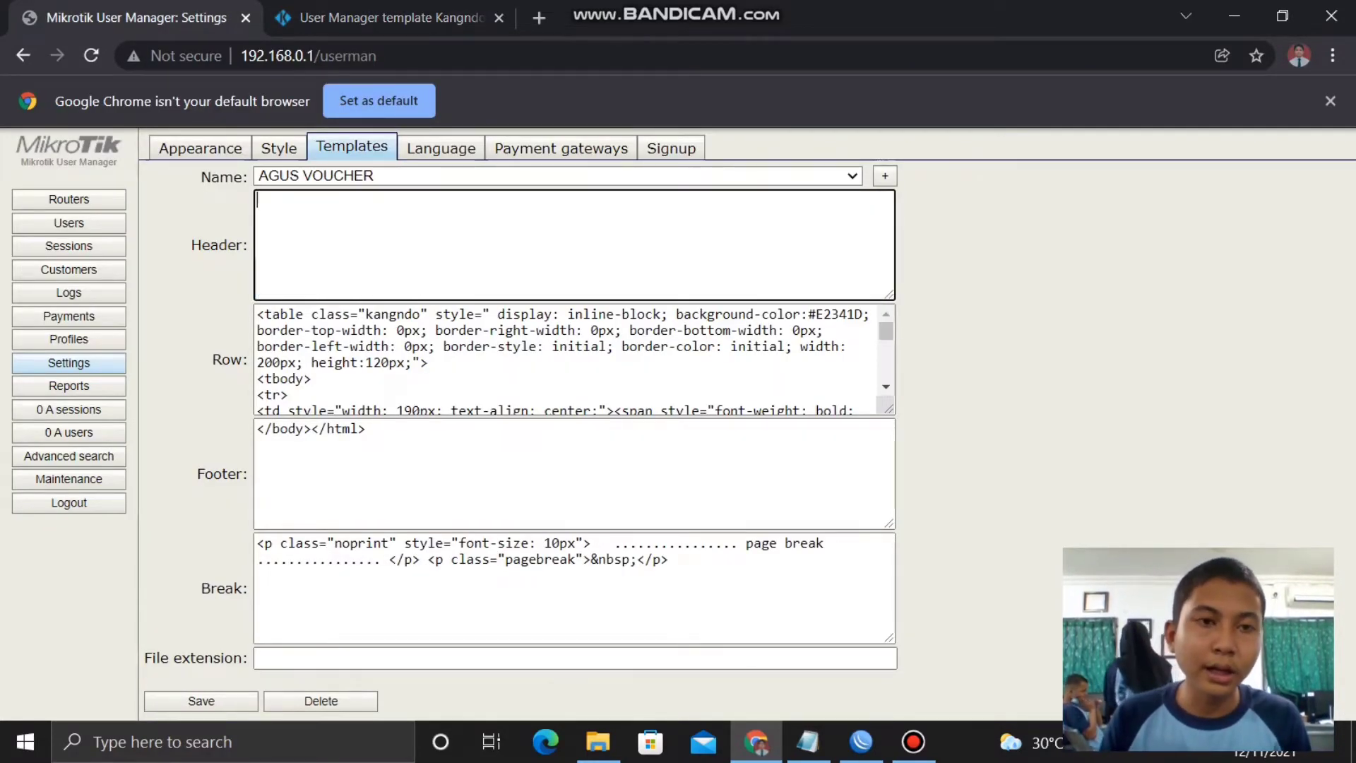
key(ctrl+Tab)
scroll(480, 395, down, 6)
scroll(481, 395, down, 2)
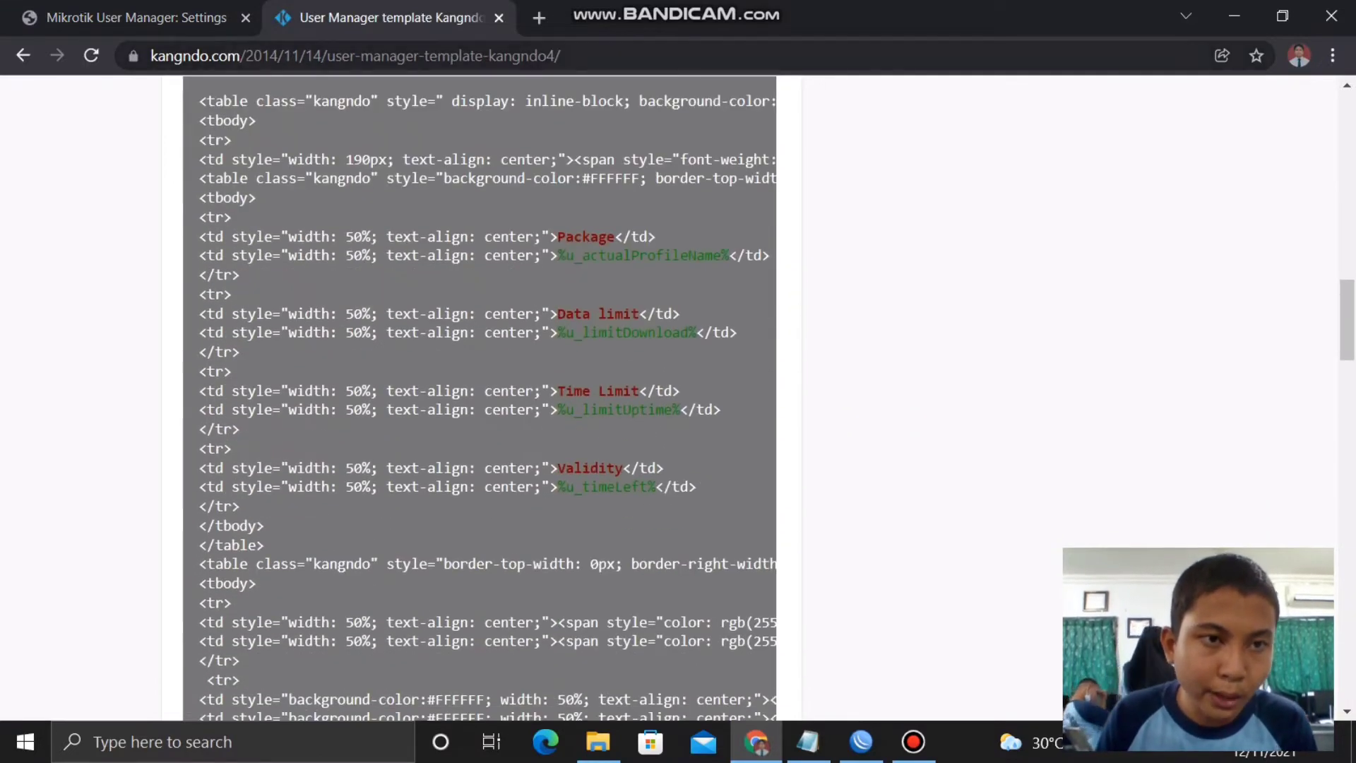
drag(200, 101, 263, 706)
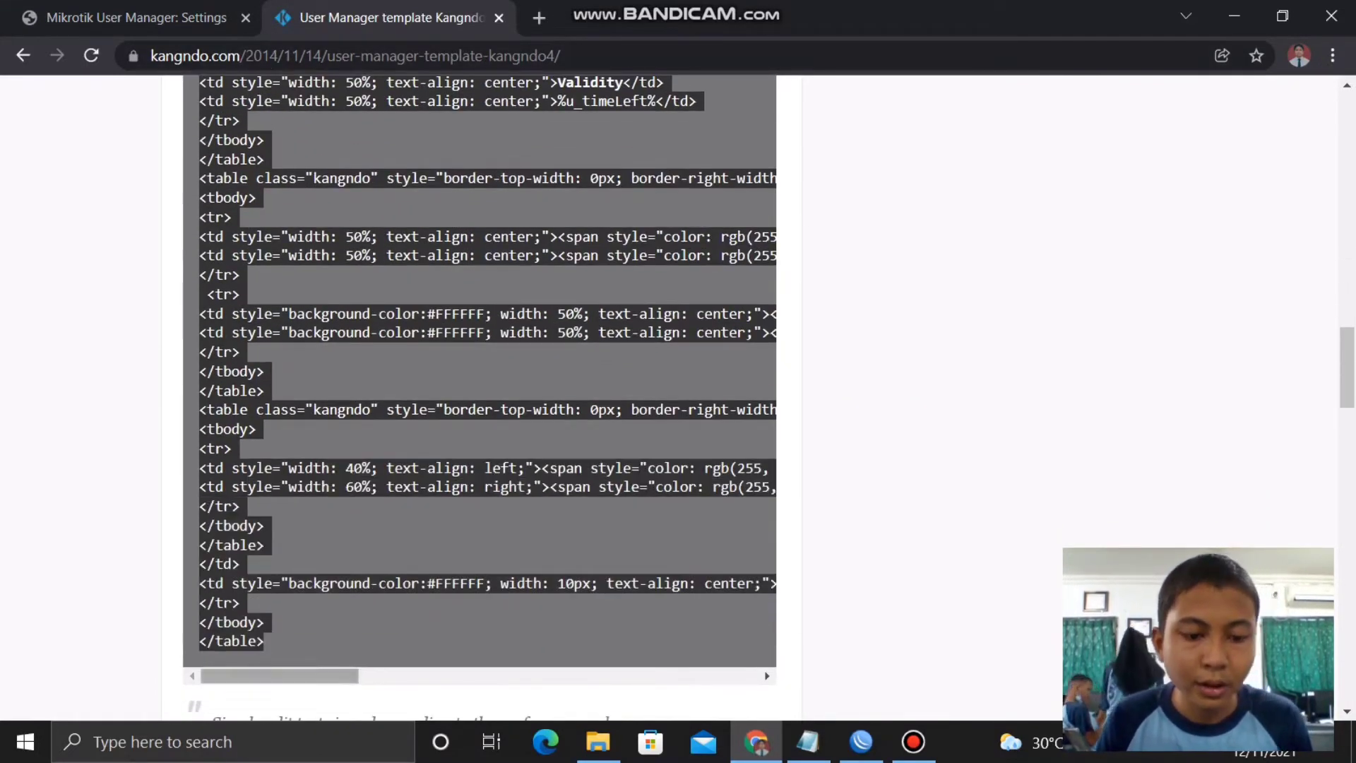
click(134, 17)
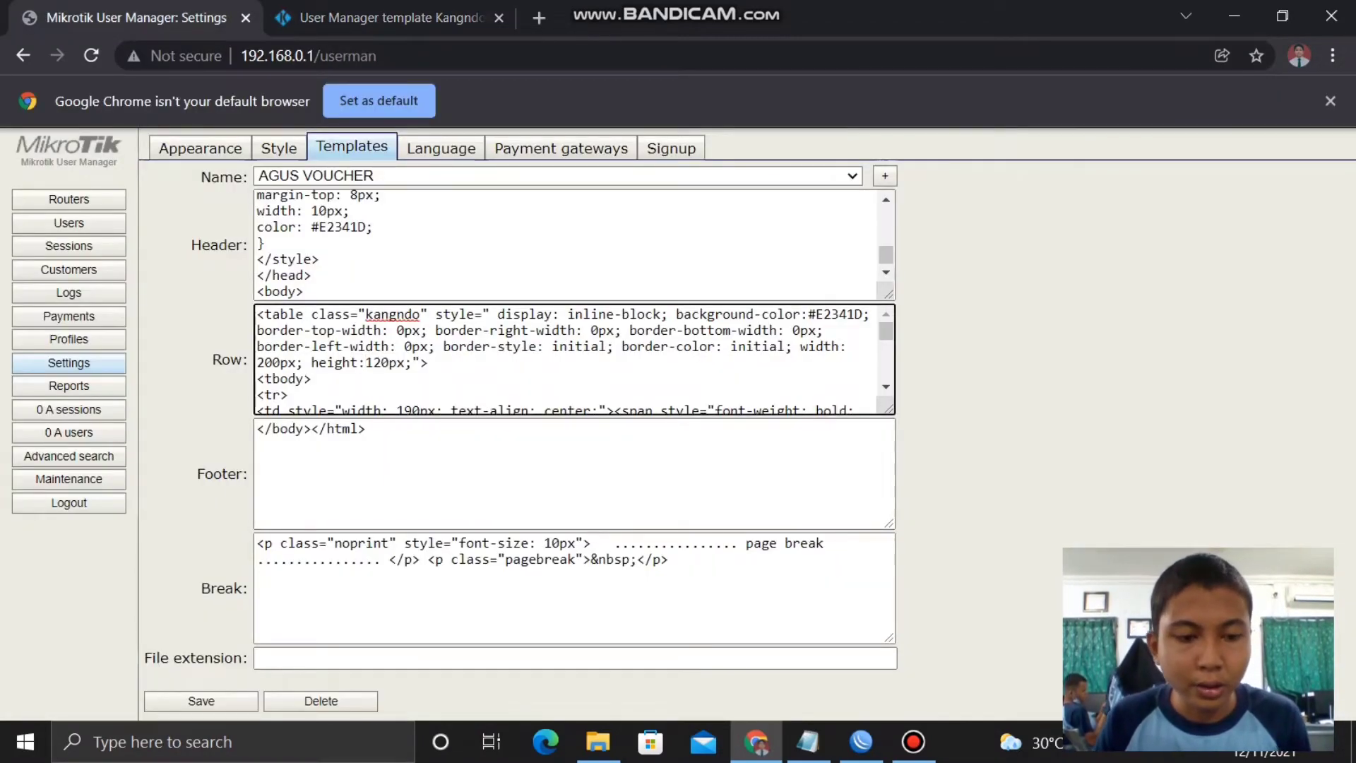
key(ctrl+a)
key(BackSpace)
key(ctrl+v)
- Replace the Footer field with Kangndo4's Footer code </body></html>
key(ctrl+Tab)
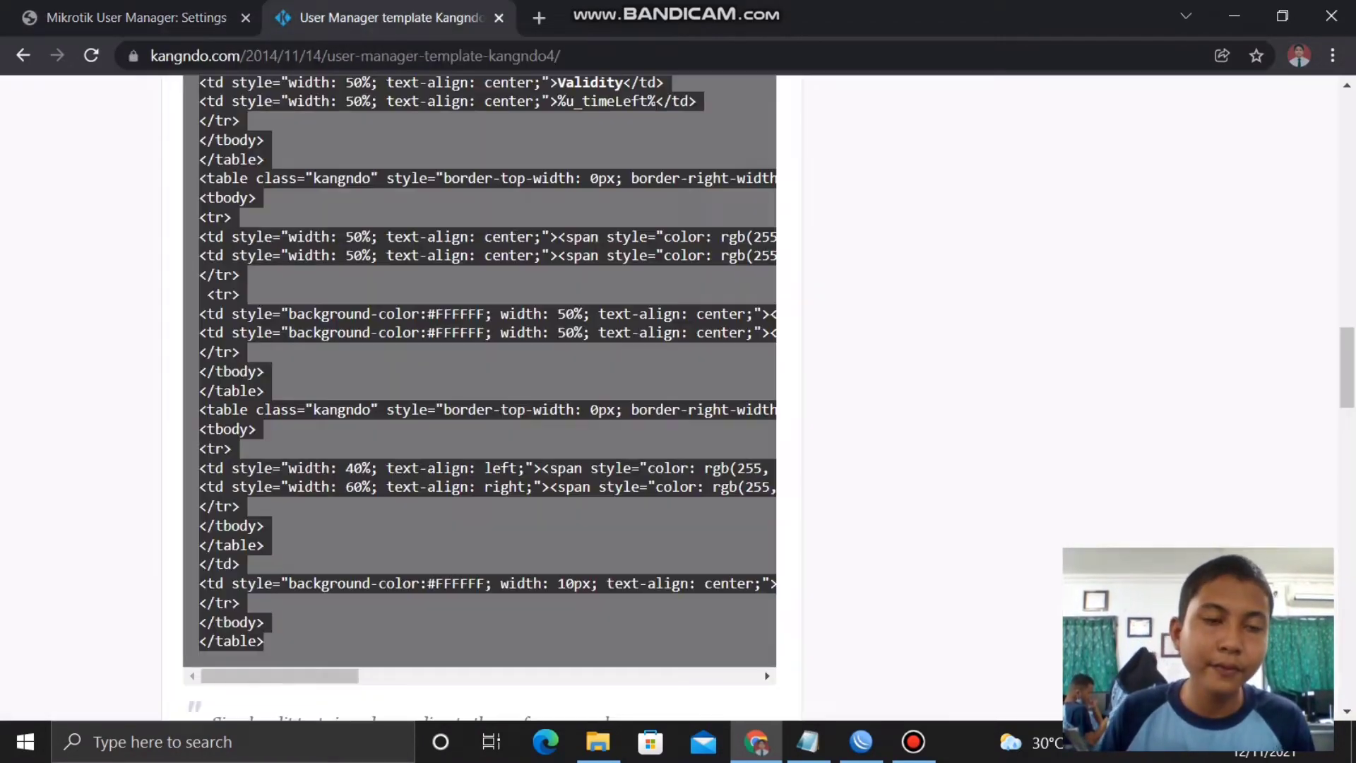
scroll(480, 364, down, 4)
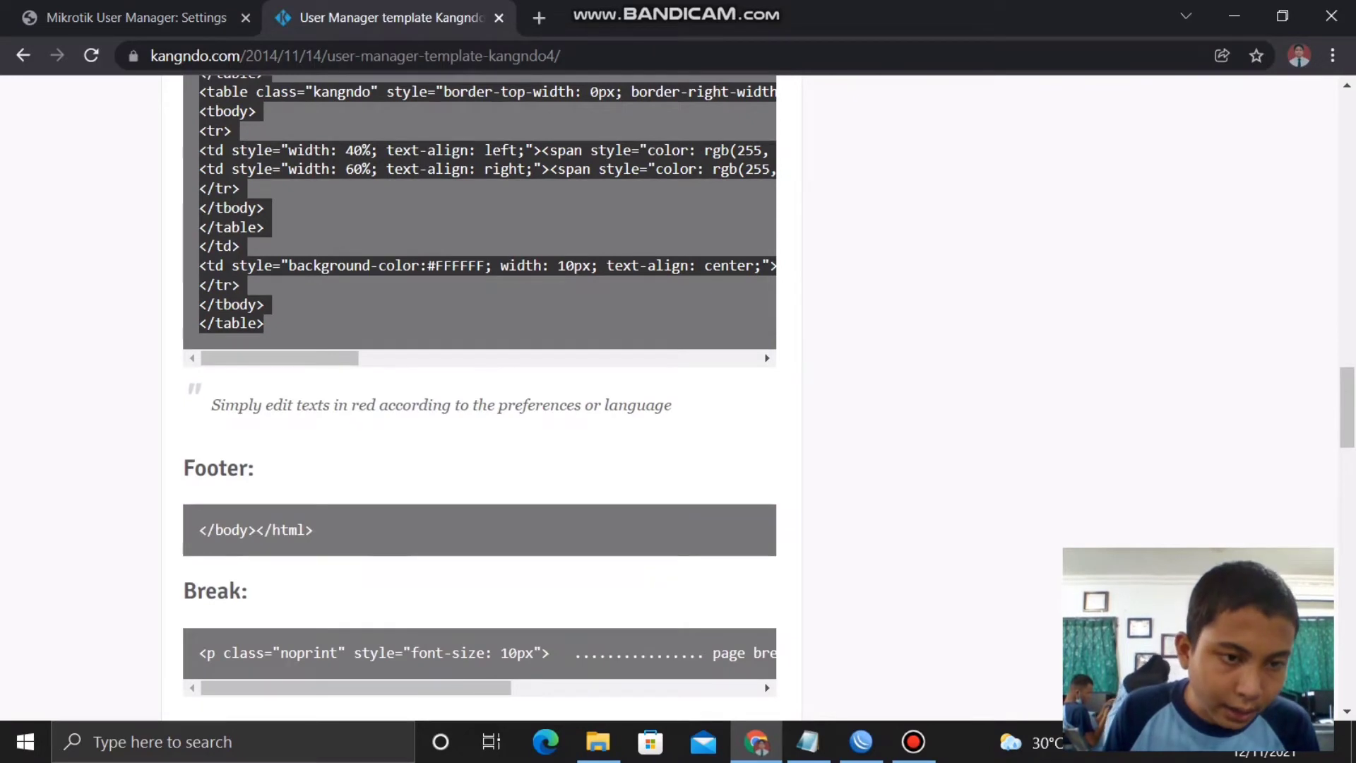
drag(200, 529, 314, 529)
key(ctrl+c)
key(ctrl+Tab)
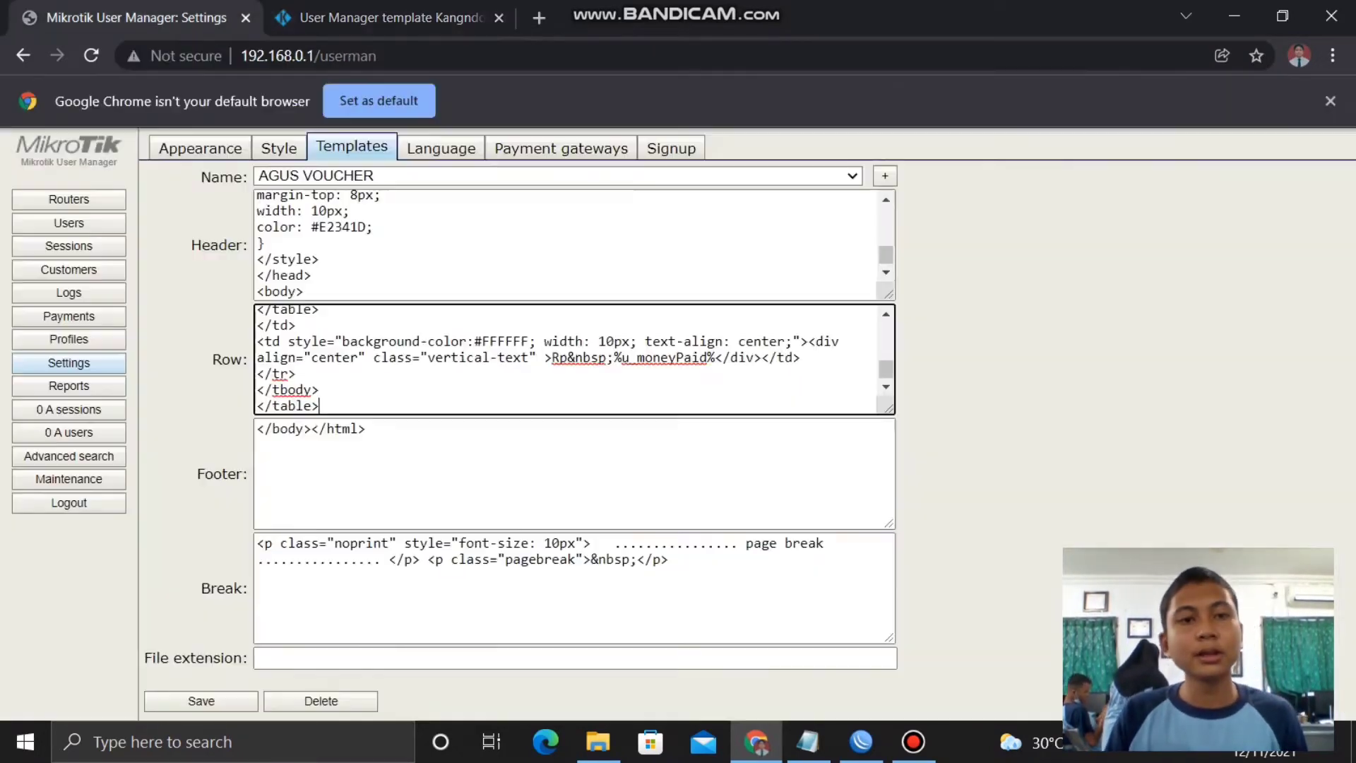
key(Tab)
key(ctrl+v)
key(ctrl+a)
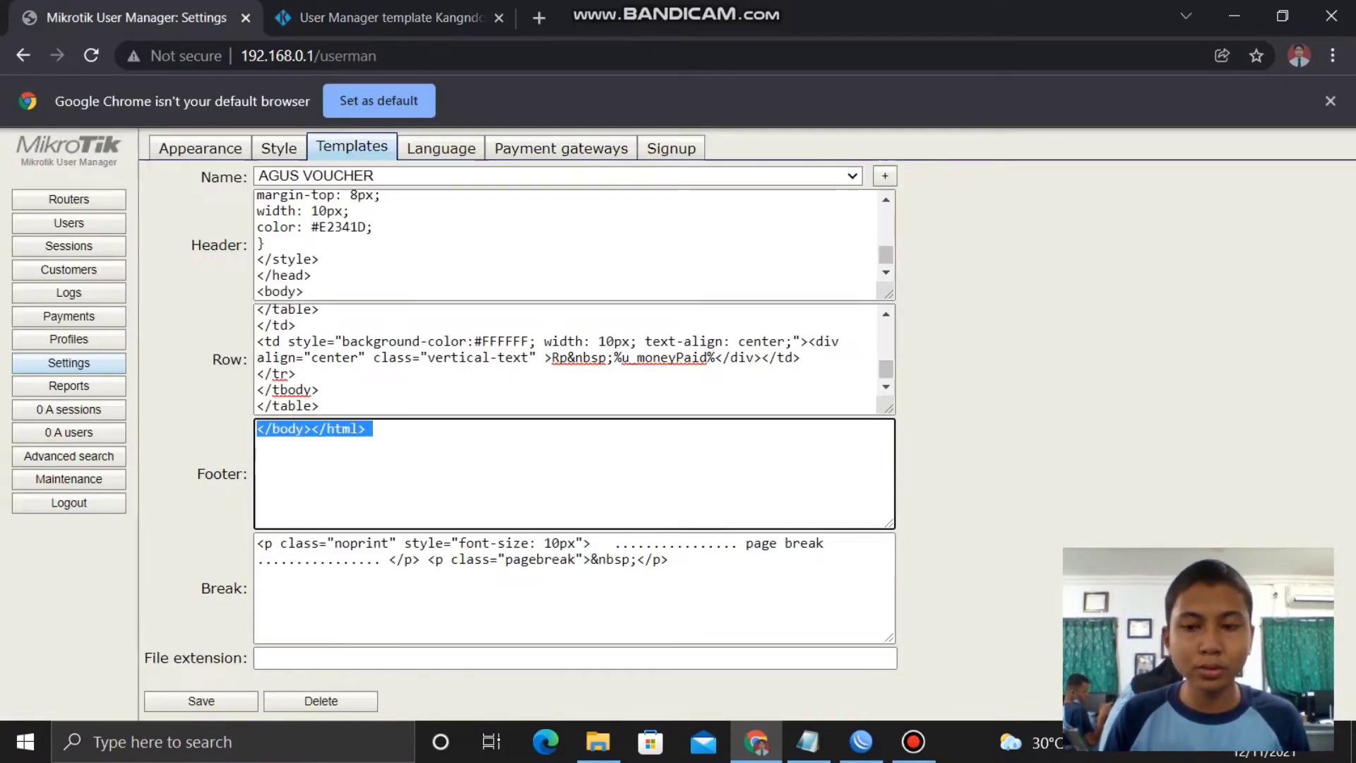
key(BackSpace)
key(ctrl+v)
- Put Kangndo4's noprint page-break code in the Break field, save AGUS VOUCHER, and open Profiles
key(ctrl+Tab)
scroll(480, 395, down, 3)
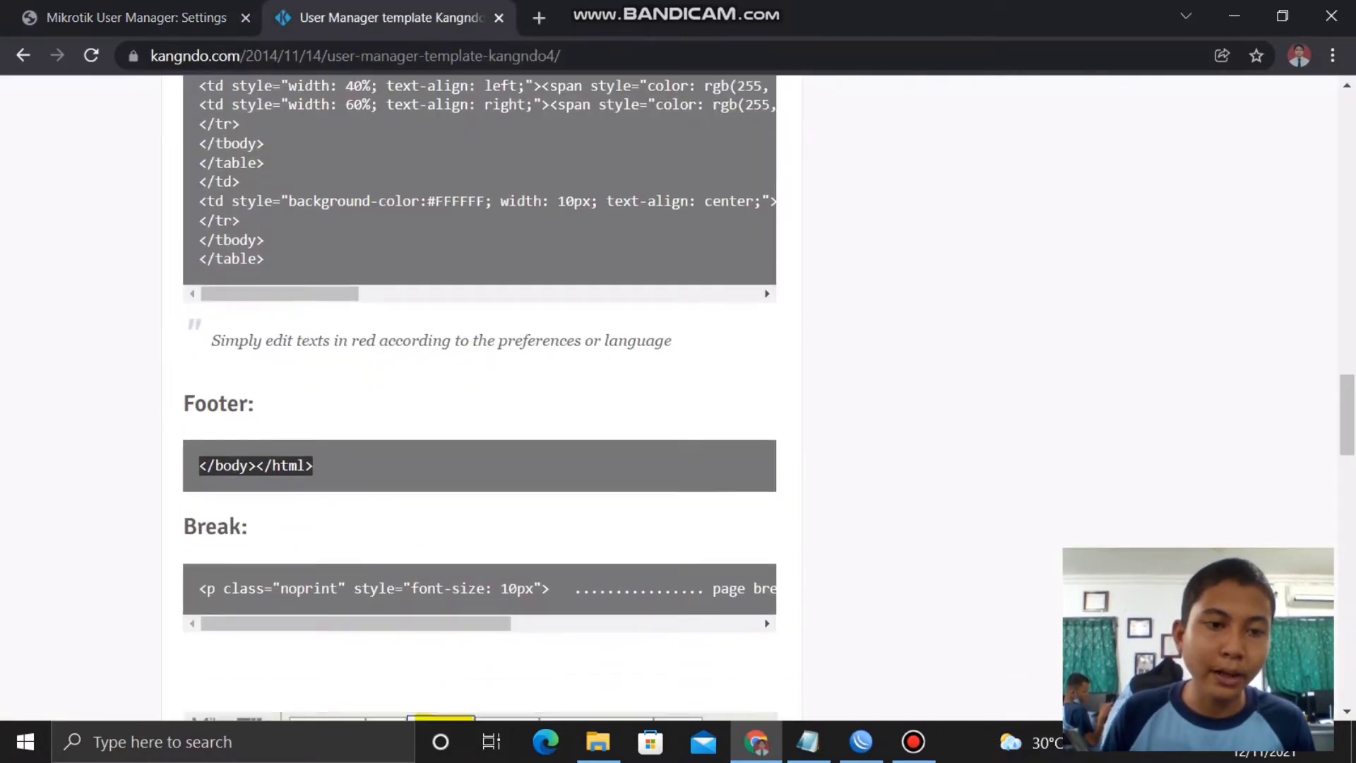
drag(199, 440, 679, 440)
drag(653, 440, 675, 423)
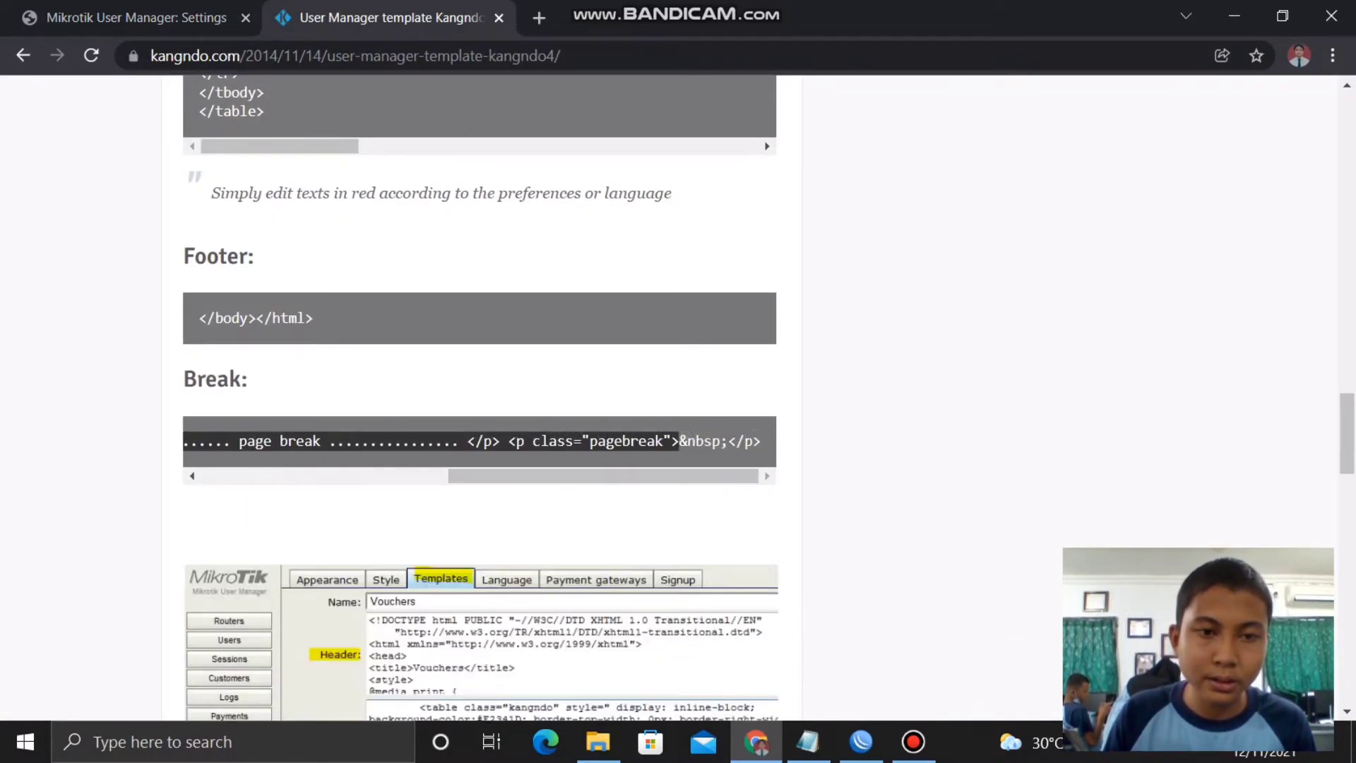
scroll(675, 440, up, 1)
drag(622, 582, 353, 582)
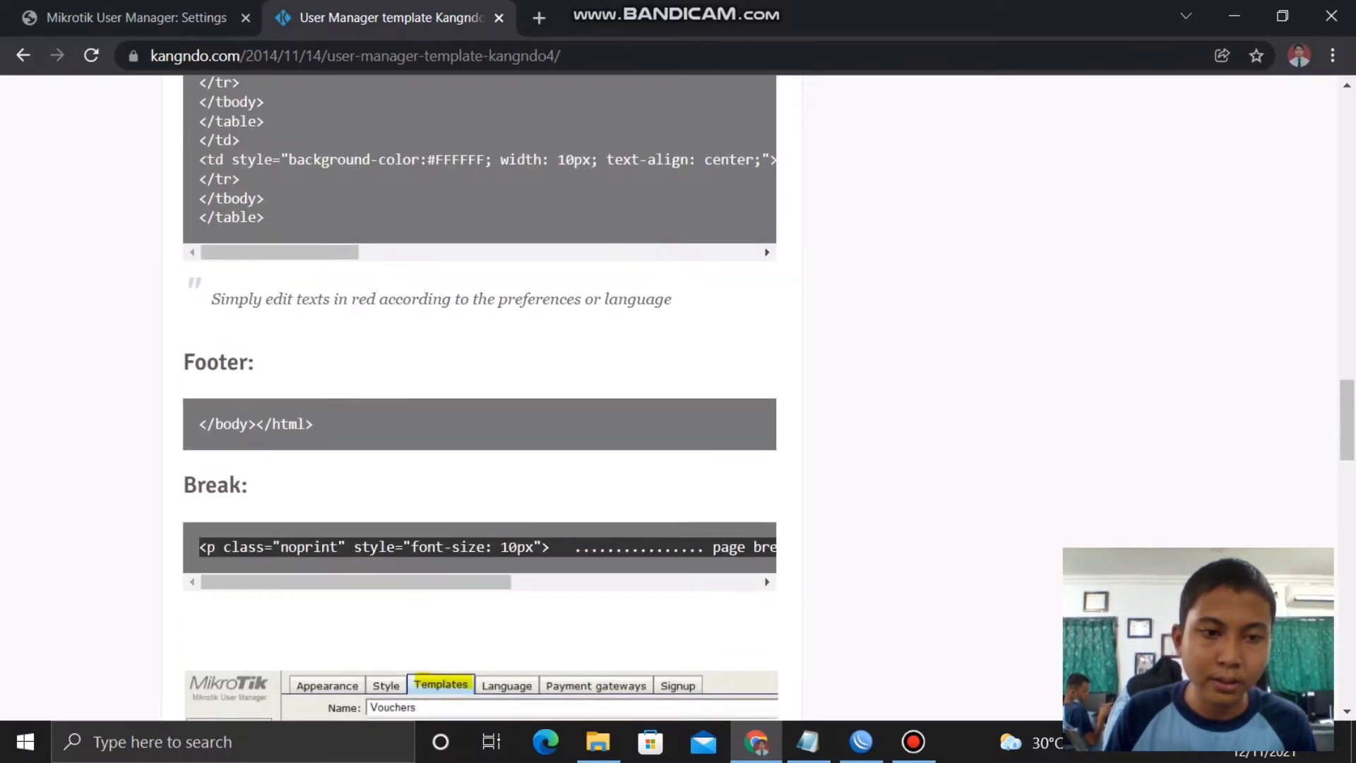
click(353, 551)
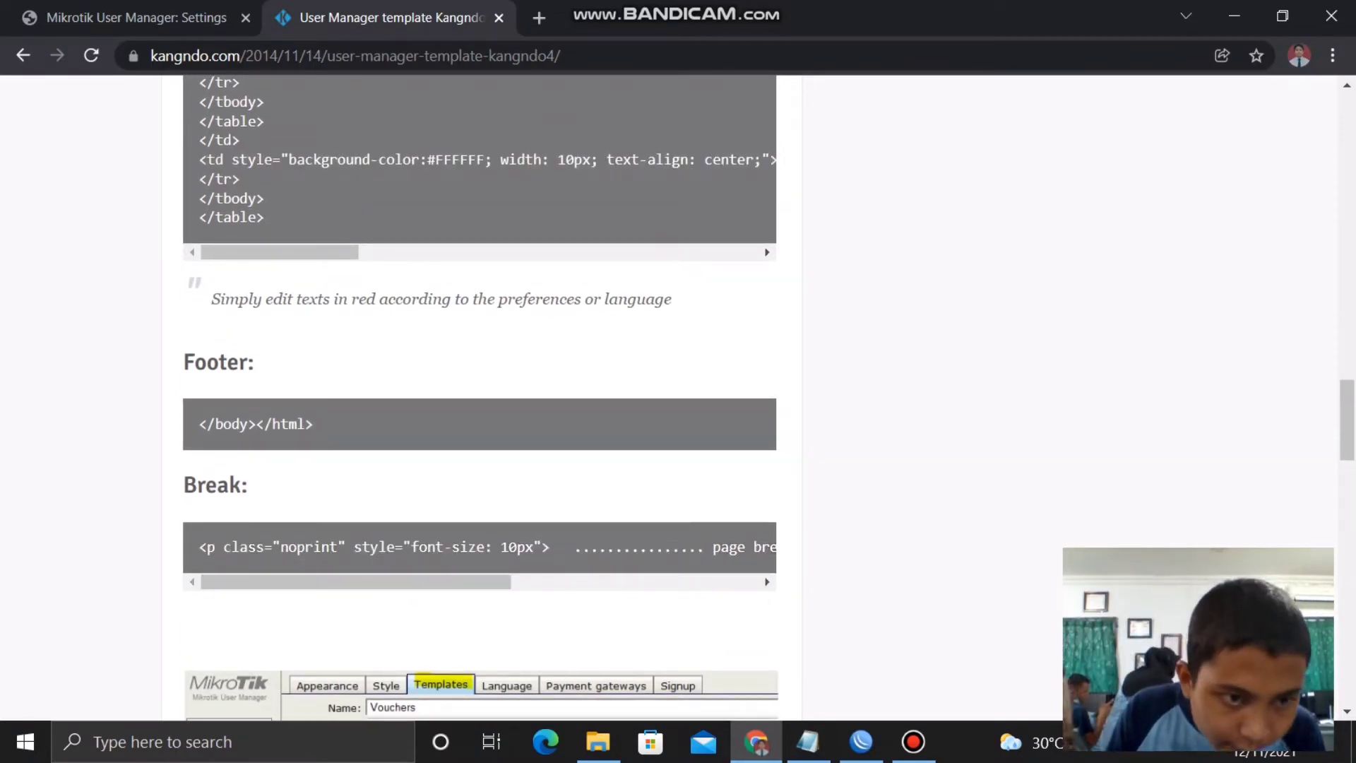
drag(205, 547, 776, 547)
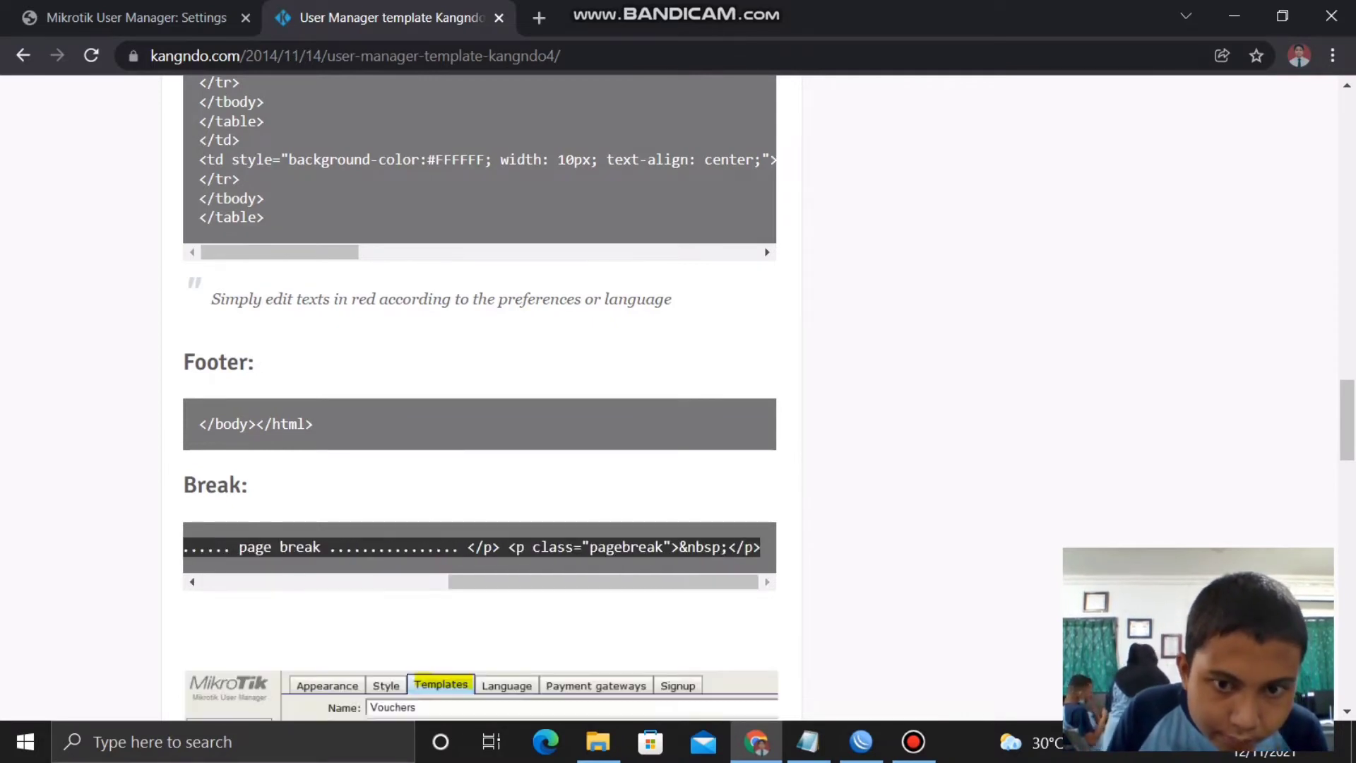
key(ctrl+shift+Tab)
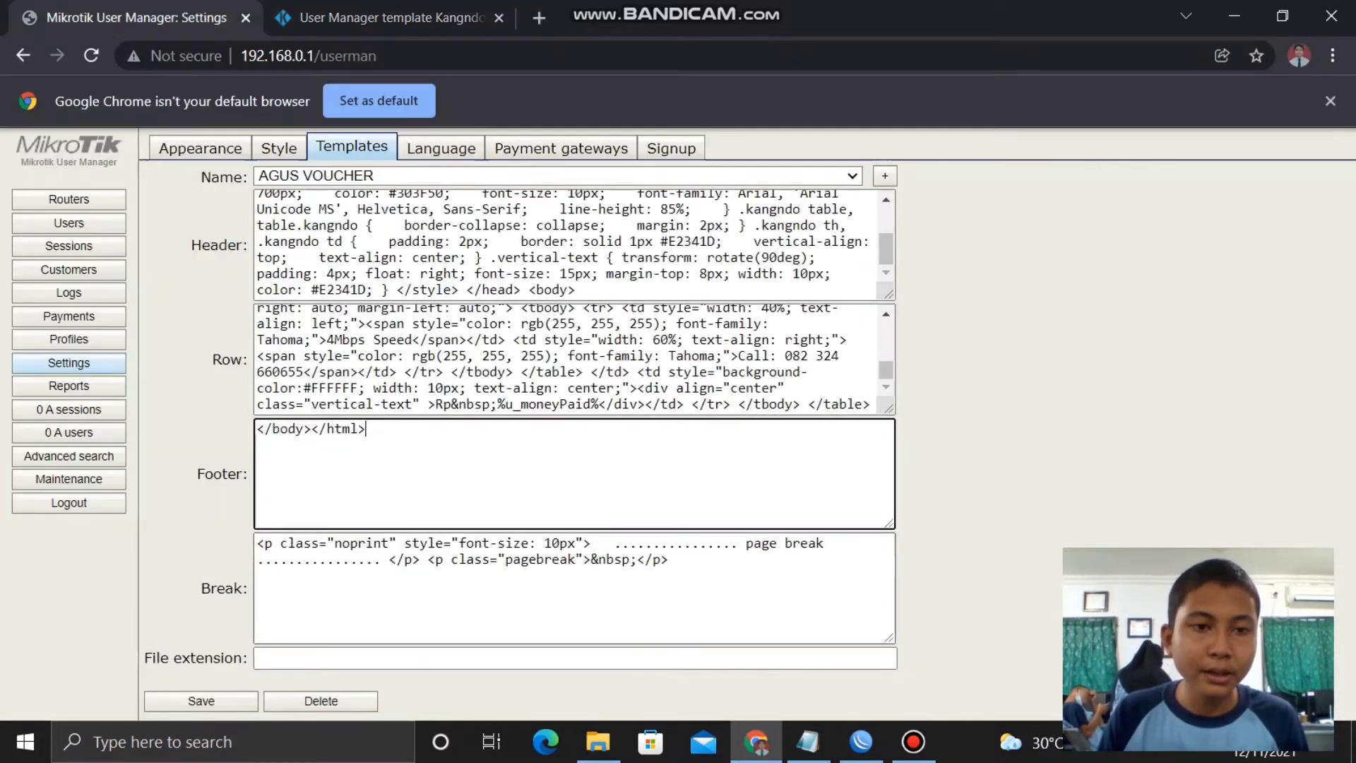
click(572, 593)
key(ctrl+a)
key(BackSpace)
key(ctrl+v)
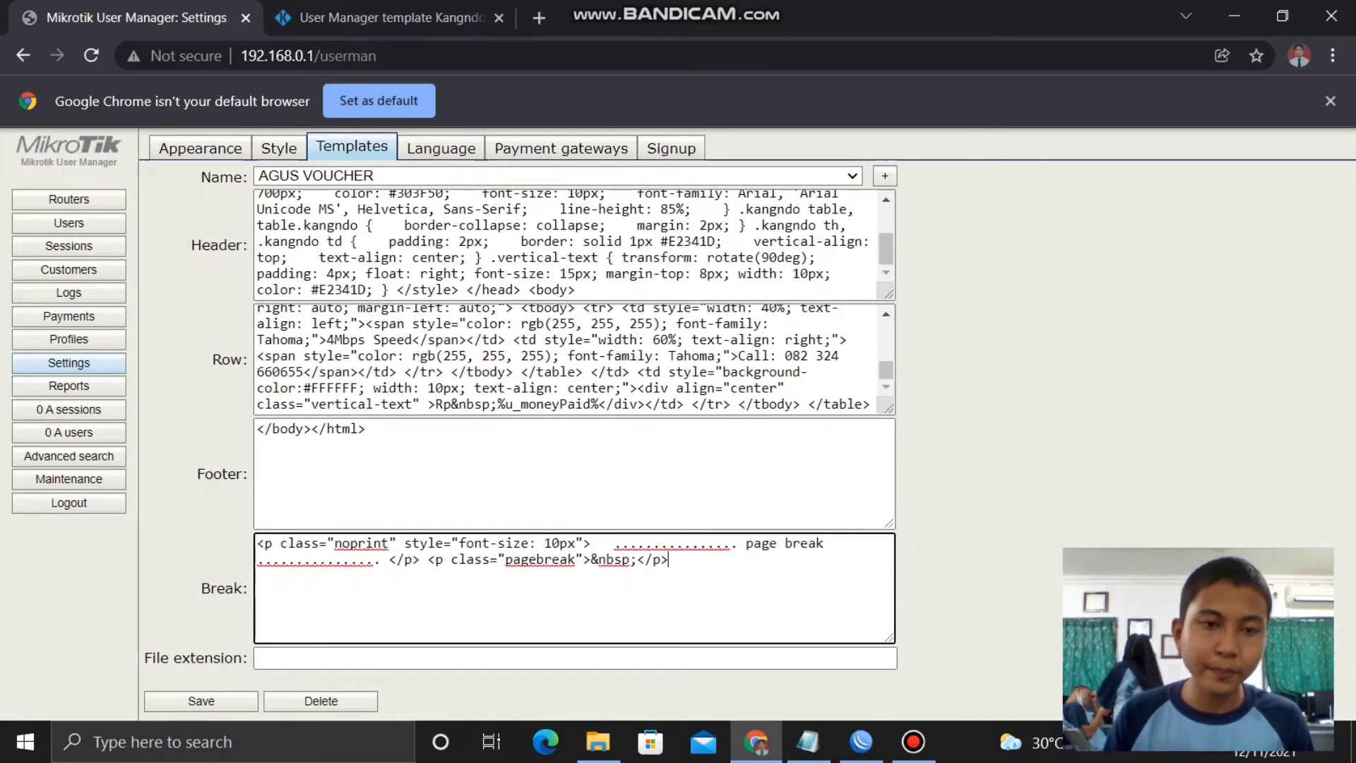
key(ctrl+s)
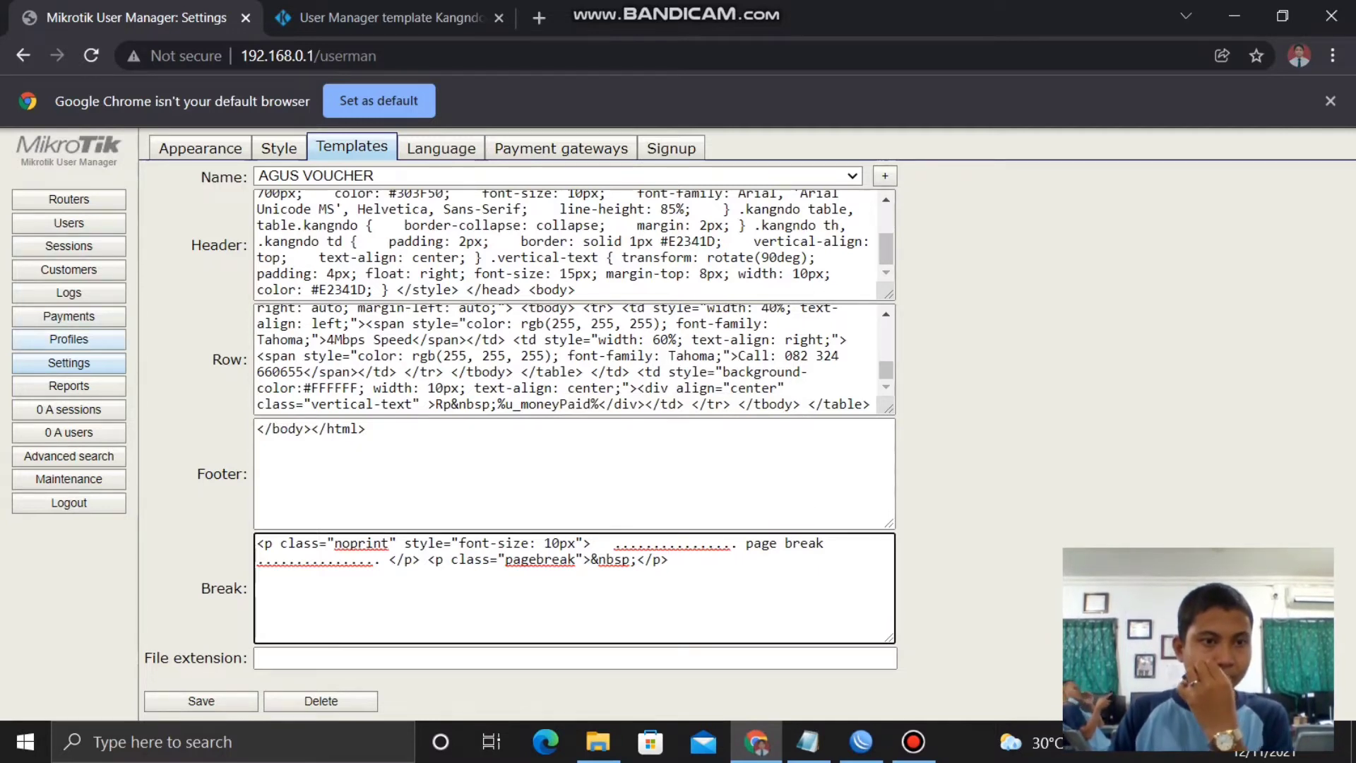
click(69, 339)
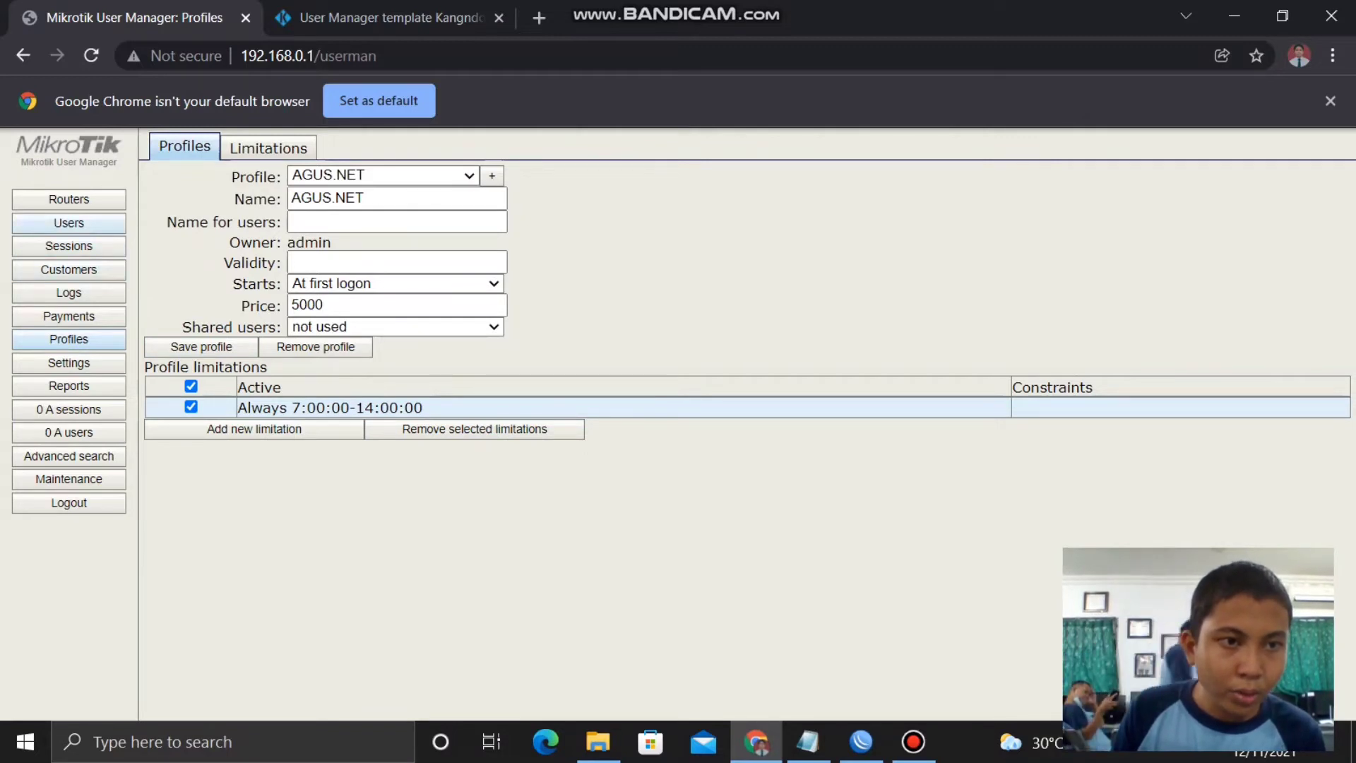
- Batch-add 10 users, username length 6, password same as login, on the AGUS.NET profile
click(68, 222)
click(169, 144)
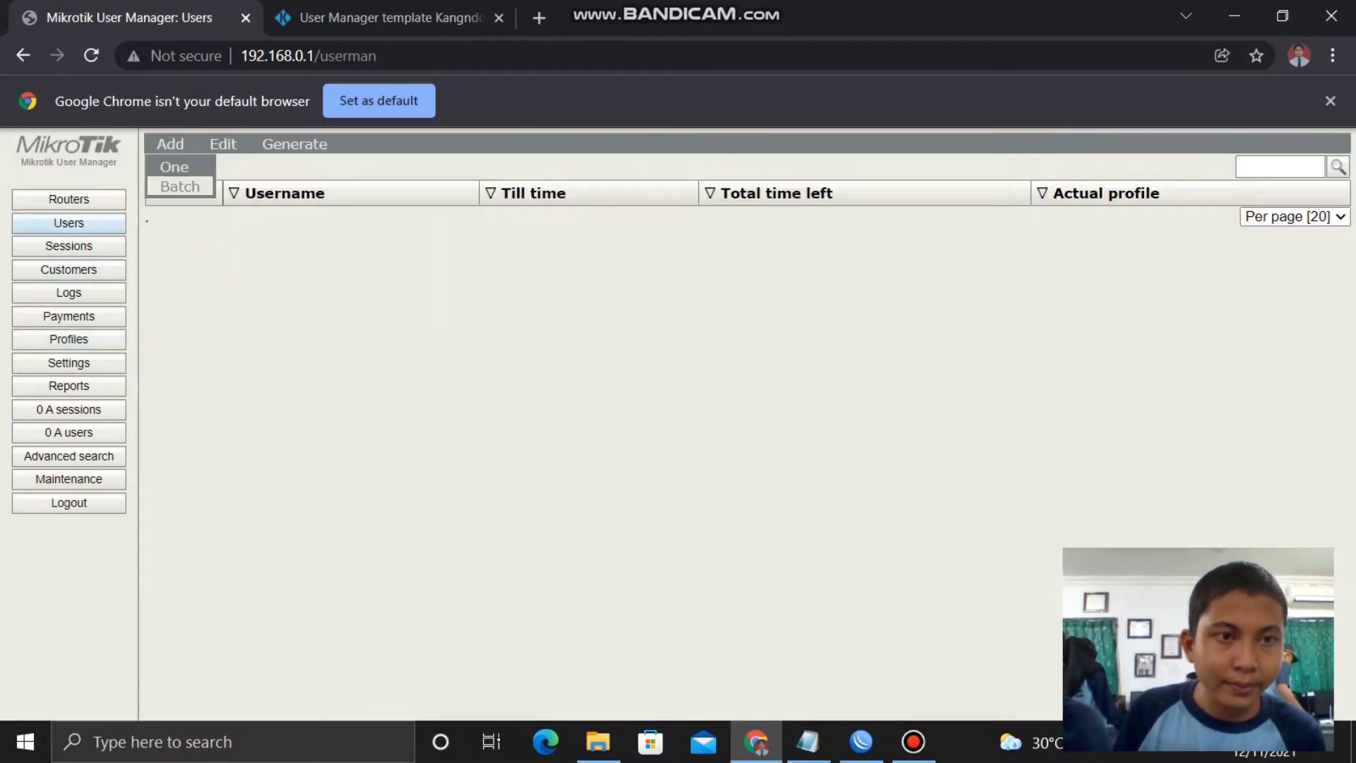
click(182, 185)
click(735, 218)
text(90)
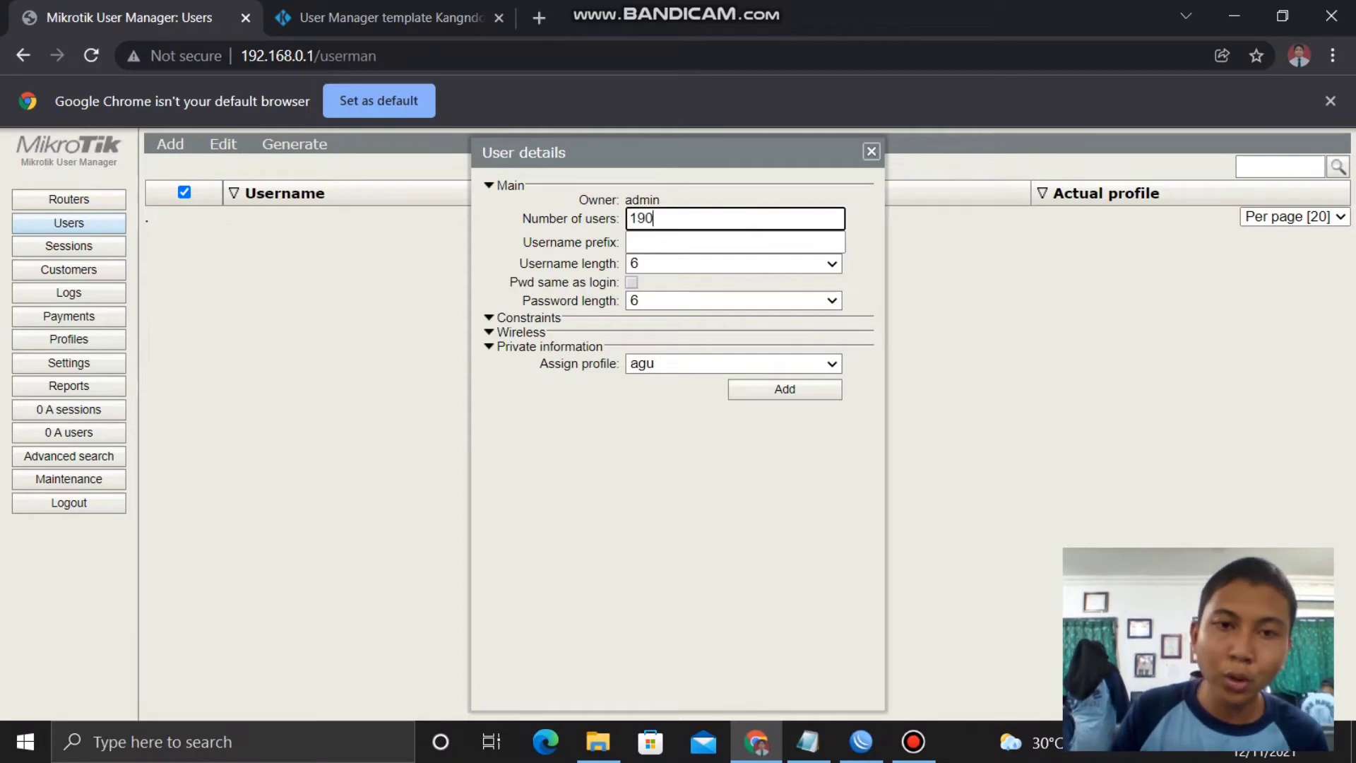
key(BackSpace)
key(BackSpace)
text(0)
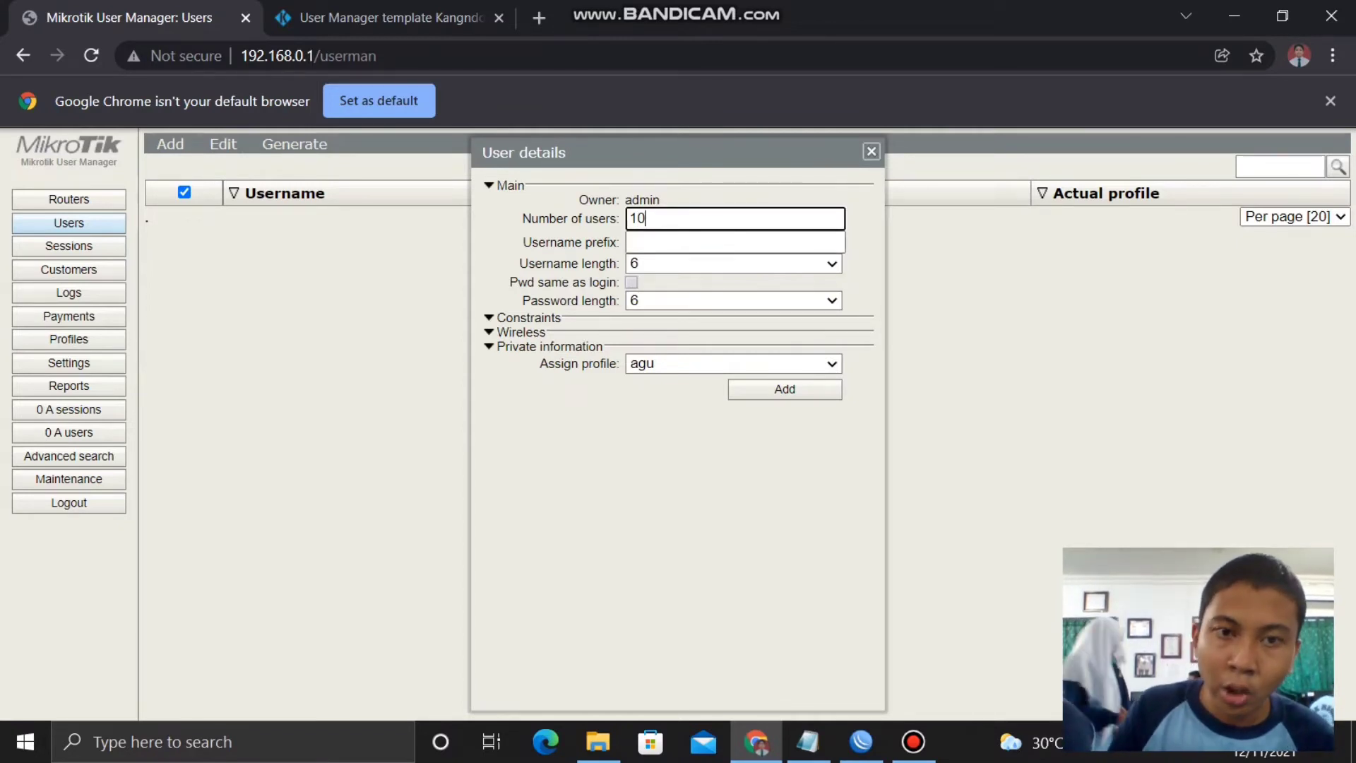
click(734, 263)
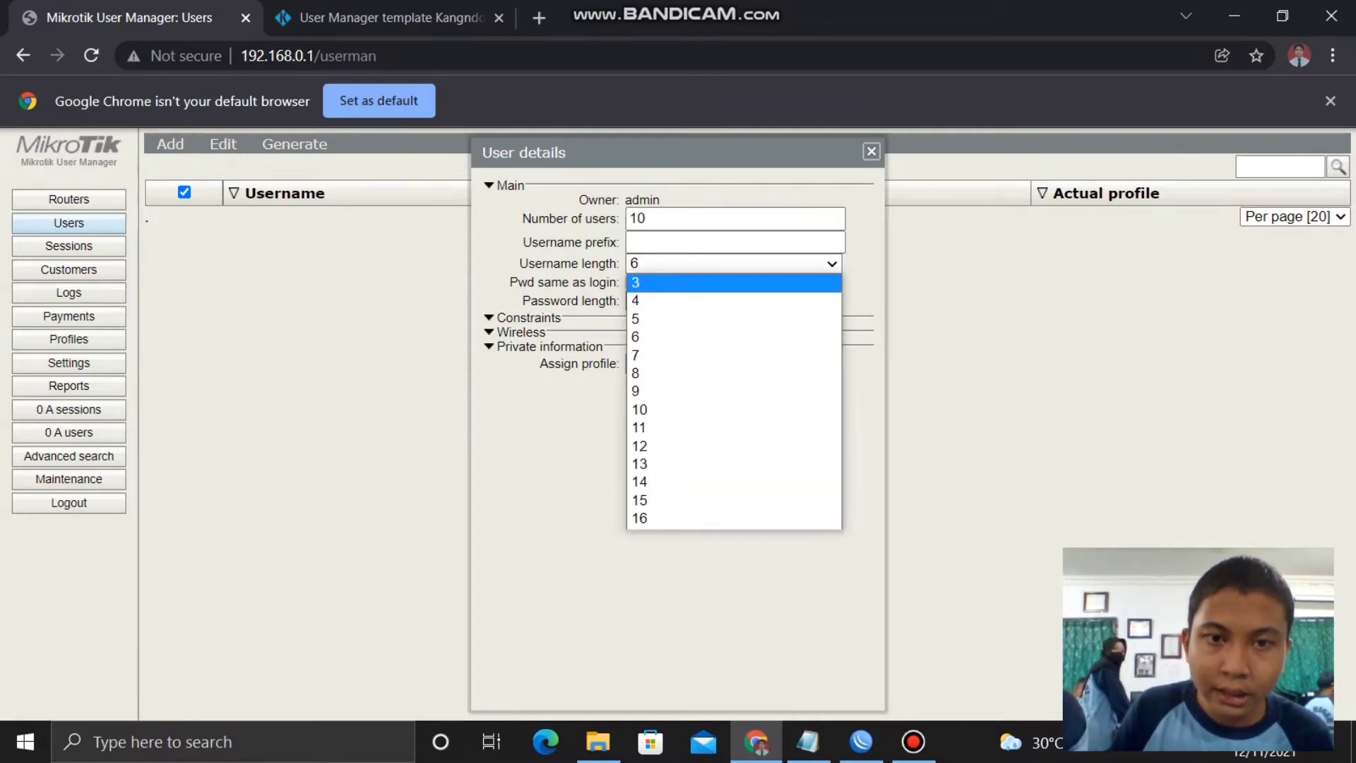
click(734, 294)
click(631, 283)
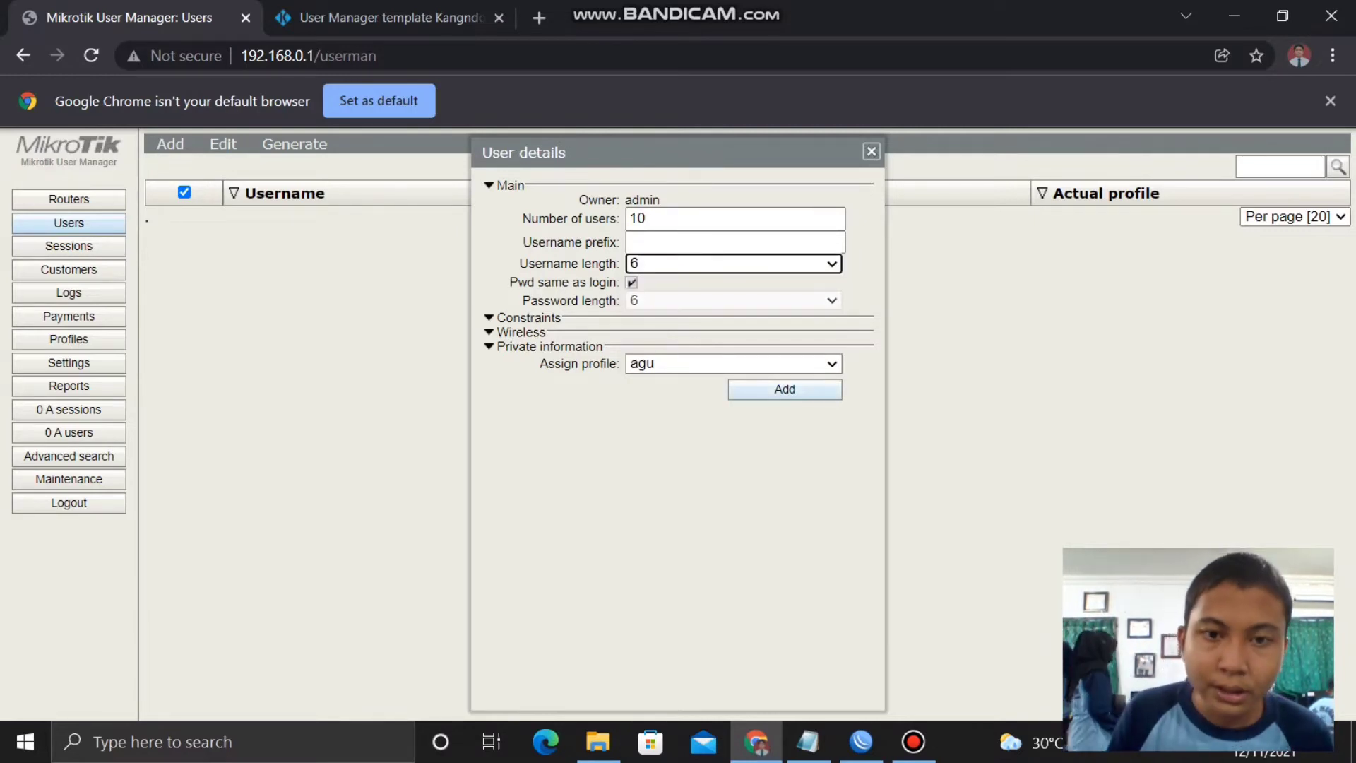
click(735, 363)
click(706, 399)
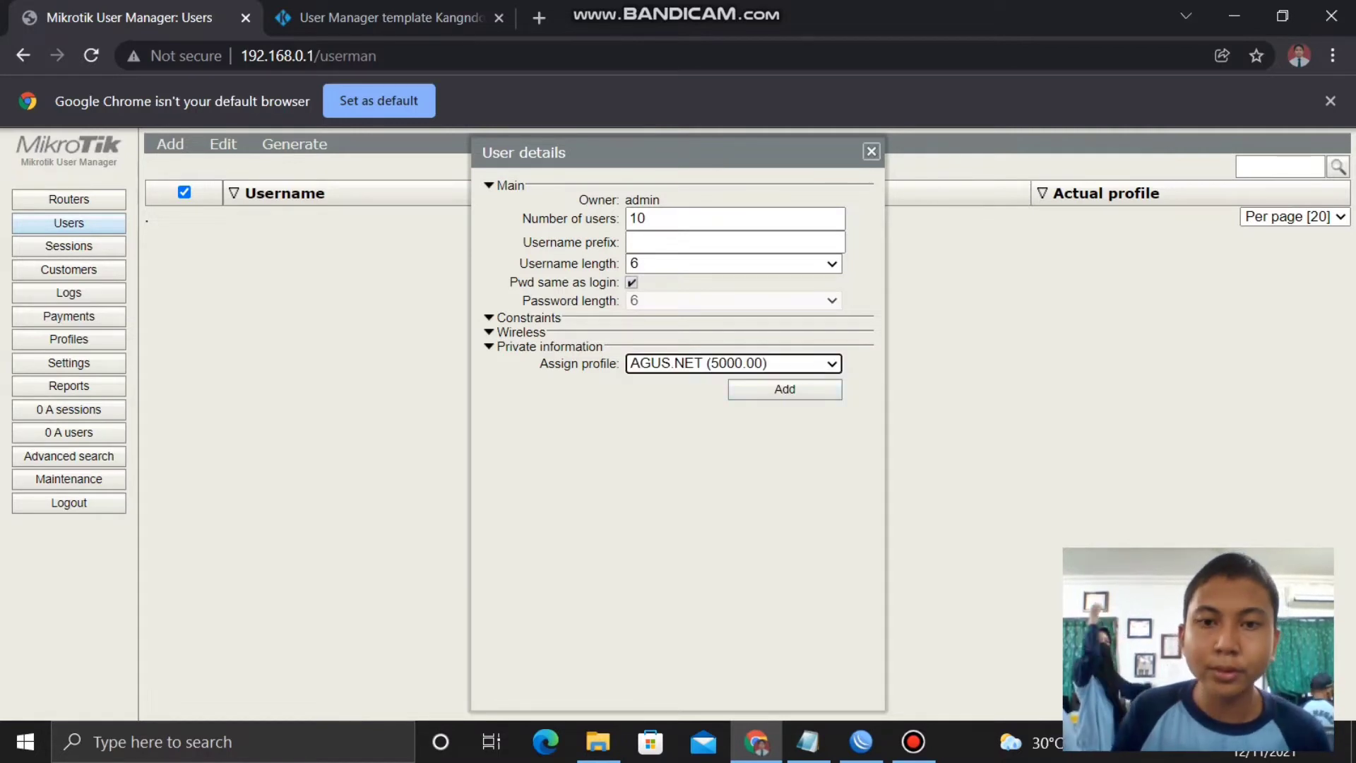
click(784, 389)
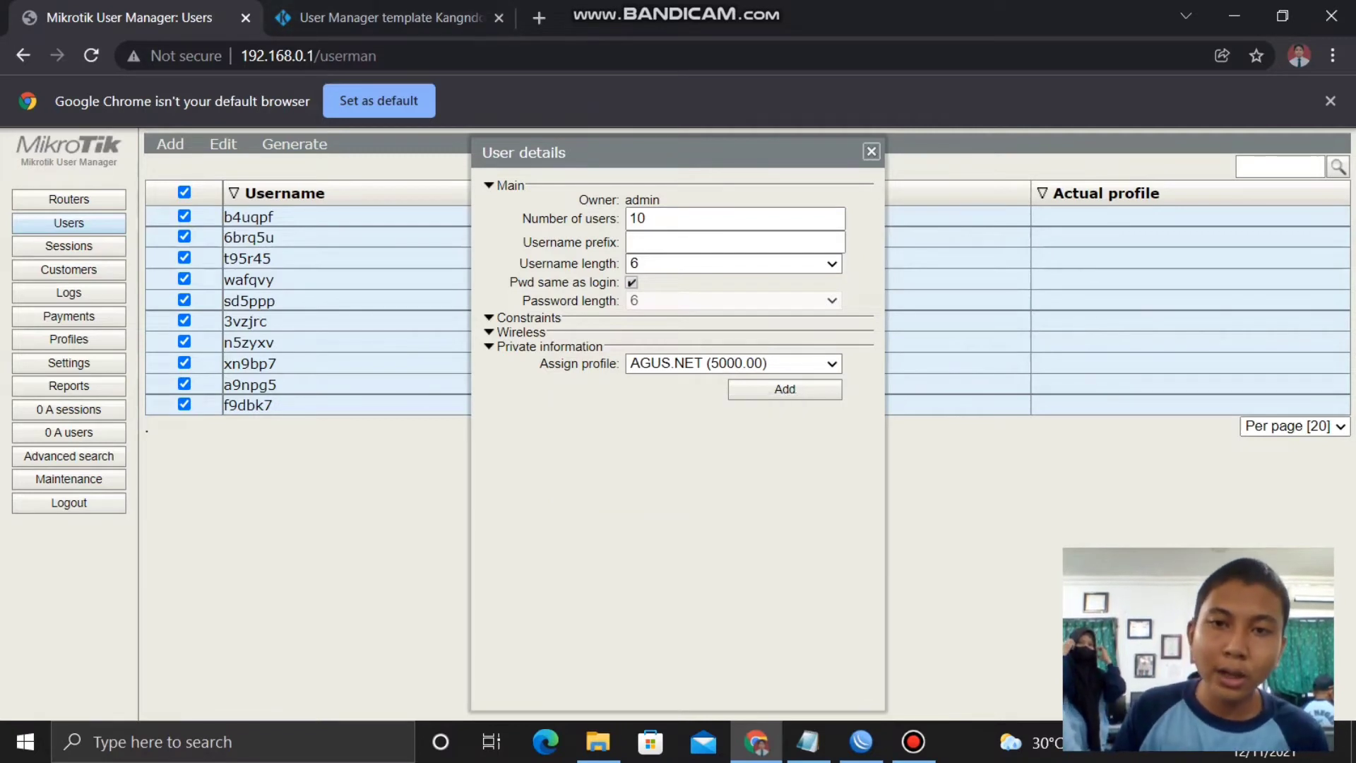
key(Escape)
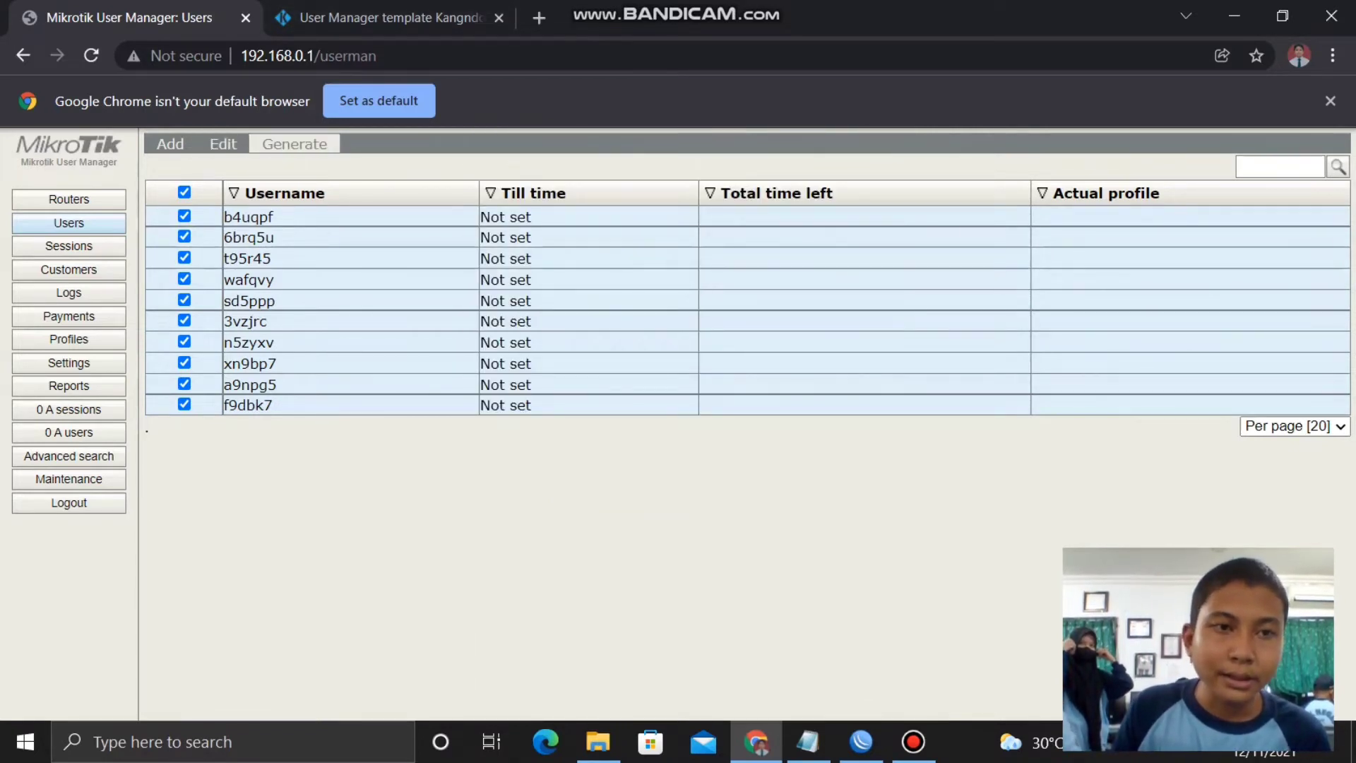
- Enable the ten checked users and generate AGUS VOUCHER cards for them
click(223, 143)
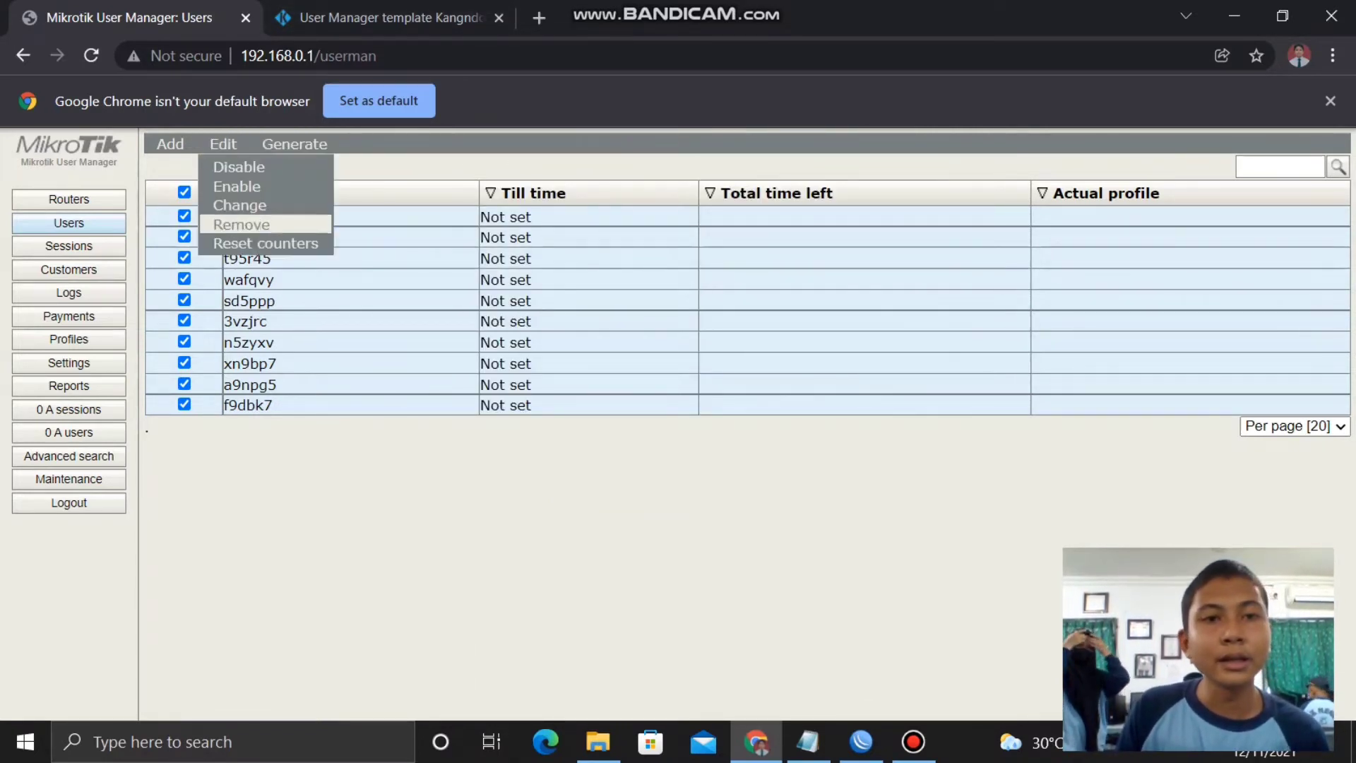
click(237, 186)
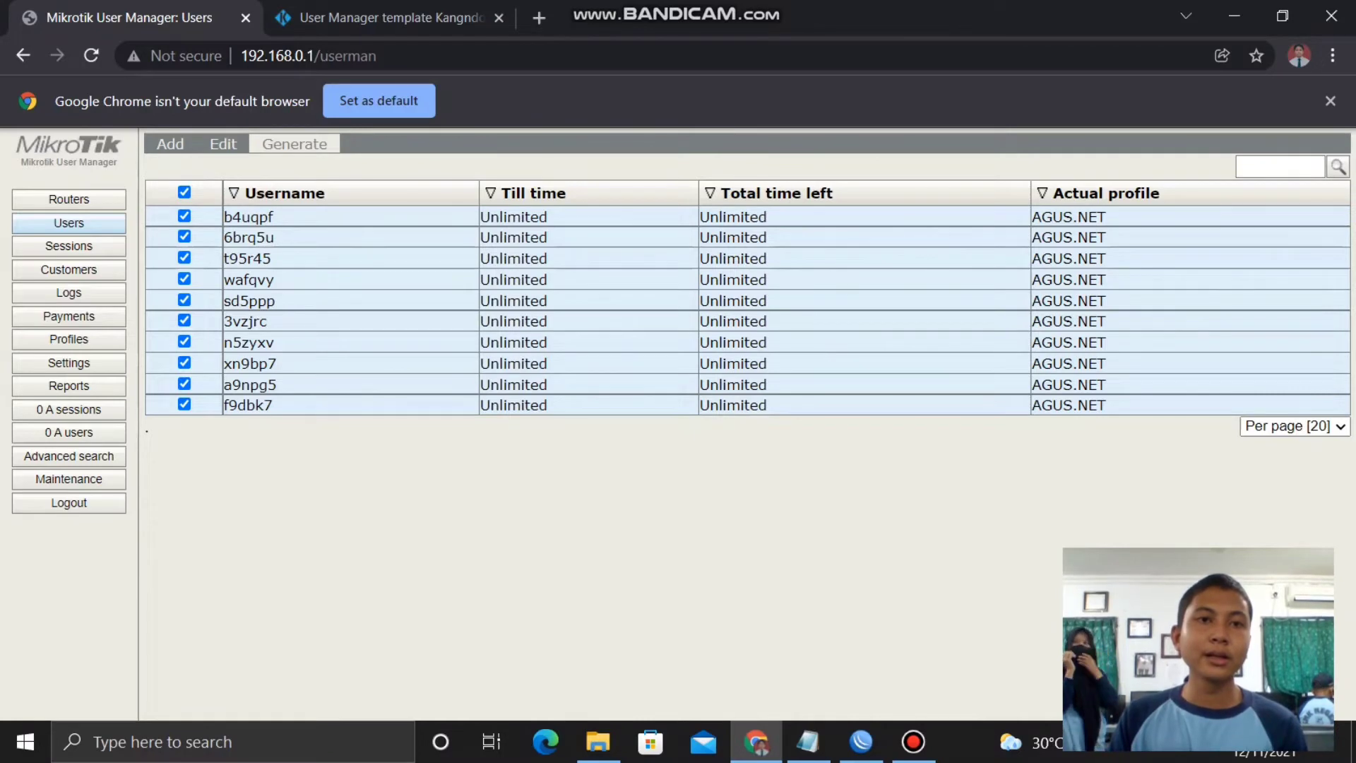
click(295, 143)
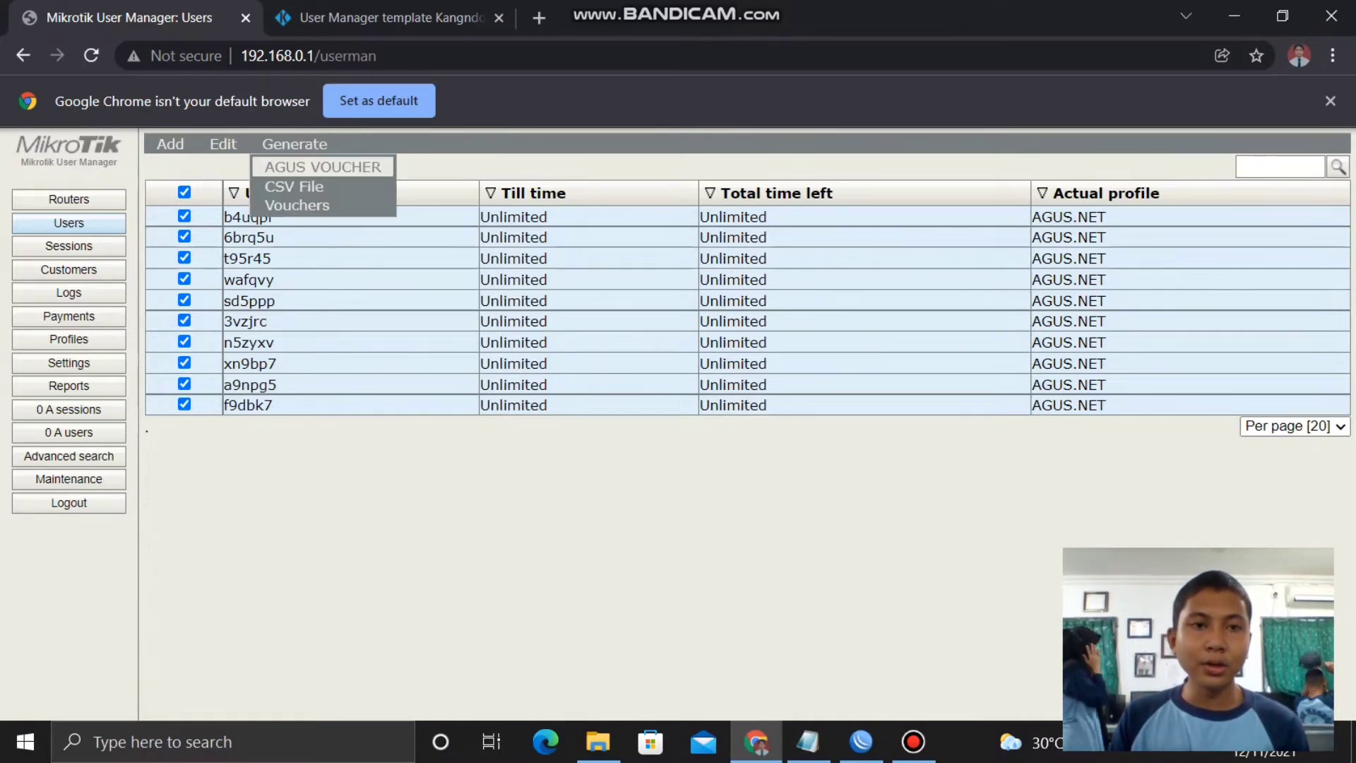
click(323, 166)
click(680, 463)
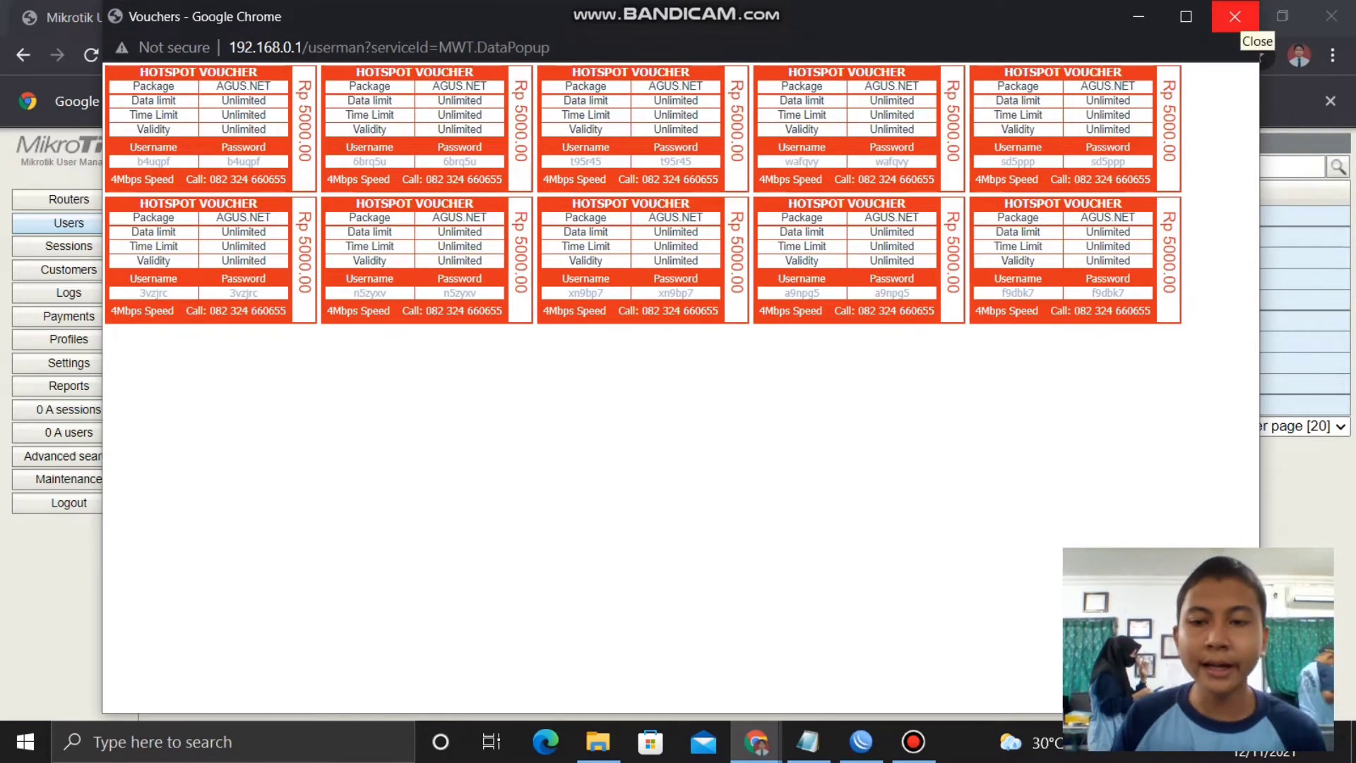
- Close the Vouchers window to return to the Users list
click(1236, 18)
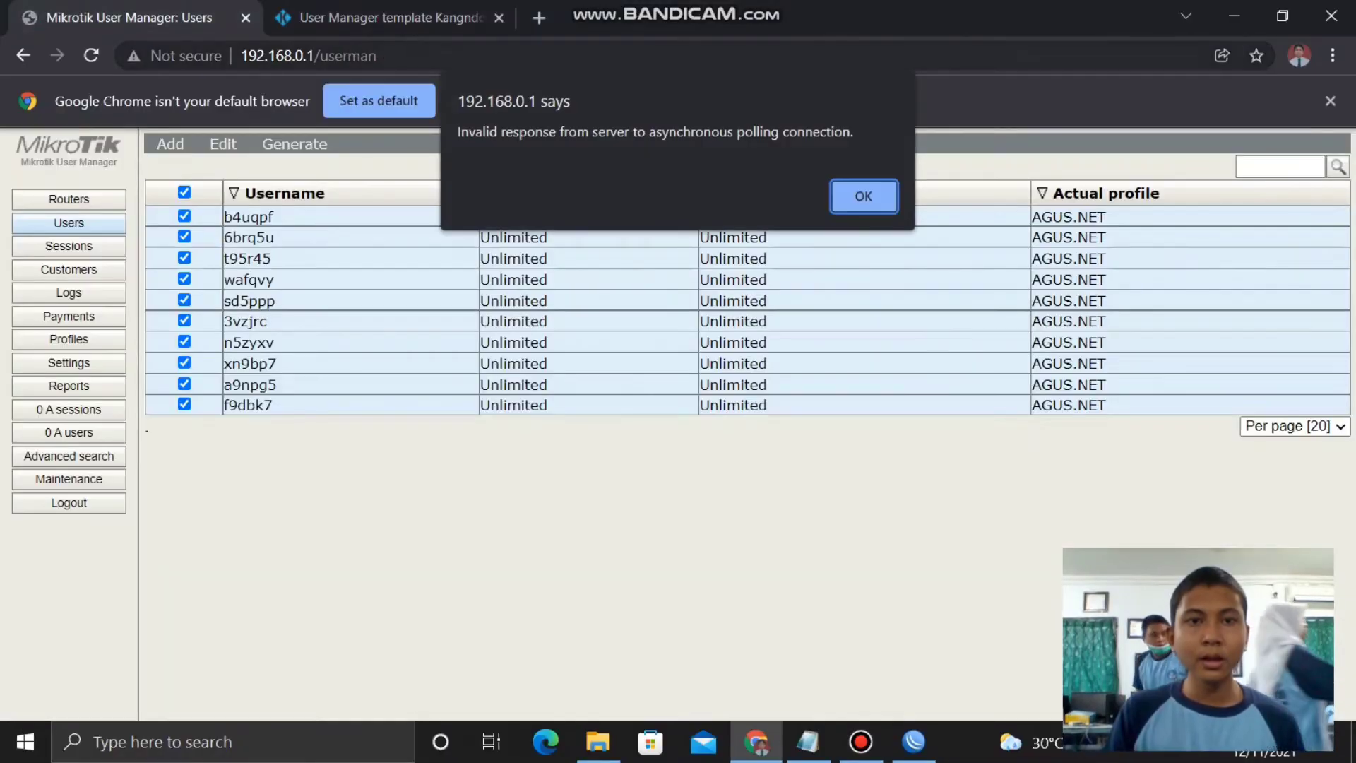
- Open tplinkwifi.net in a new tab and log in with the router's admin username and password
key(ctrl+t)
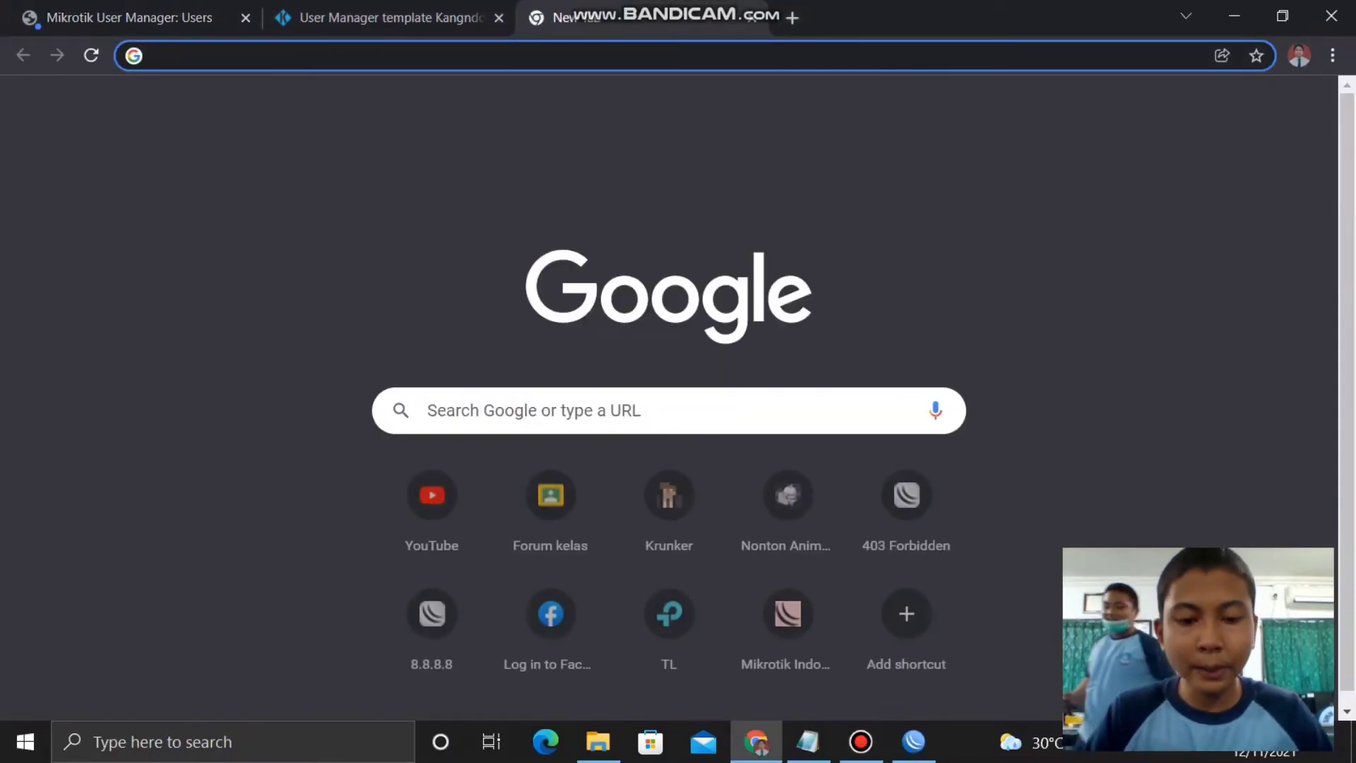
text(tplinkwifi.net)
key(Return)
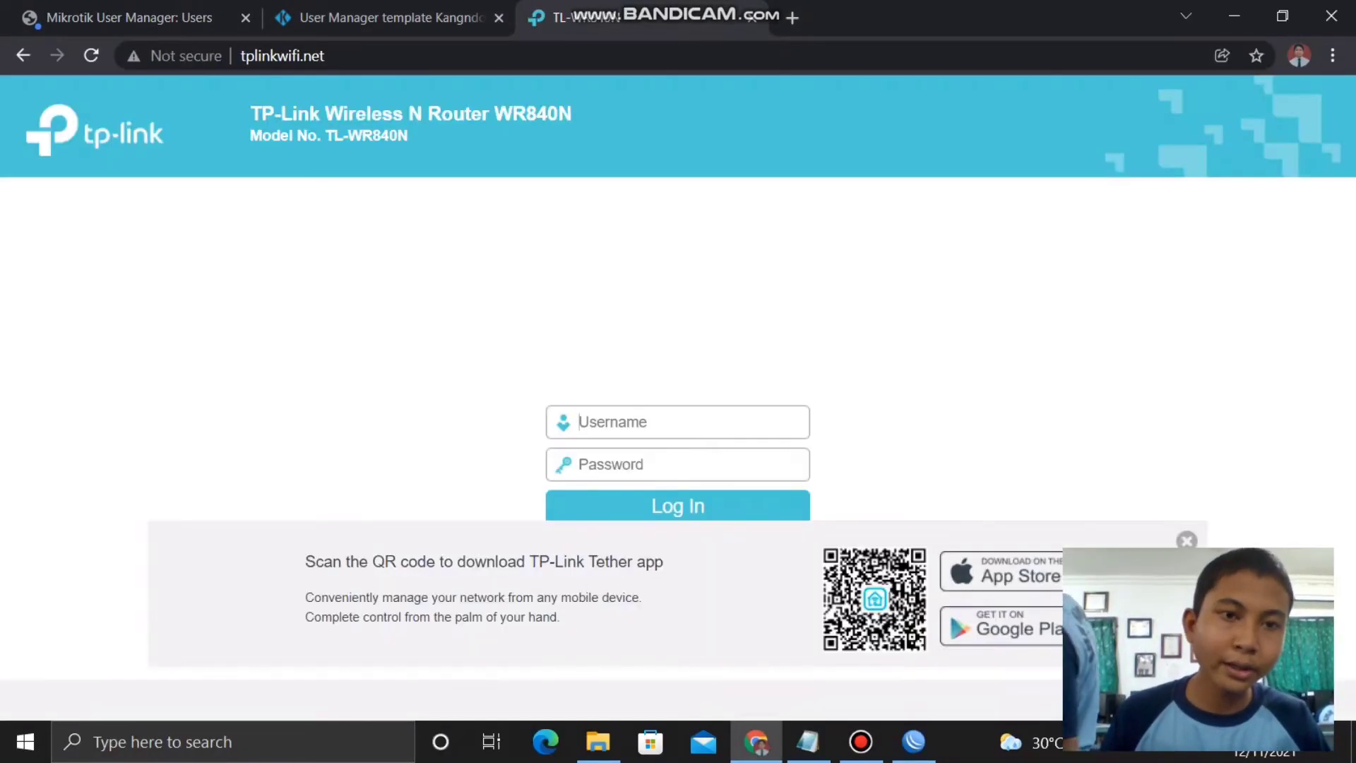
text(ad)
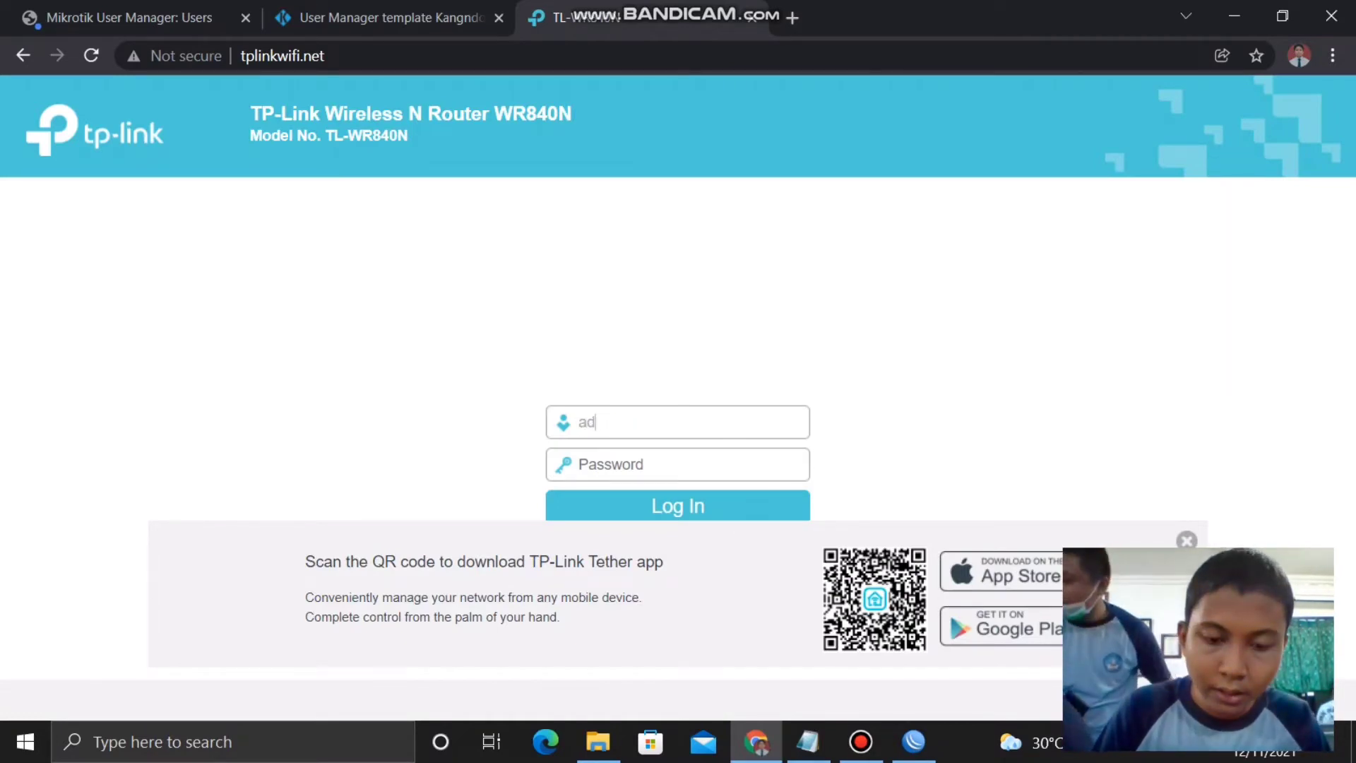
text(min)
key(Tab)
text(ad)
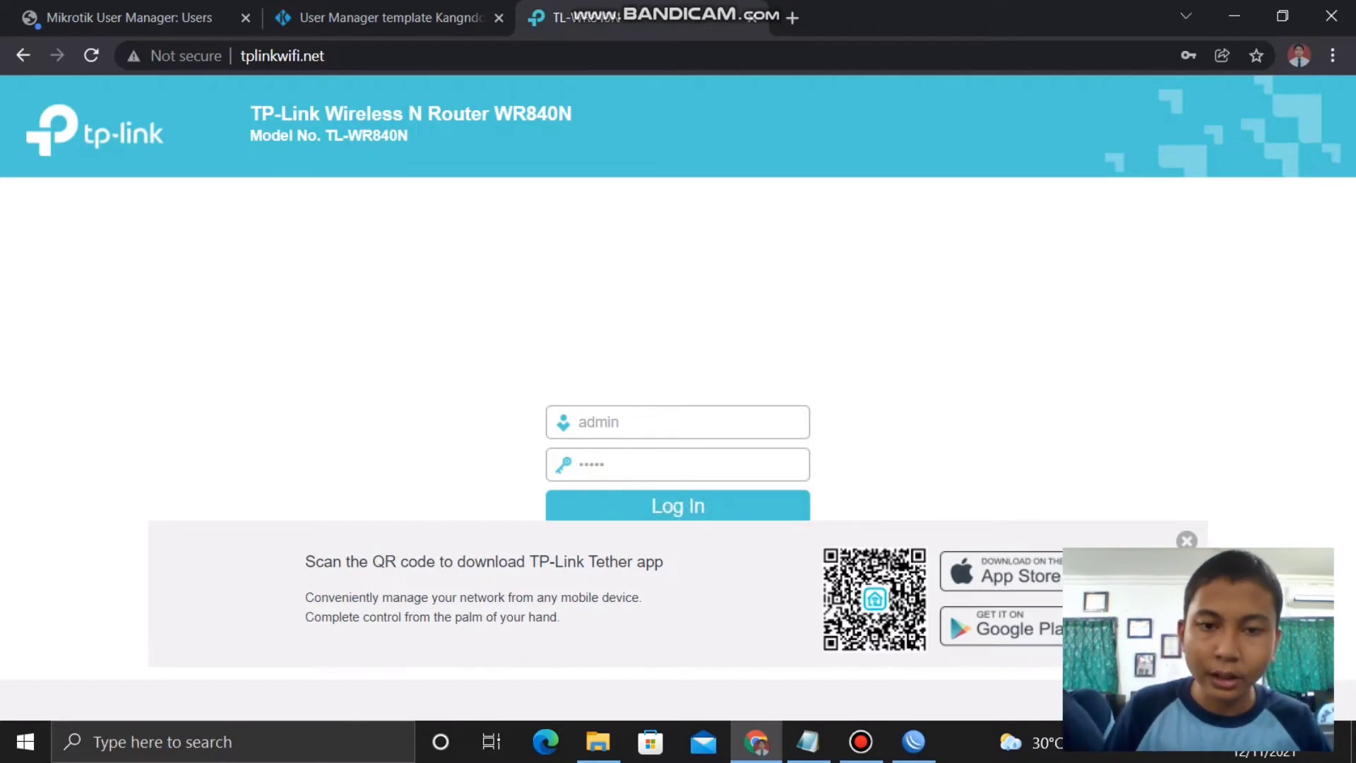
text(min)
key(Return)
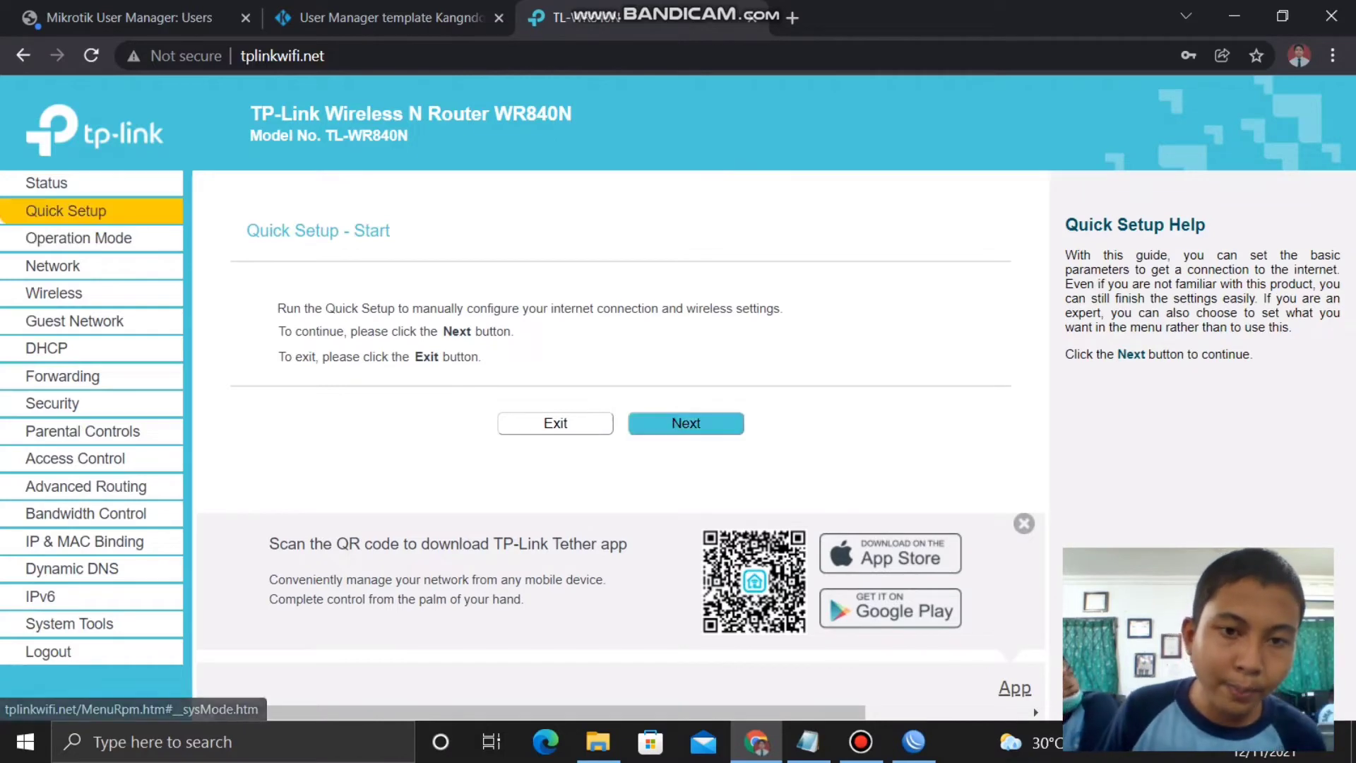
- Start Quick Setup and choose Access Point operation mode
click(685, 423)
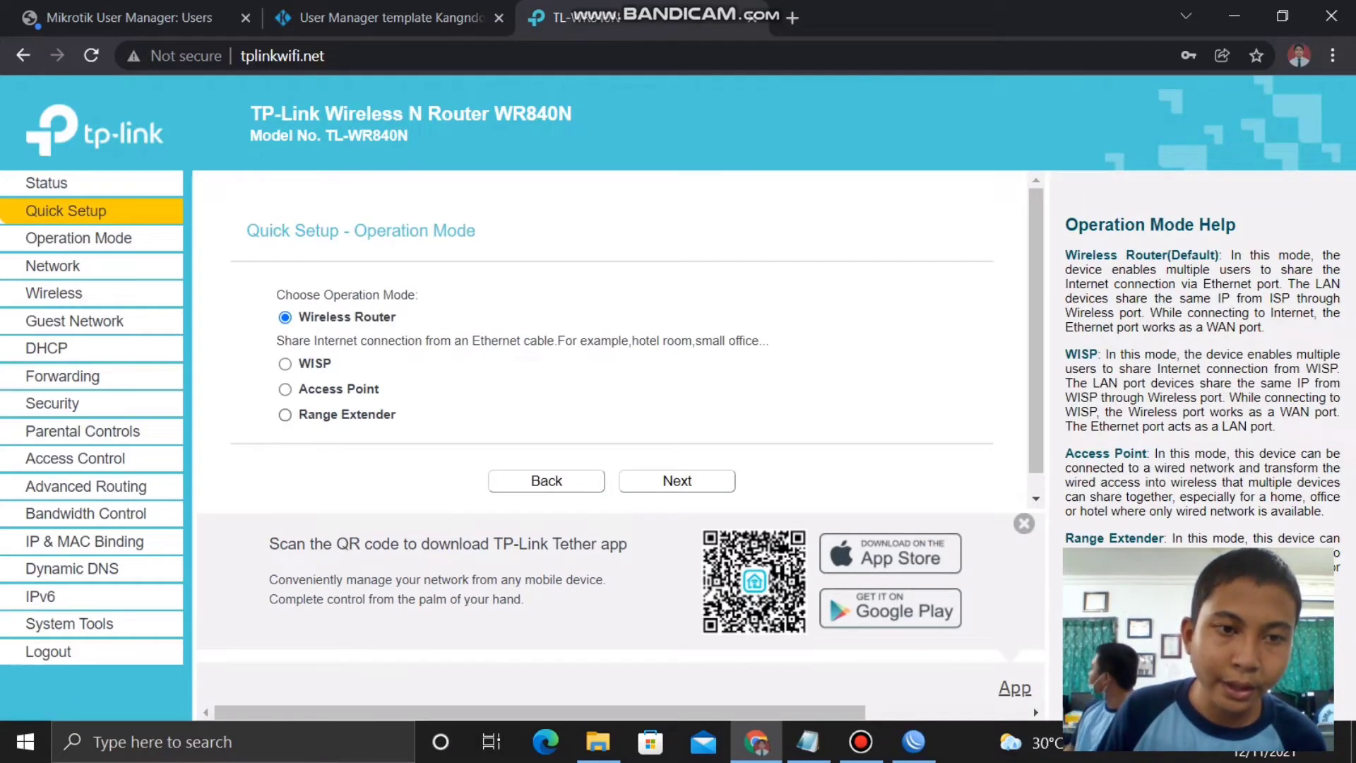
click(285, 388)
click(677, 480)
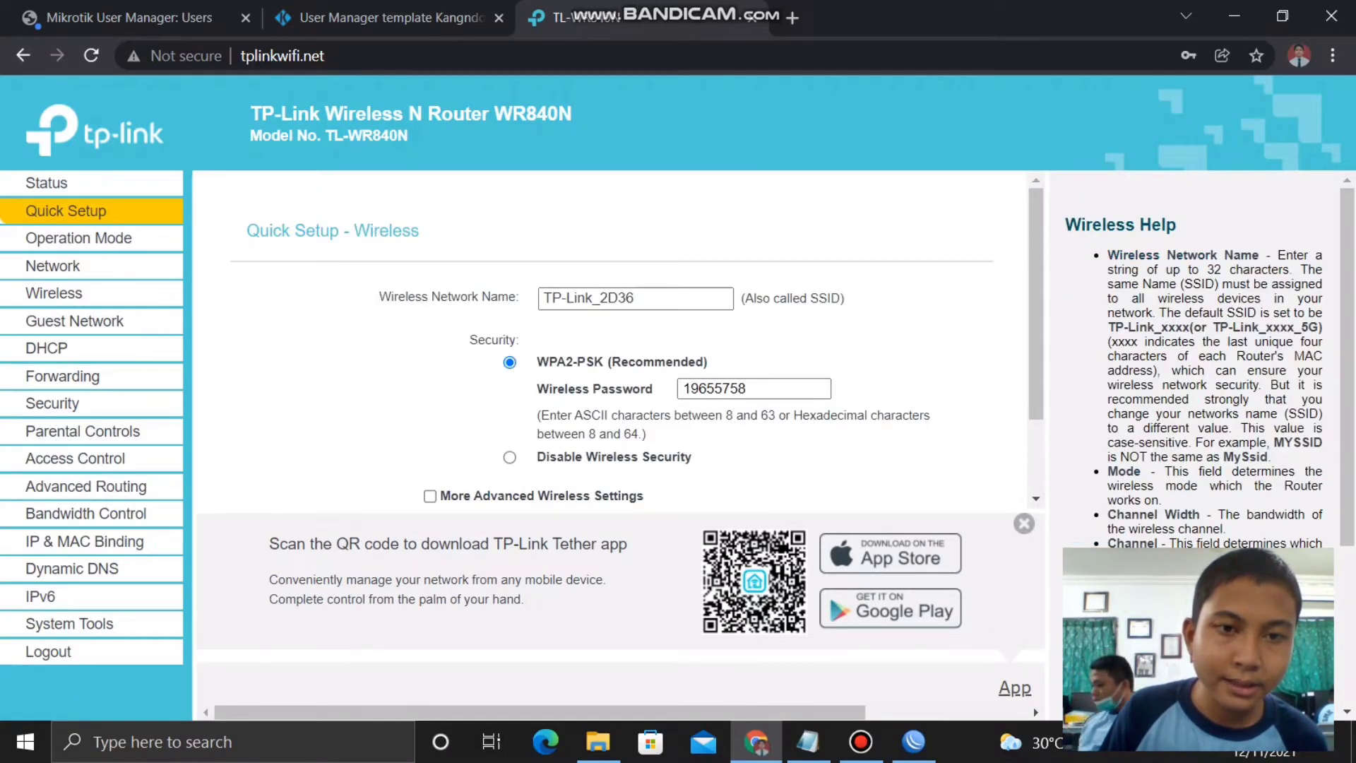
- Set SSID AGUS.NET VOUCEHR with wireless security disabled, then finish setup and reboot
drag(735, 299, 92, 293)
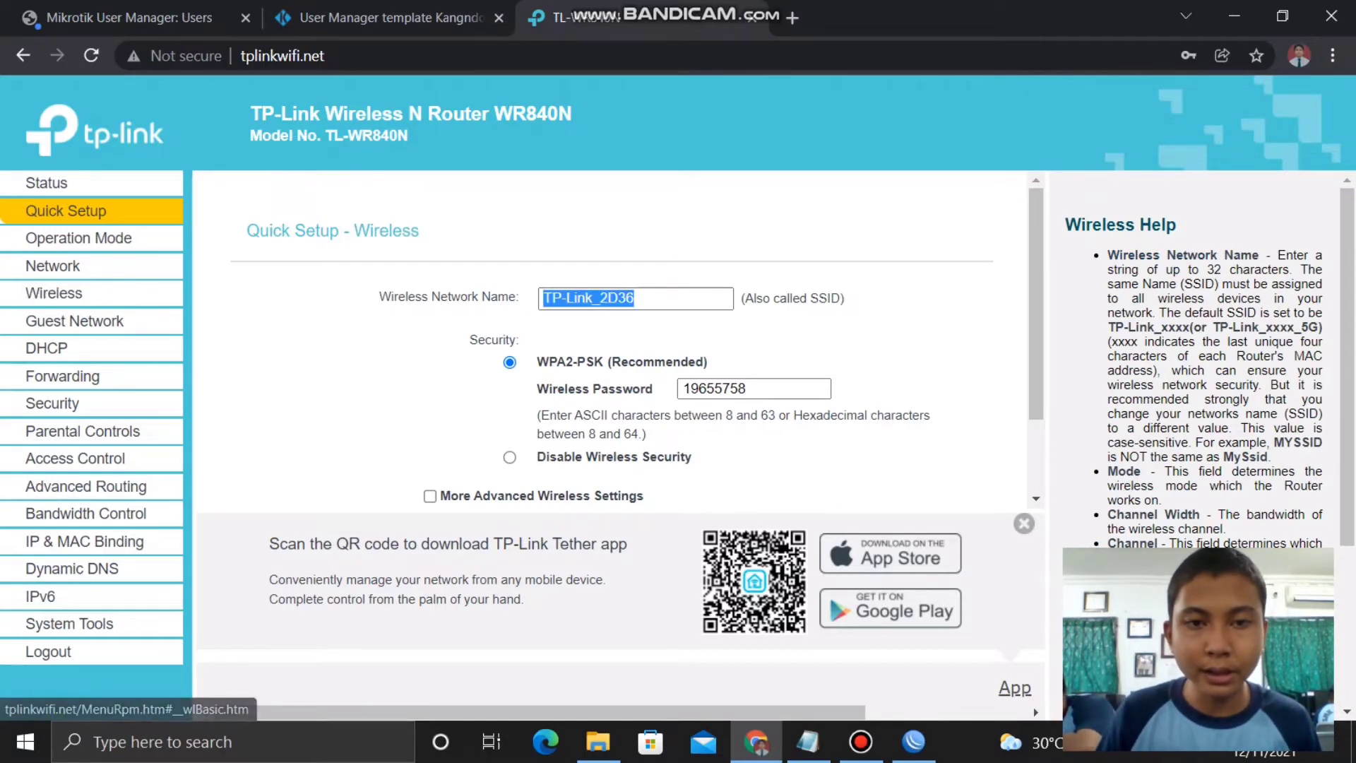
drag(706, 298, 541, 298)
text(ag)
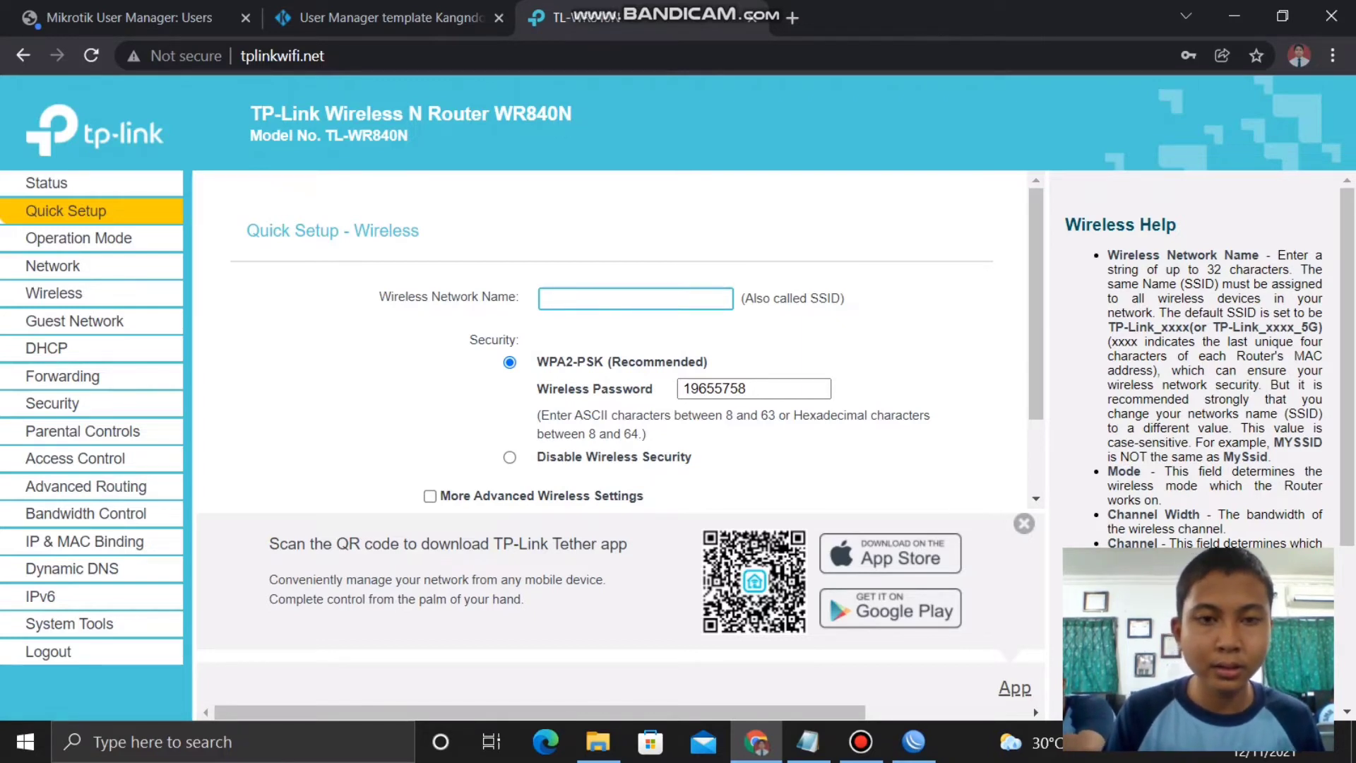
text(GUS)
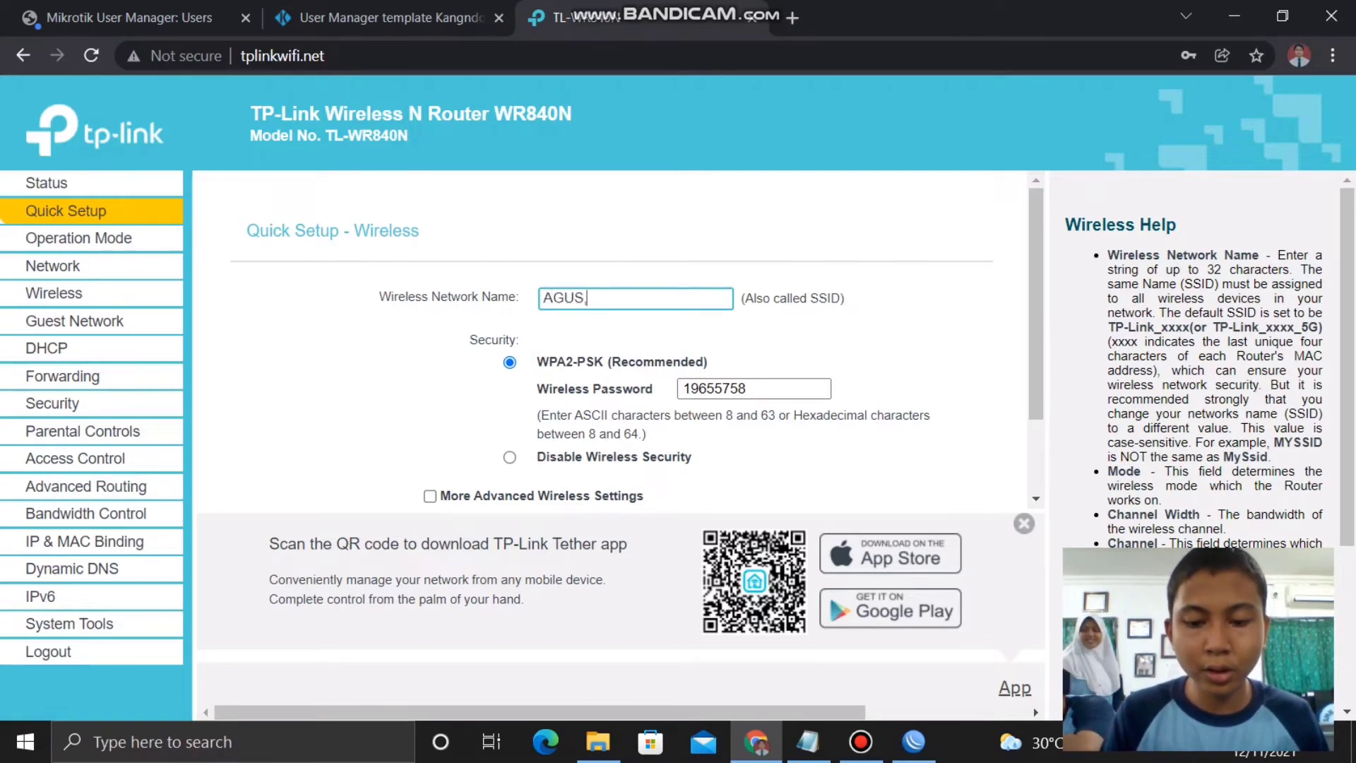
text(.NET)
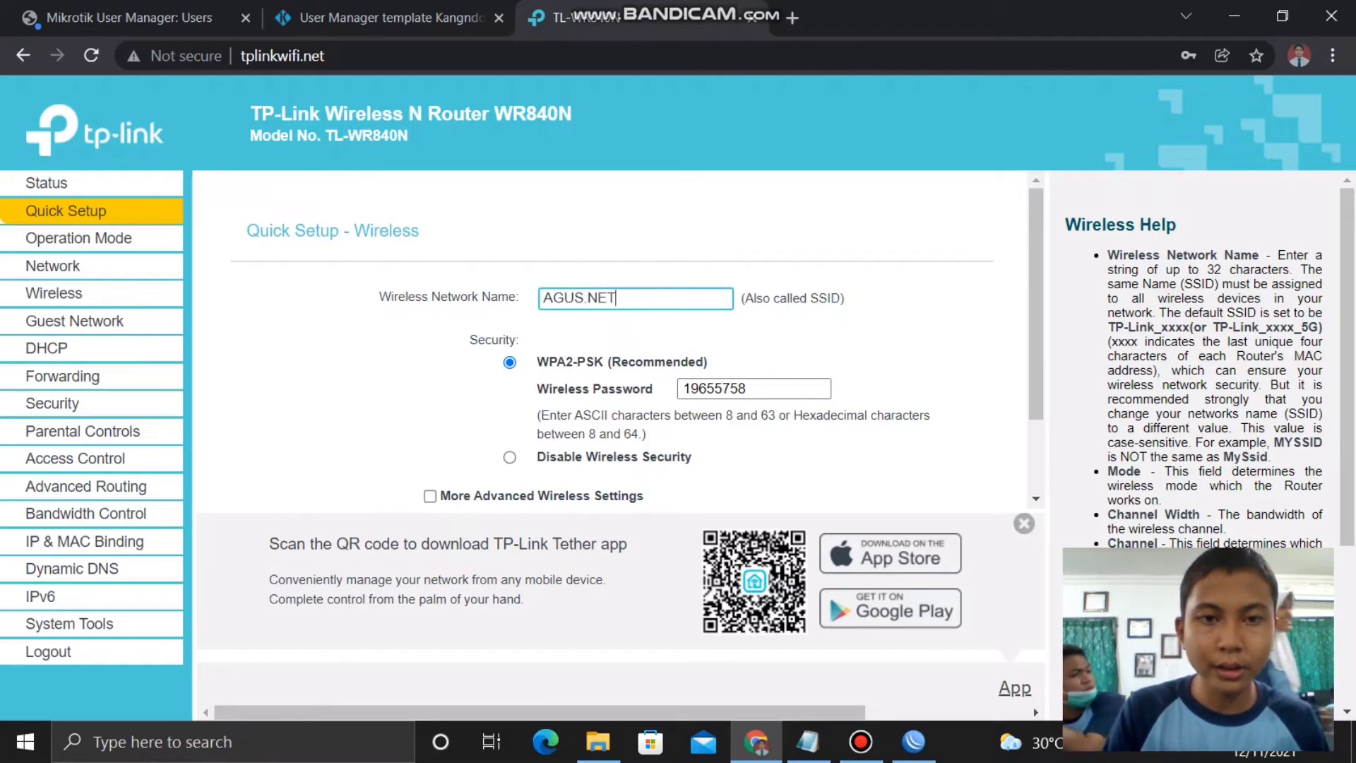
text( VOUCEHR)
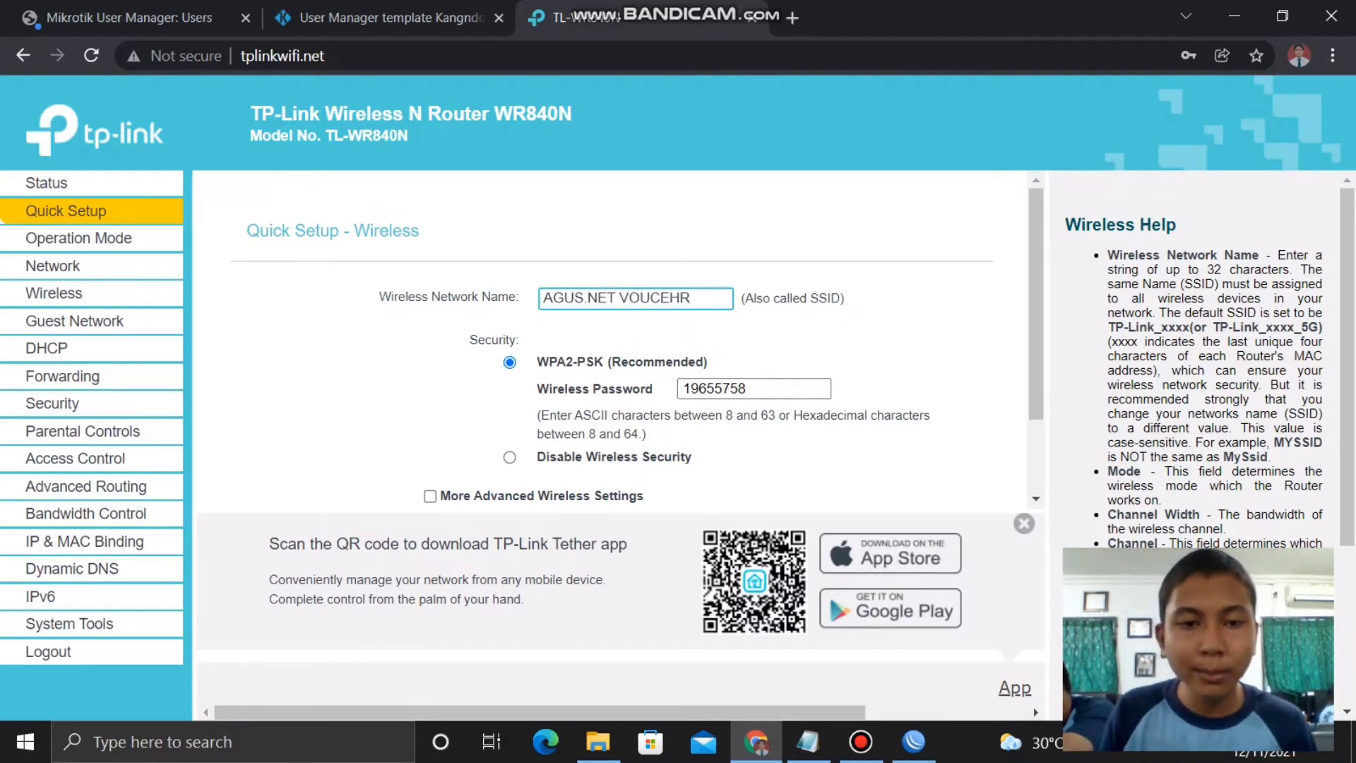
key(Tab)
click(509, 456)
scroll(612, 339, down, 2)
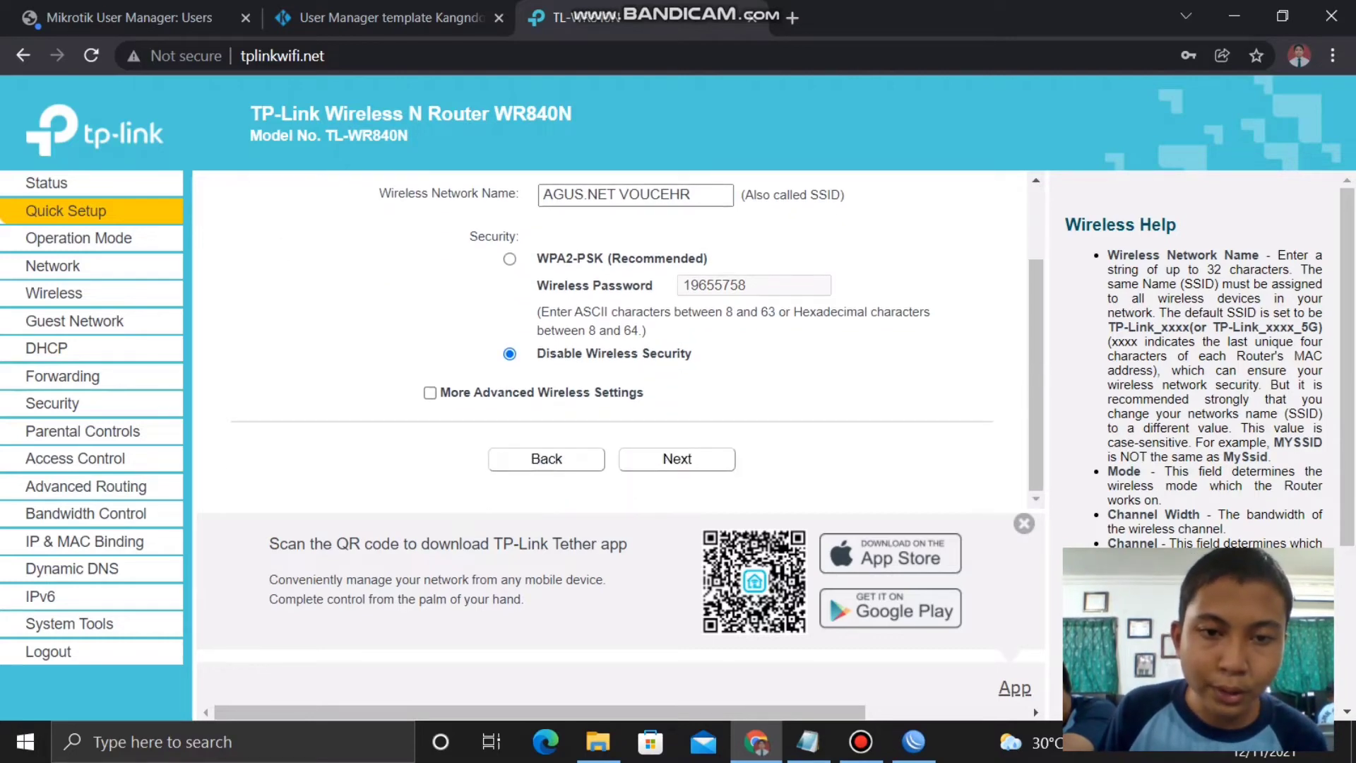
click(677, 459)
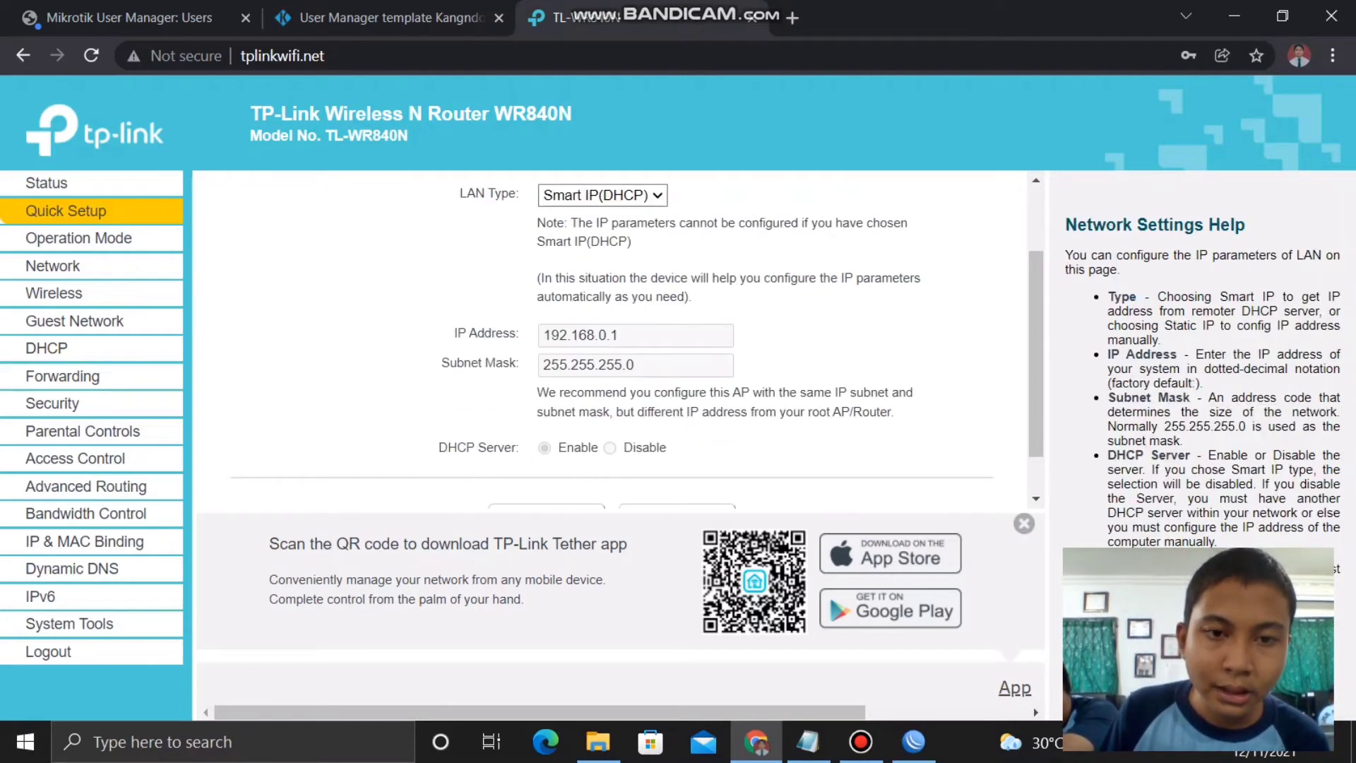
scroll(611, 339, down, 1)
click(676, 459)
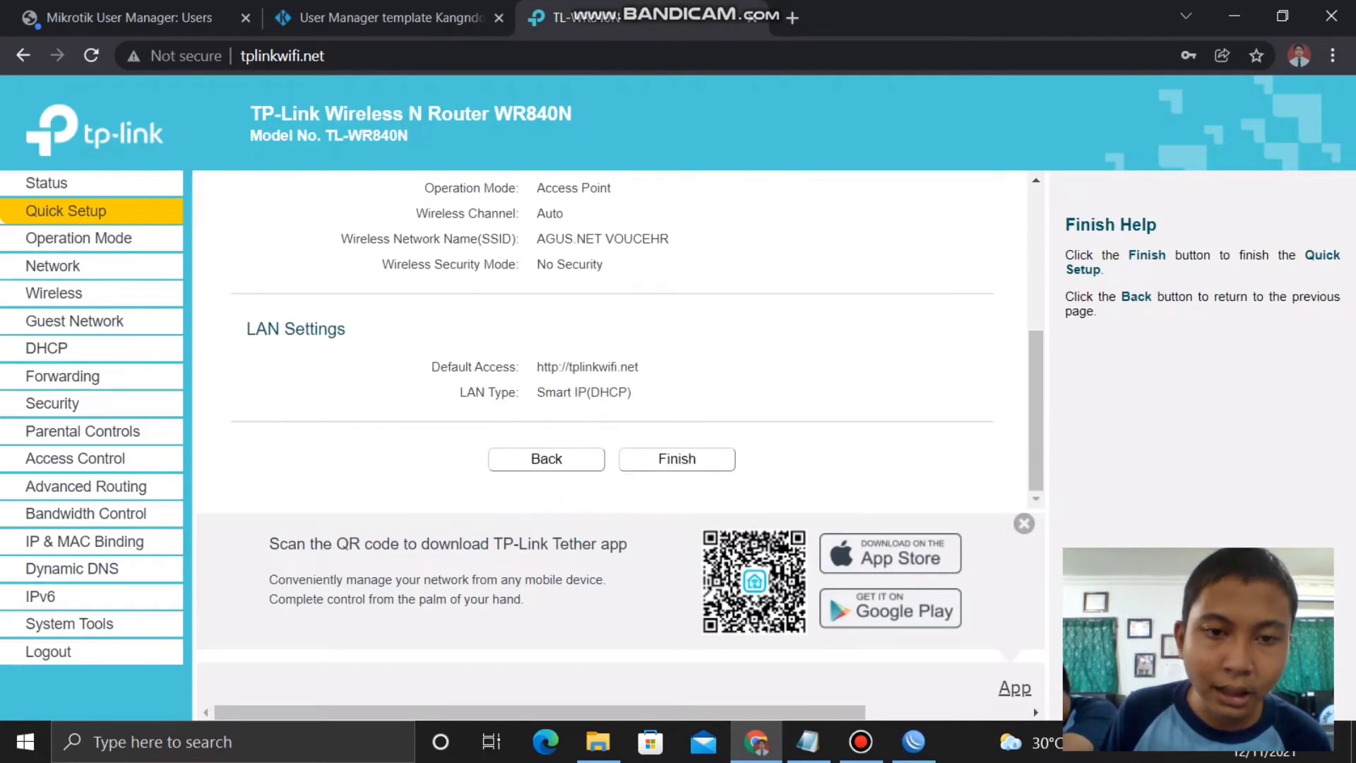
click(676, 458)
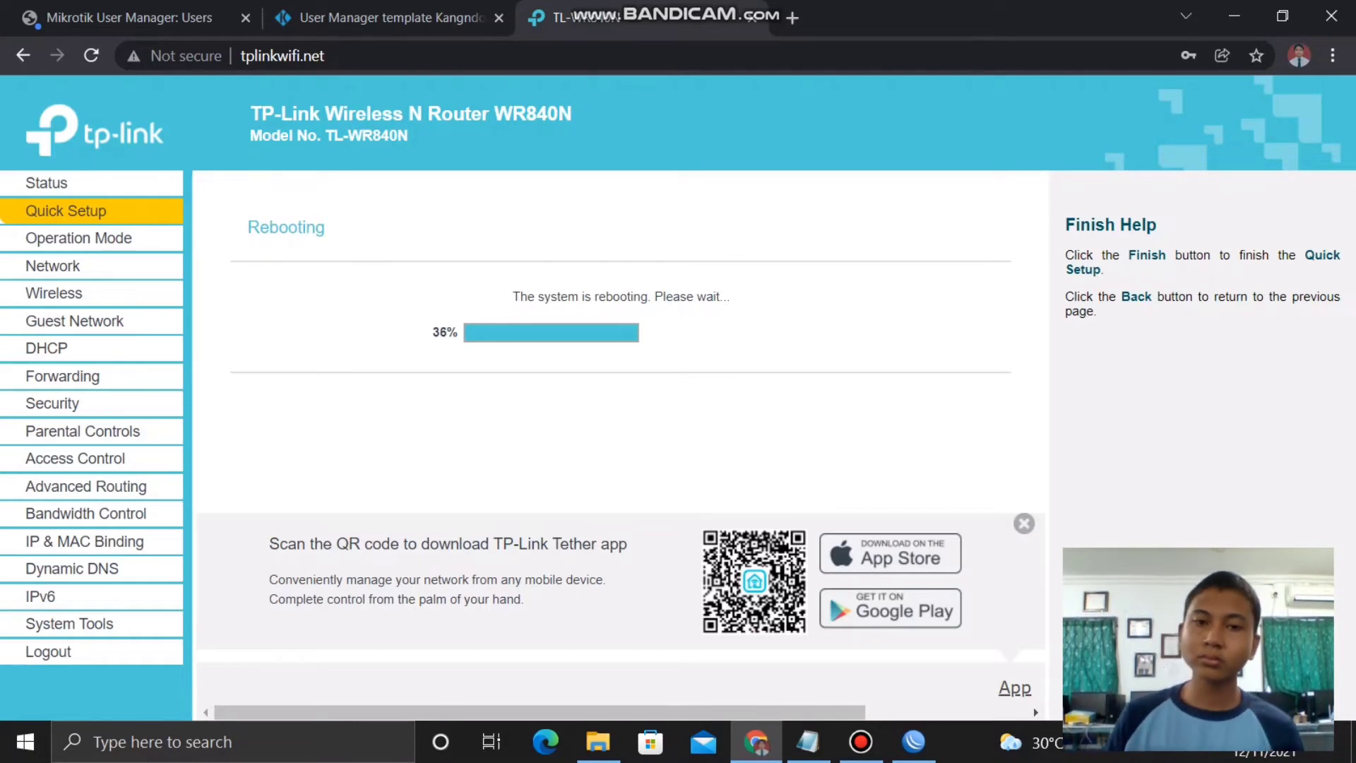
key(super+i)
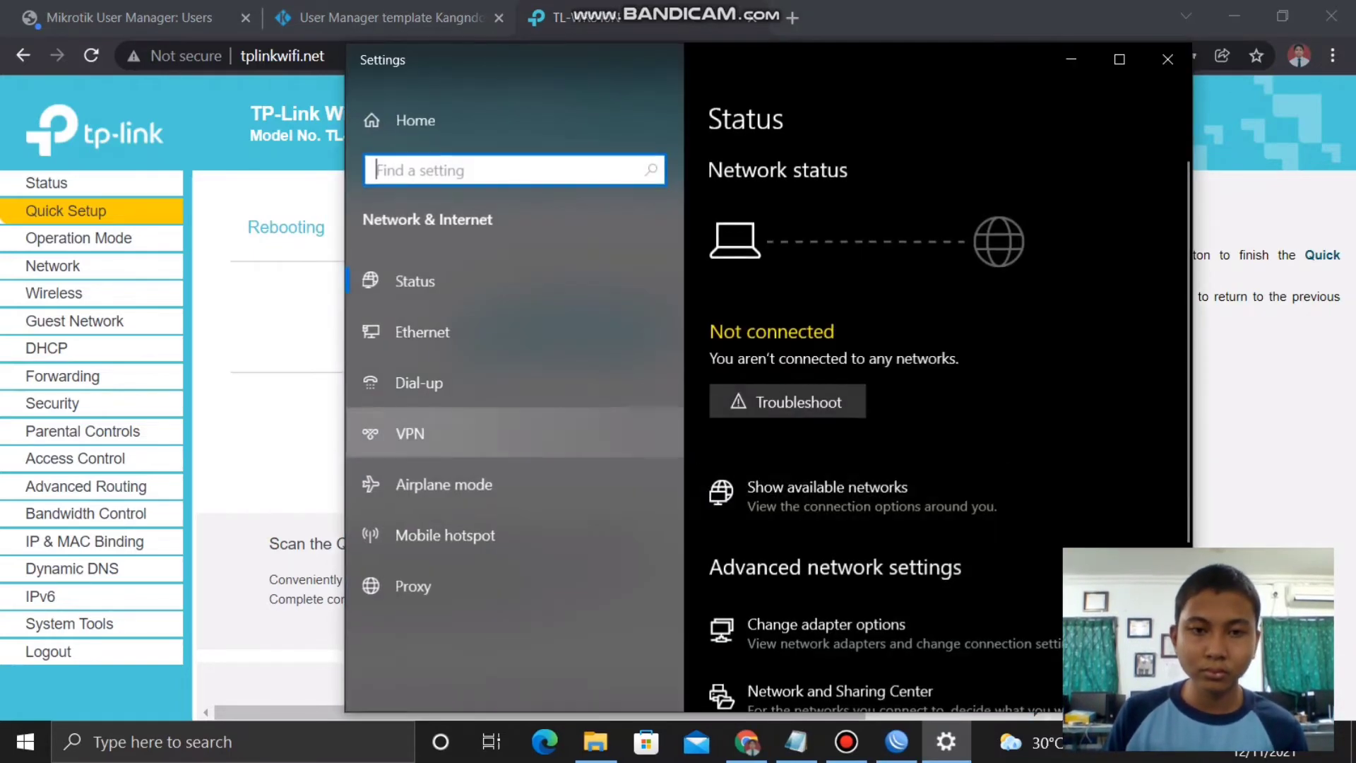
click(828, 633)
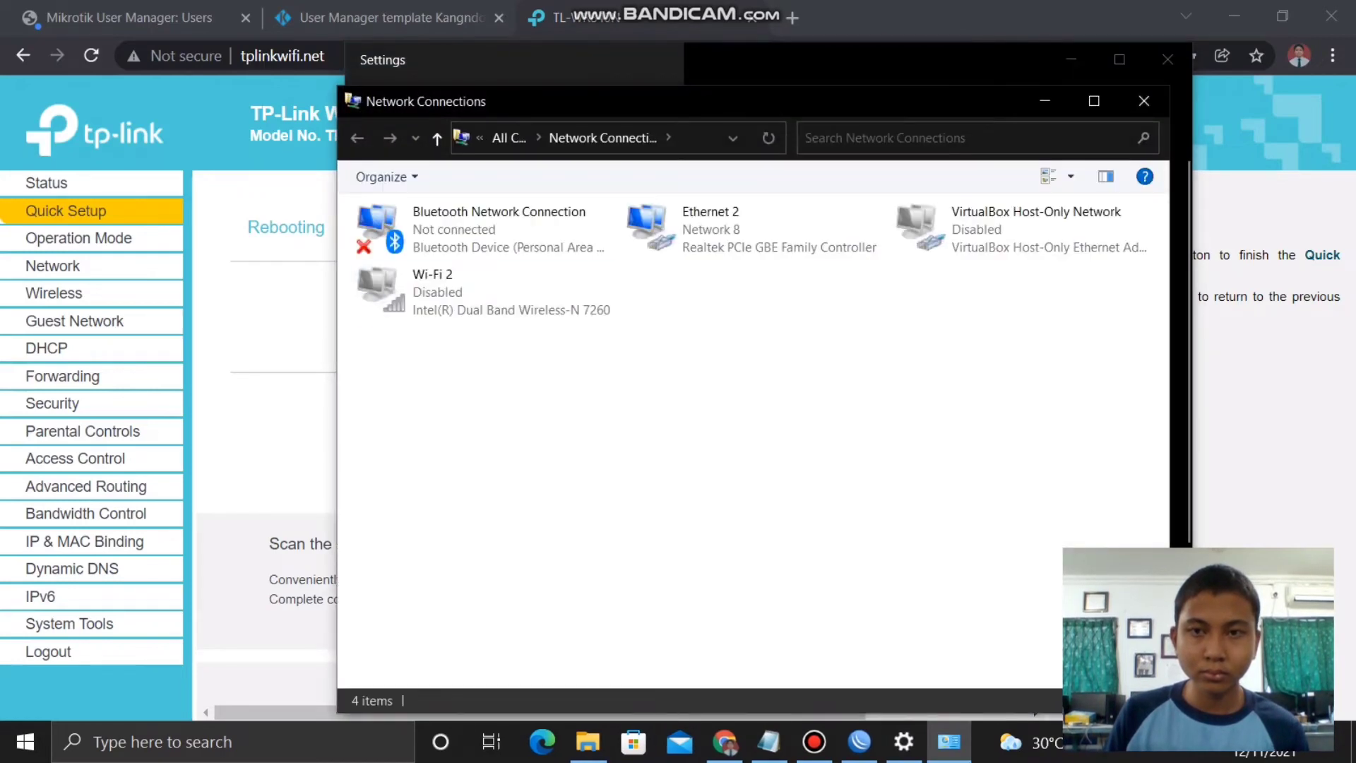
click(1144, 100)
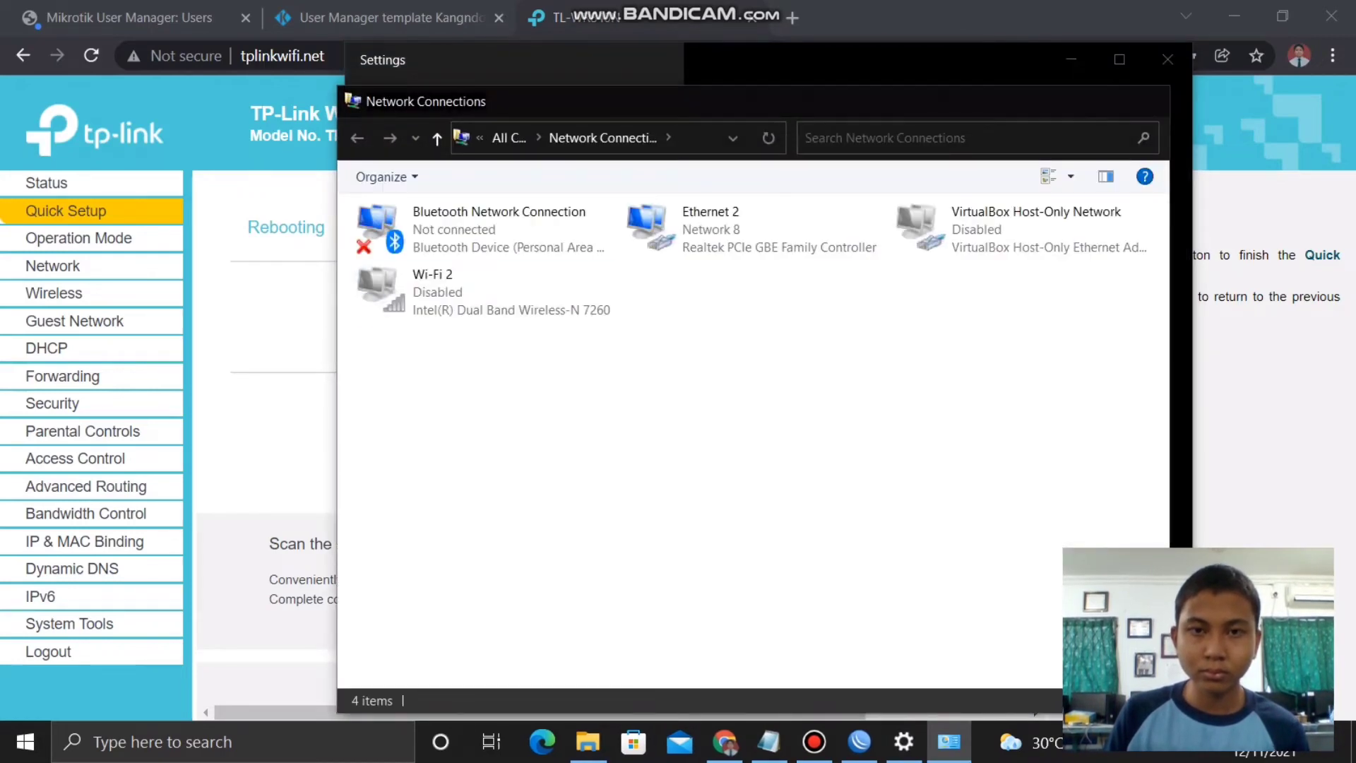
click(1167, 60)
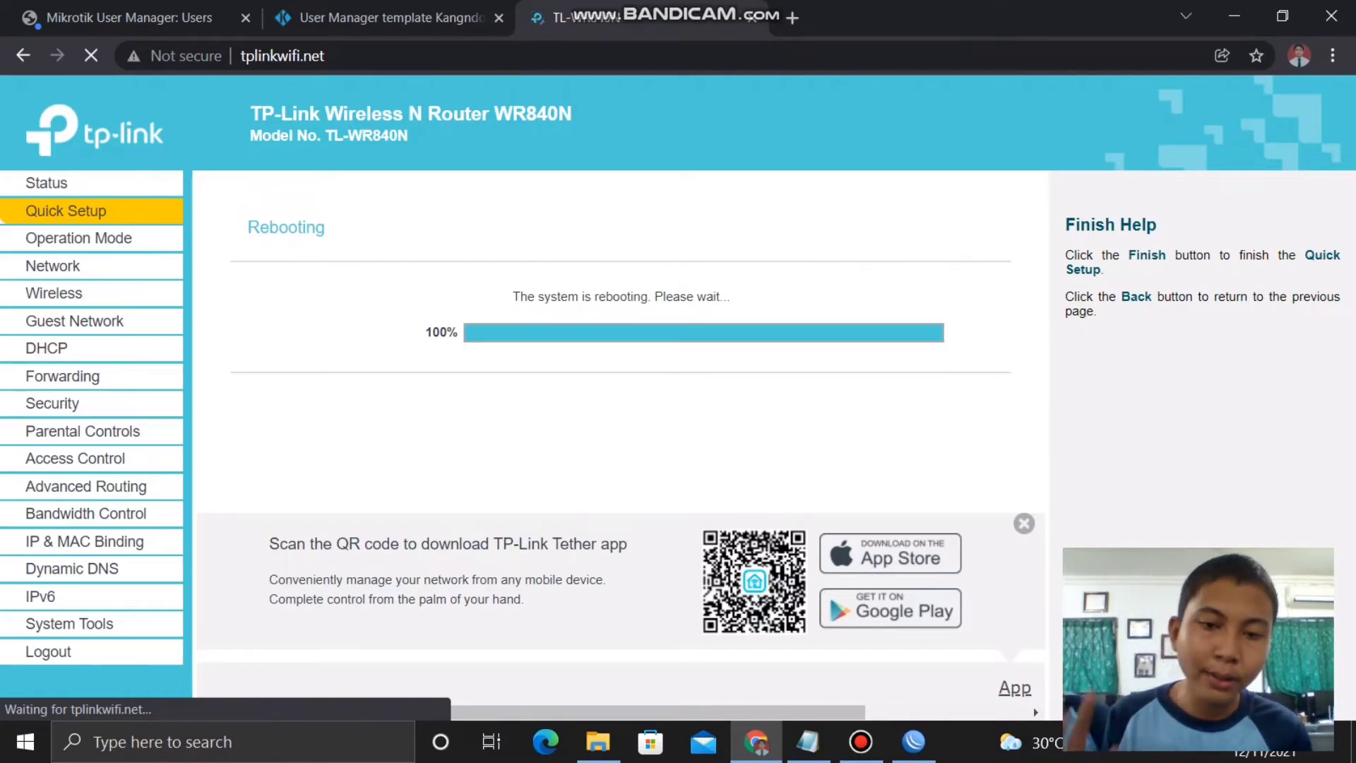
mouse_move(860, 741)
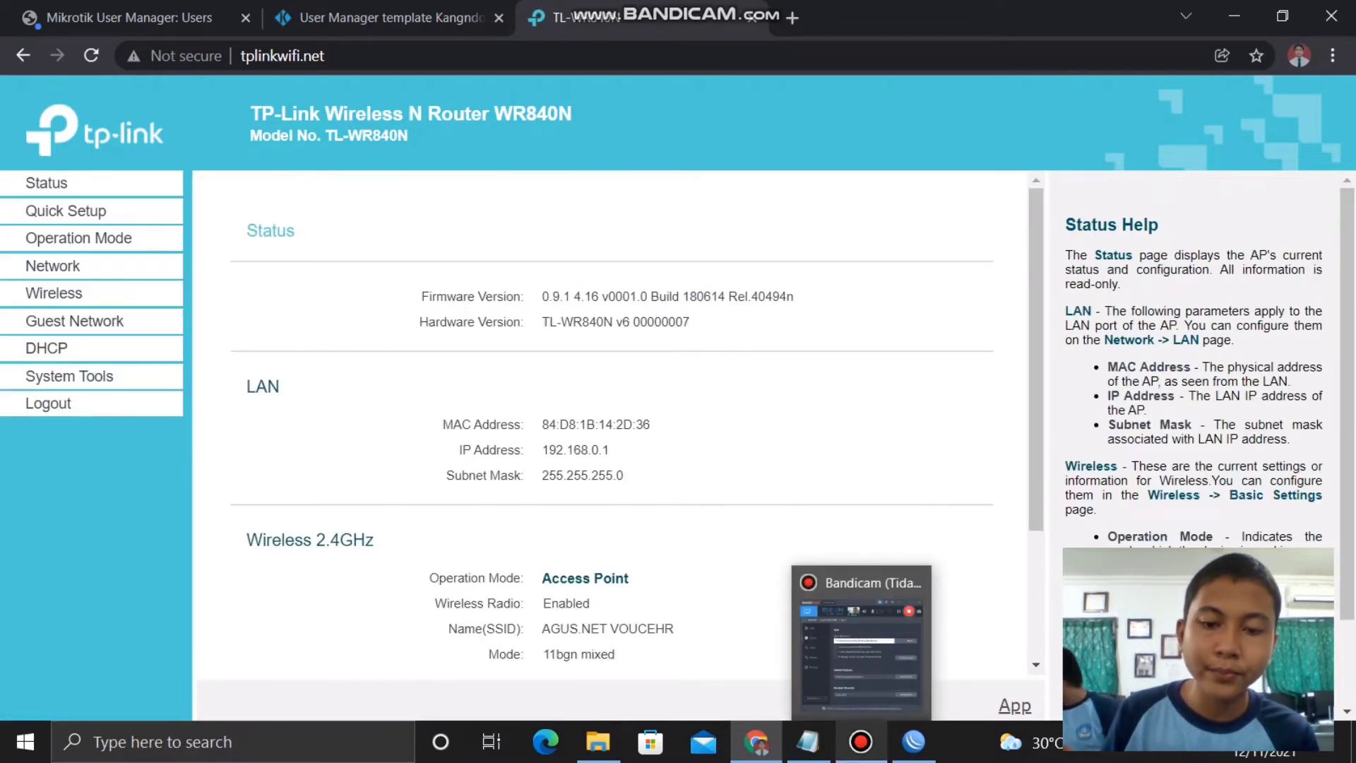
click(868, 657)
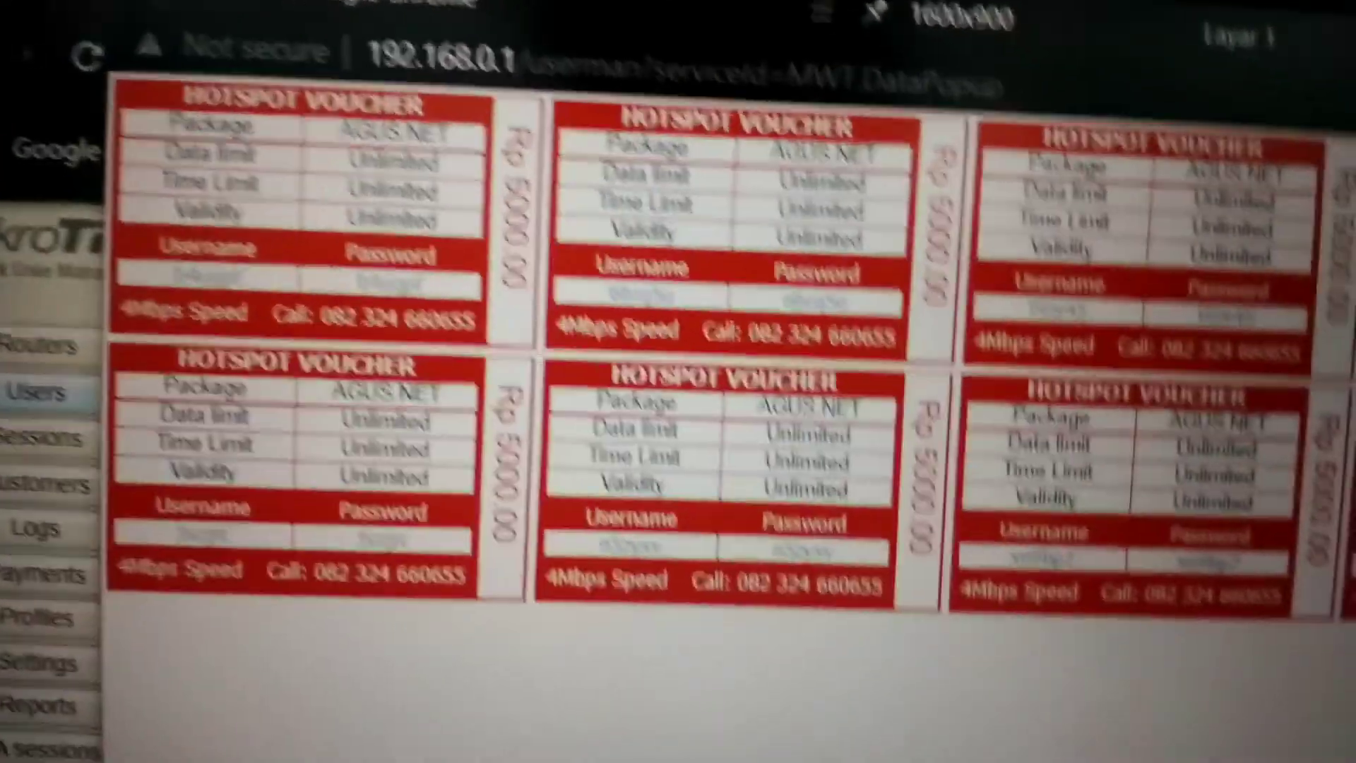
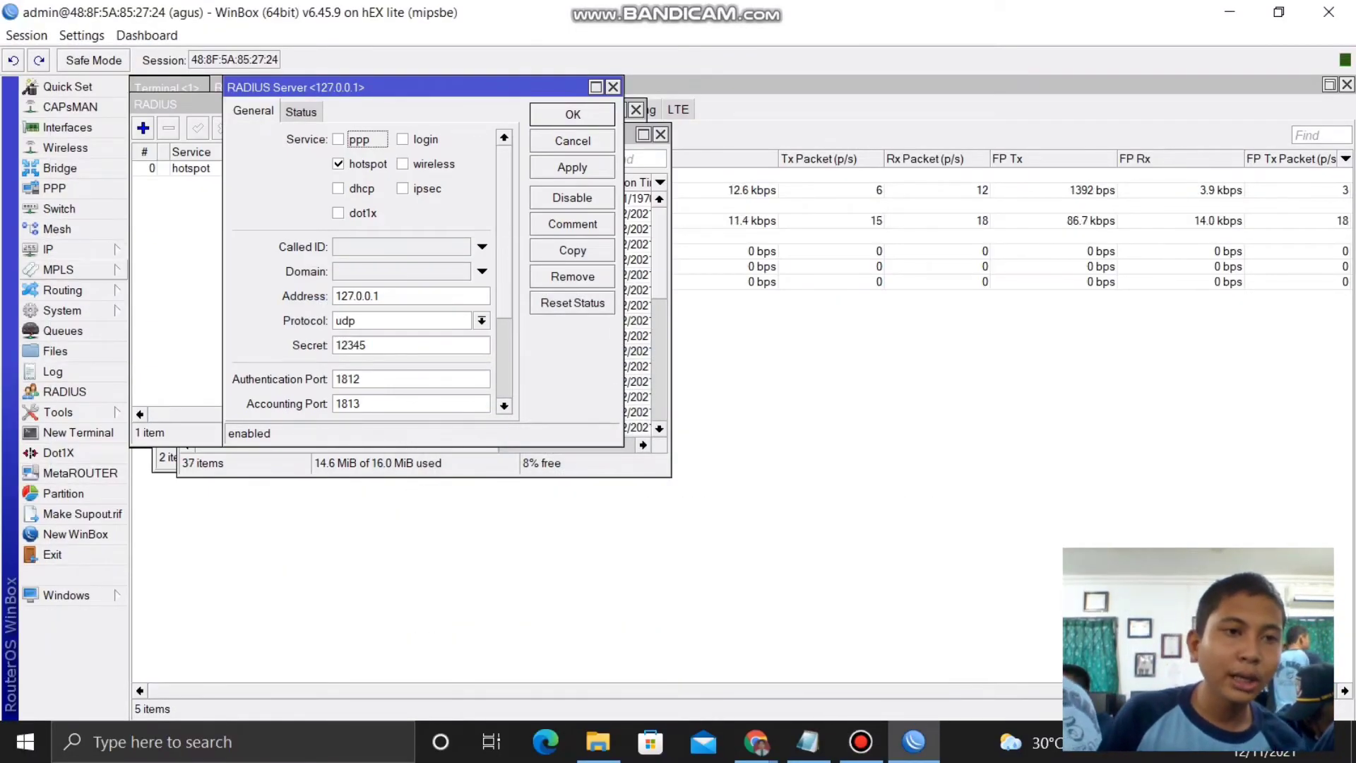
- Create a new Layer7 protocol named BLOK YOUTUBE under IP > Firewall
click(48, 249)
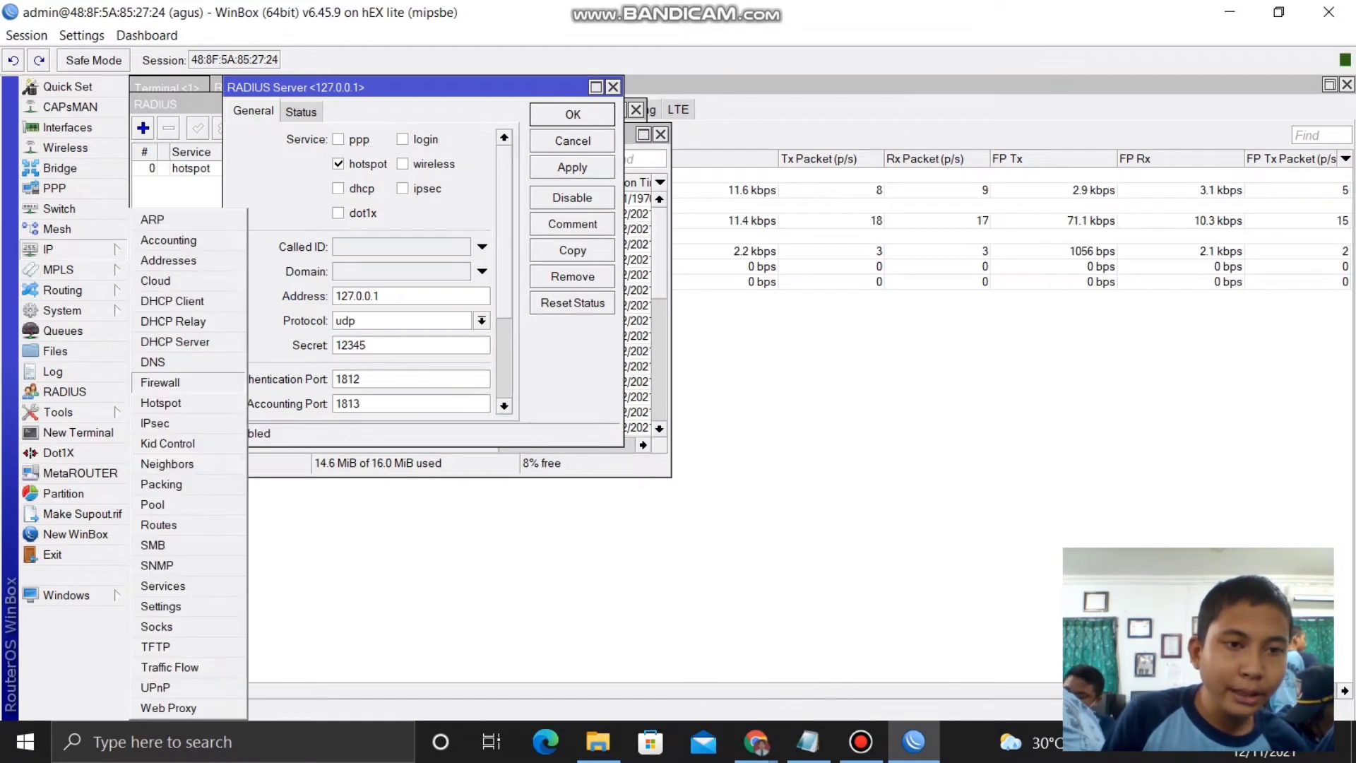
click(160, 382)
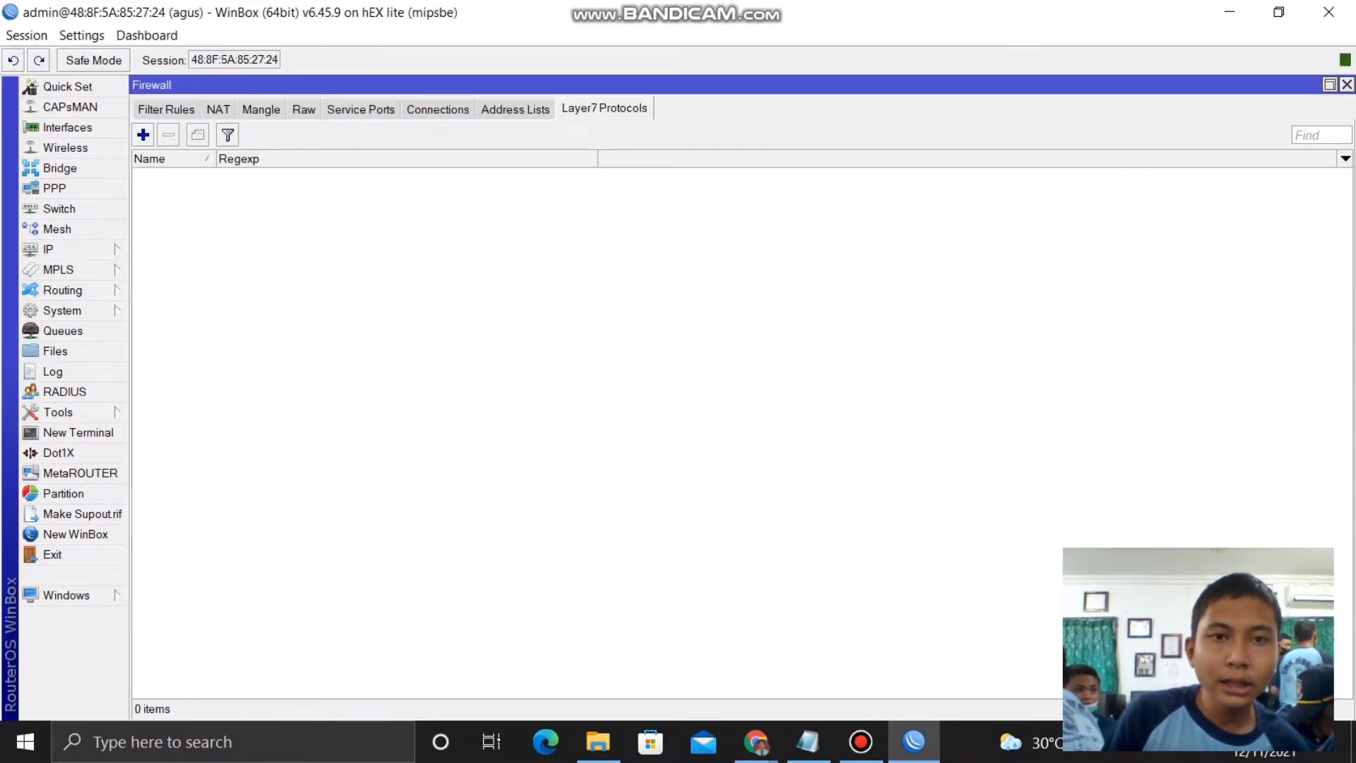
click(143, 134)
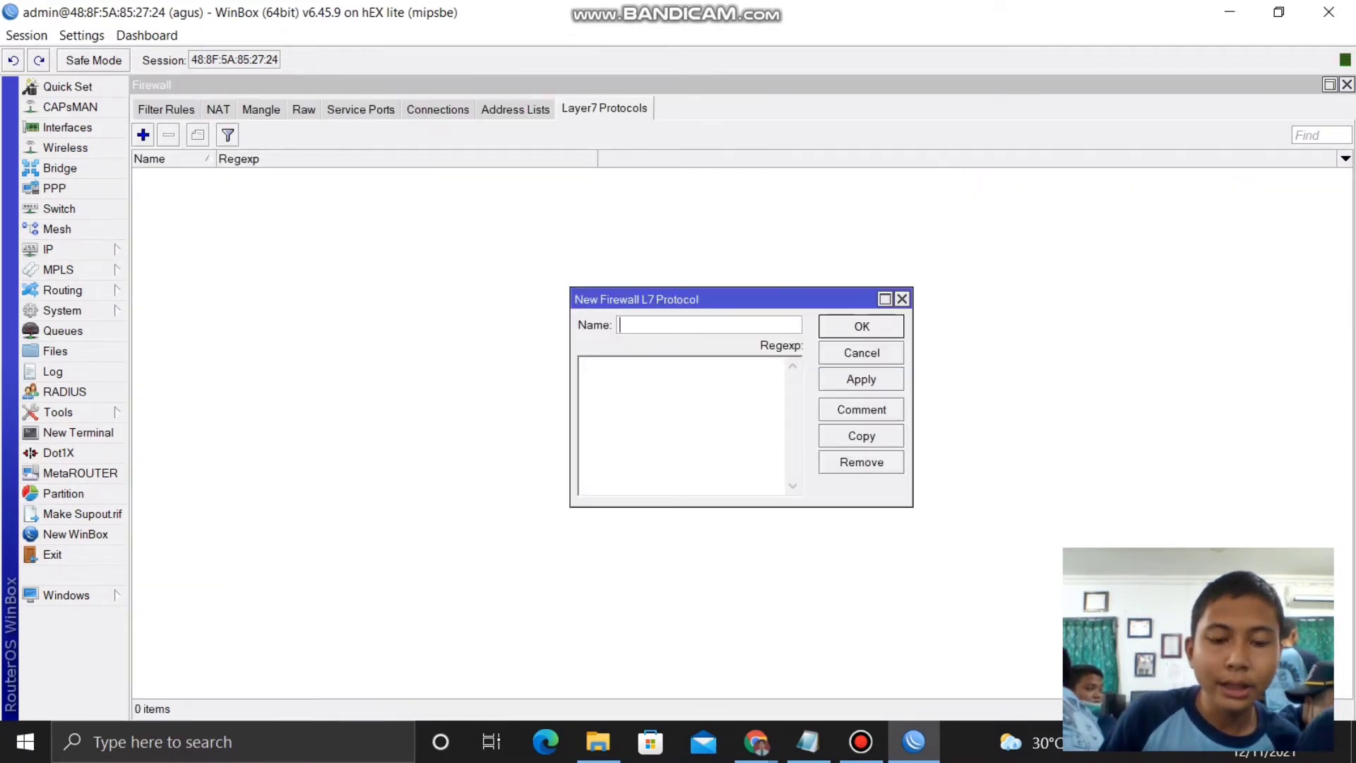
text(B)
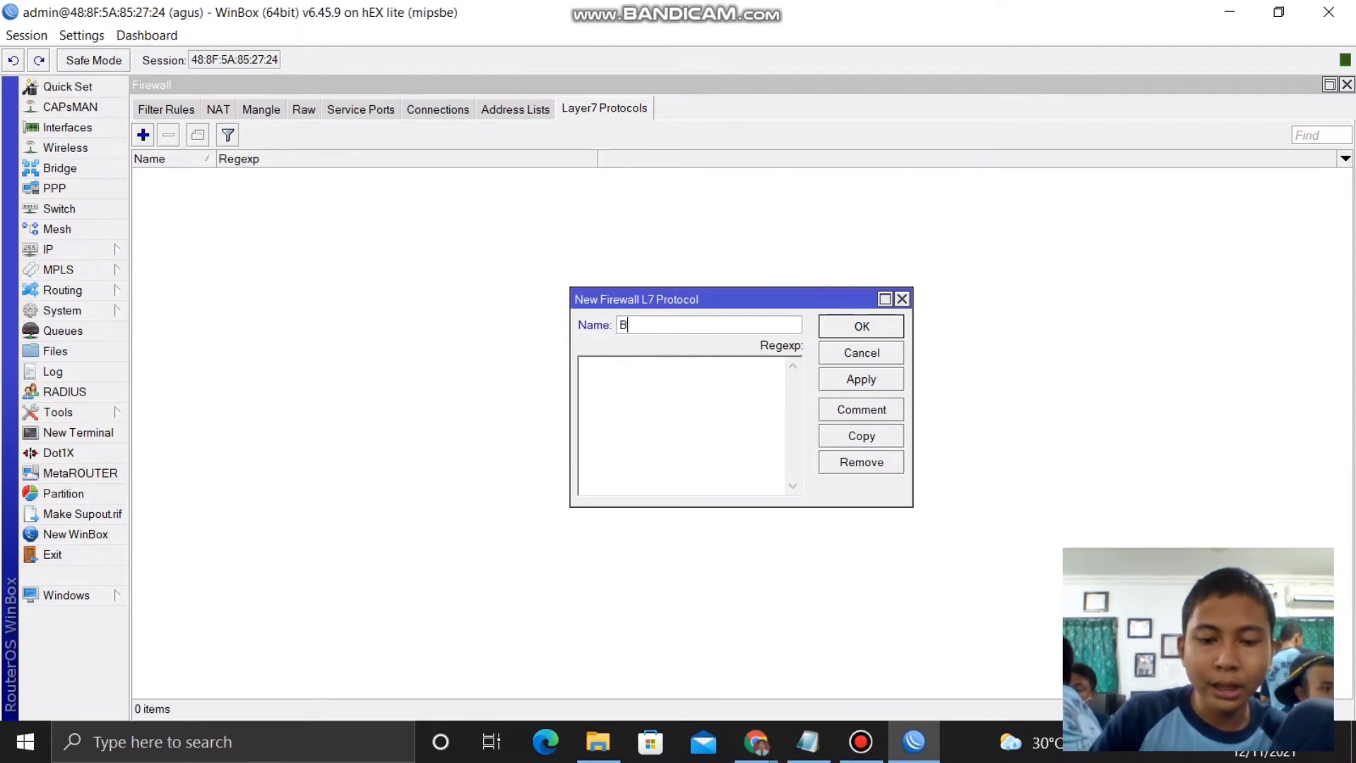
text(LOK YO)
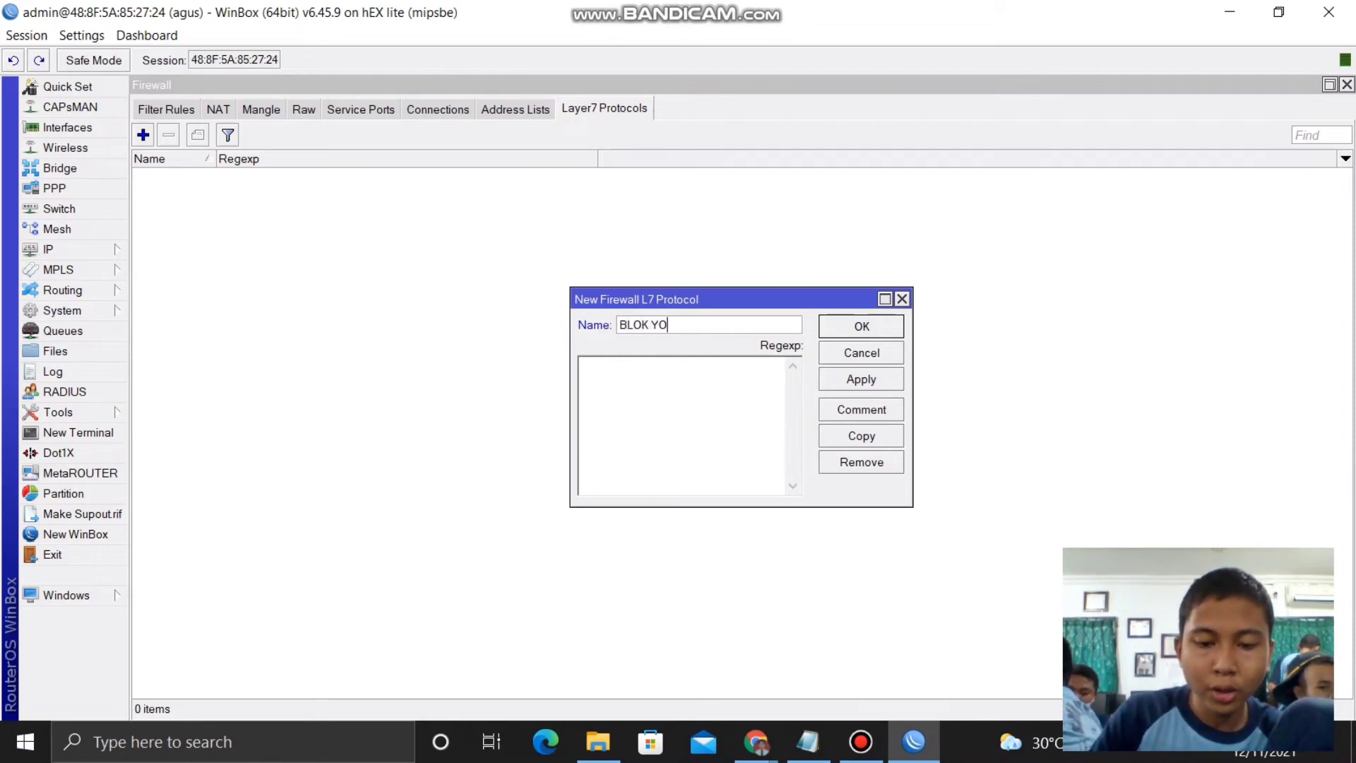
text(UTUBE)
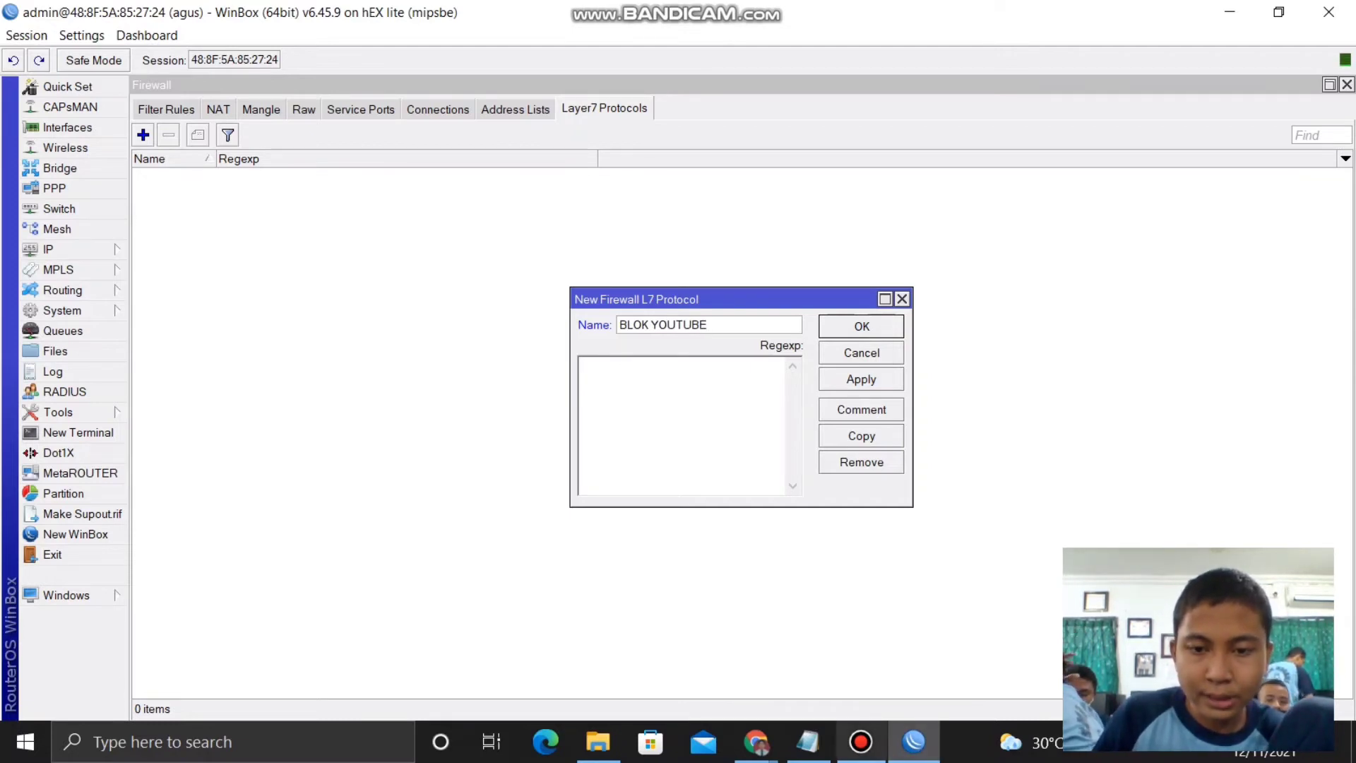
- Paste the ^.+(youtube.com).*$ regexp from Notepad, comment it BLOK YOUTUBE, and save the protocol
click(807, 742)
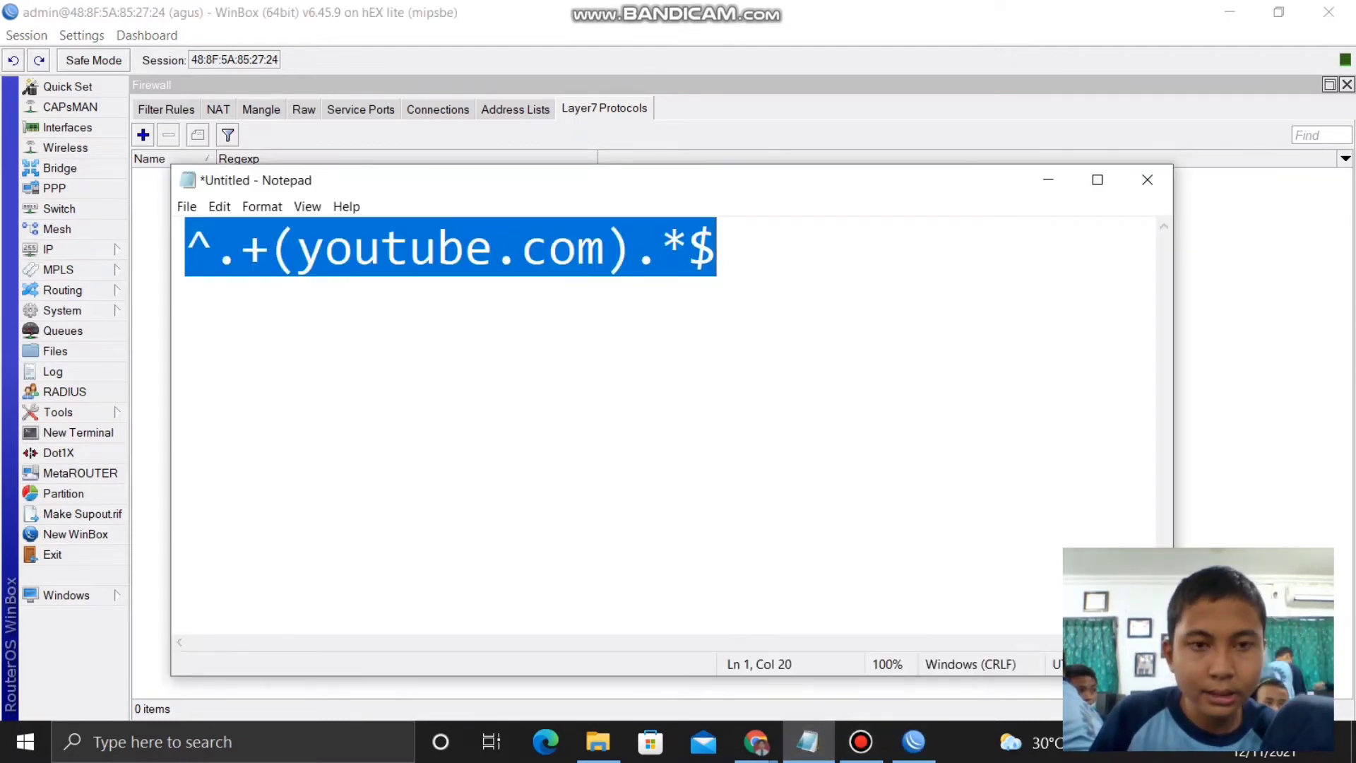
click(913, 741)
click(580, 364)
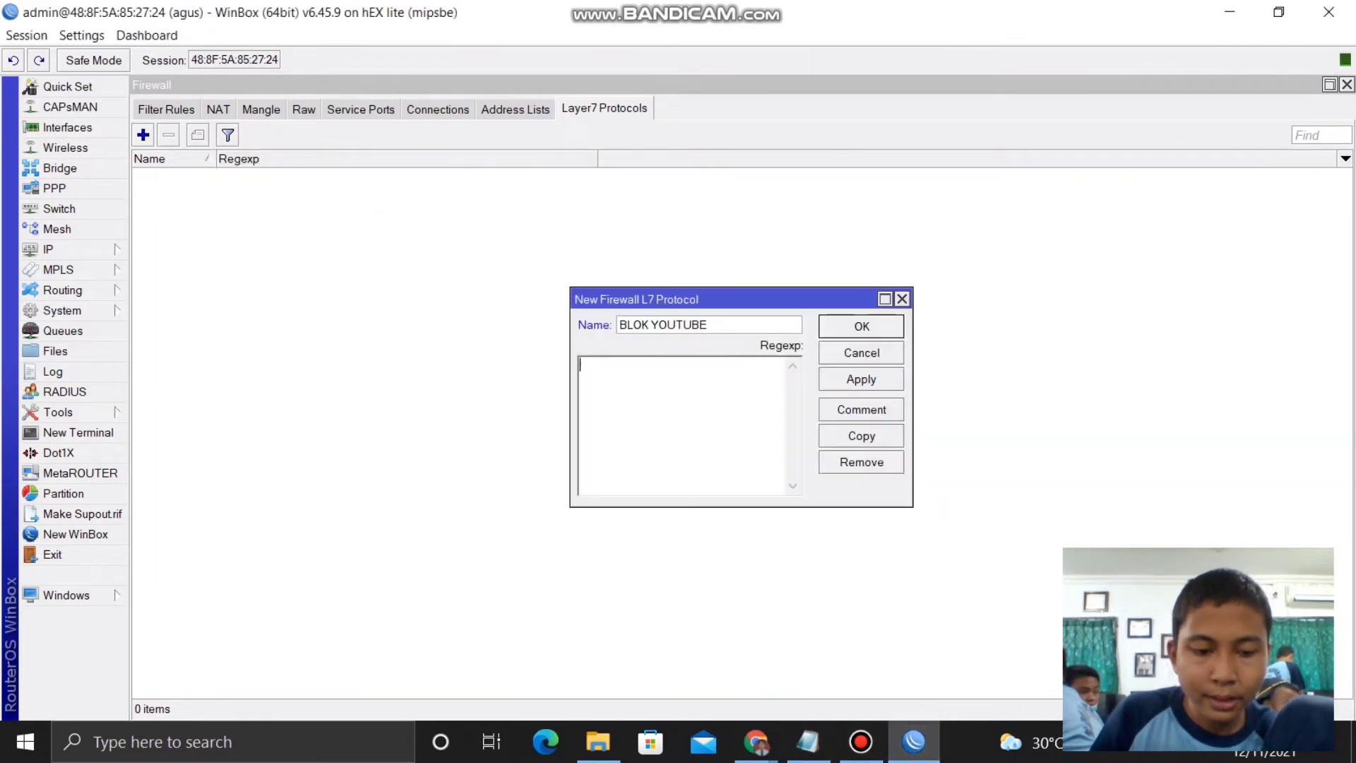
text(^.+(youtube.com).*$)
click(861, 410)
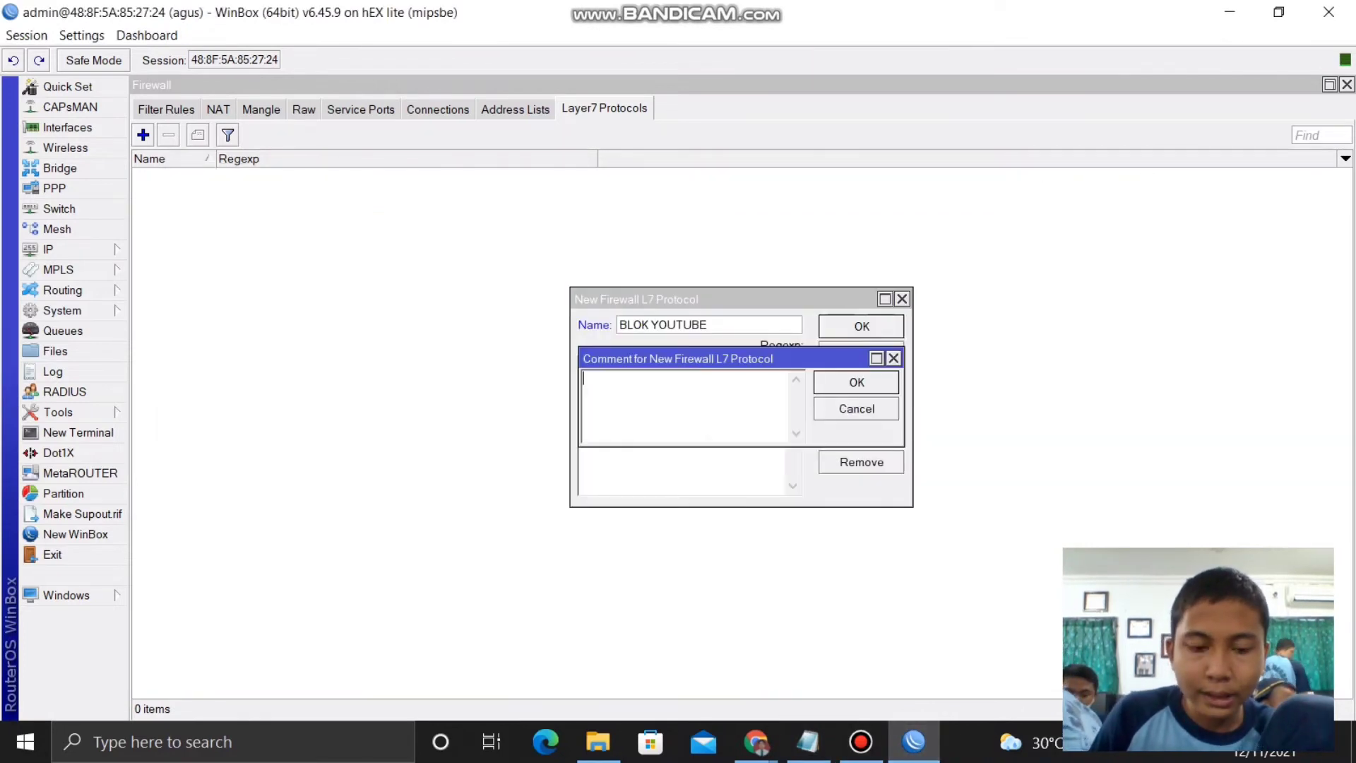
text(BLOK )
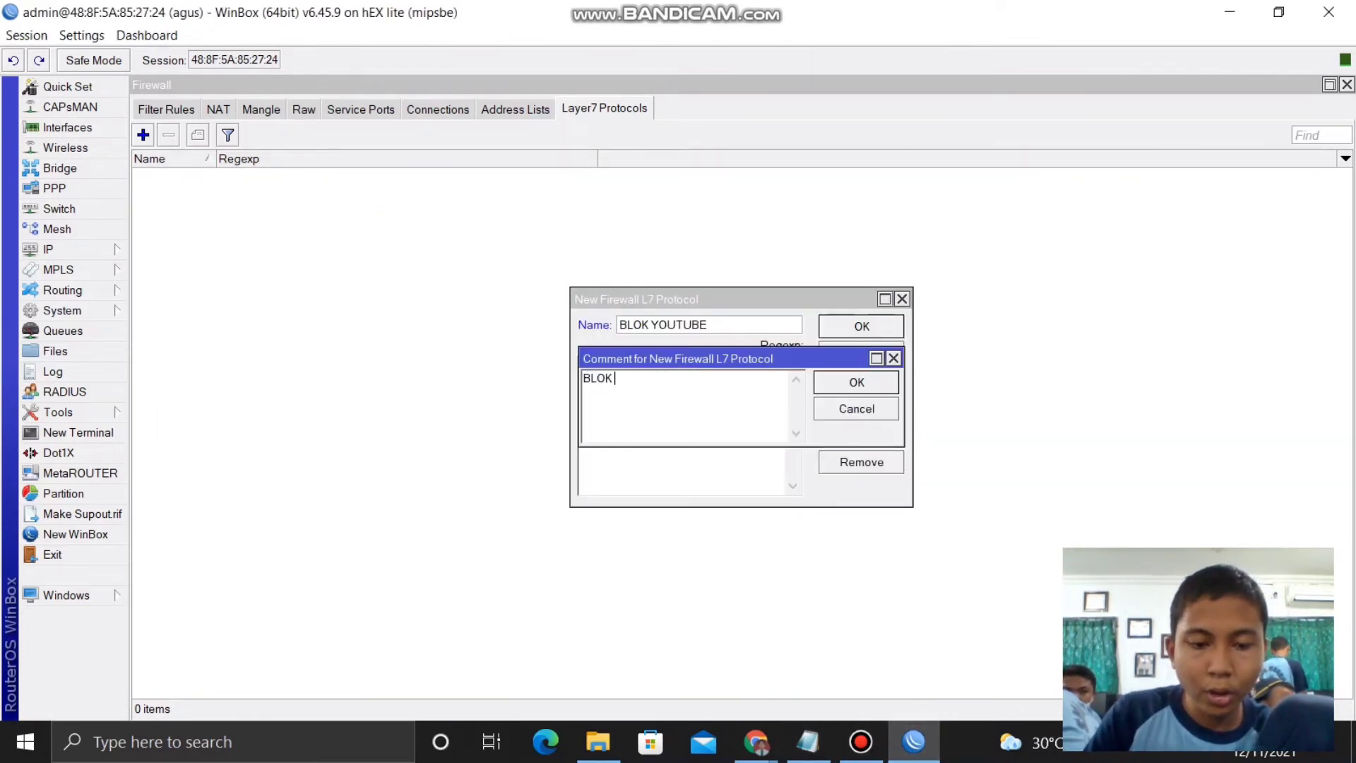
text(YOU)
text(TBR)
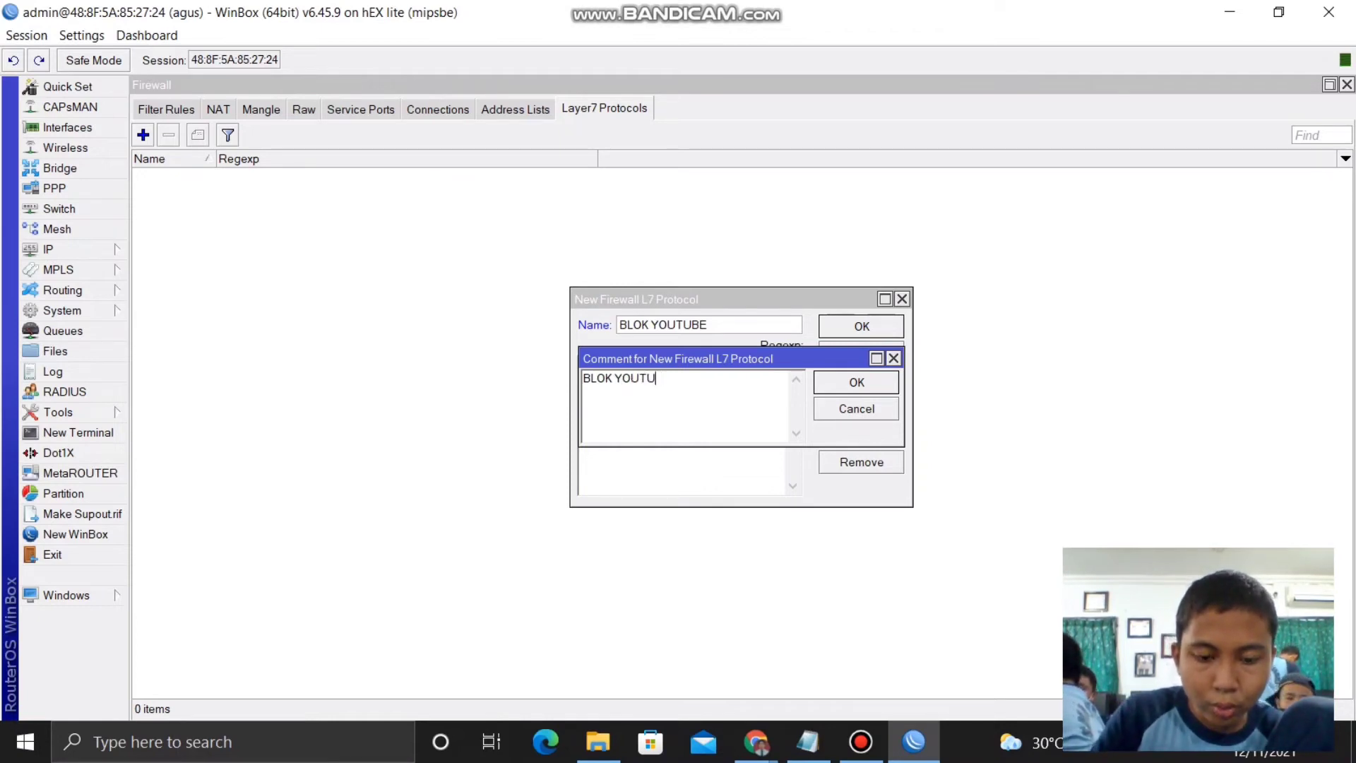
text(BE)
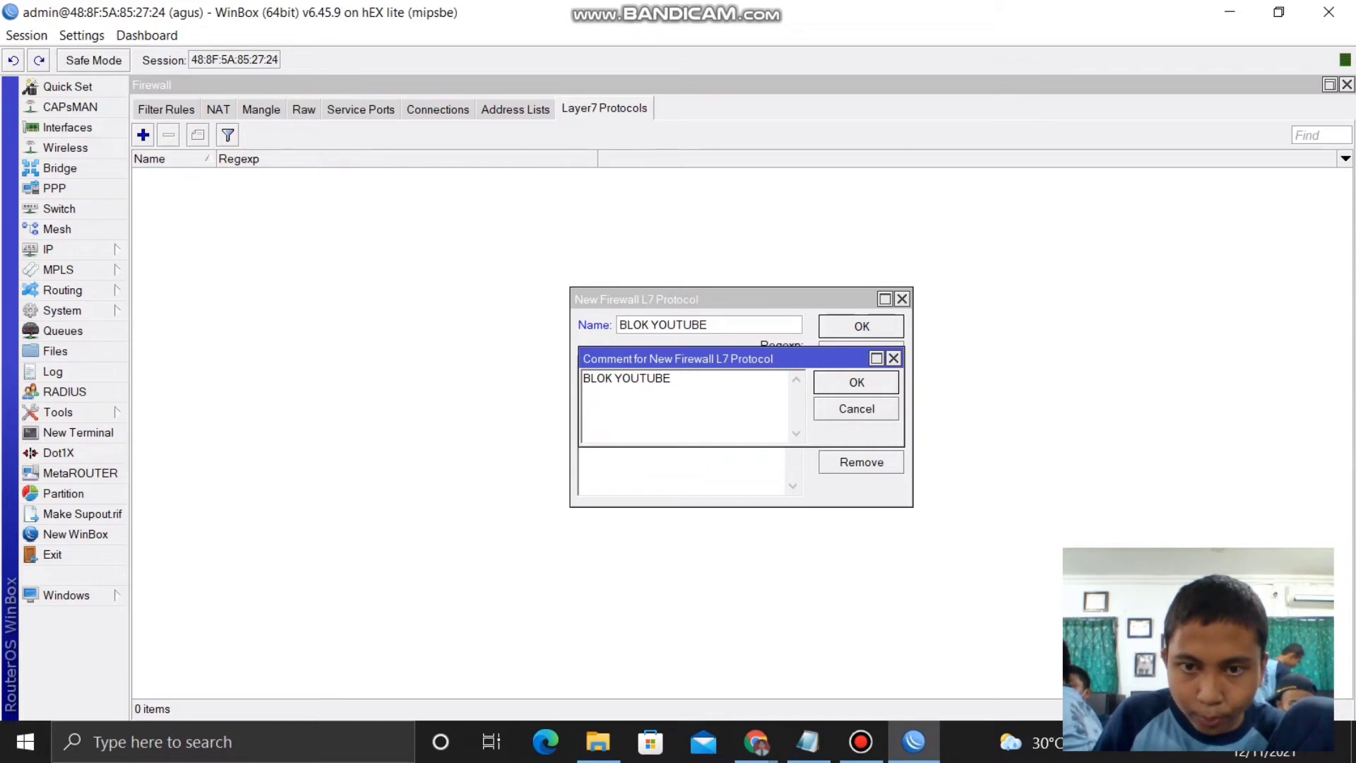
click(856, 382)
click(862, 326)
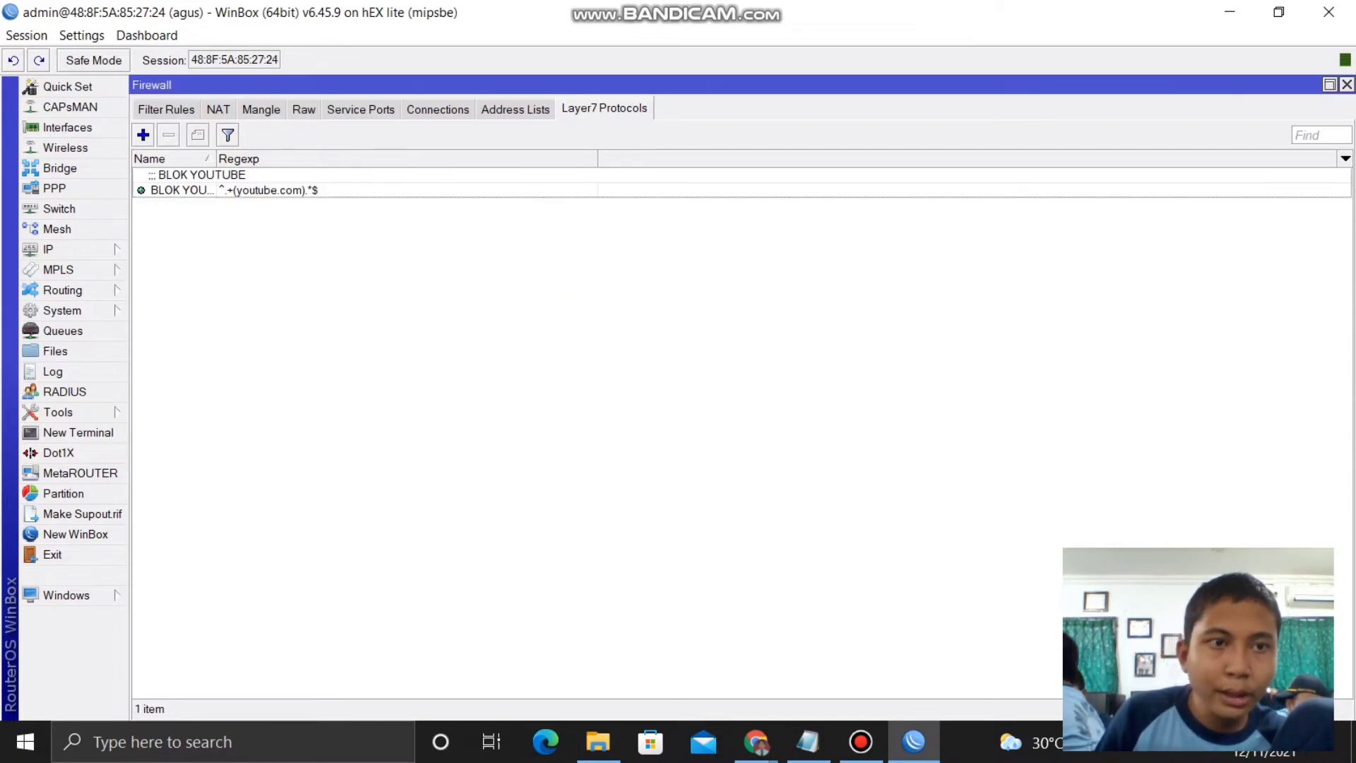
click(166, 109)
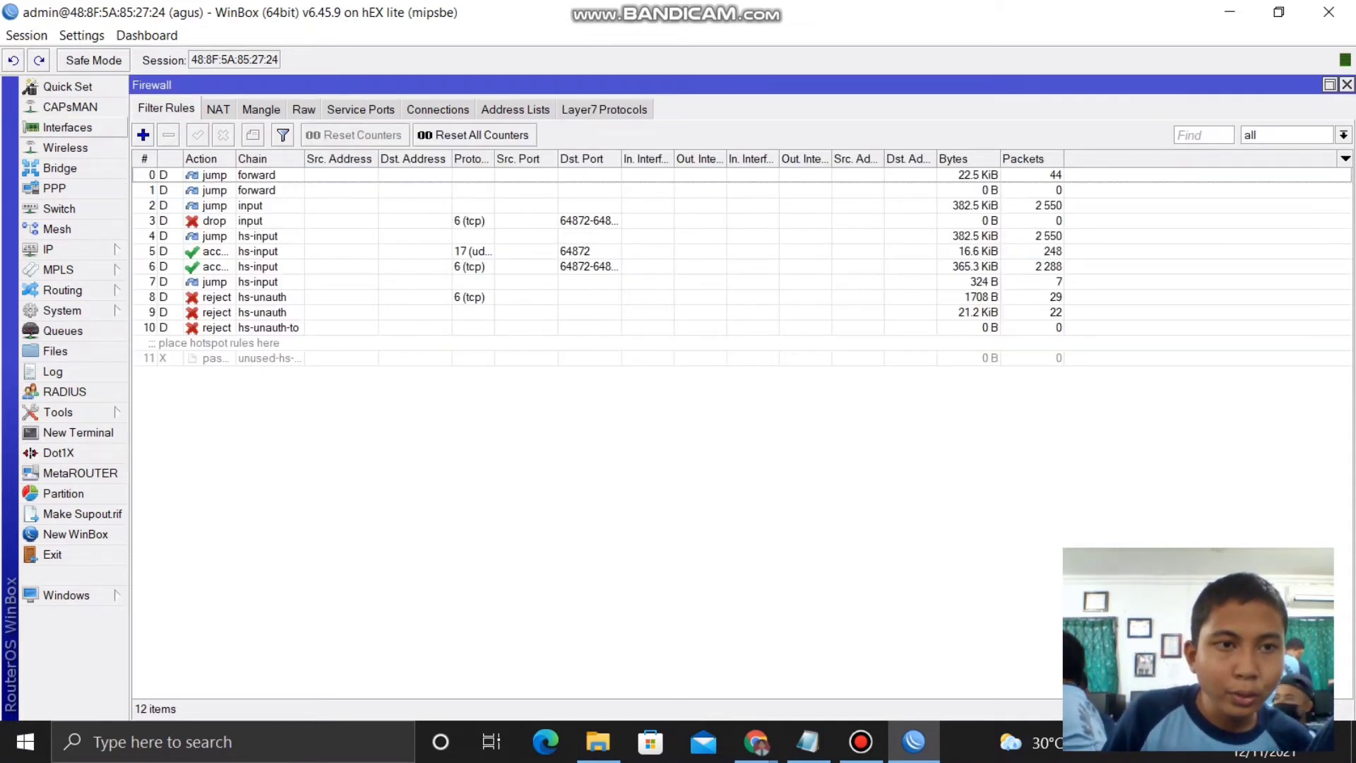
- Create a forward-chain tcp filter rule matching Layer7 protocol BLOK YOUTUBE with action drop
click(143, 134)
click(571, 149)
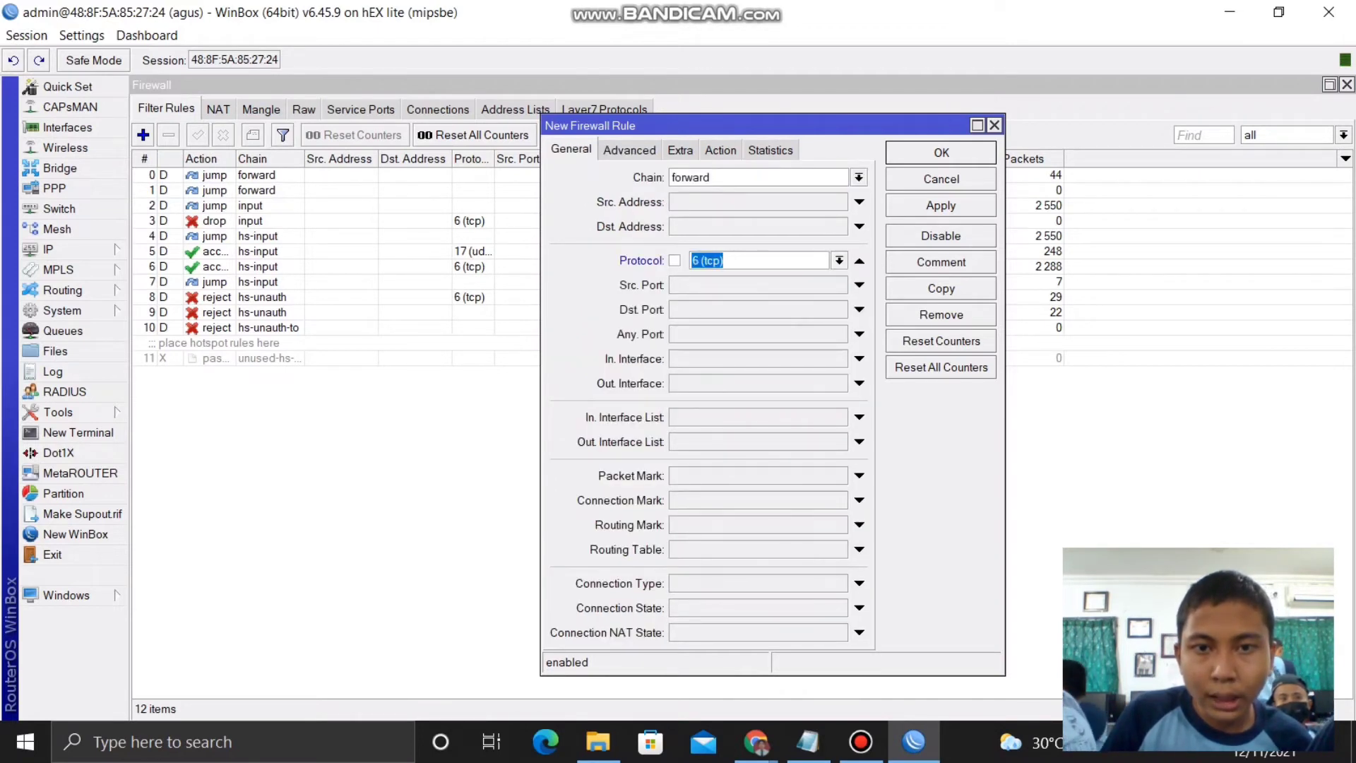
click(629, 150)
click(839, 236)
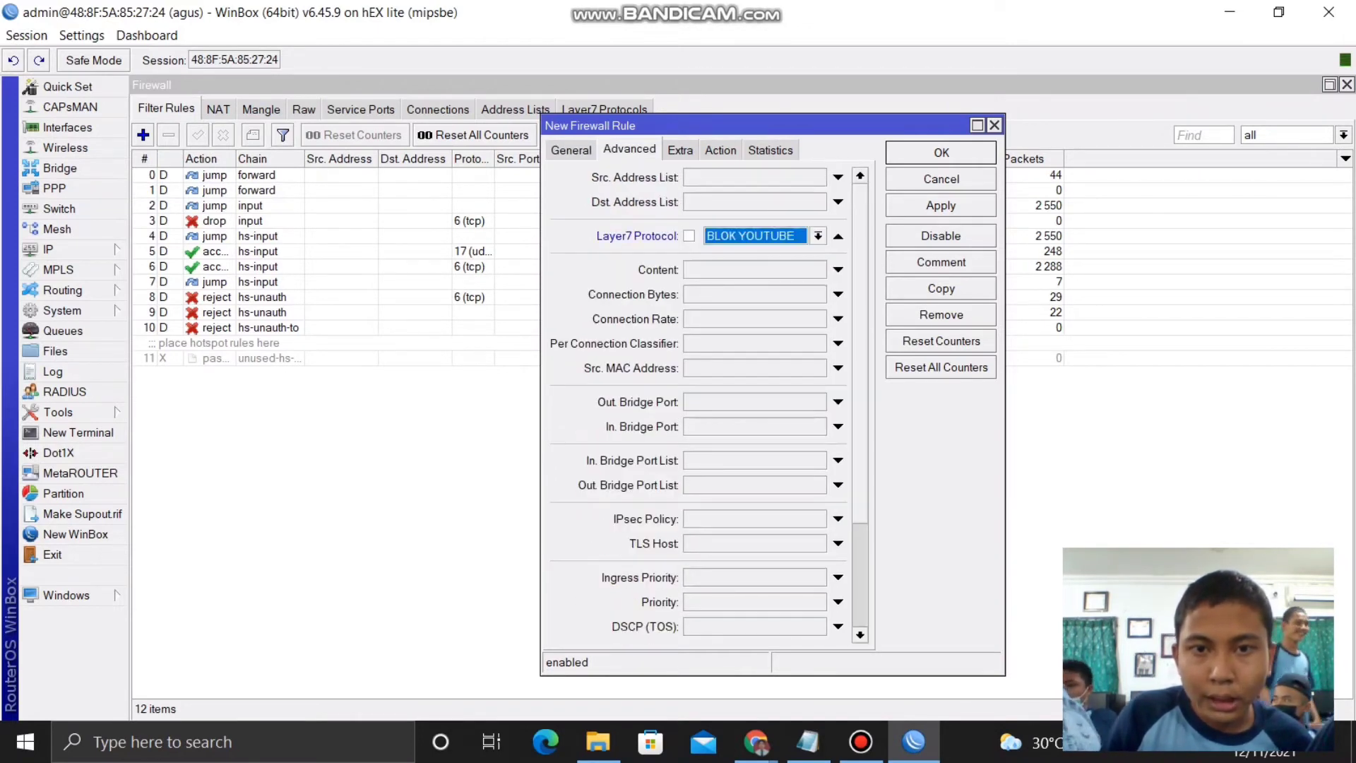
click(720, 150)
click(859, 177)
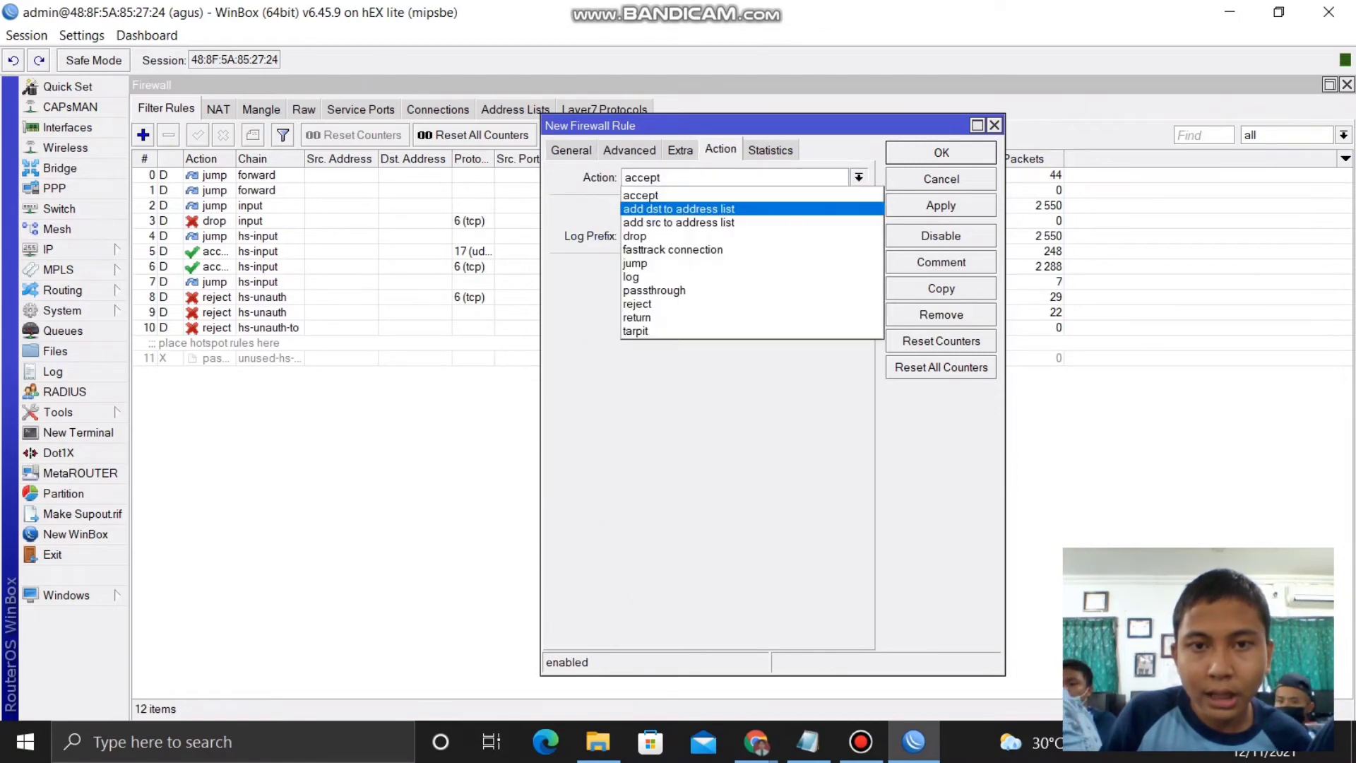
click(776, 236)
- Comment the rule BLOK YOUTUBE, then apply and save it
click(941, 262)
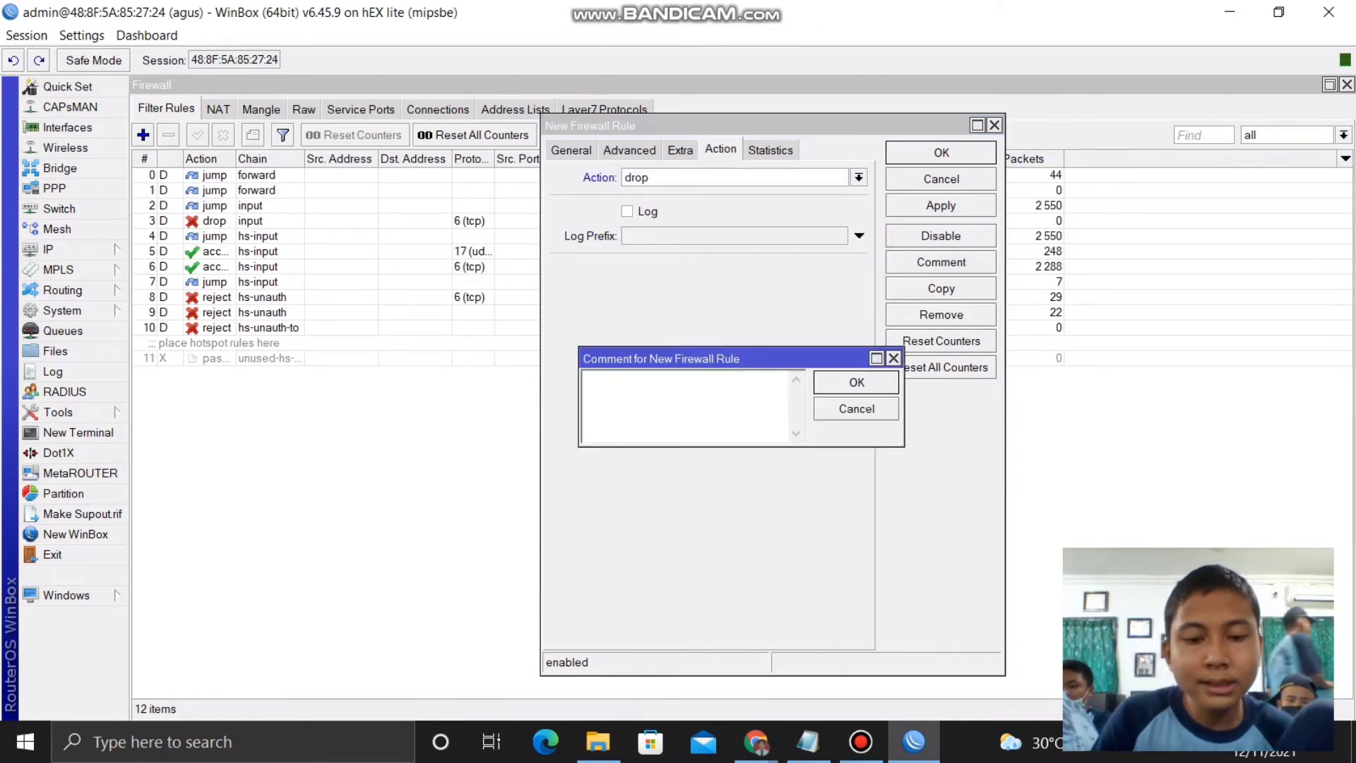
text(BLOK )
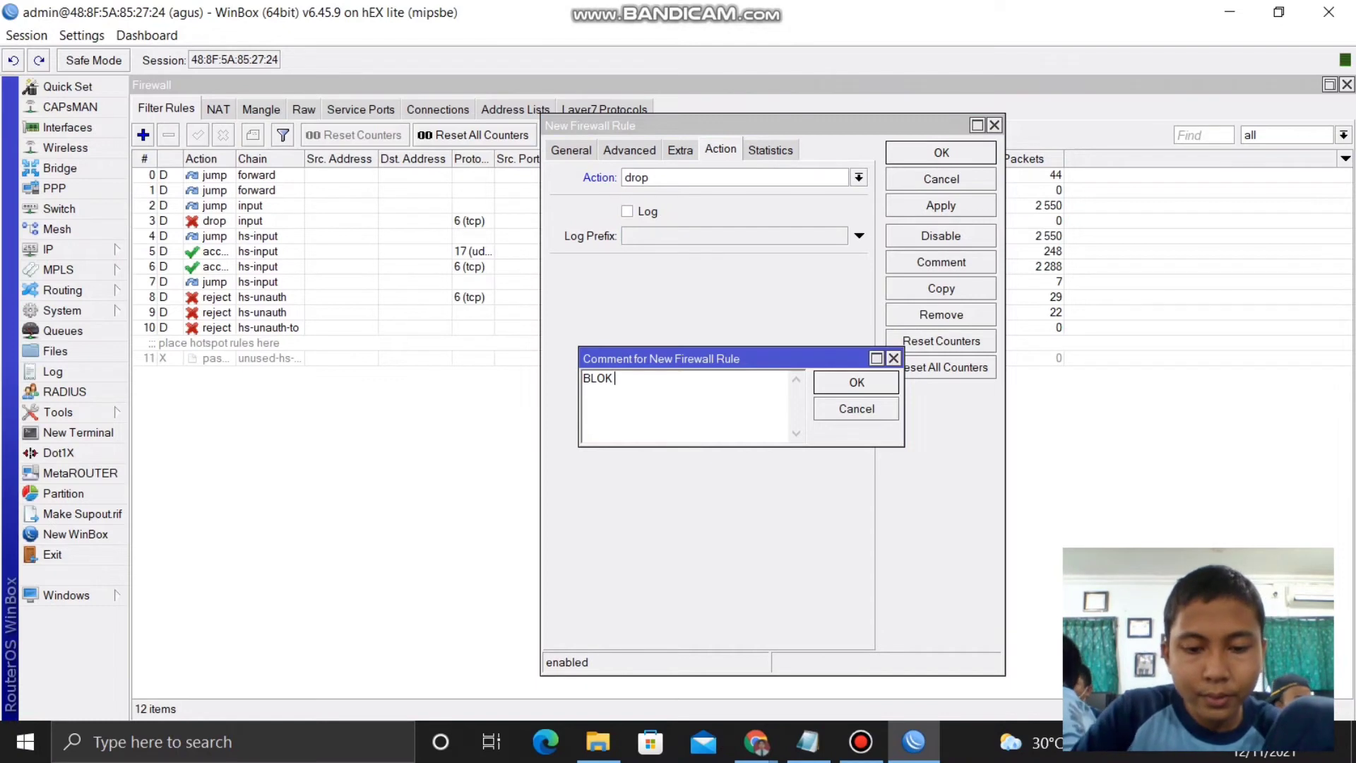
text(YOUT)
key(BackSpace)
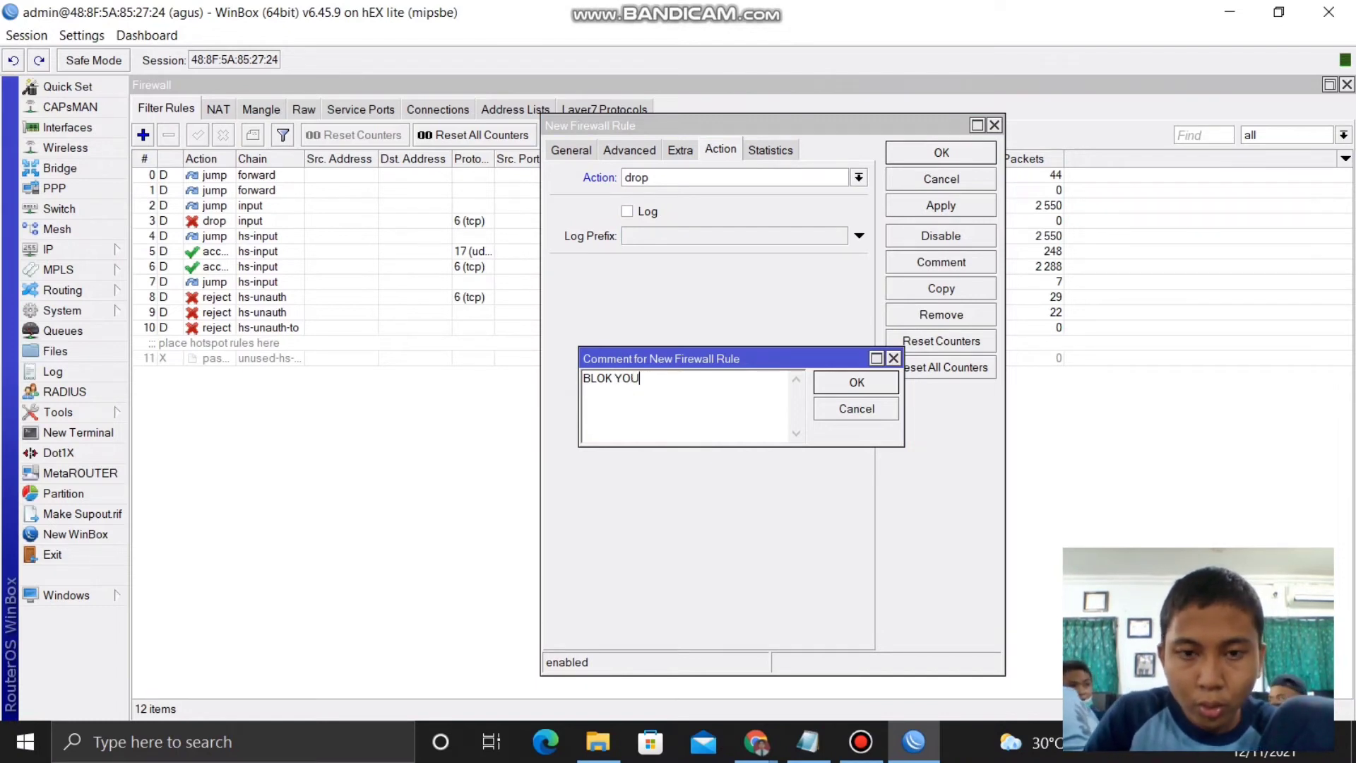
text(TUBE)
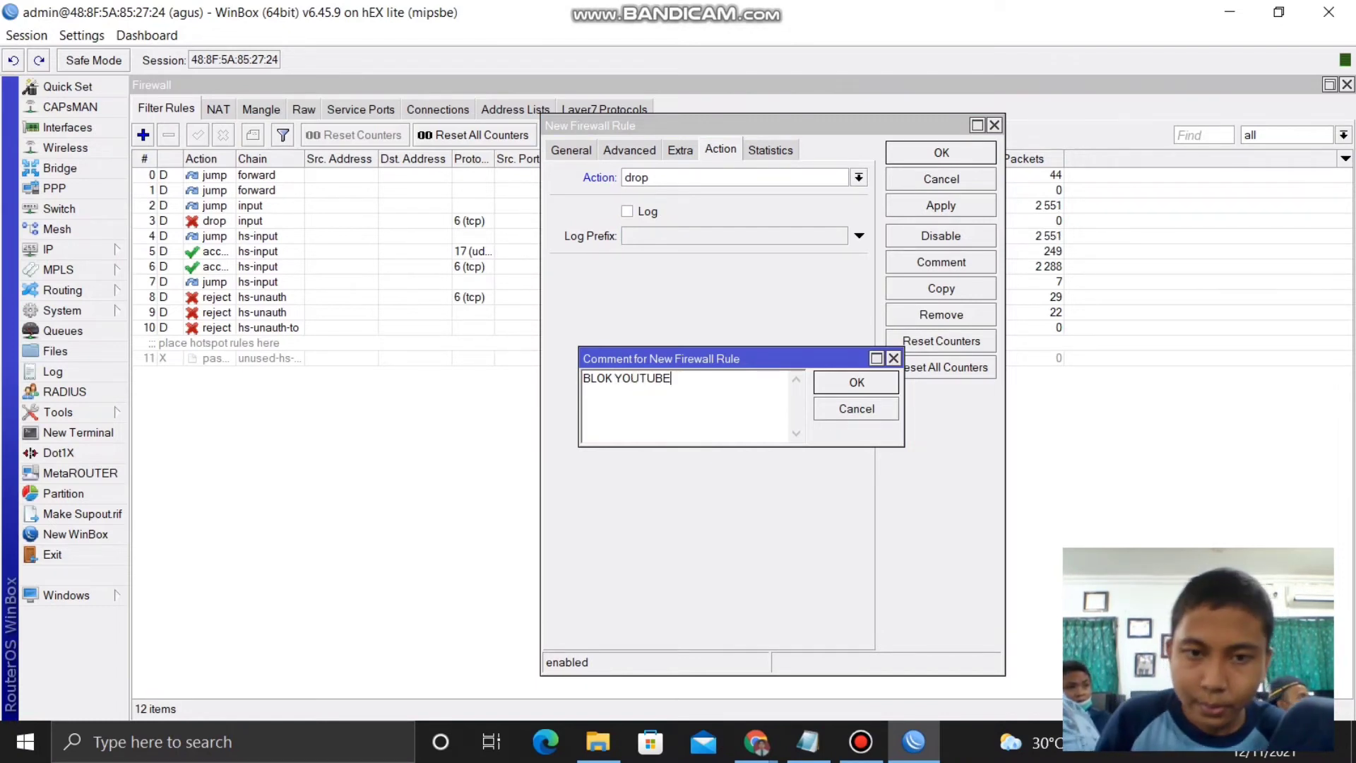
click(856, 382)
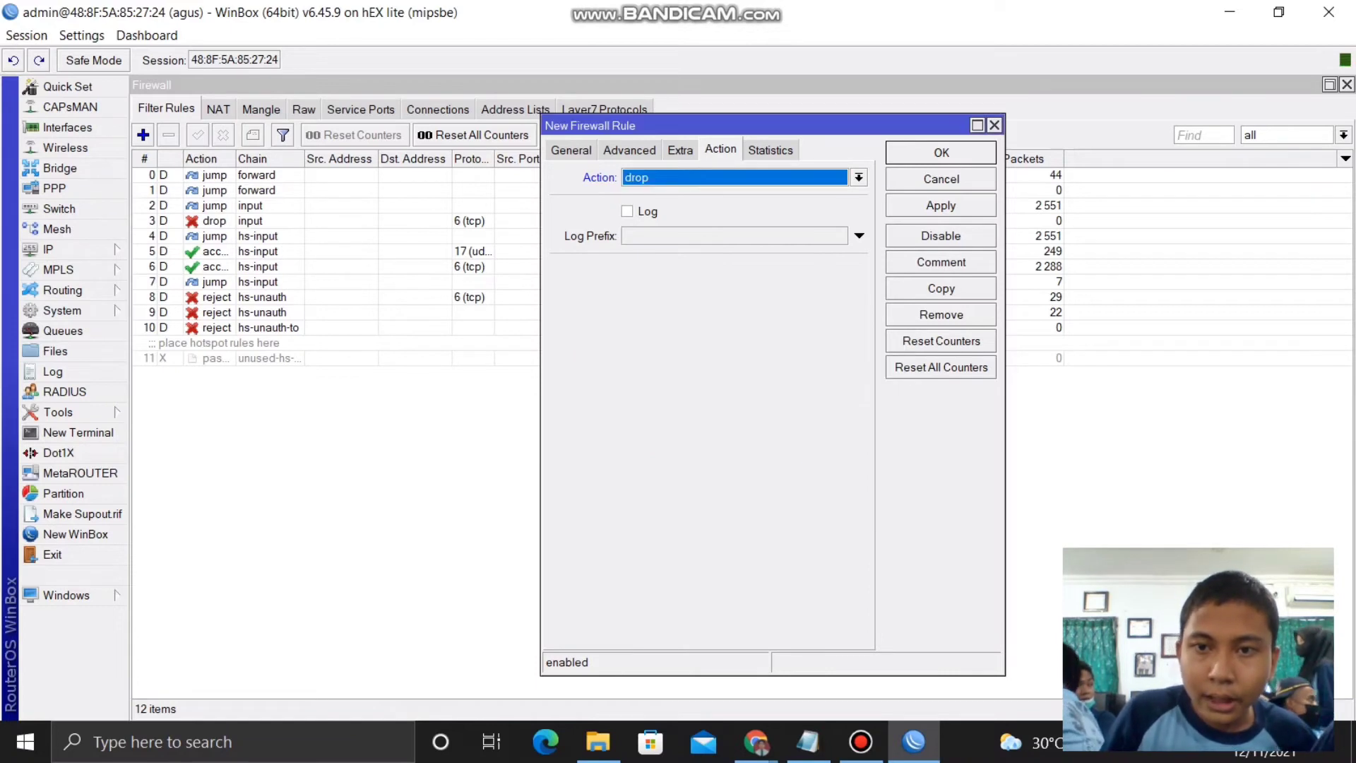
click(941, 205)
click(941, 152)
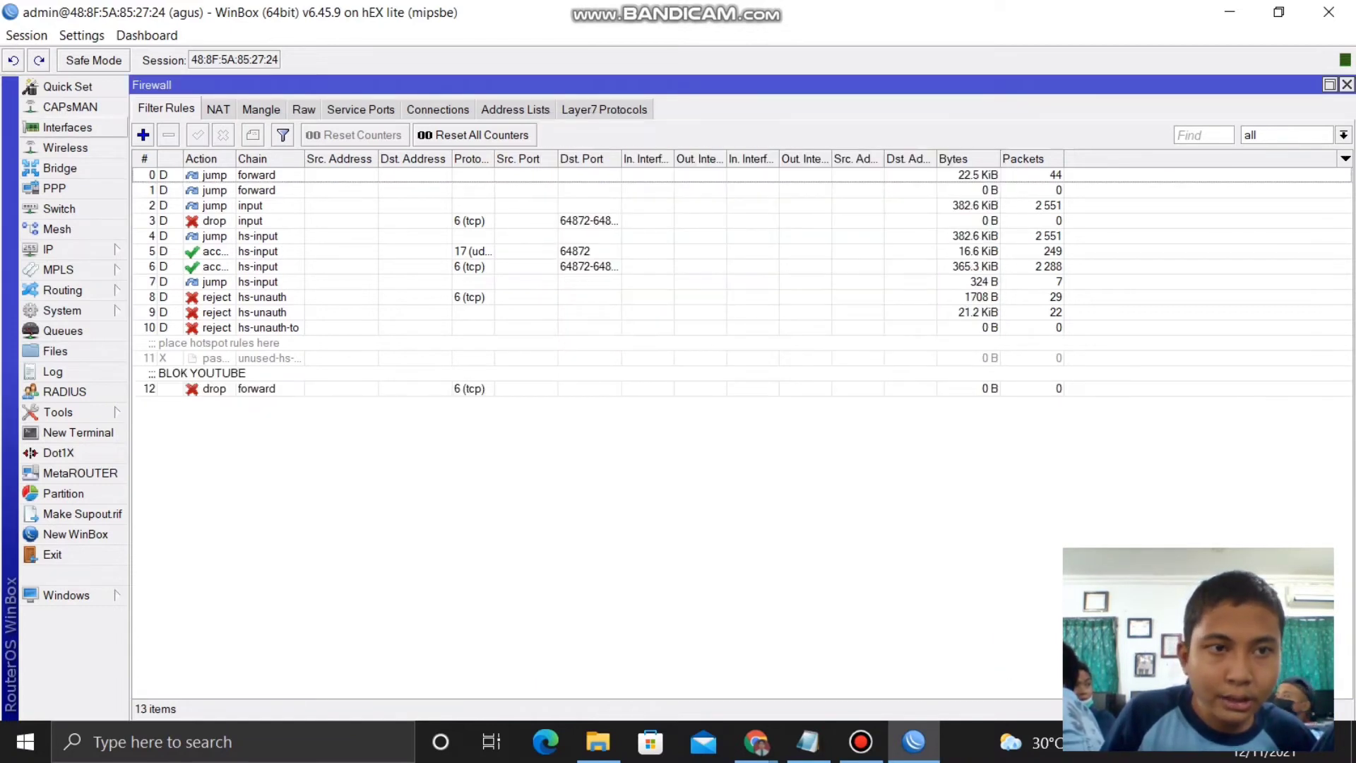
click(143, 135)
- Set the new rule to match protocol tcp with content detik.com
click(570, 150)
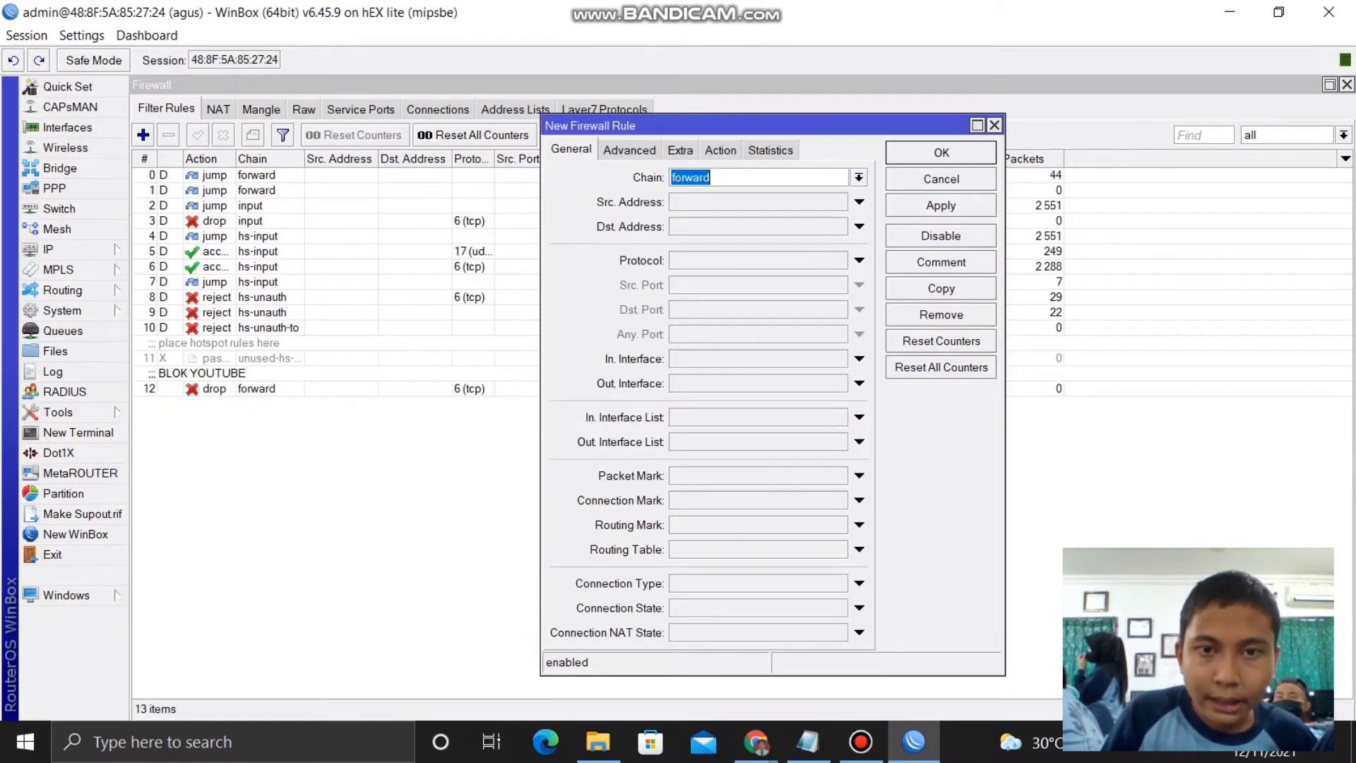
click(858, 260)
click(629, 150)
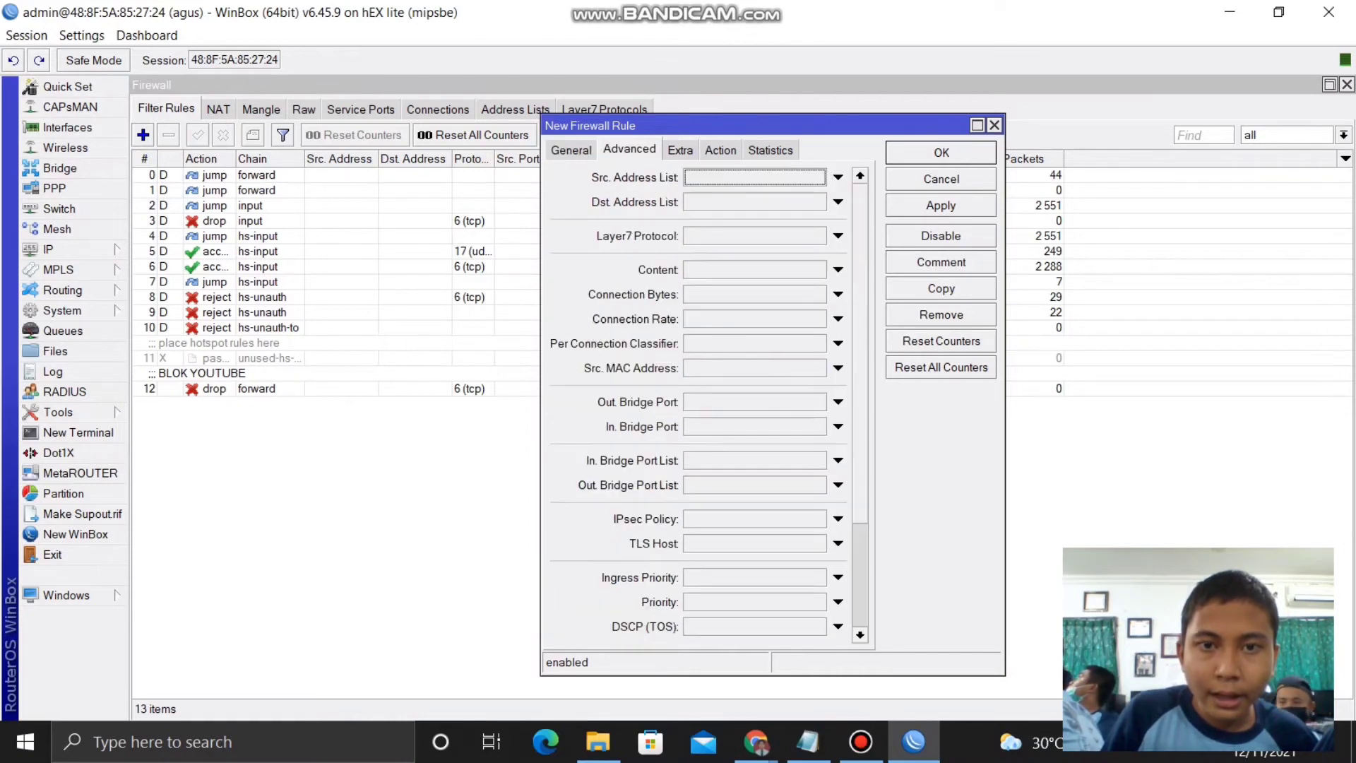
click(838, 270)
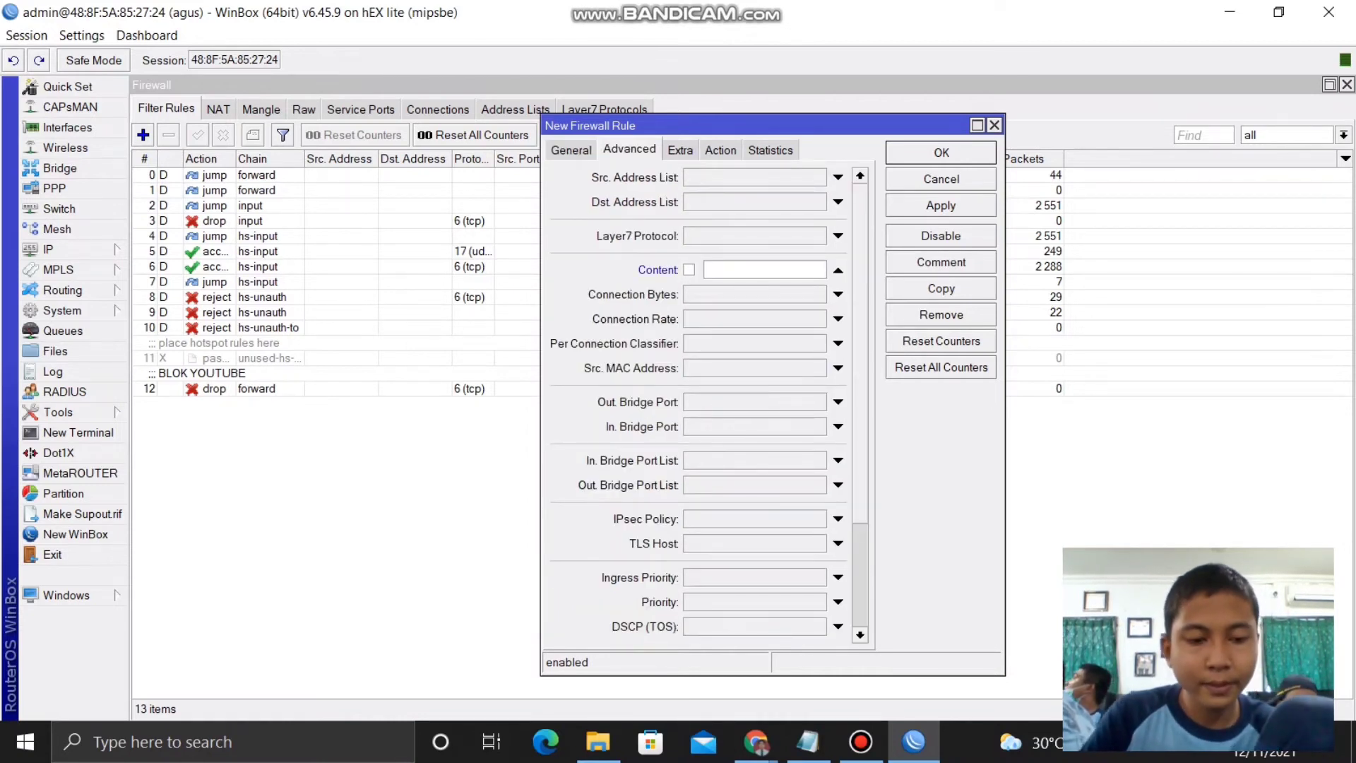
text(detik)
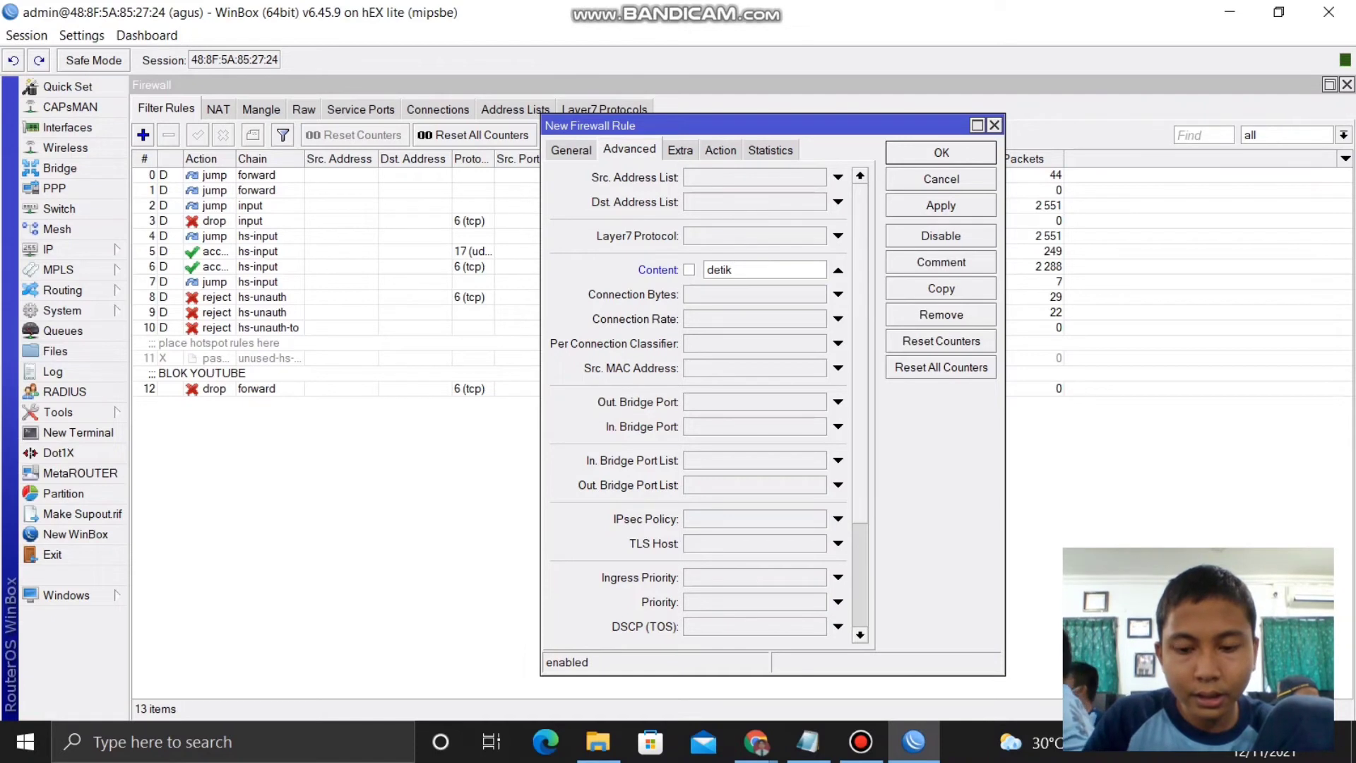
text(.com)
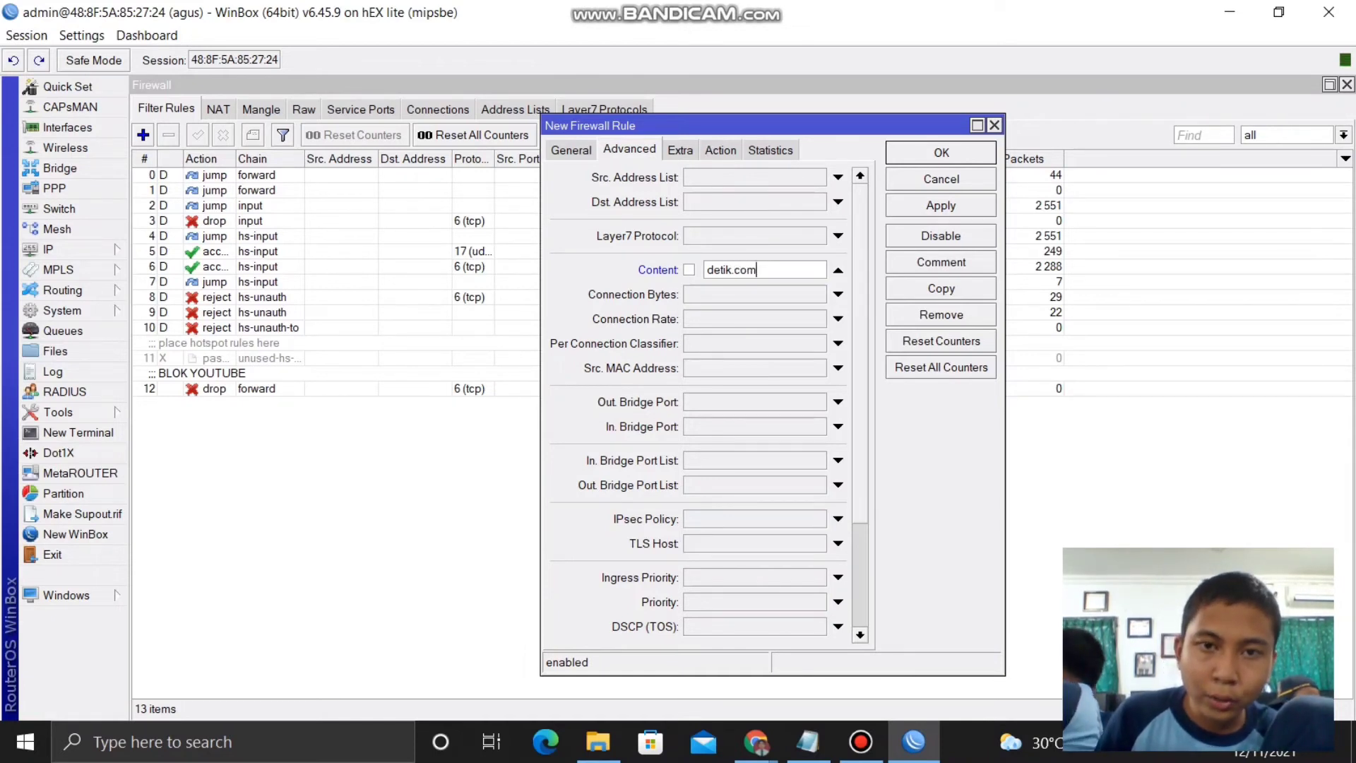
- Give the rule action drop and comment BLOK WEBSITE DETIK.COM, then apply and save it
click(720, 149)
click(859, 177)
click(706, 231)
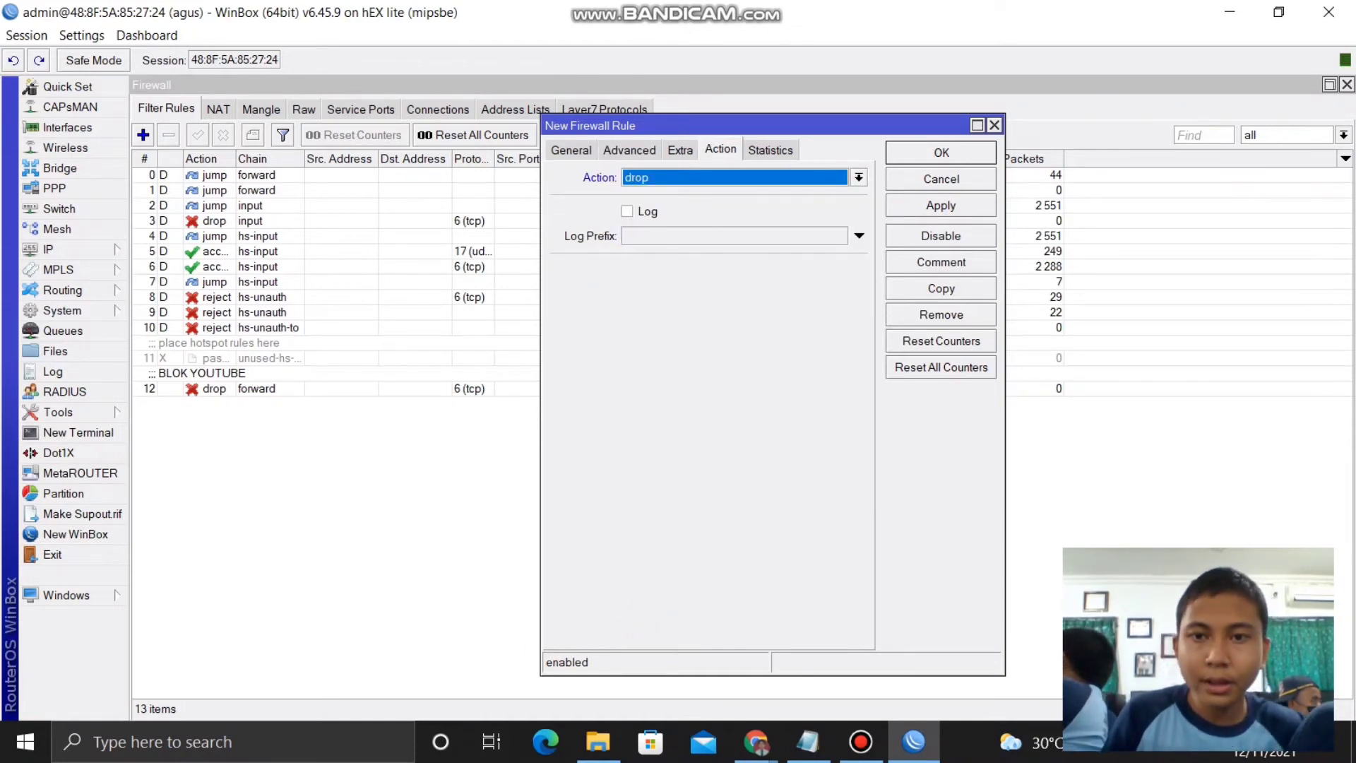
click(941, 262)
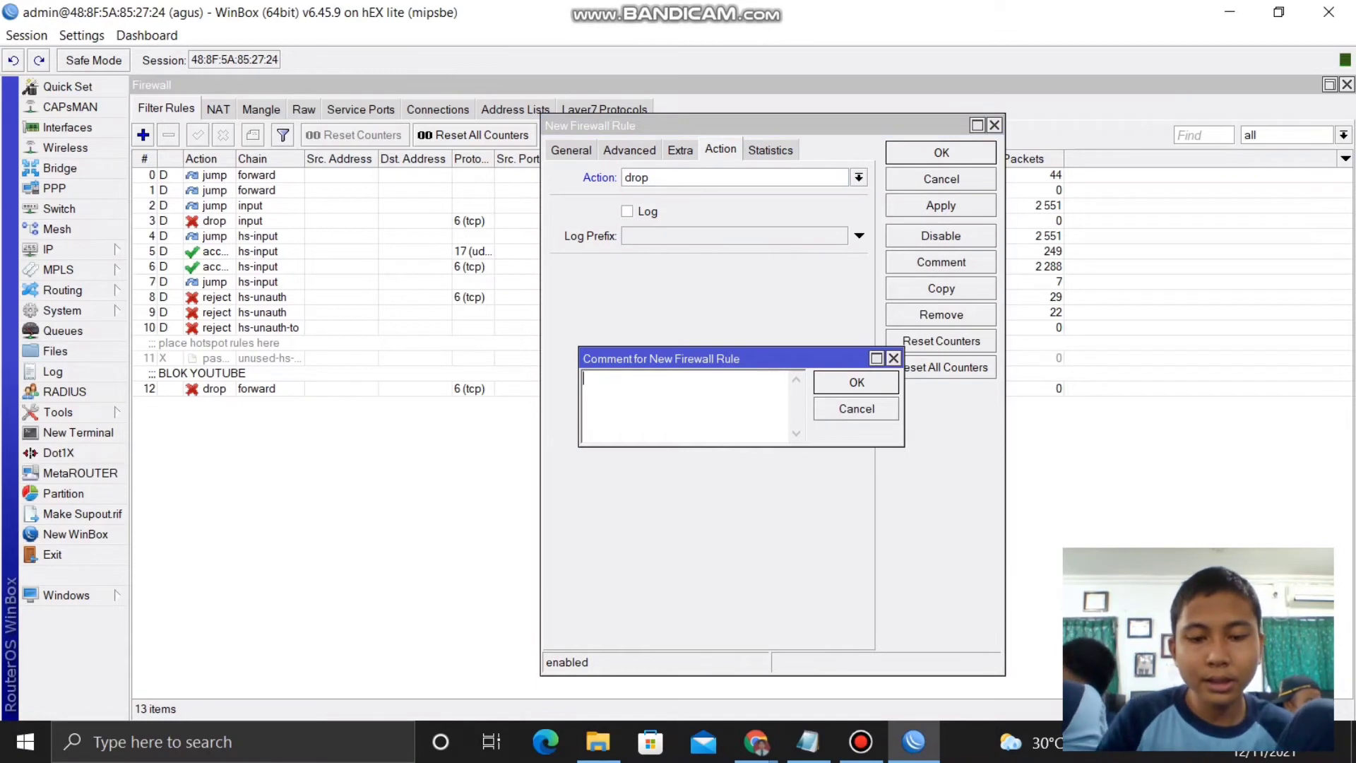
text(BLOK )
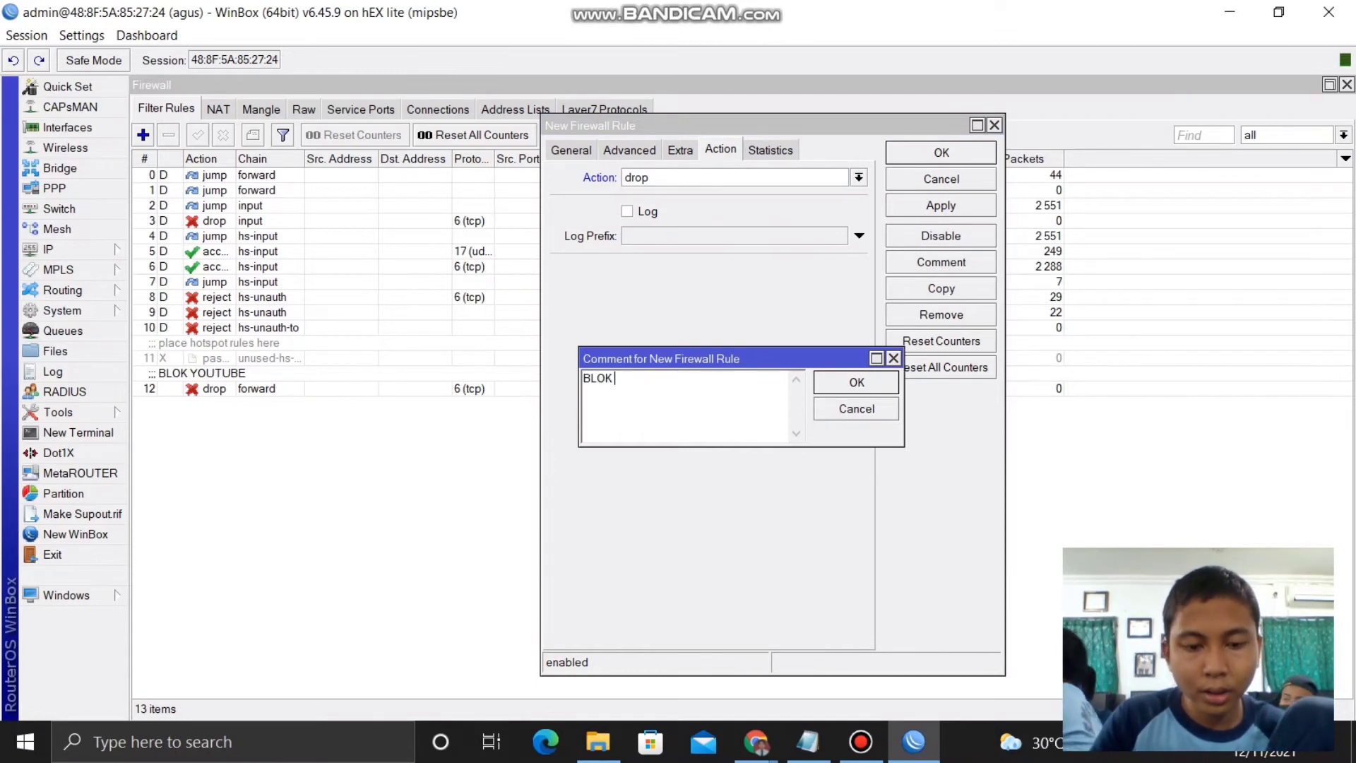
text(WEBSIT)
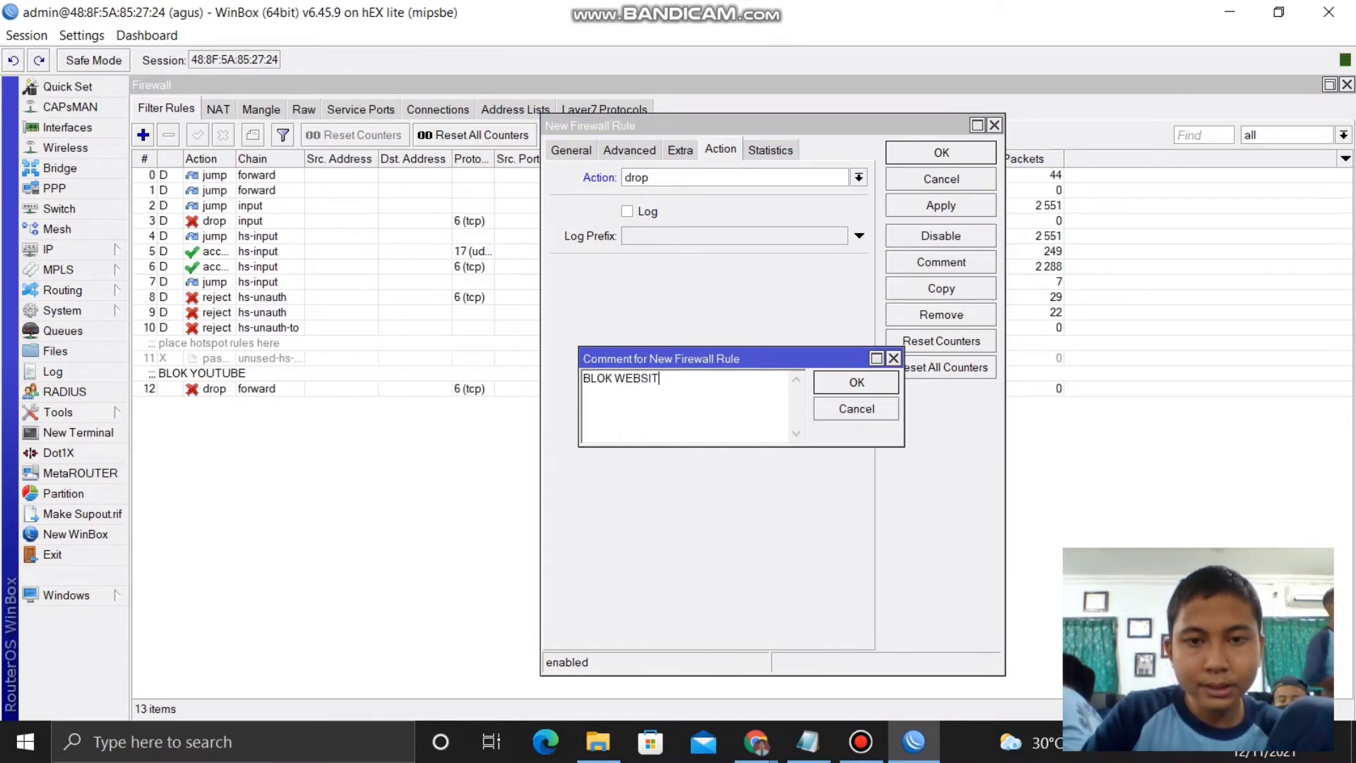
text(E DET)
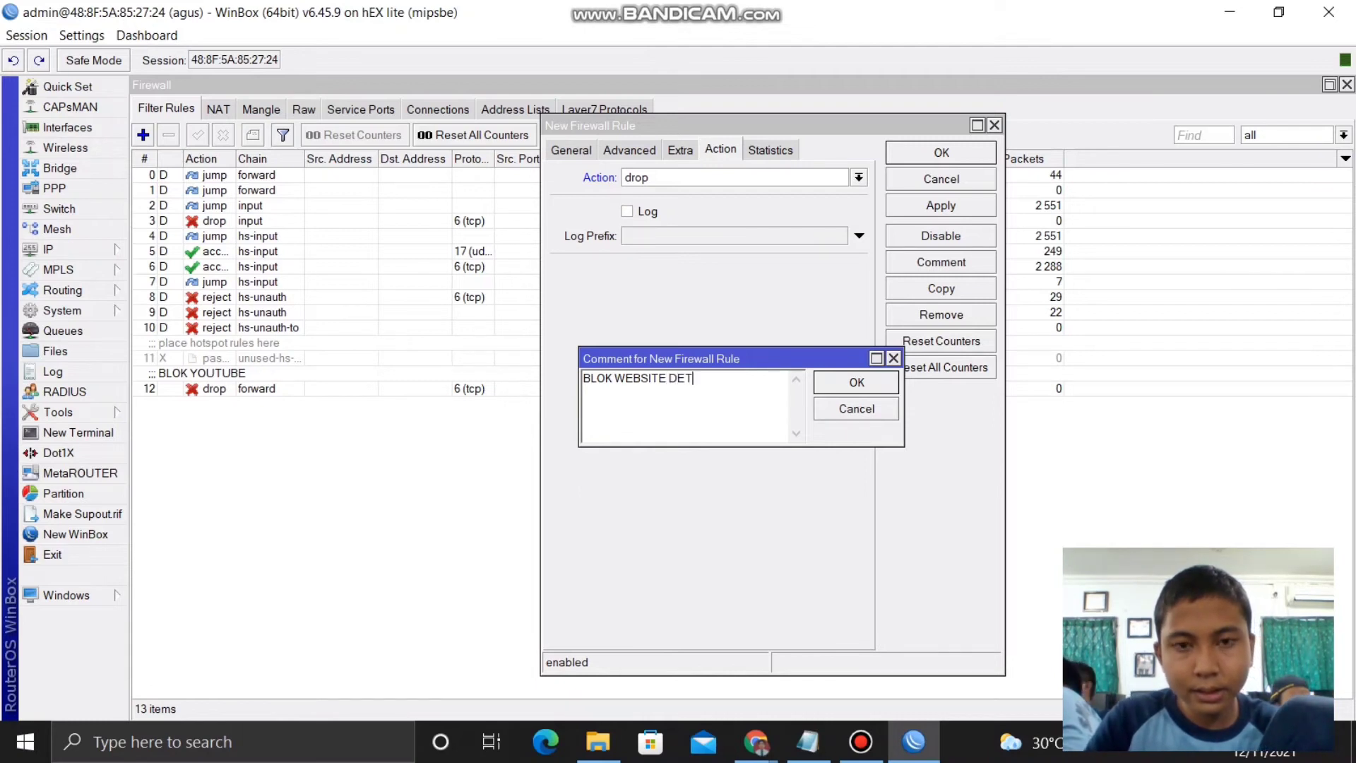
text(IK.COM)
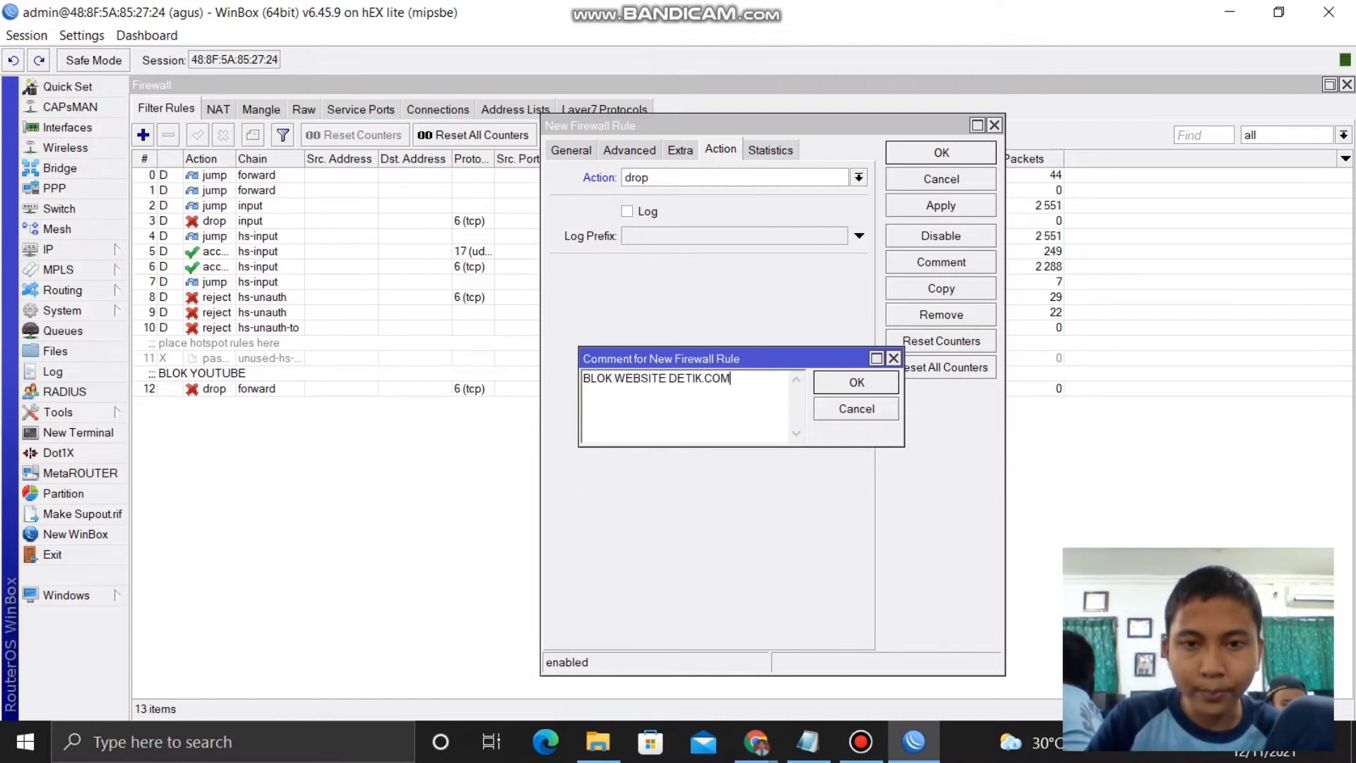
click(856, 382)
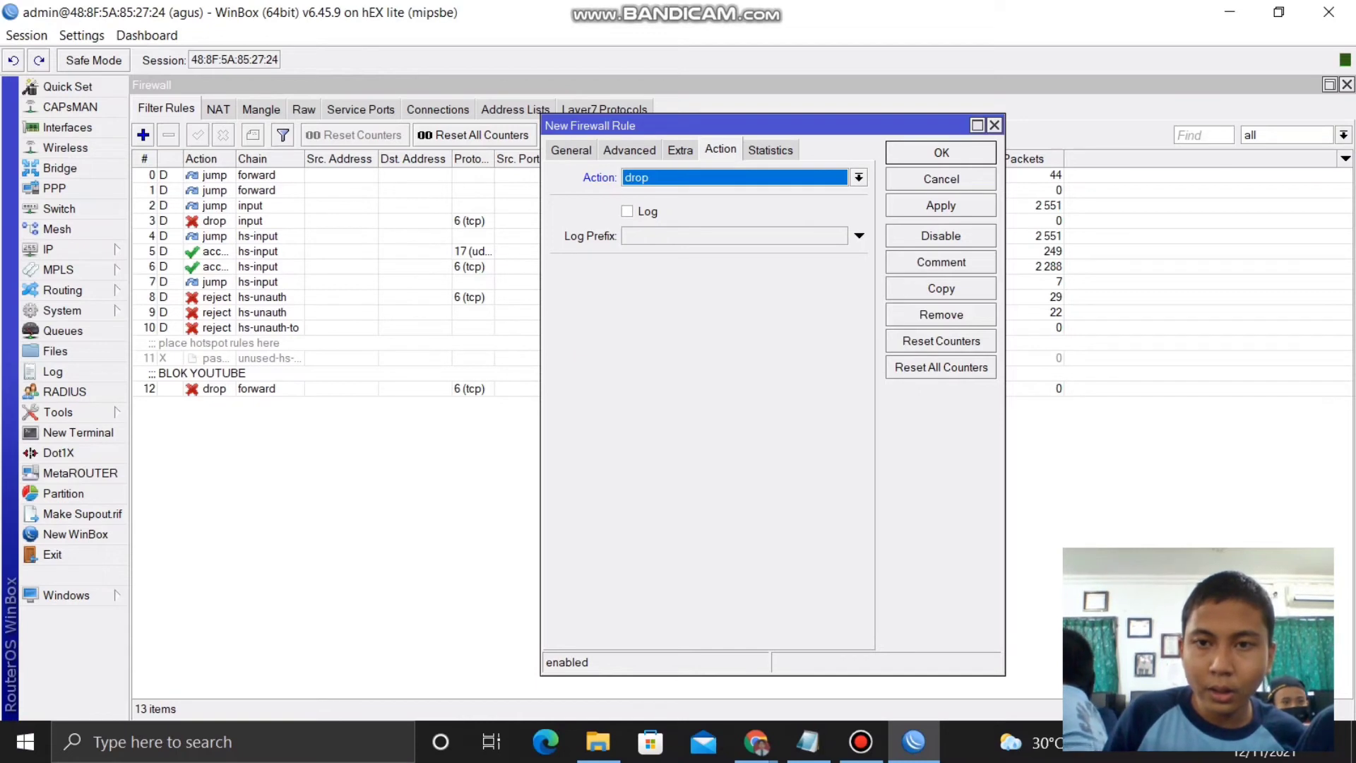
click(941, 206)
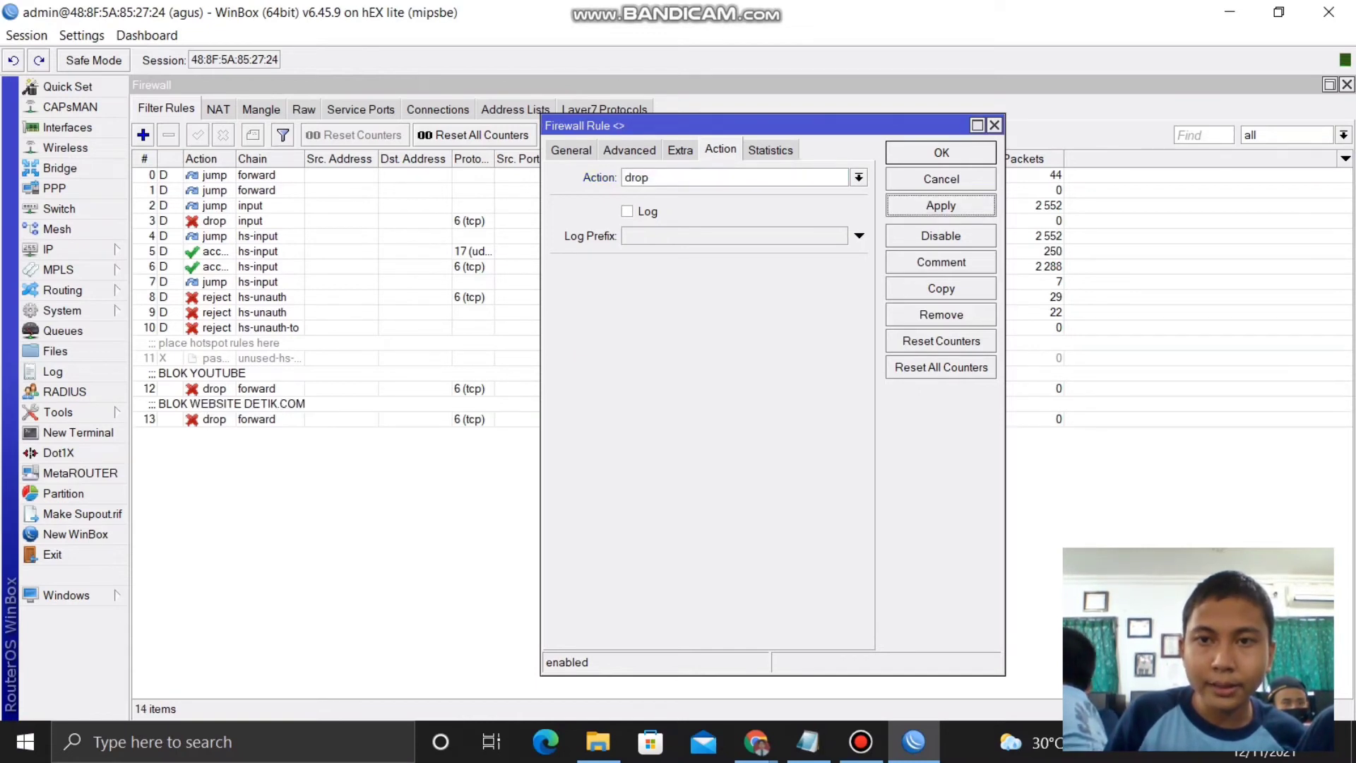
click(940, 152)
click(1191, 743)
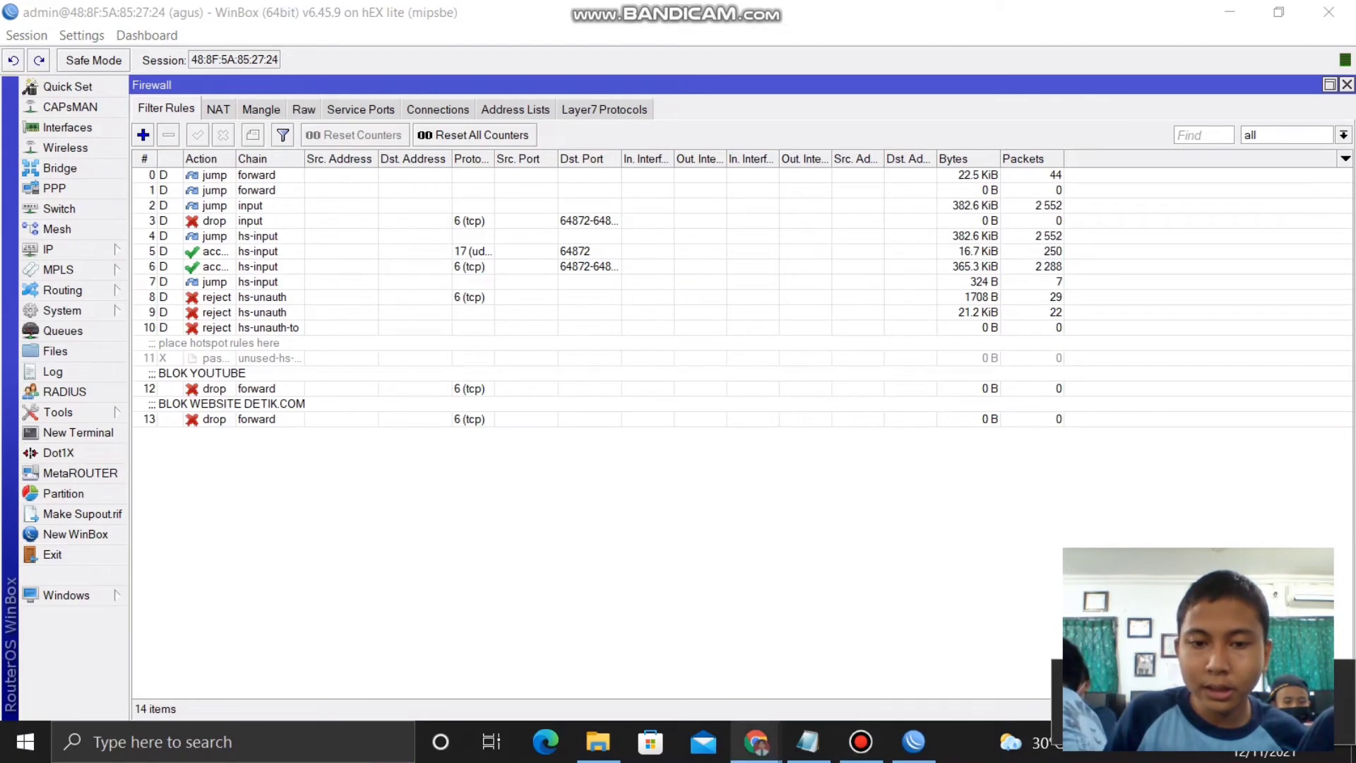
- Open detik.com in a new Chrome tab to test the block
mouse_move(756, 741)
click(655, 648)
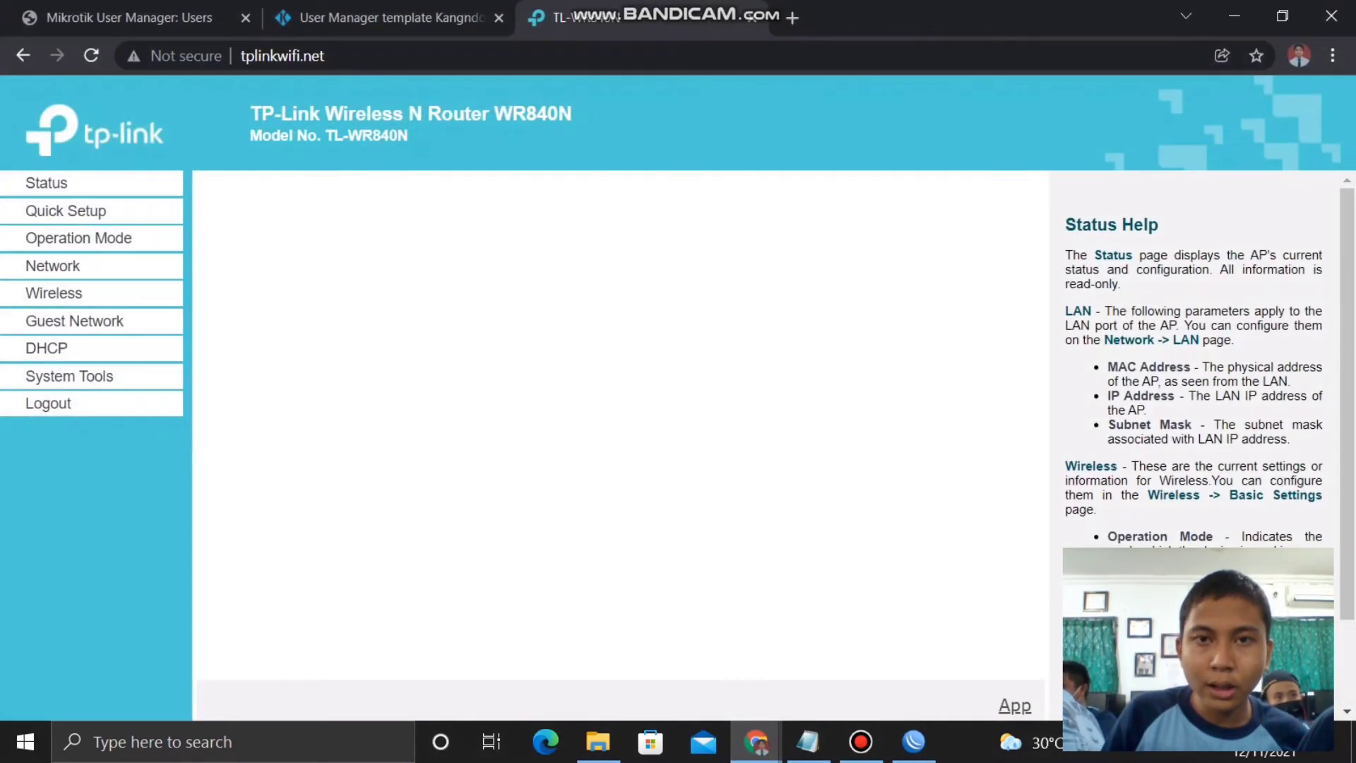
click(793, 20)
text(d)
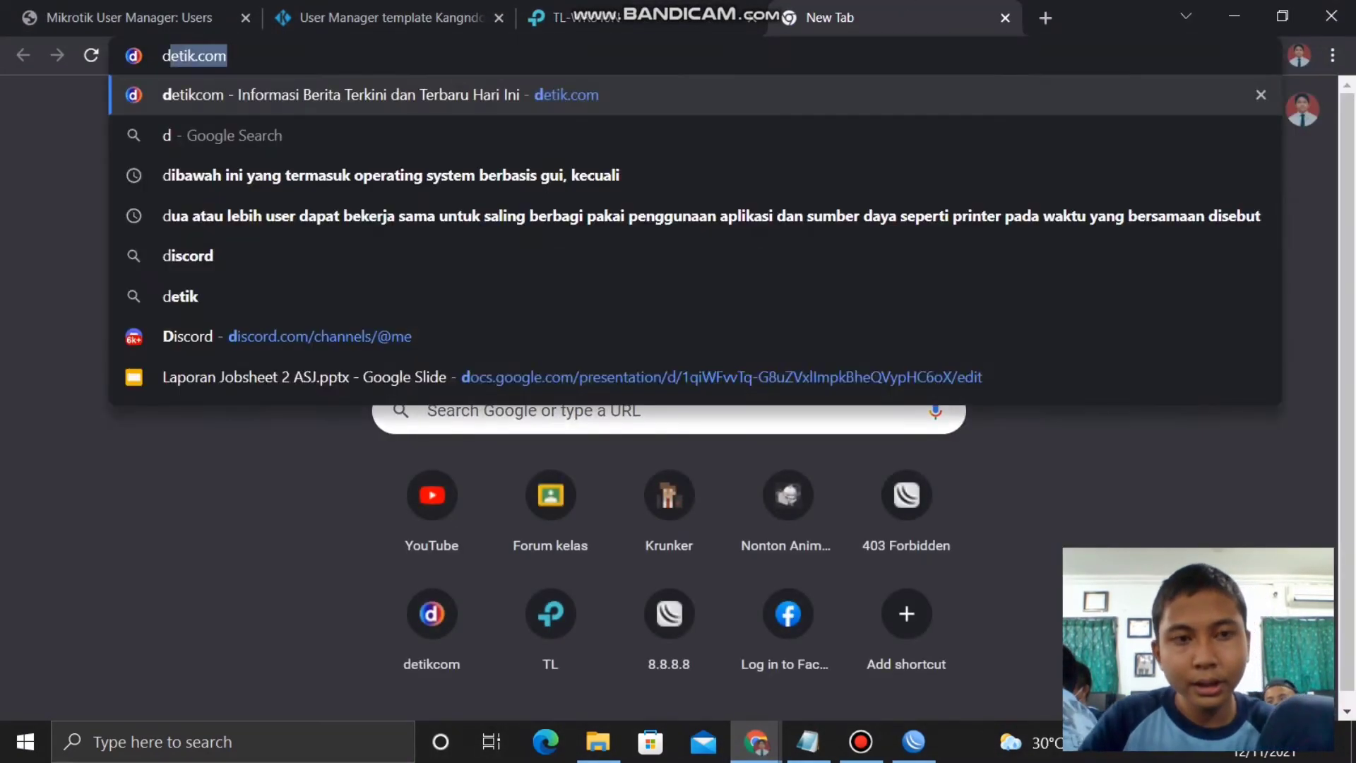
text(etik.com)
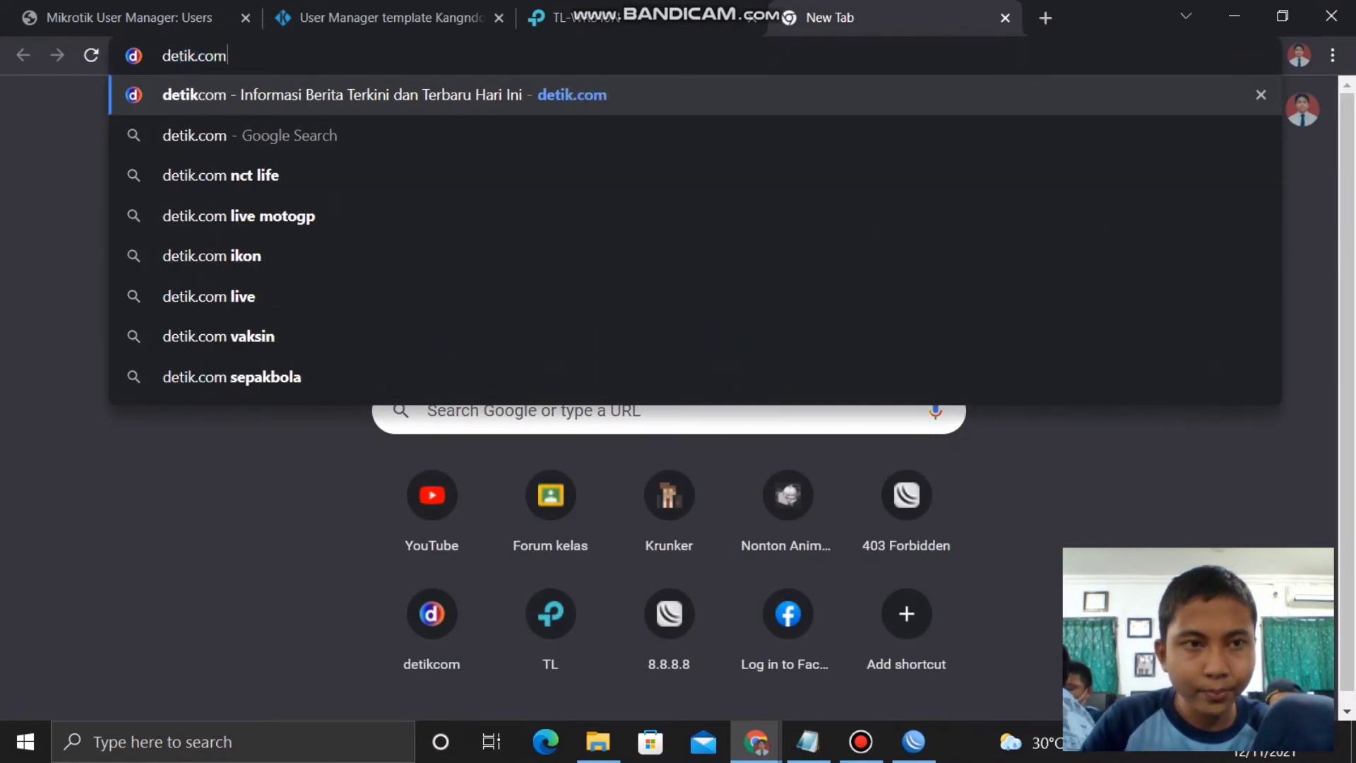
key(Return)
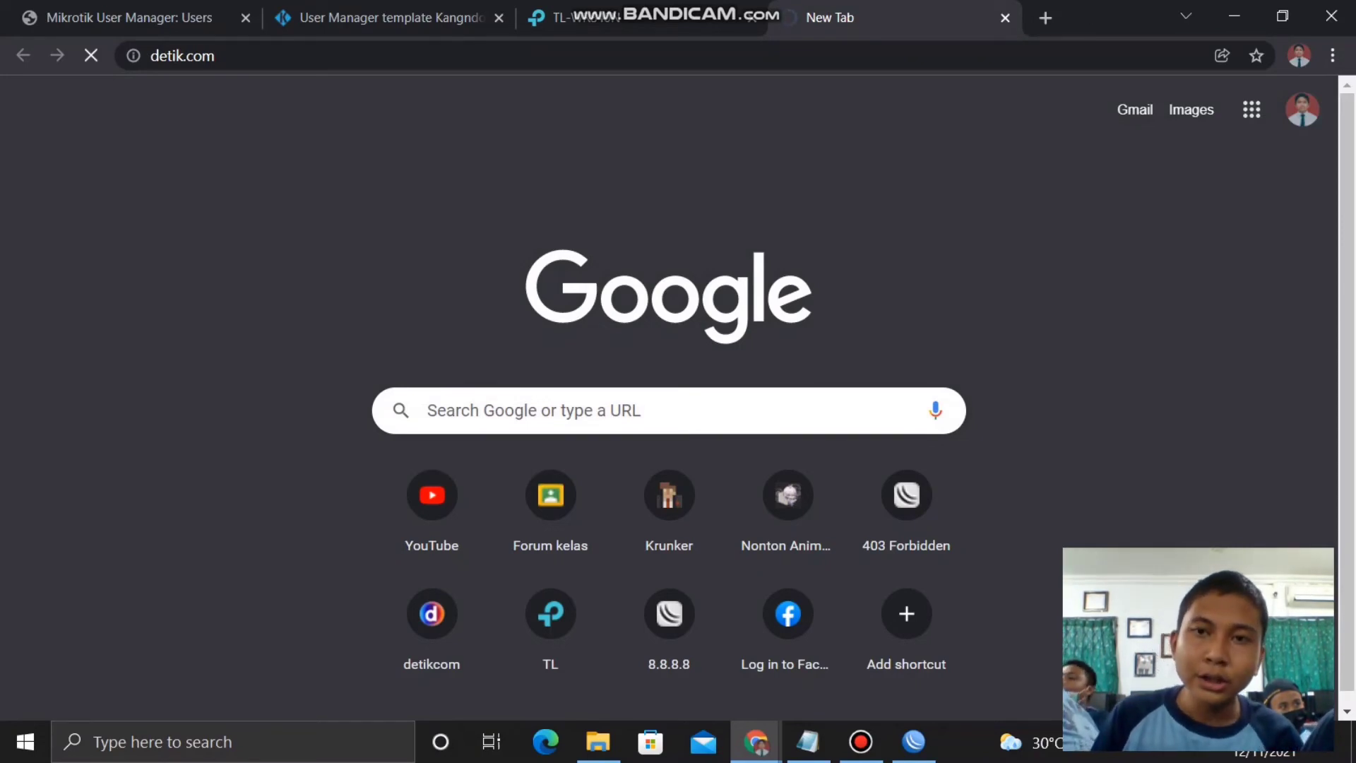
- Try loading youtube.com in another tab, then close that tab
click(1045, 17)
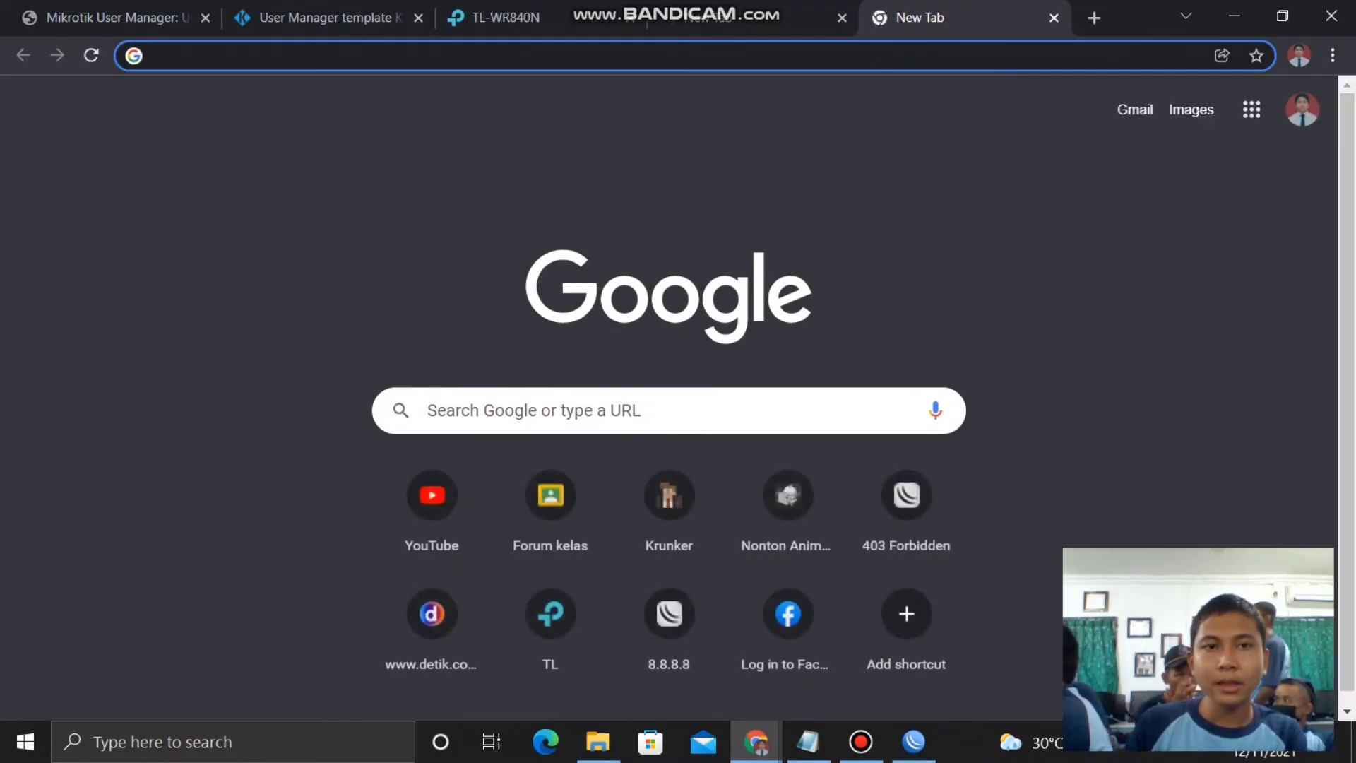
text(y)
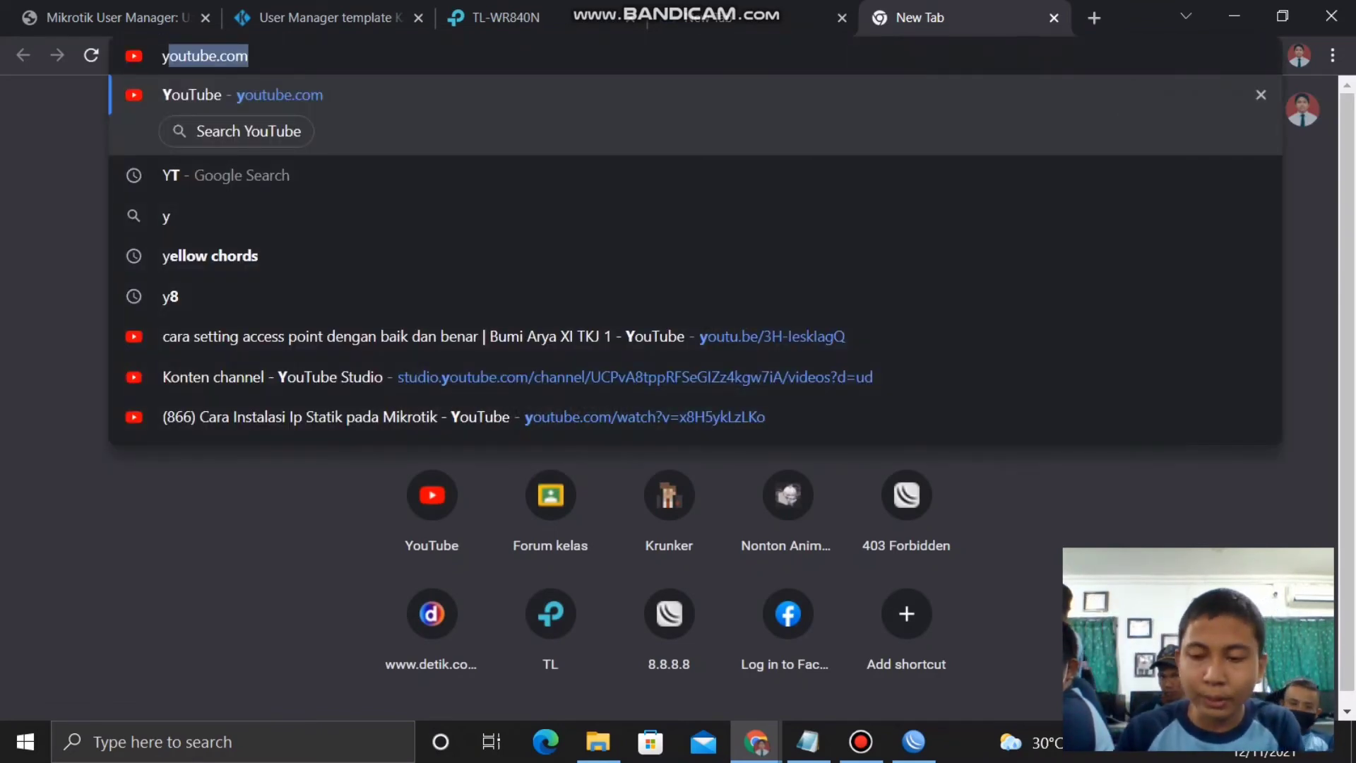
key(Return)
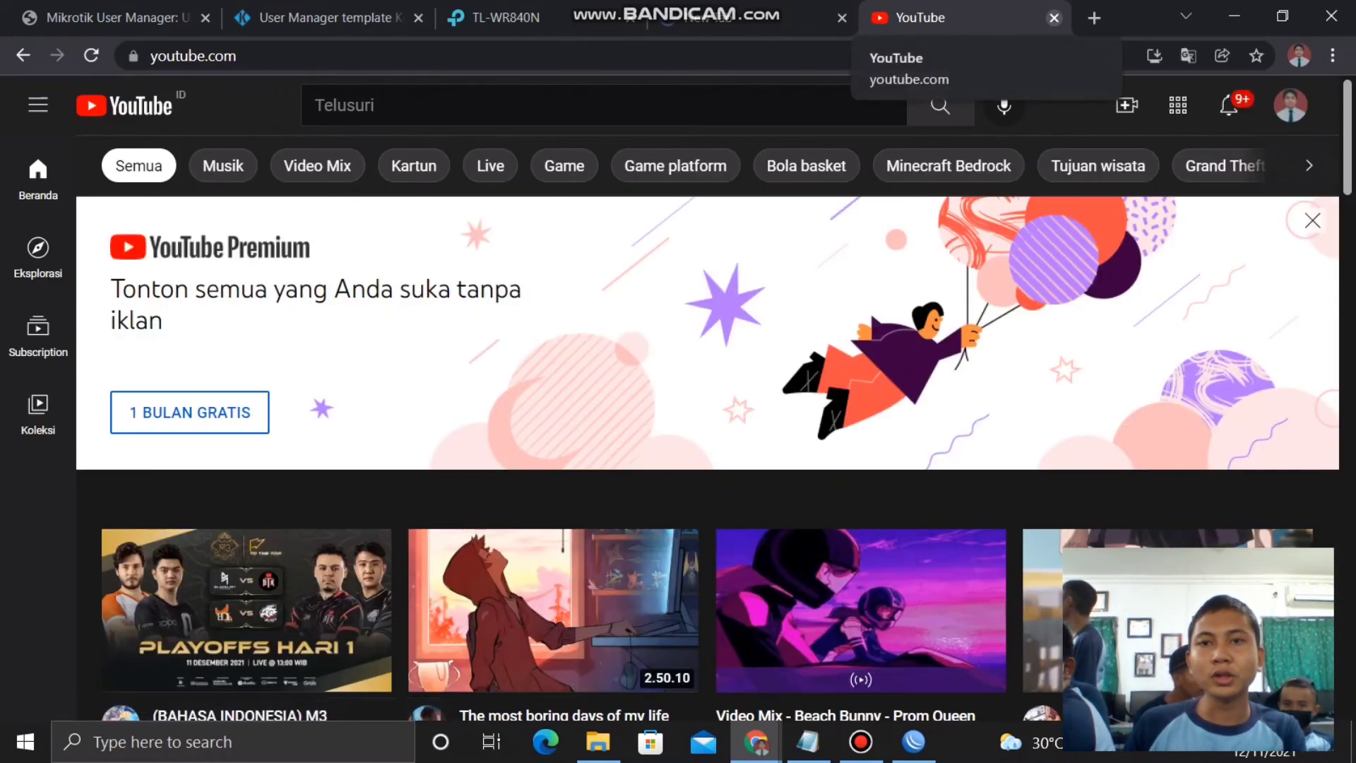
click(1054, 18)
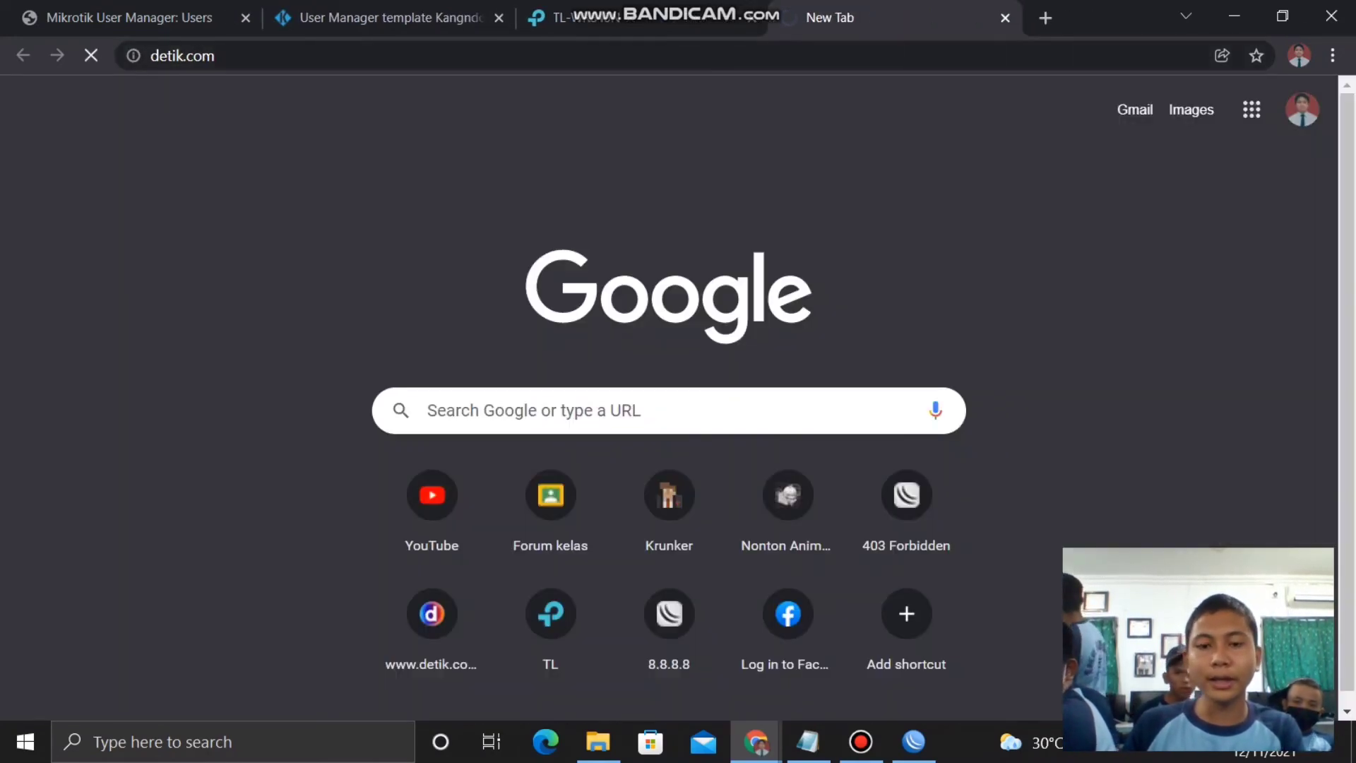
mouse_move(860, 741)
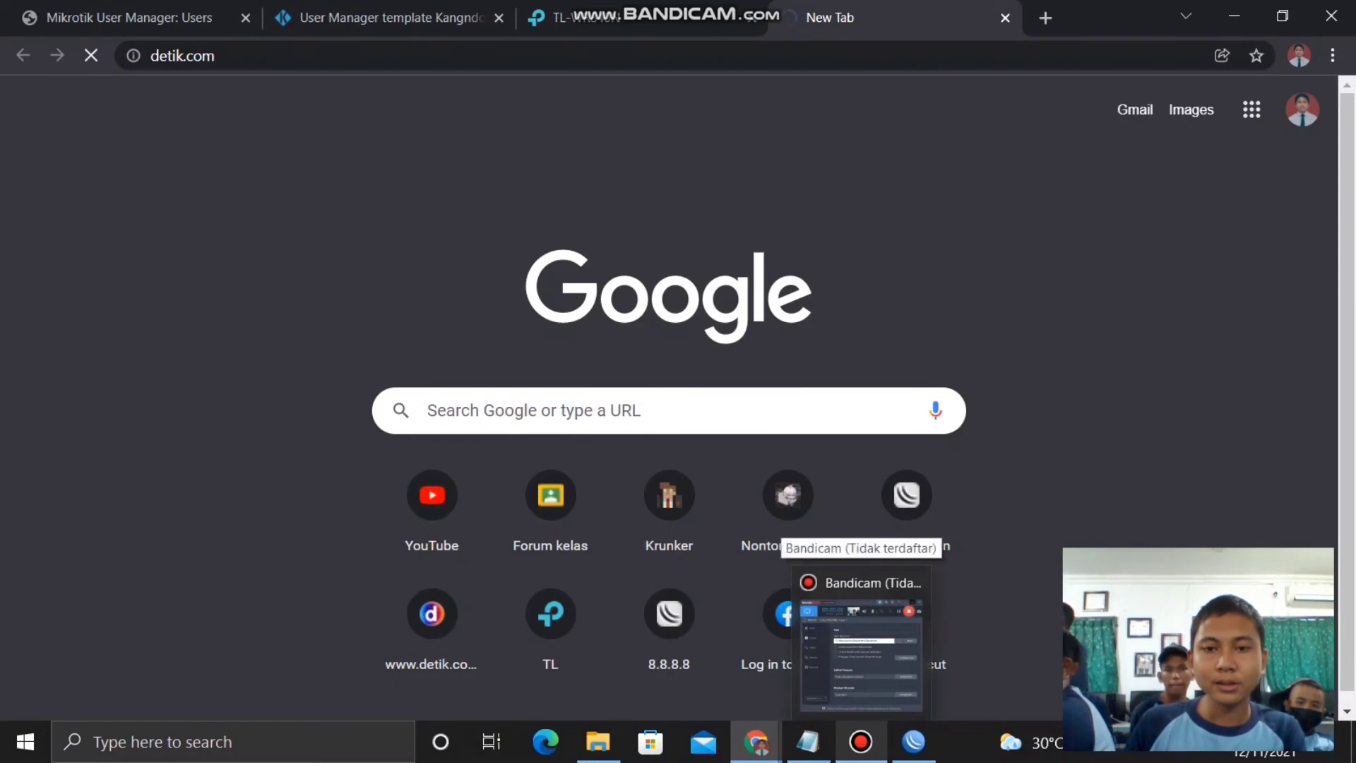
click(861, 642)
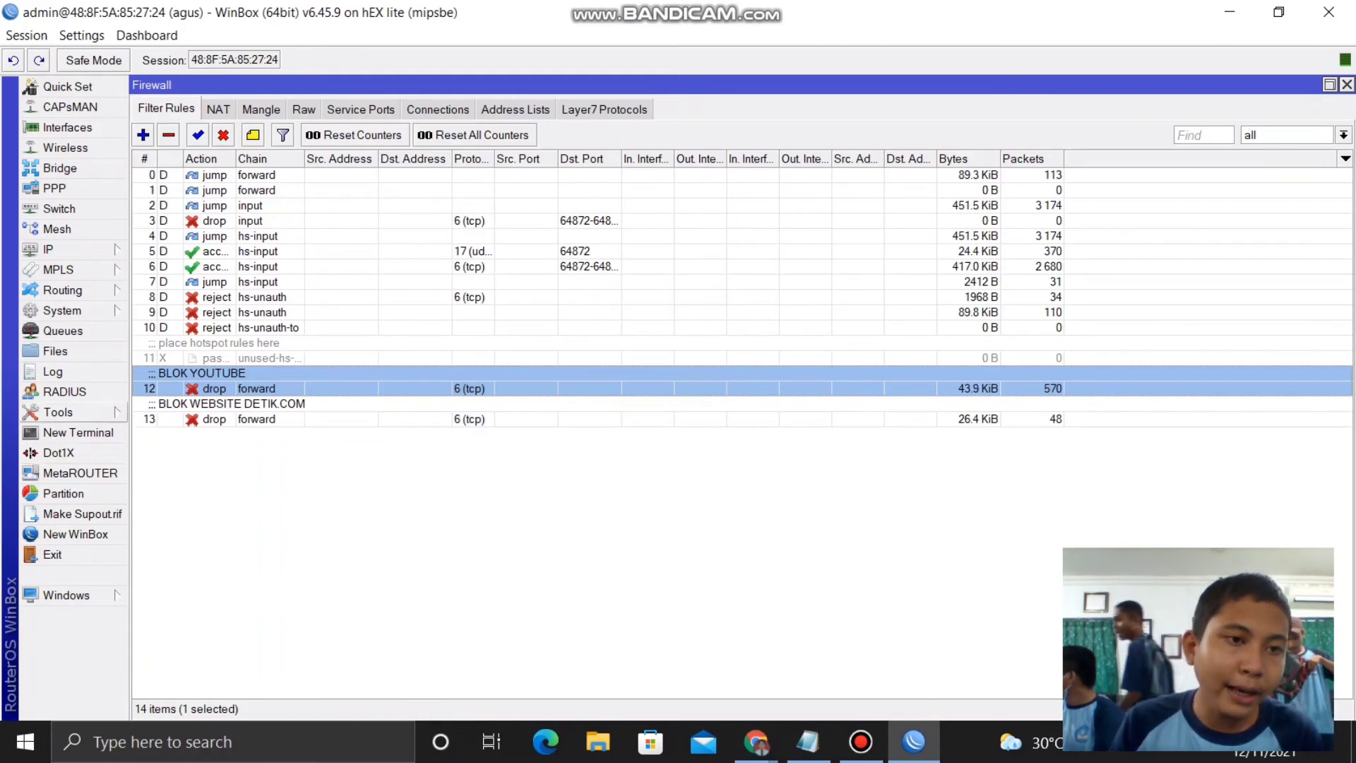
- Create an unencrypted backup file named userman agus.backup in the router's Files
click(55, 351)
click(321, 158)
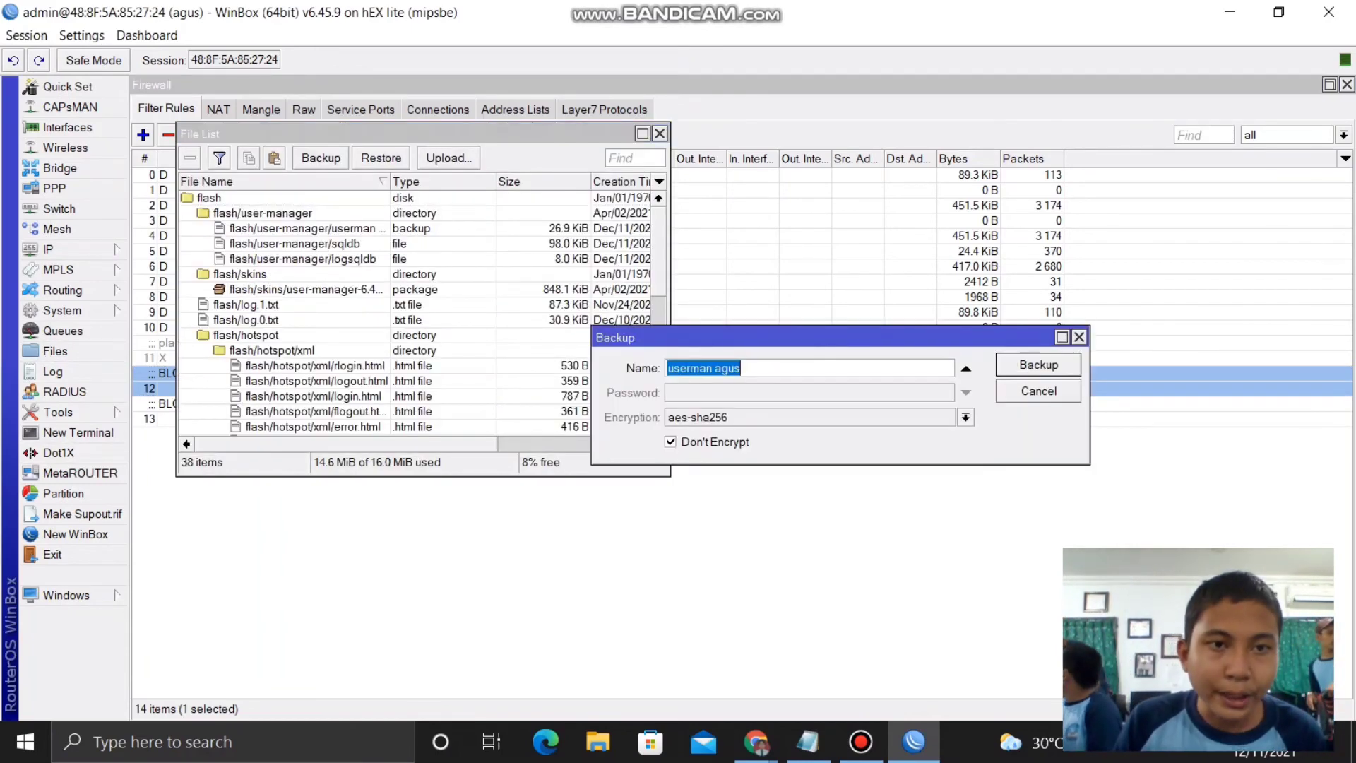
click(740, 368)
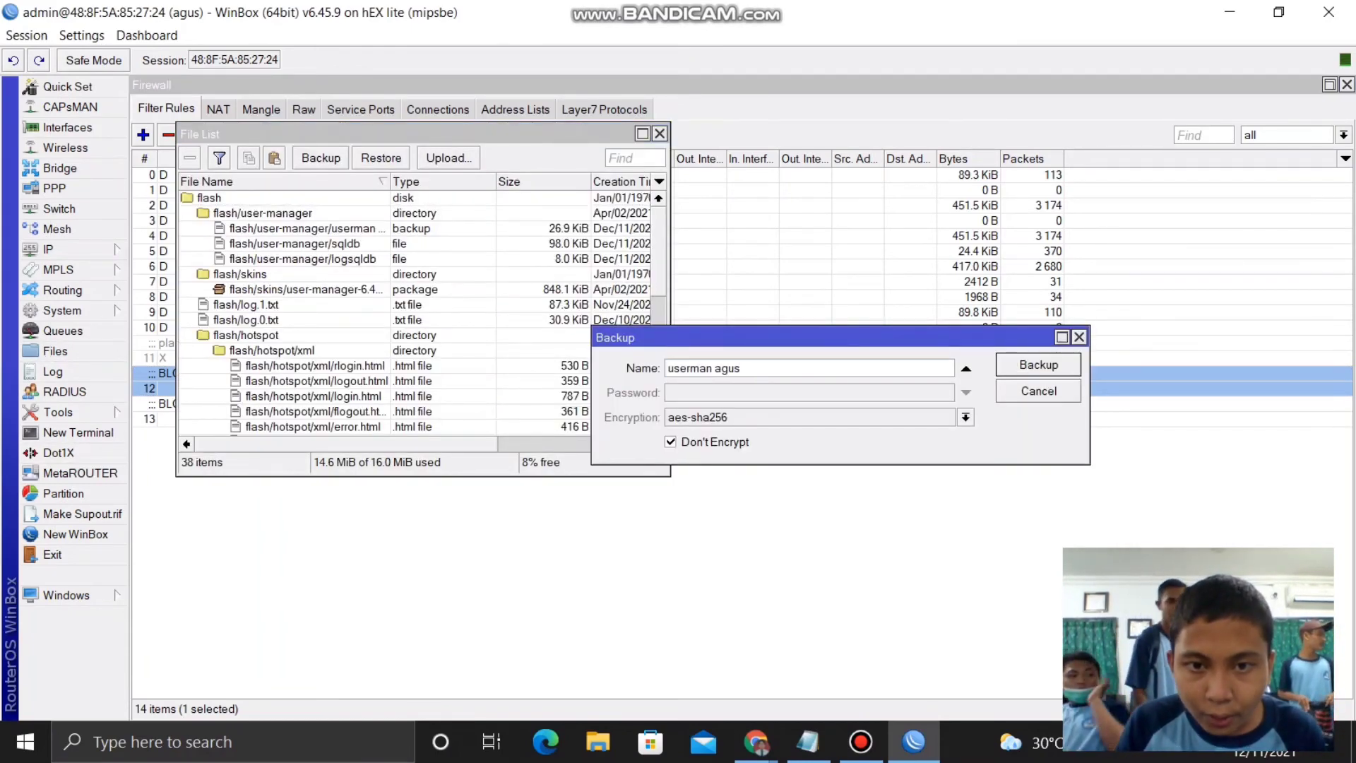
key(Tab)
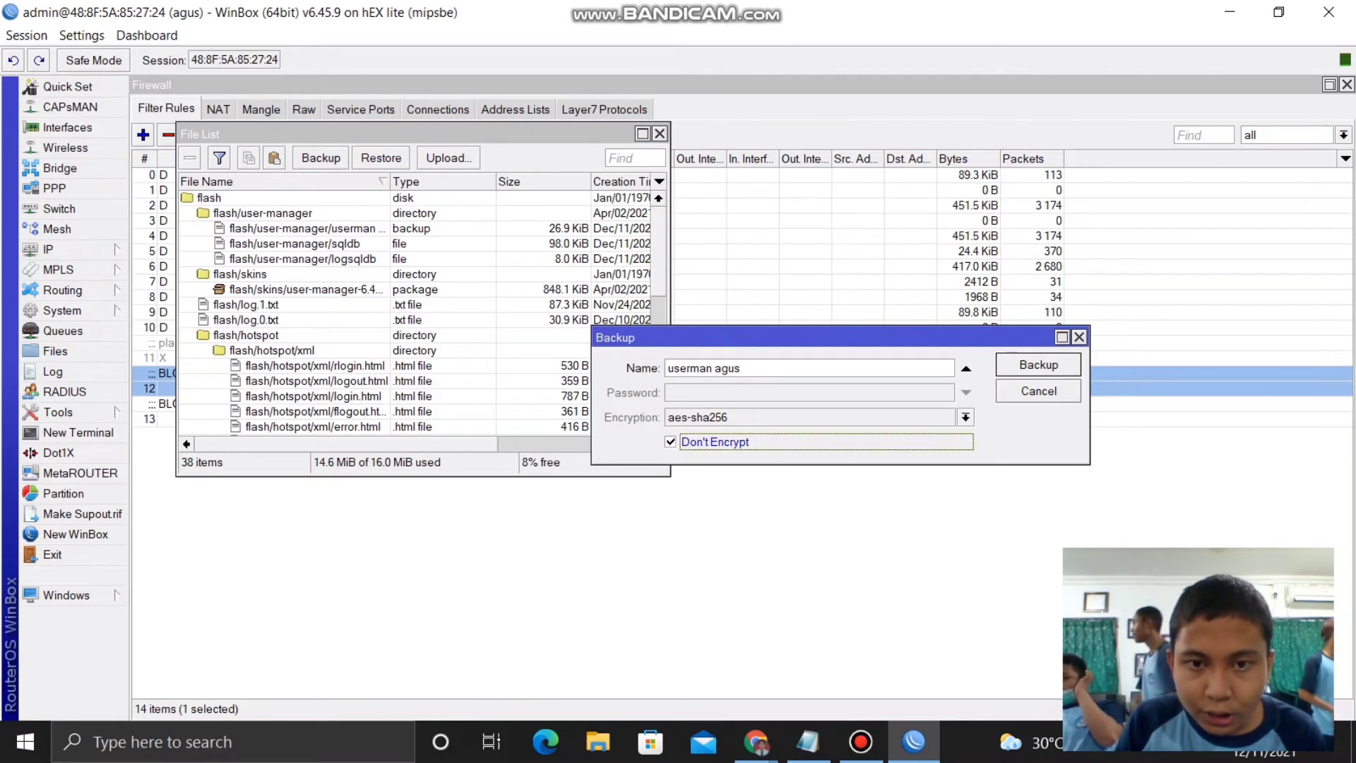
key(Return)
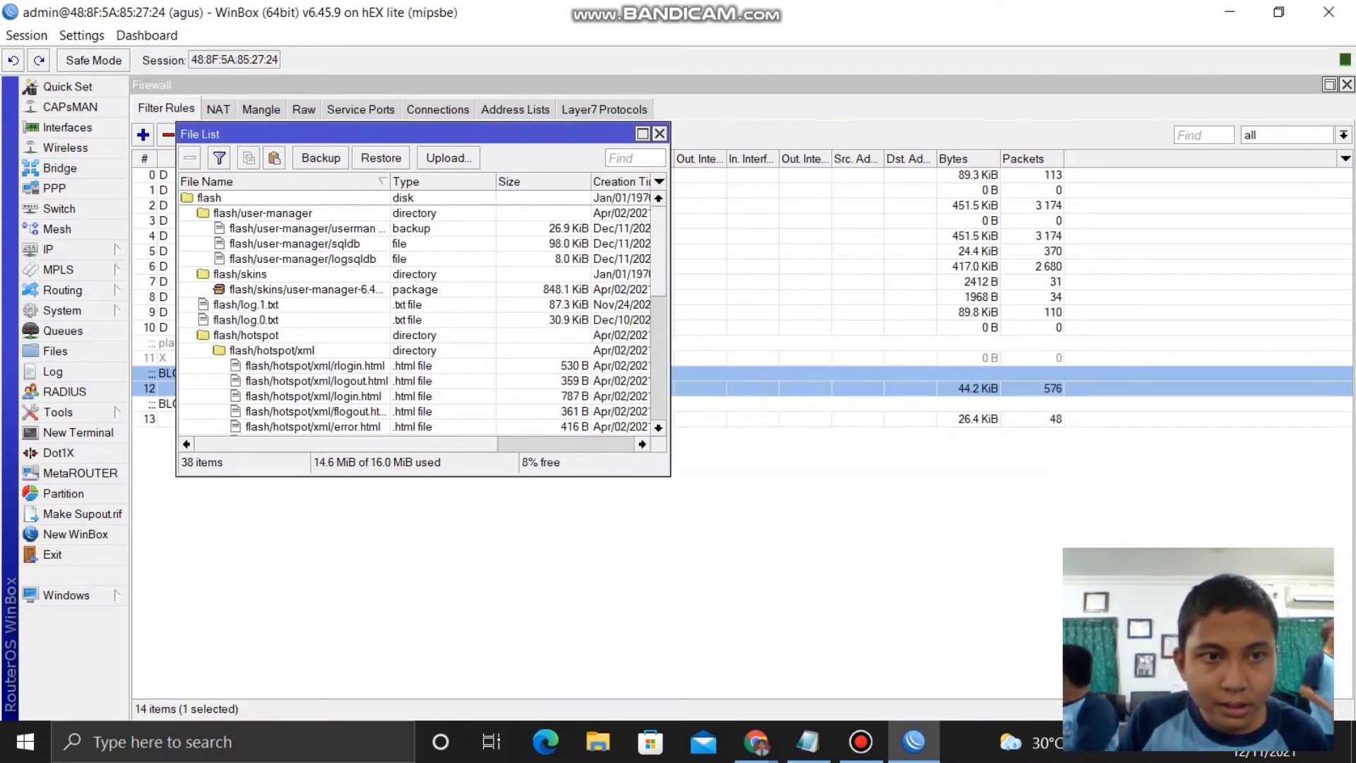
- Drag userman agus.backup onto the Windows desktop and restore WinBox to full screen
click(1278, 12)
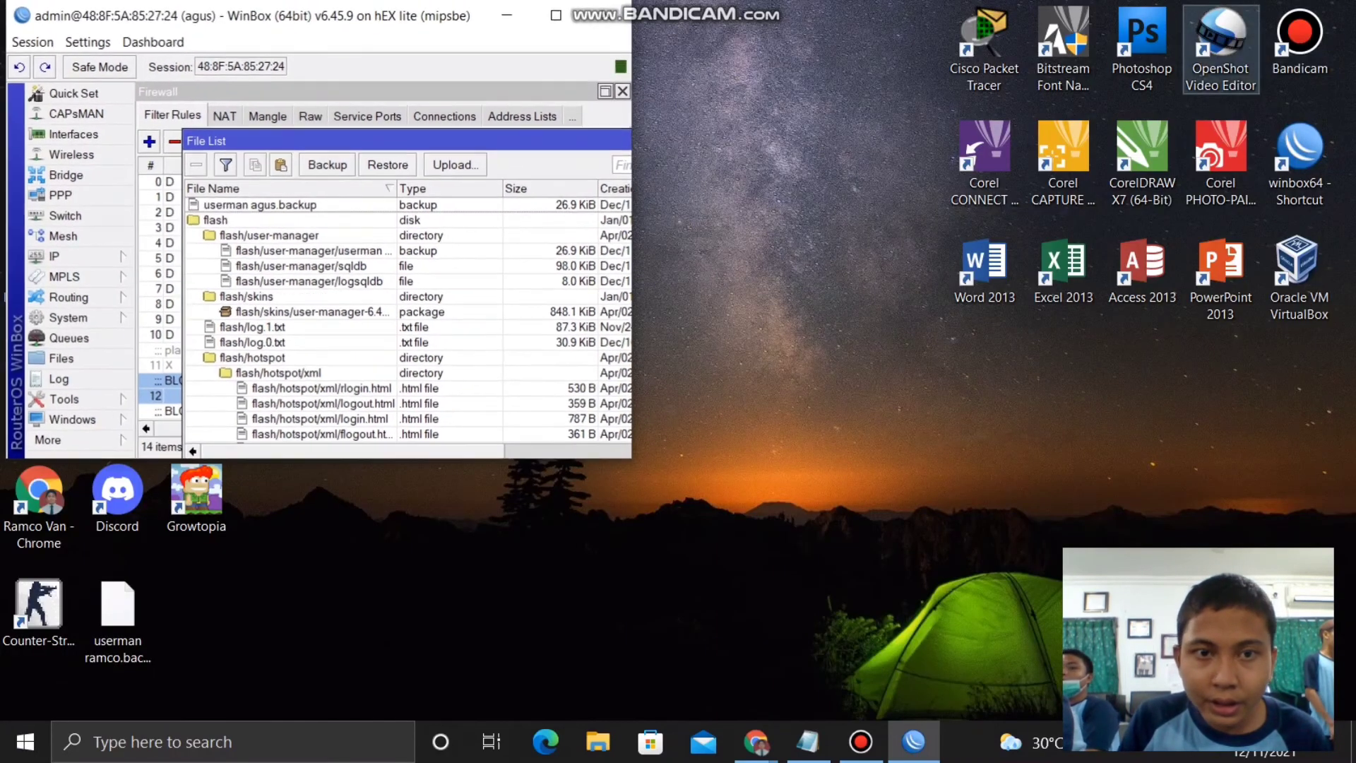
drag(261, 205, 985, 395)
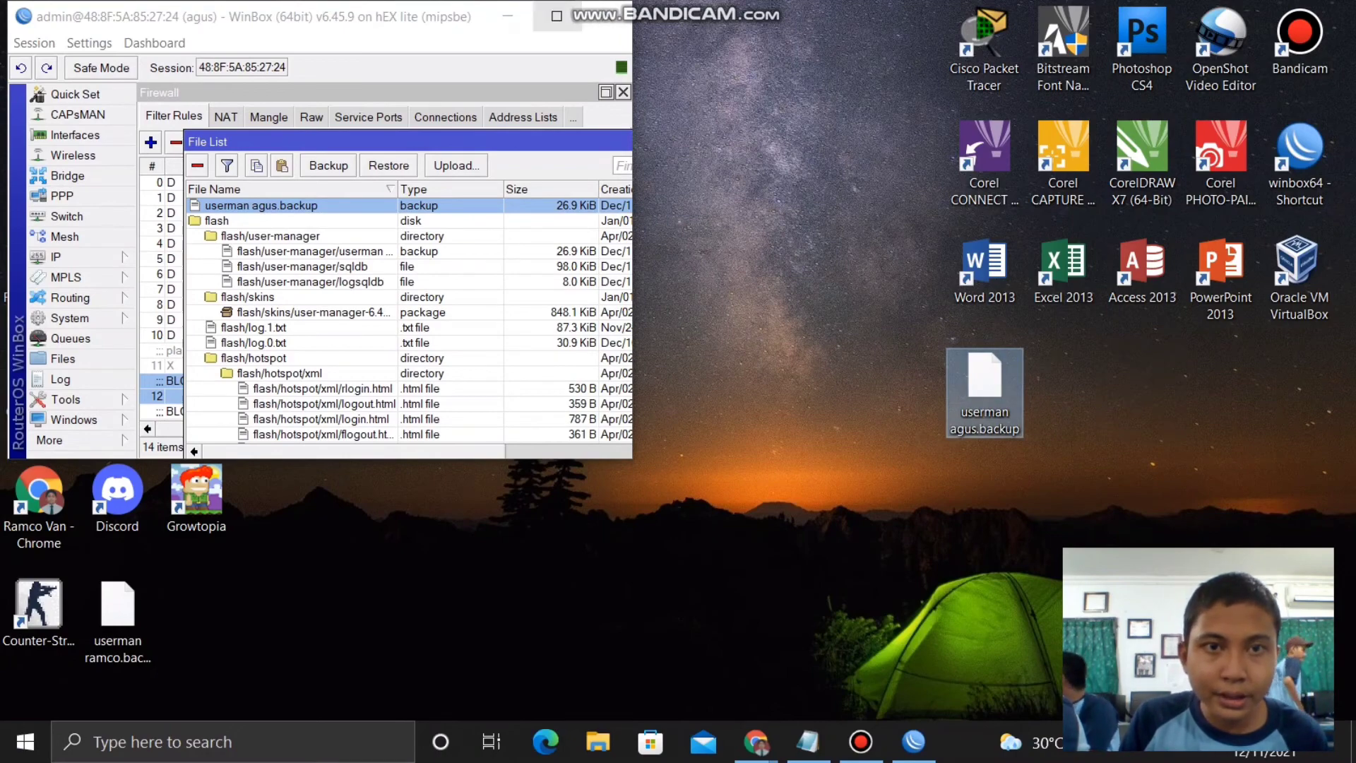
click(556, 15)
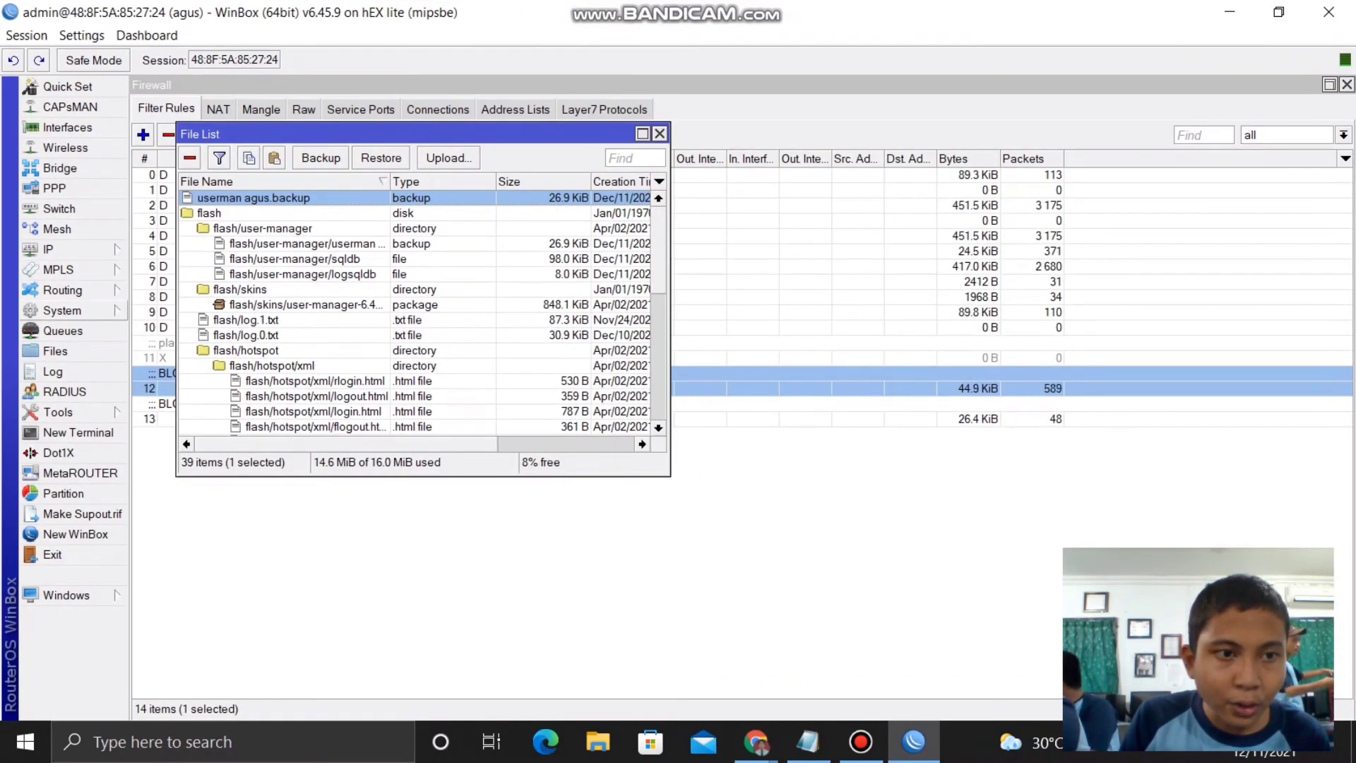
- Reset the router configuration with Do Not Backup ticked and confirm the reboot
click(63, 310)
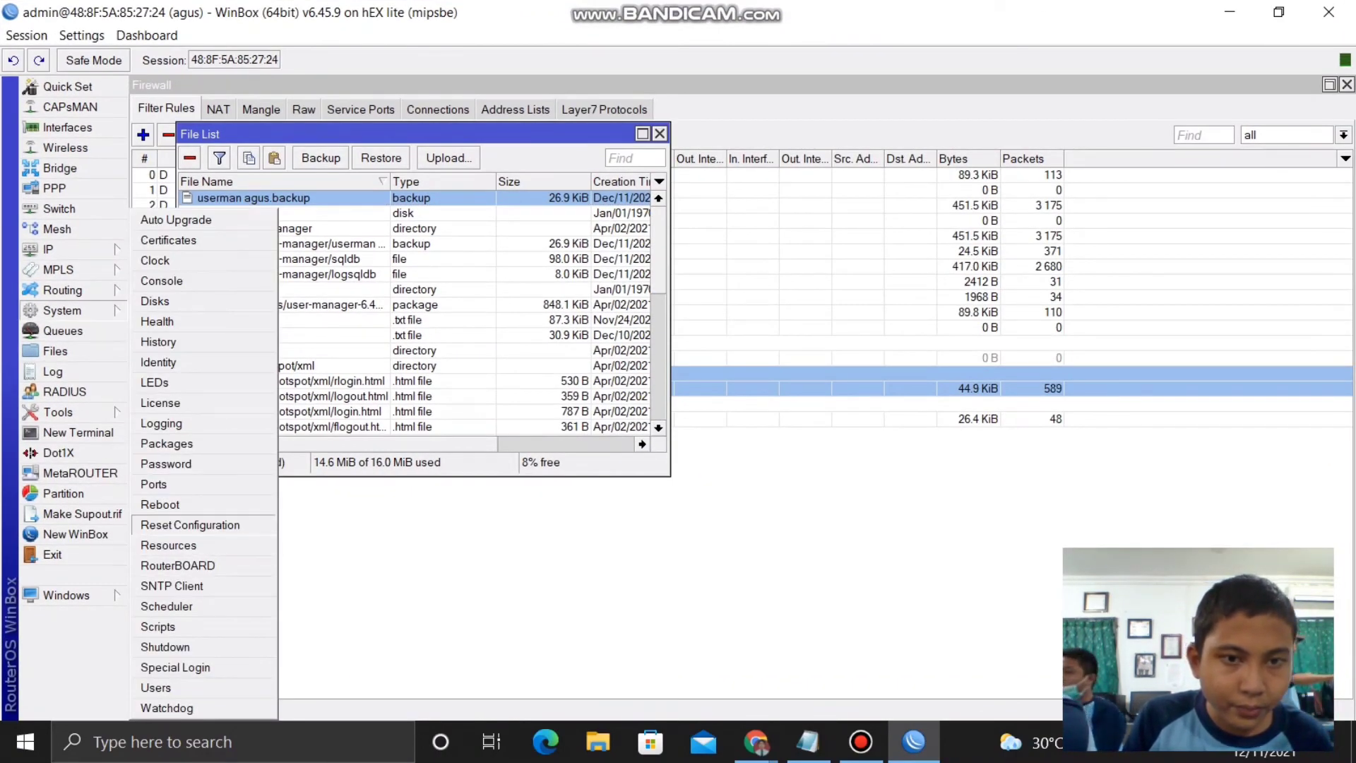
click(190, 525)
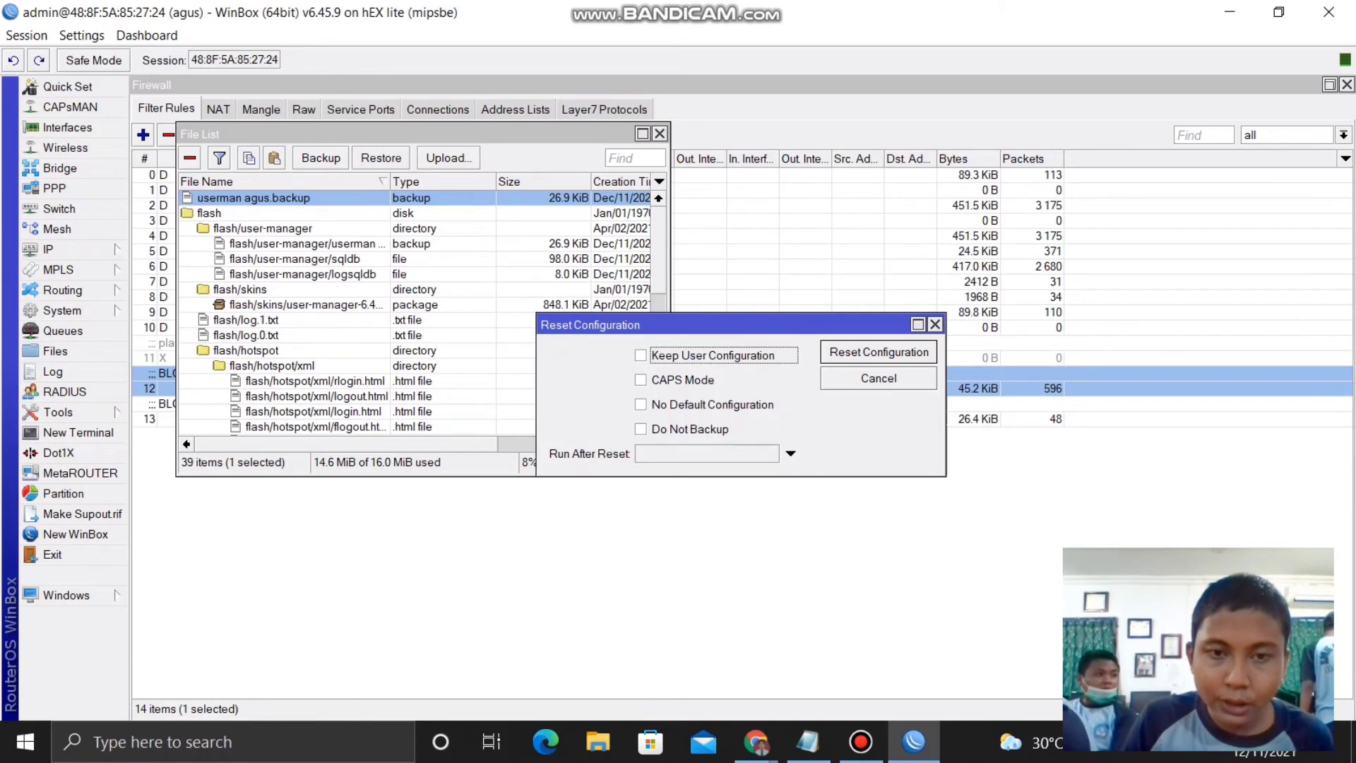
click(678, 428)
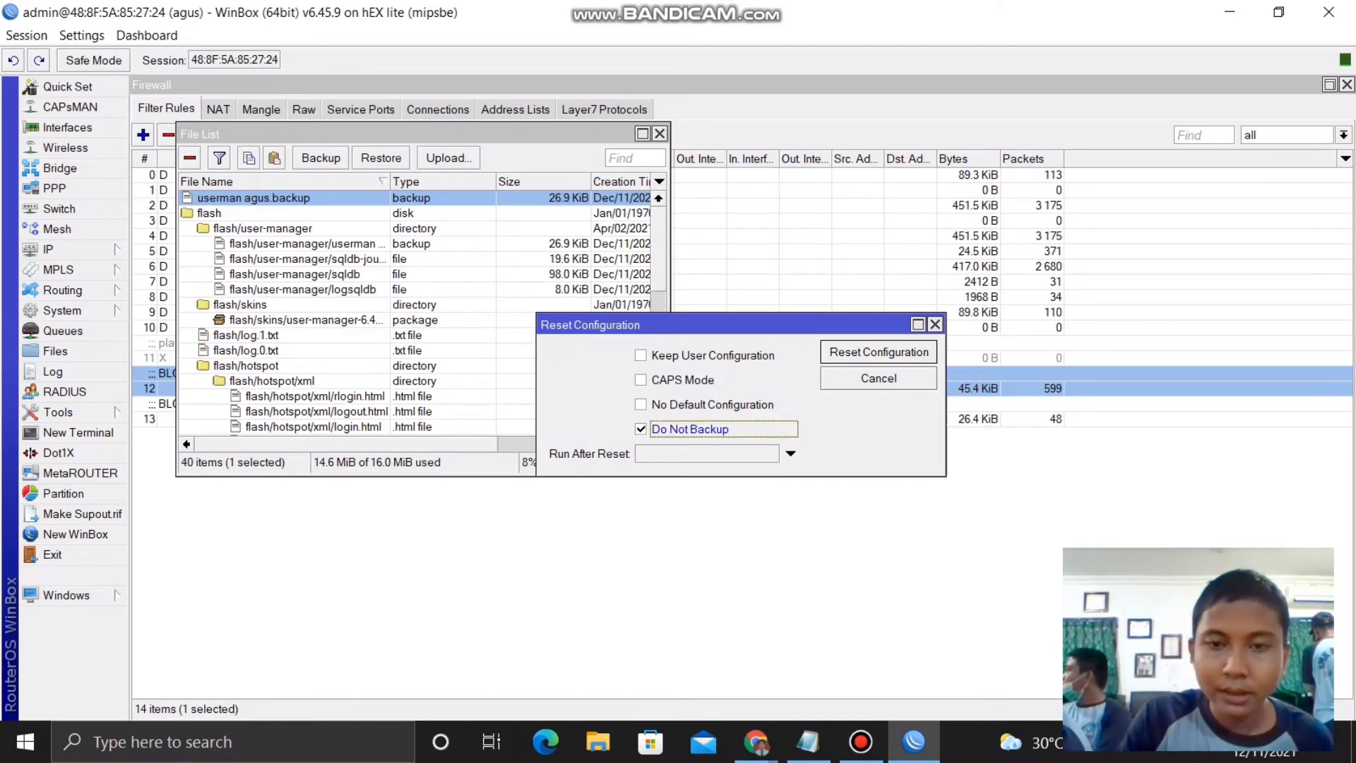
key(Return)
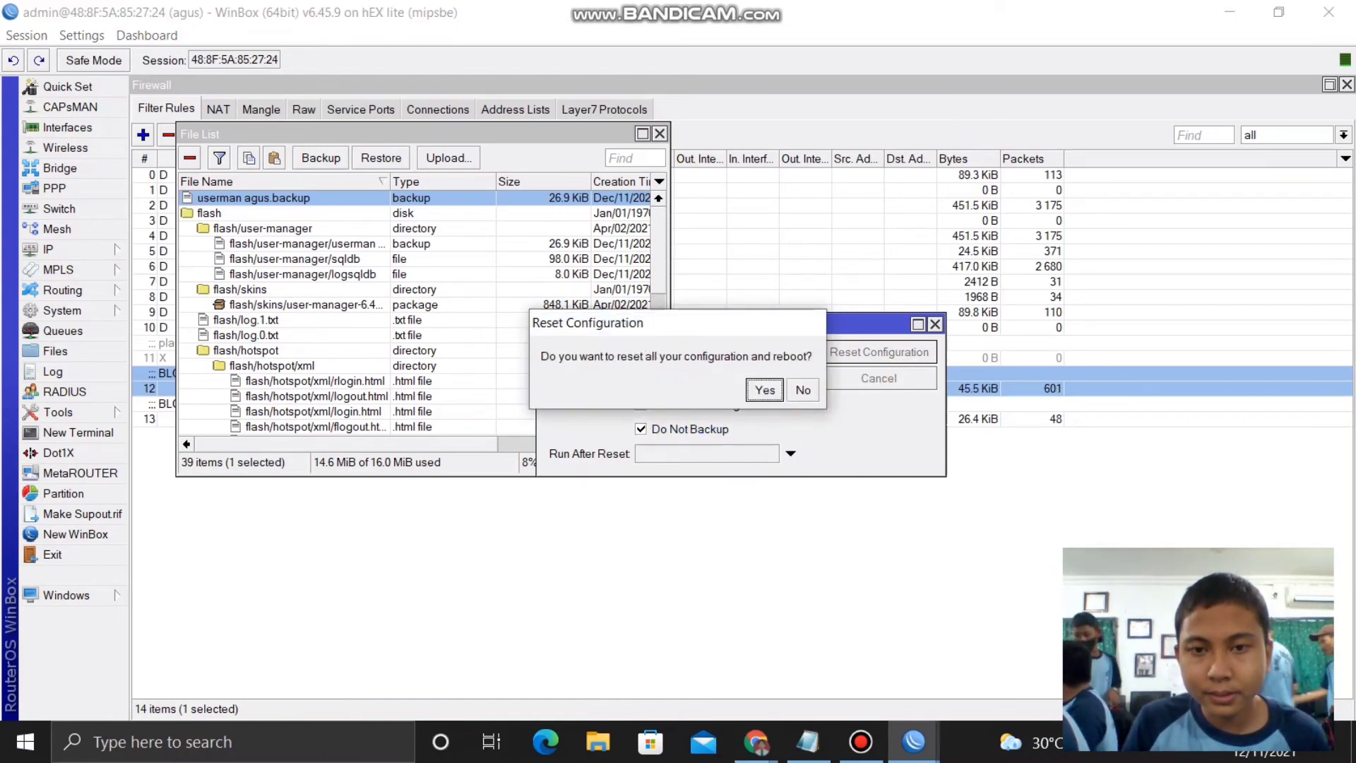
key(Return)
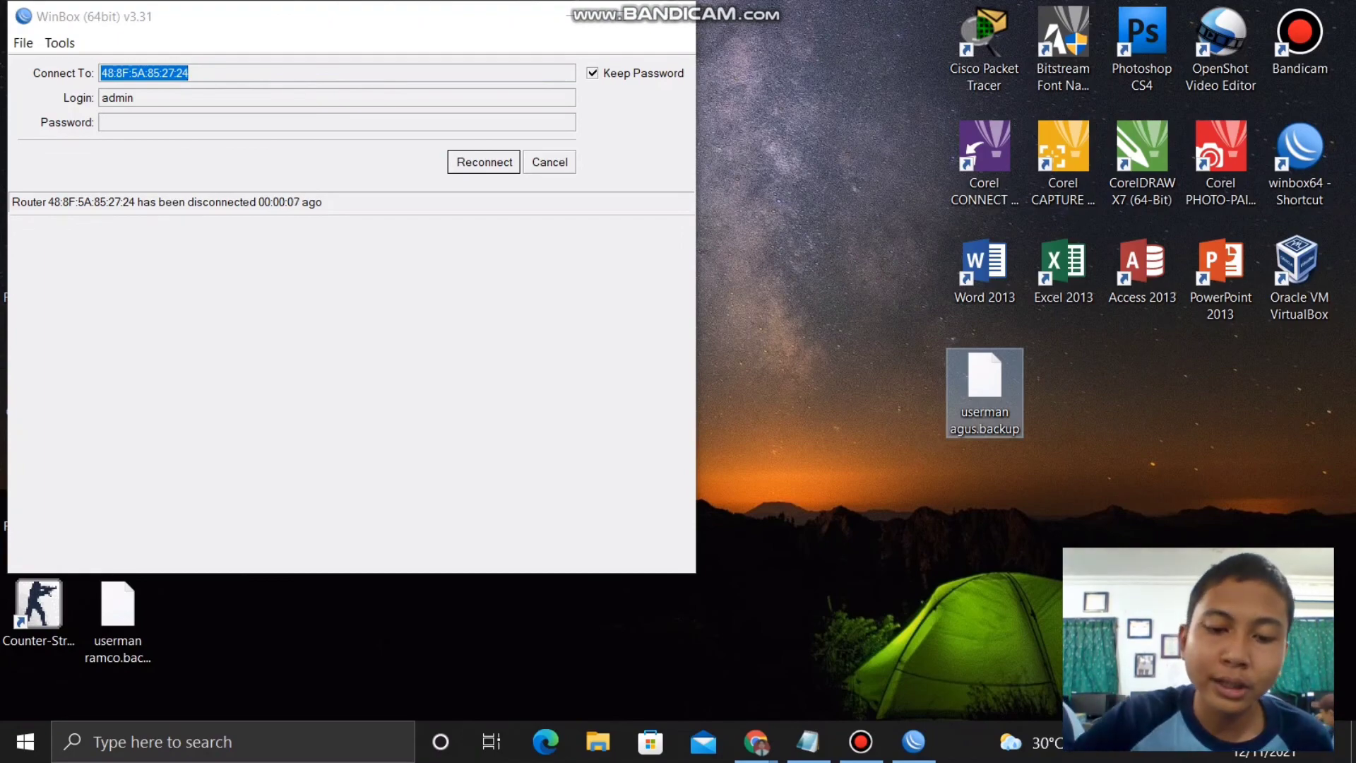
- Reconnect, choose Remove Configuration in the RouterOS default configuration dialog, and reconnect again
click(620, 15)
key(Return)
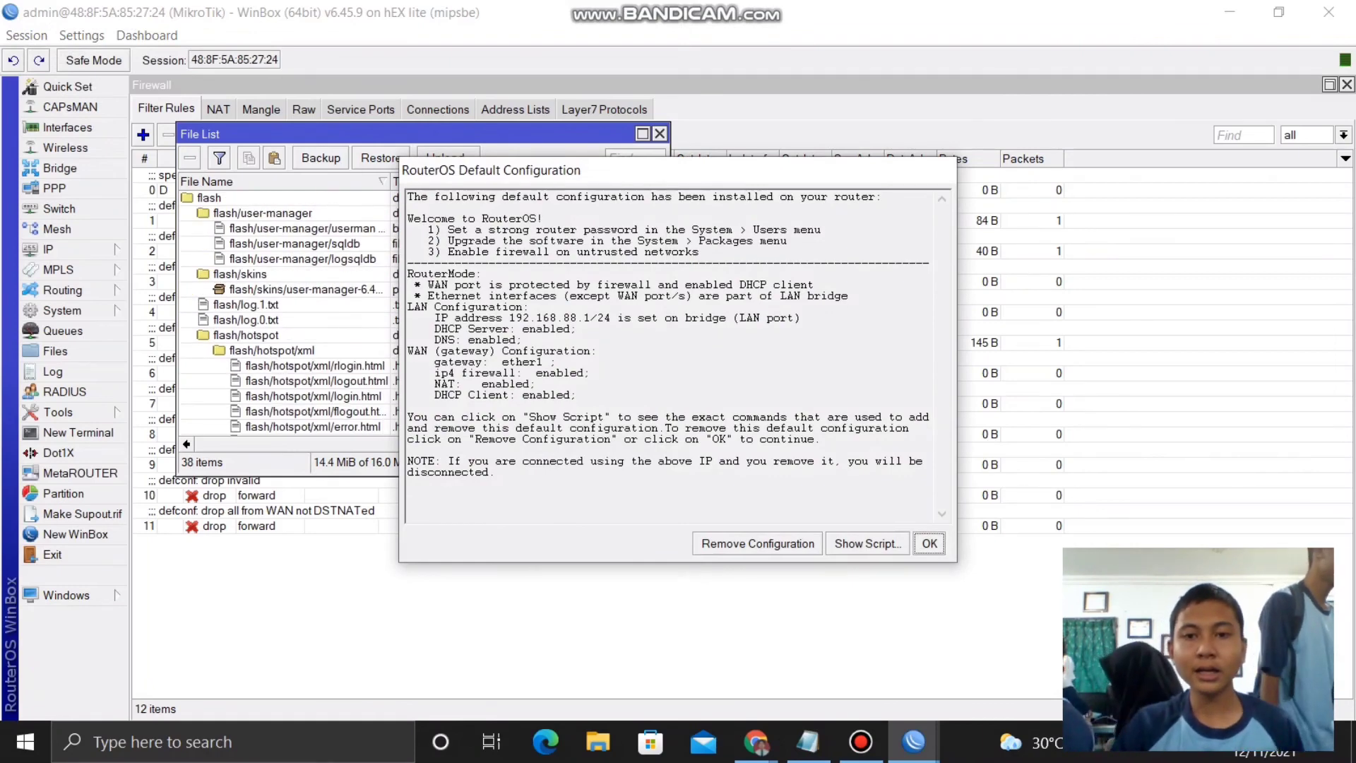
click(756, 543)
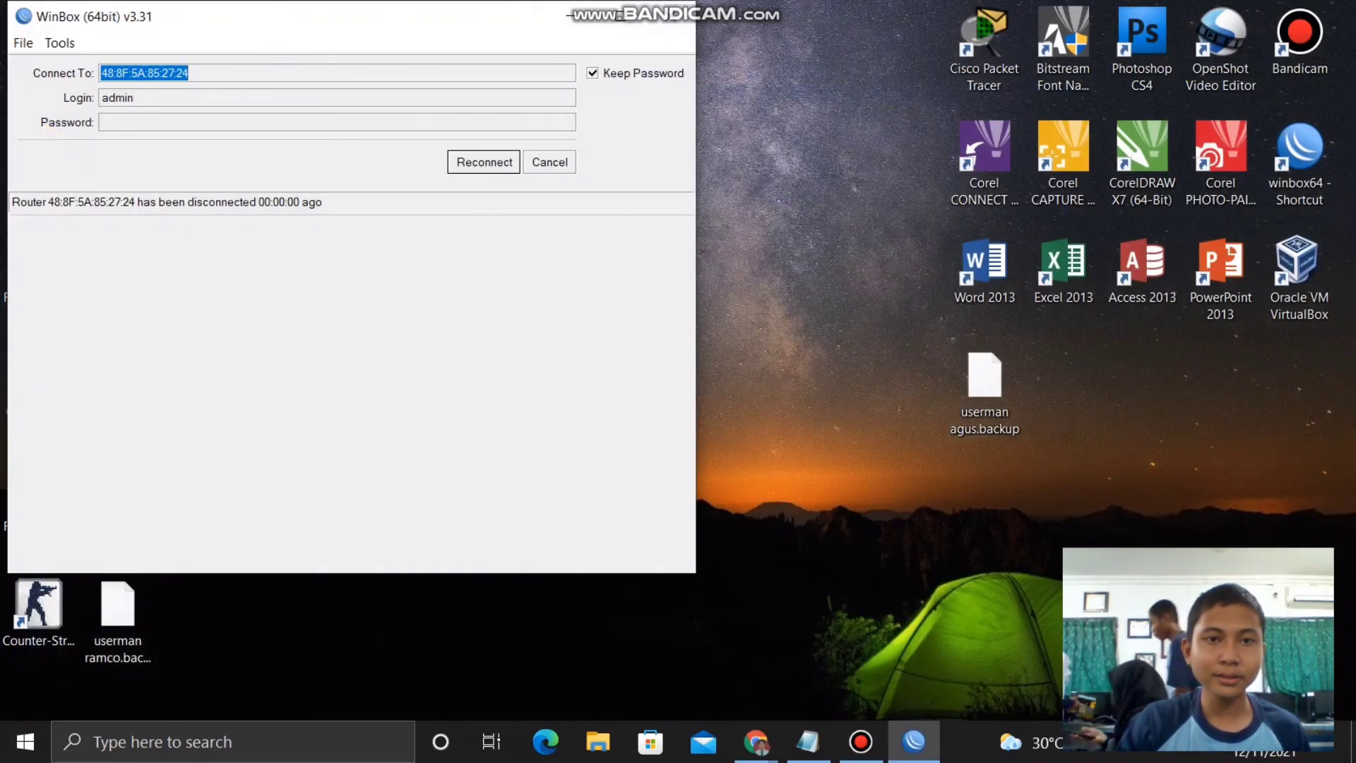
key(Return)
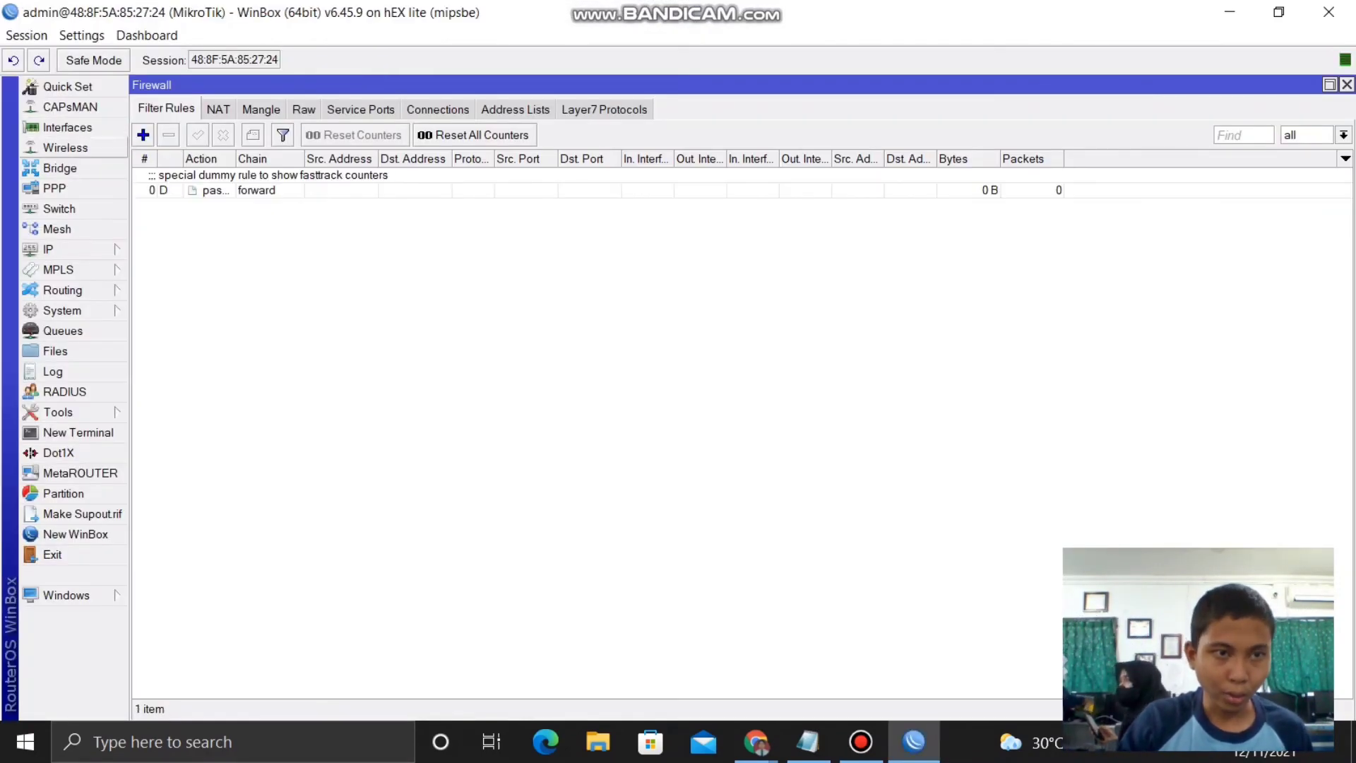
- Confirm IP Addresses and Wireless are empty, then view the Interfaces and File List
click(64, 248)
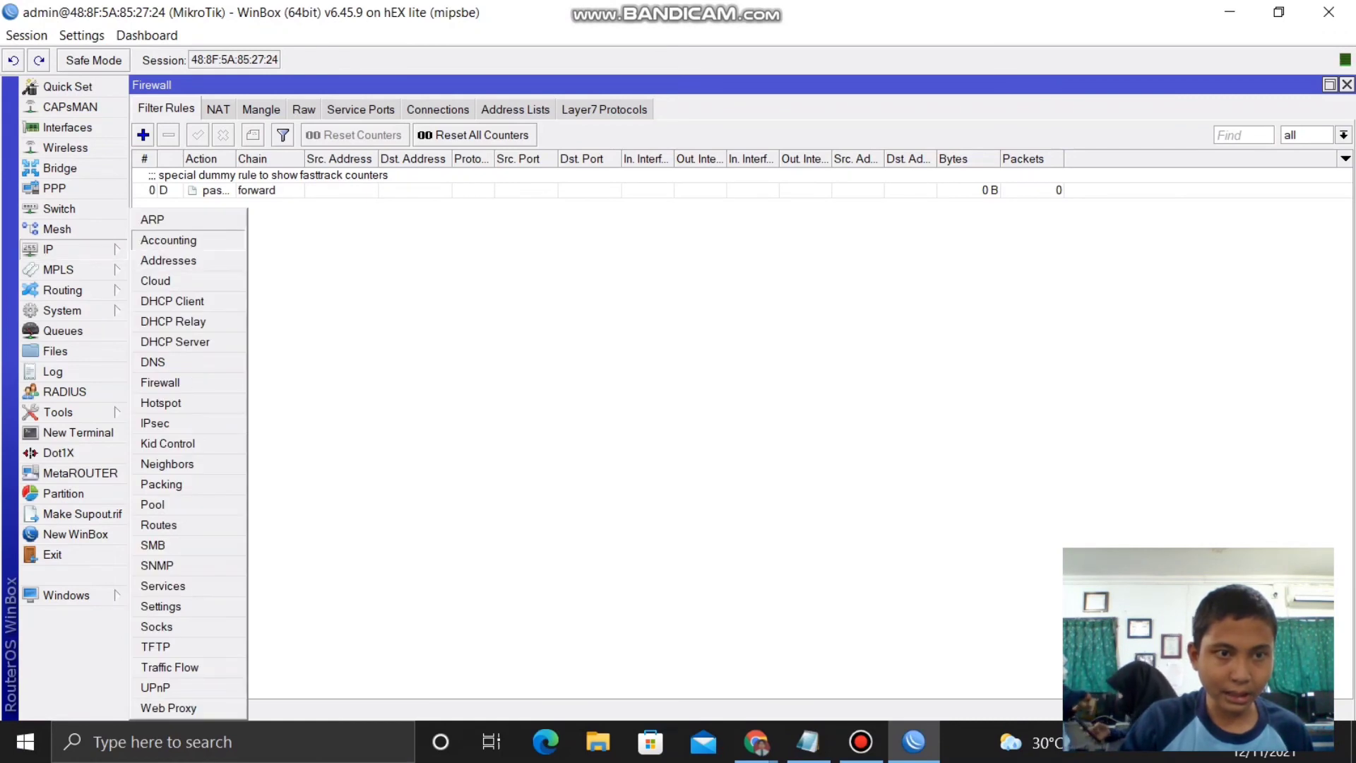
click(168, 260)
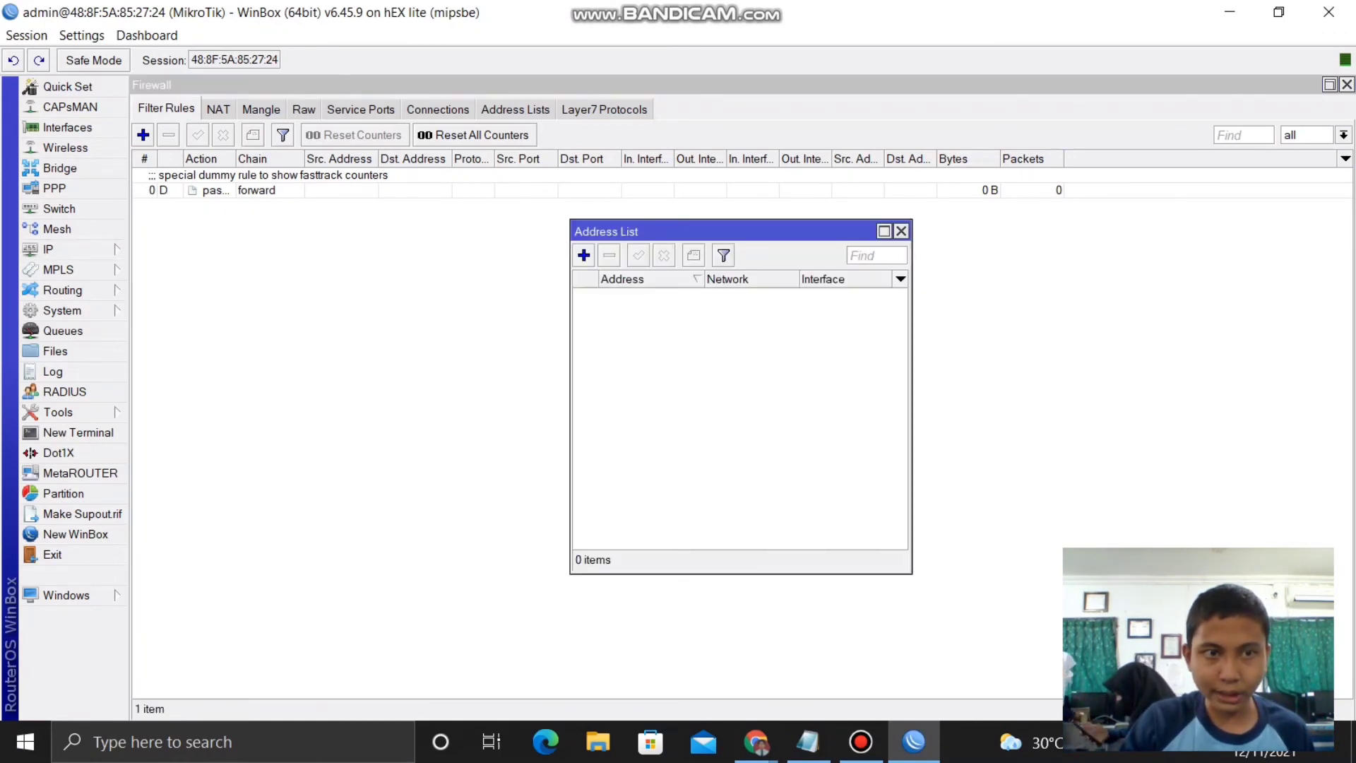
click(63, 249)
click(58, 269)
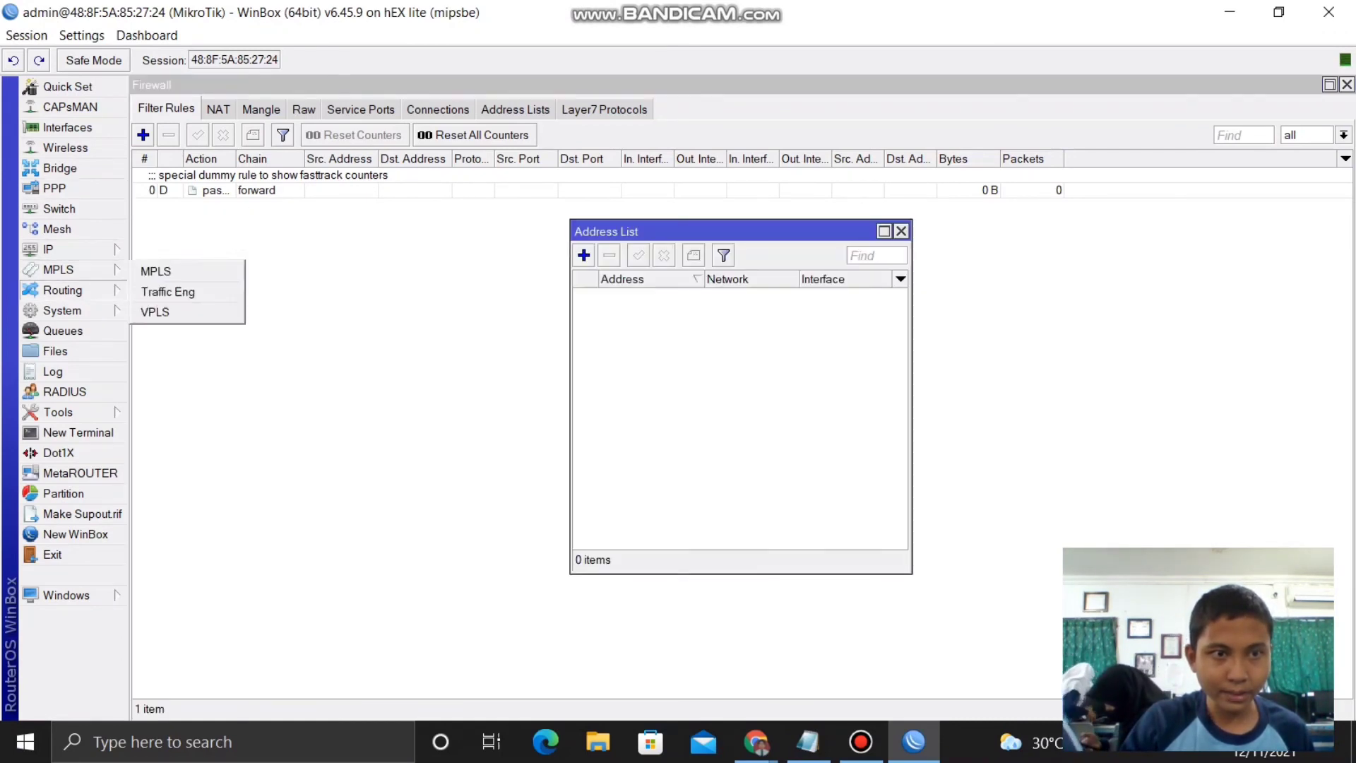
click(65, 148)
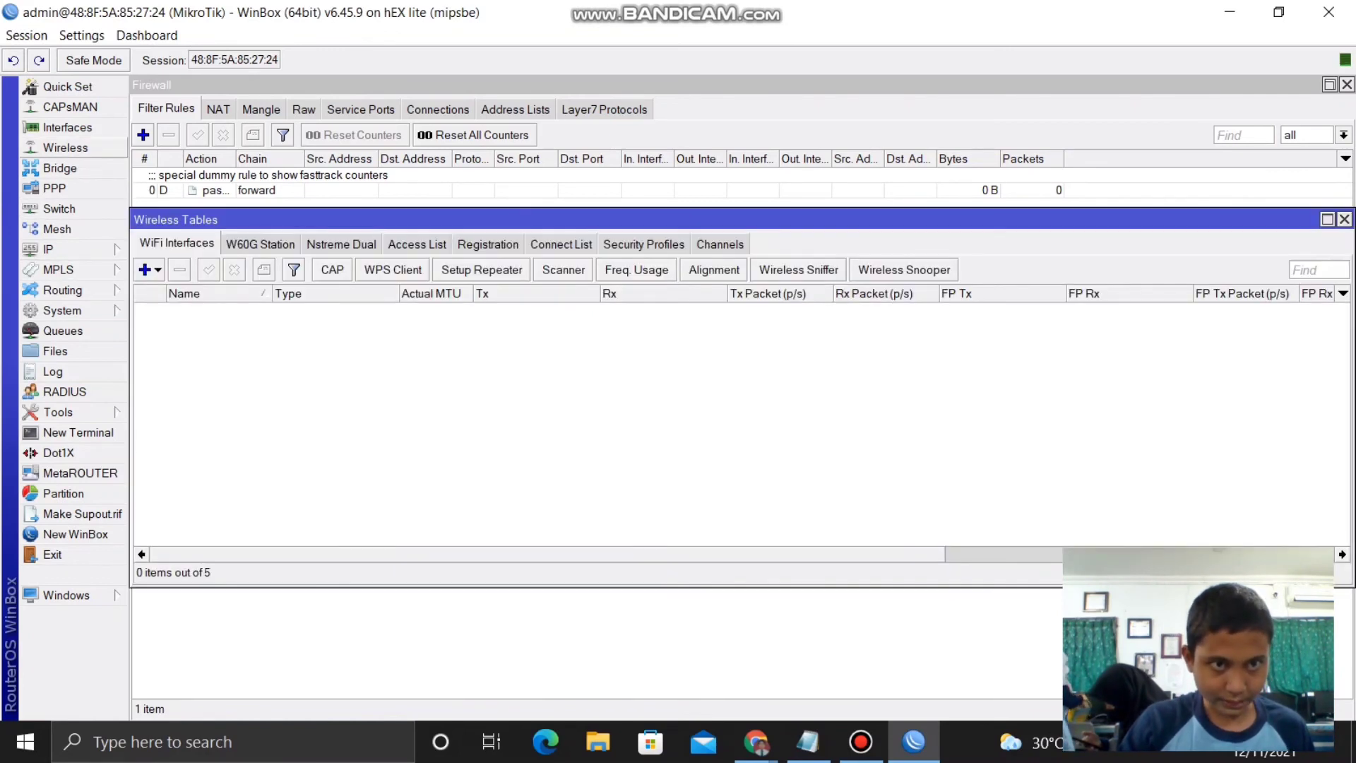
click(67, 127)
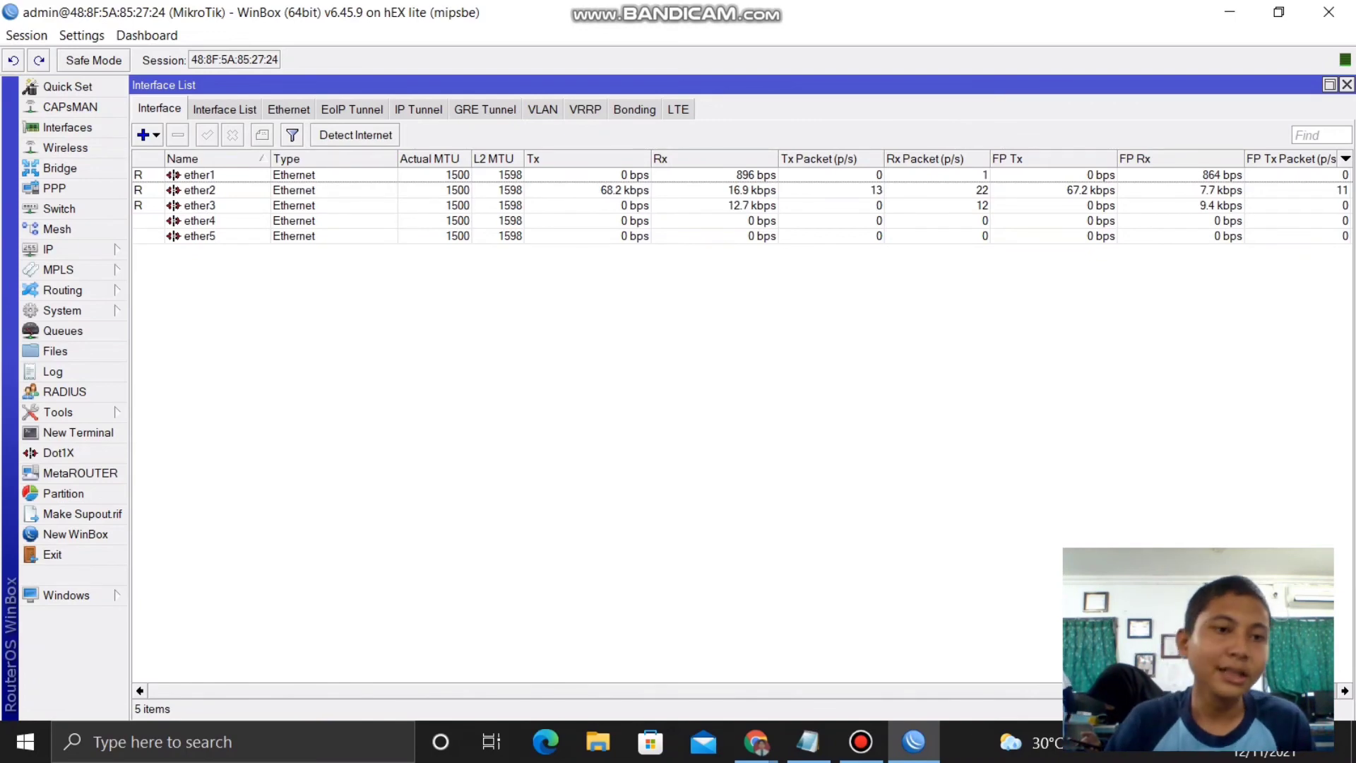
click(56, 351)
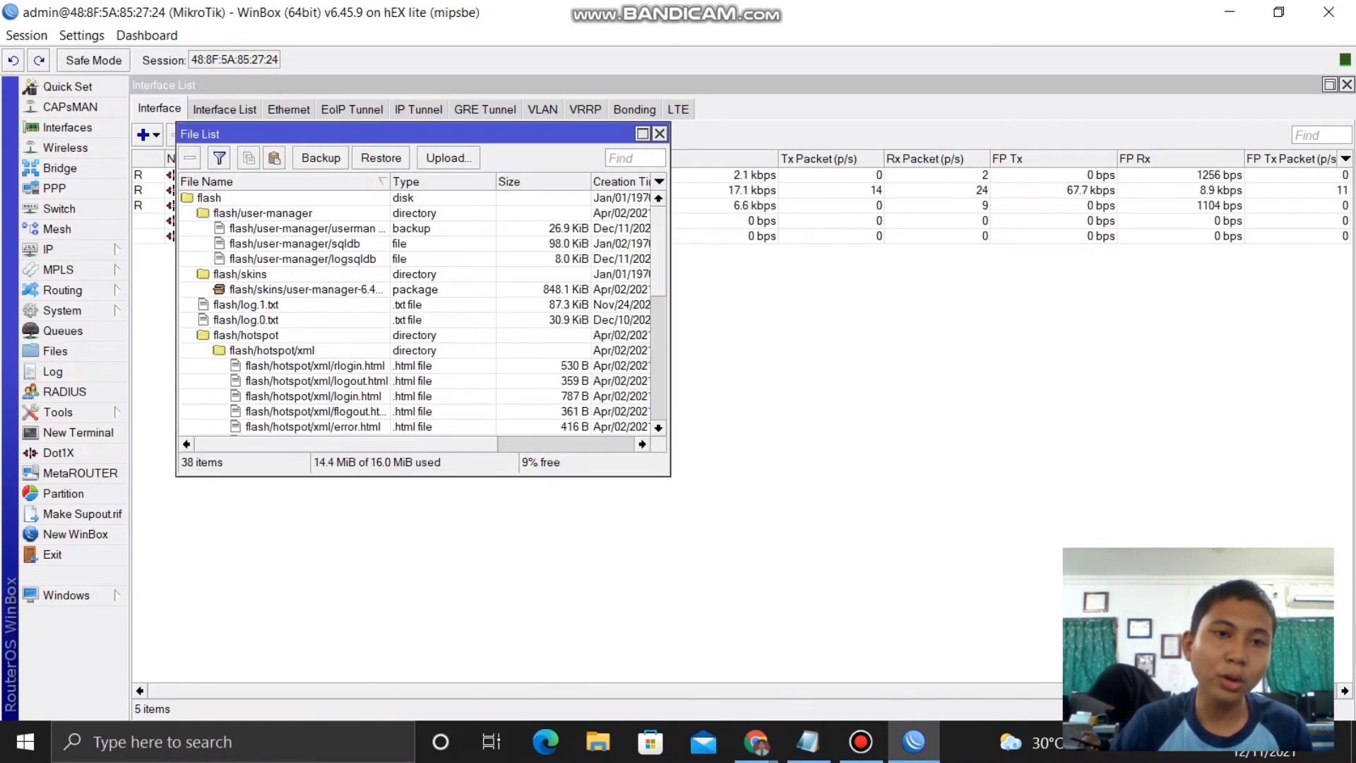
- Upload userman agus.backup from the desktop to the router's File List
click(448, 158)
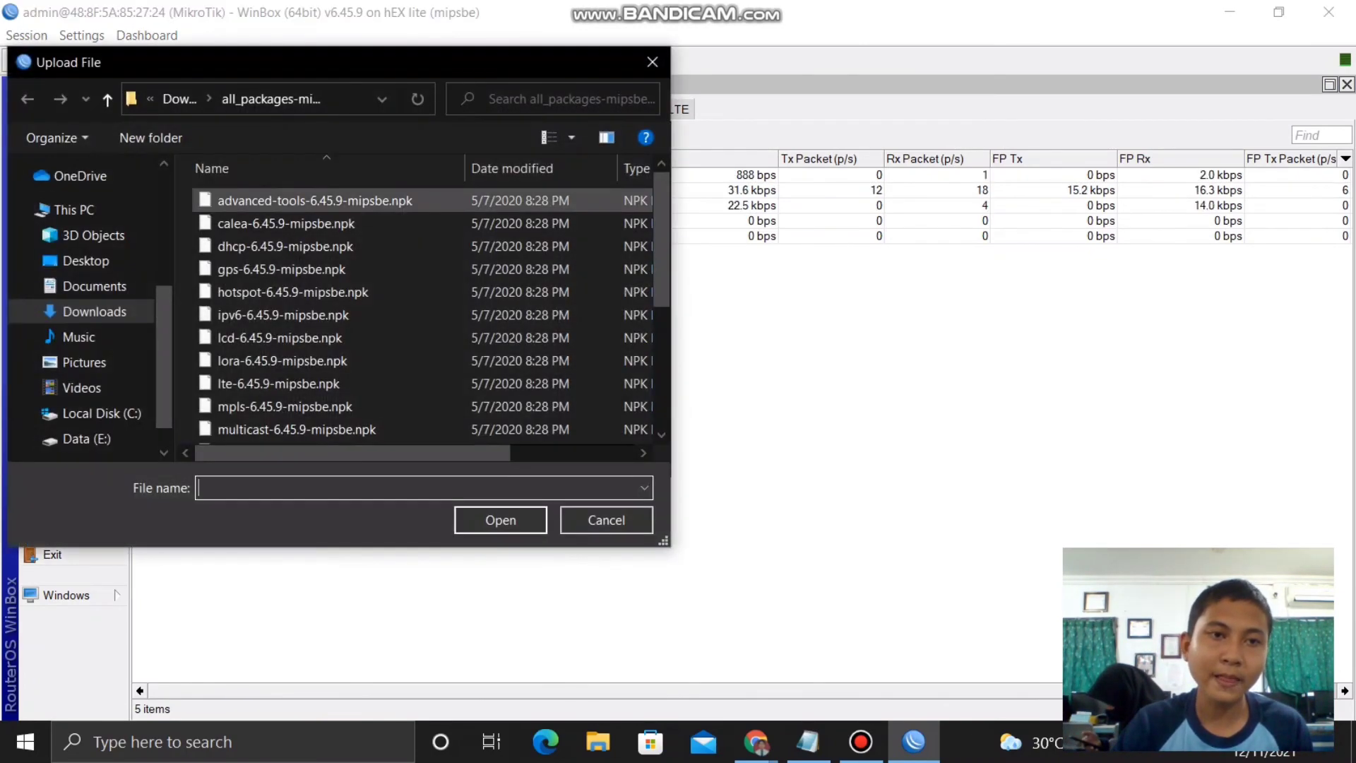
click(85, 261)
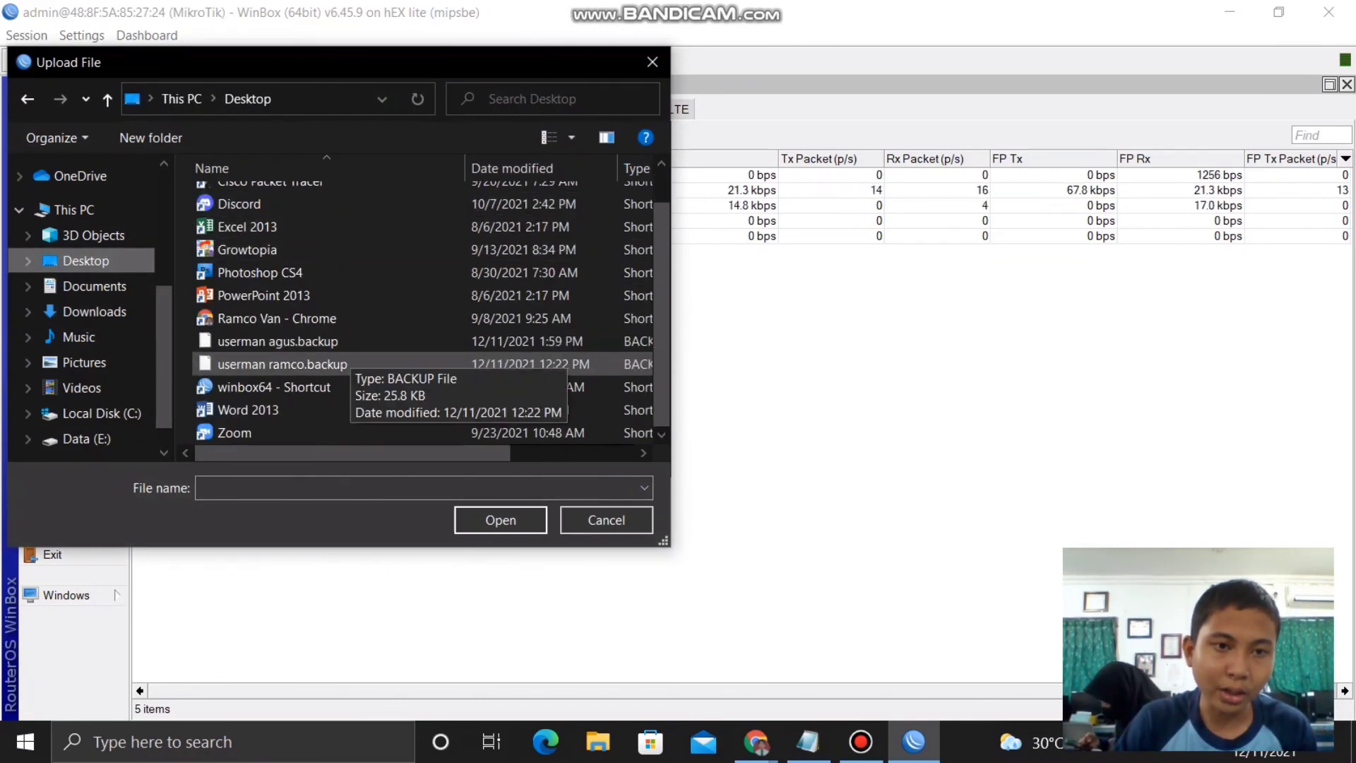
click(332, 345)
click(500, 519)
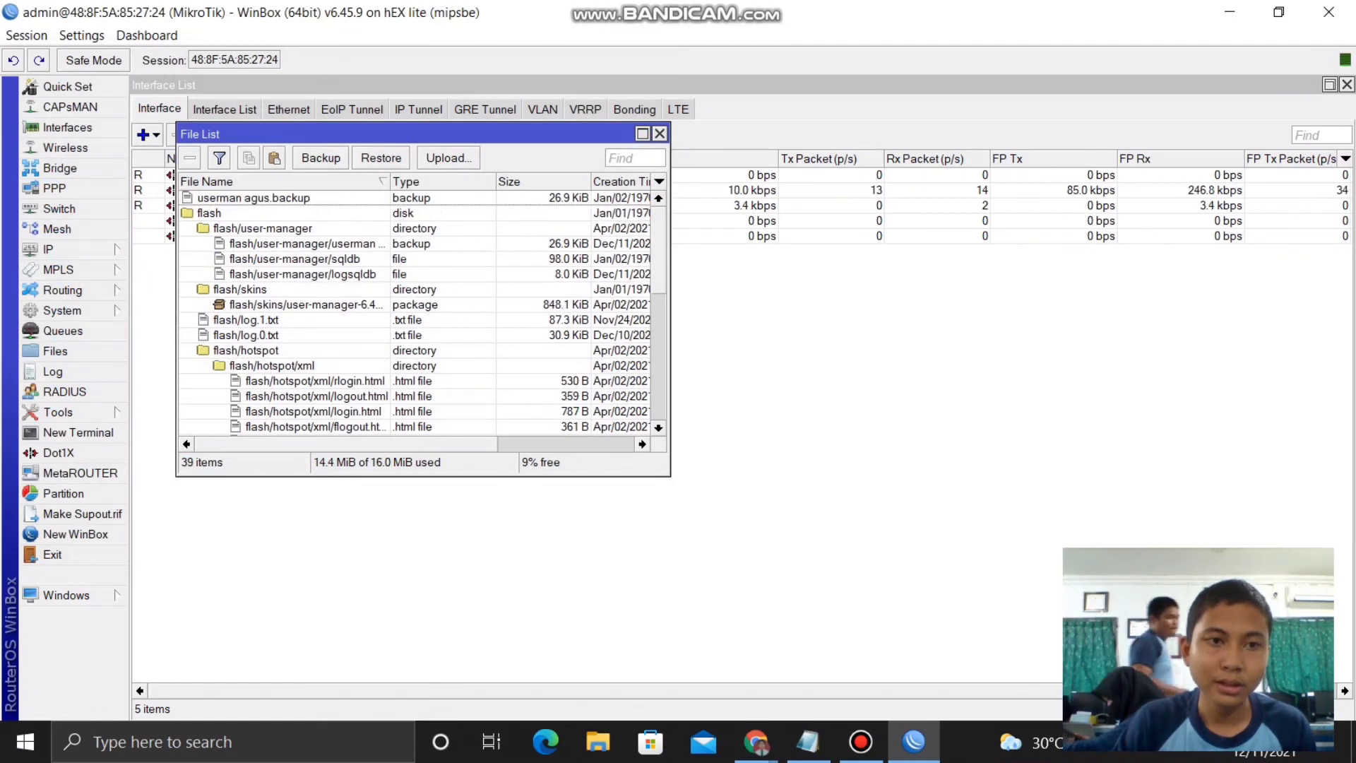
- Restore the configuration from userman agus.backup and confirm the reboot
click(255, 198)
click(381, 157)
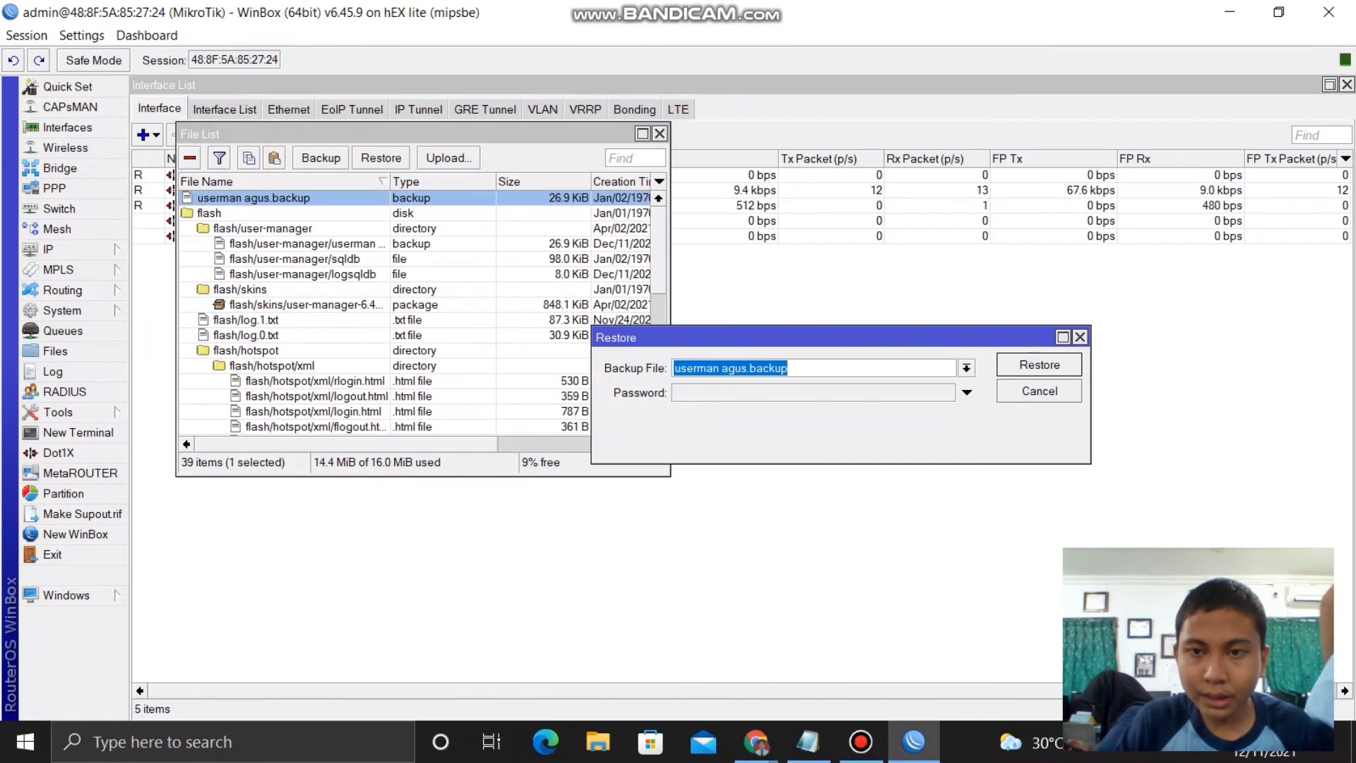
click(1039, 364)
key(Return)
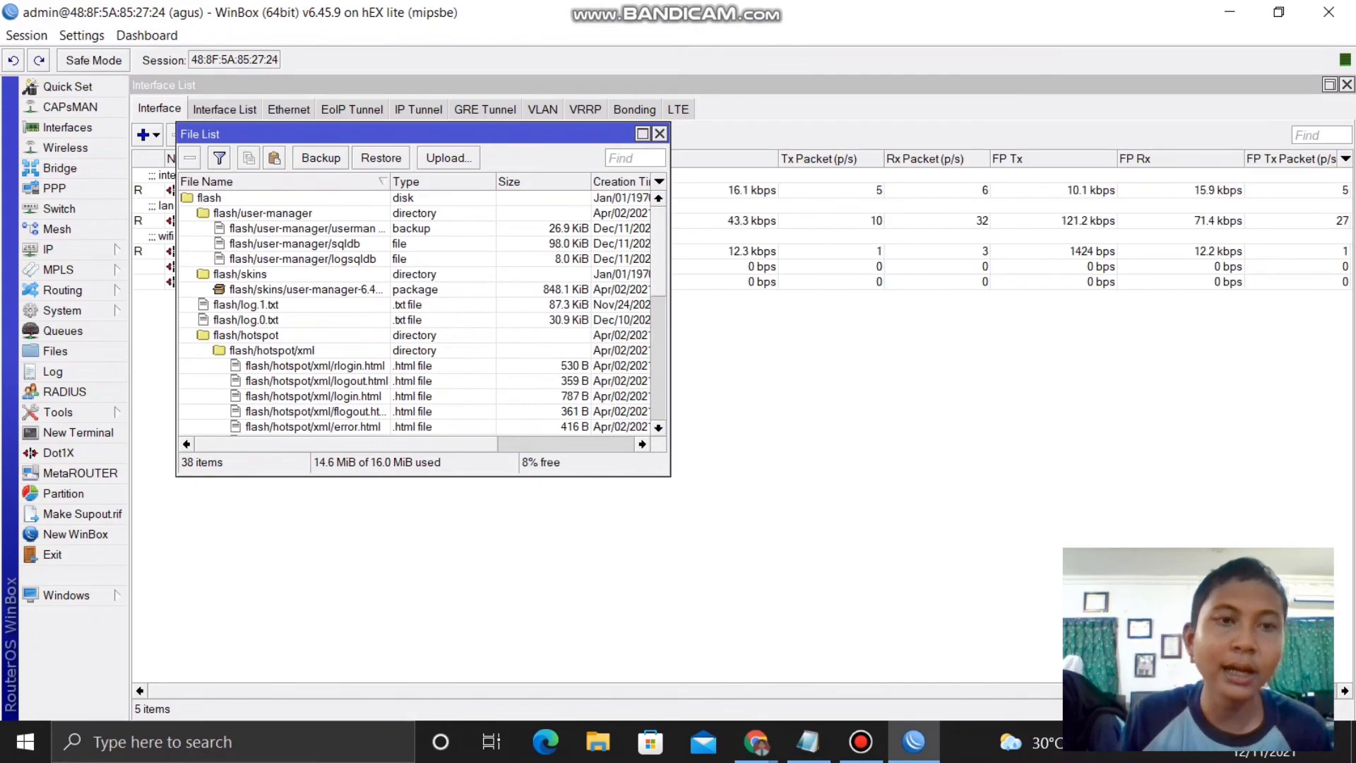
- Close the File List and view IP > Addresses showing 192.168.0.1/24, 10.10.0.1/24 and the dynamic address
key(Escape)
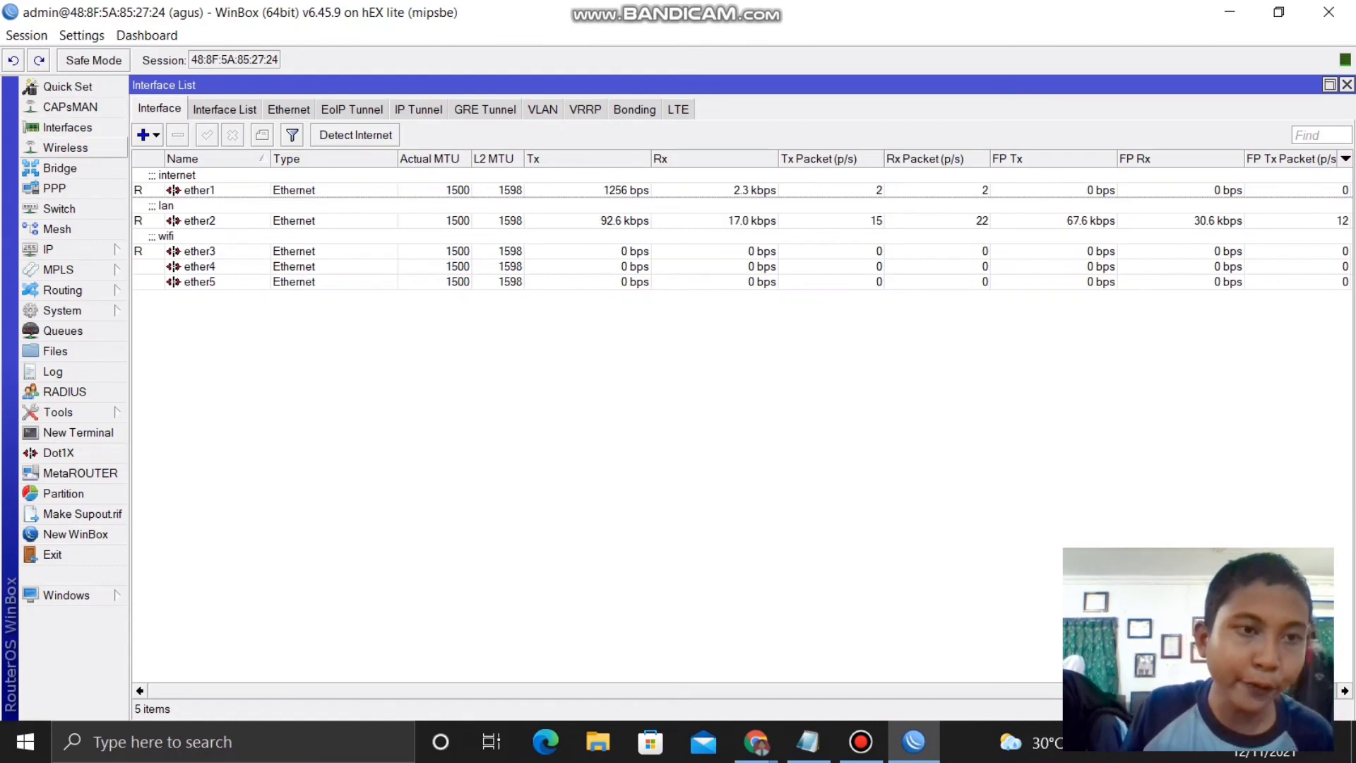
click(63, 248)
click(168, 260)
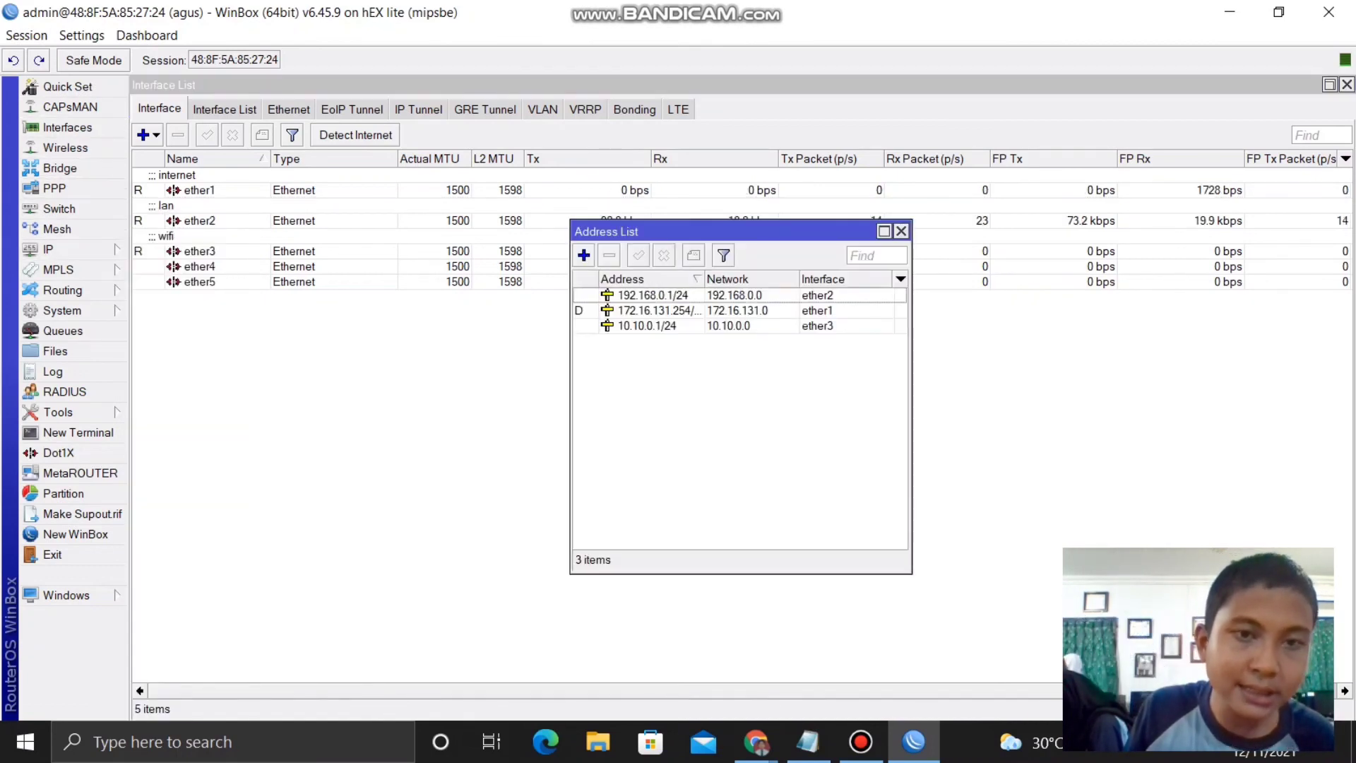
click(64, 249)
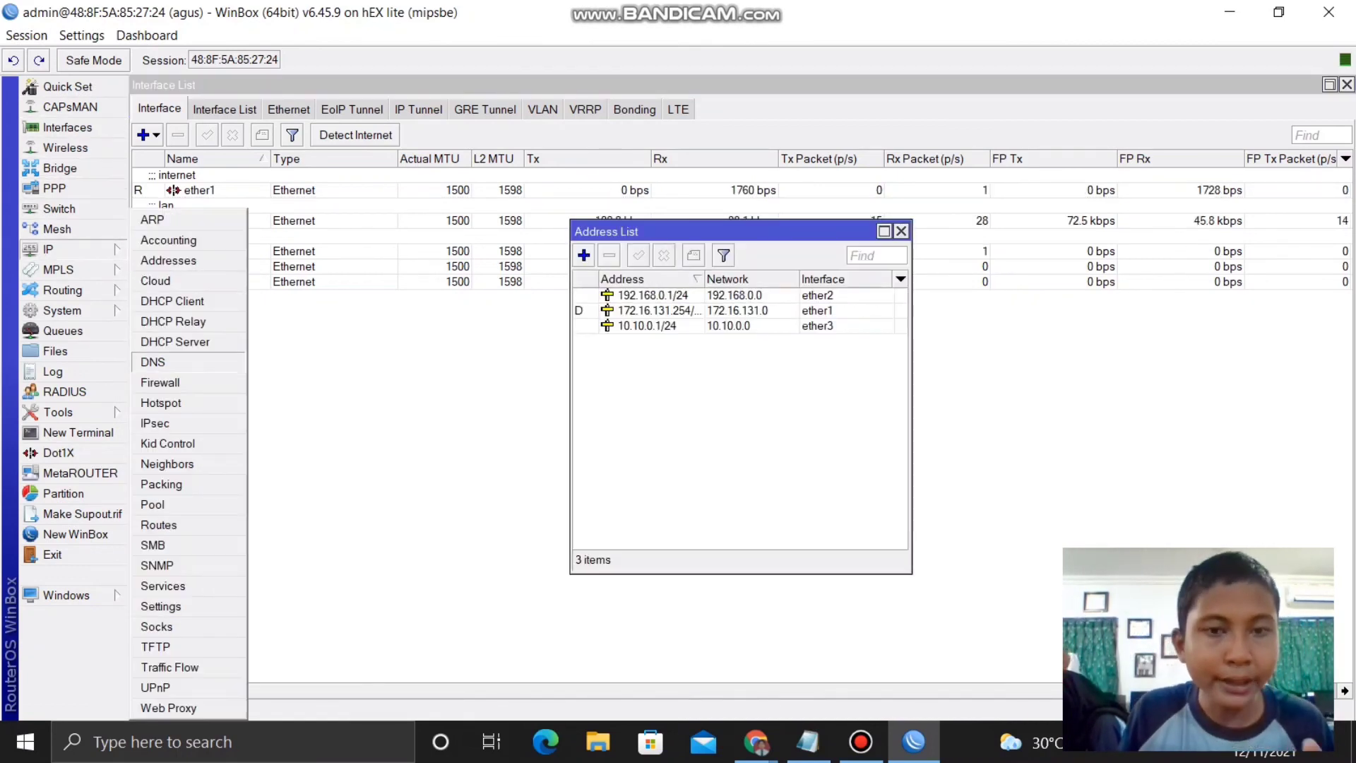